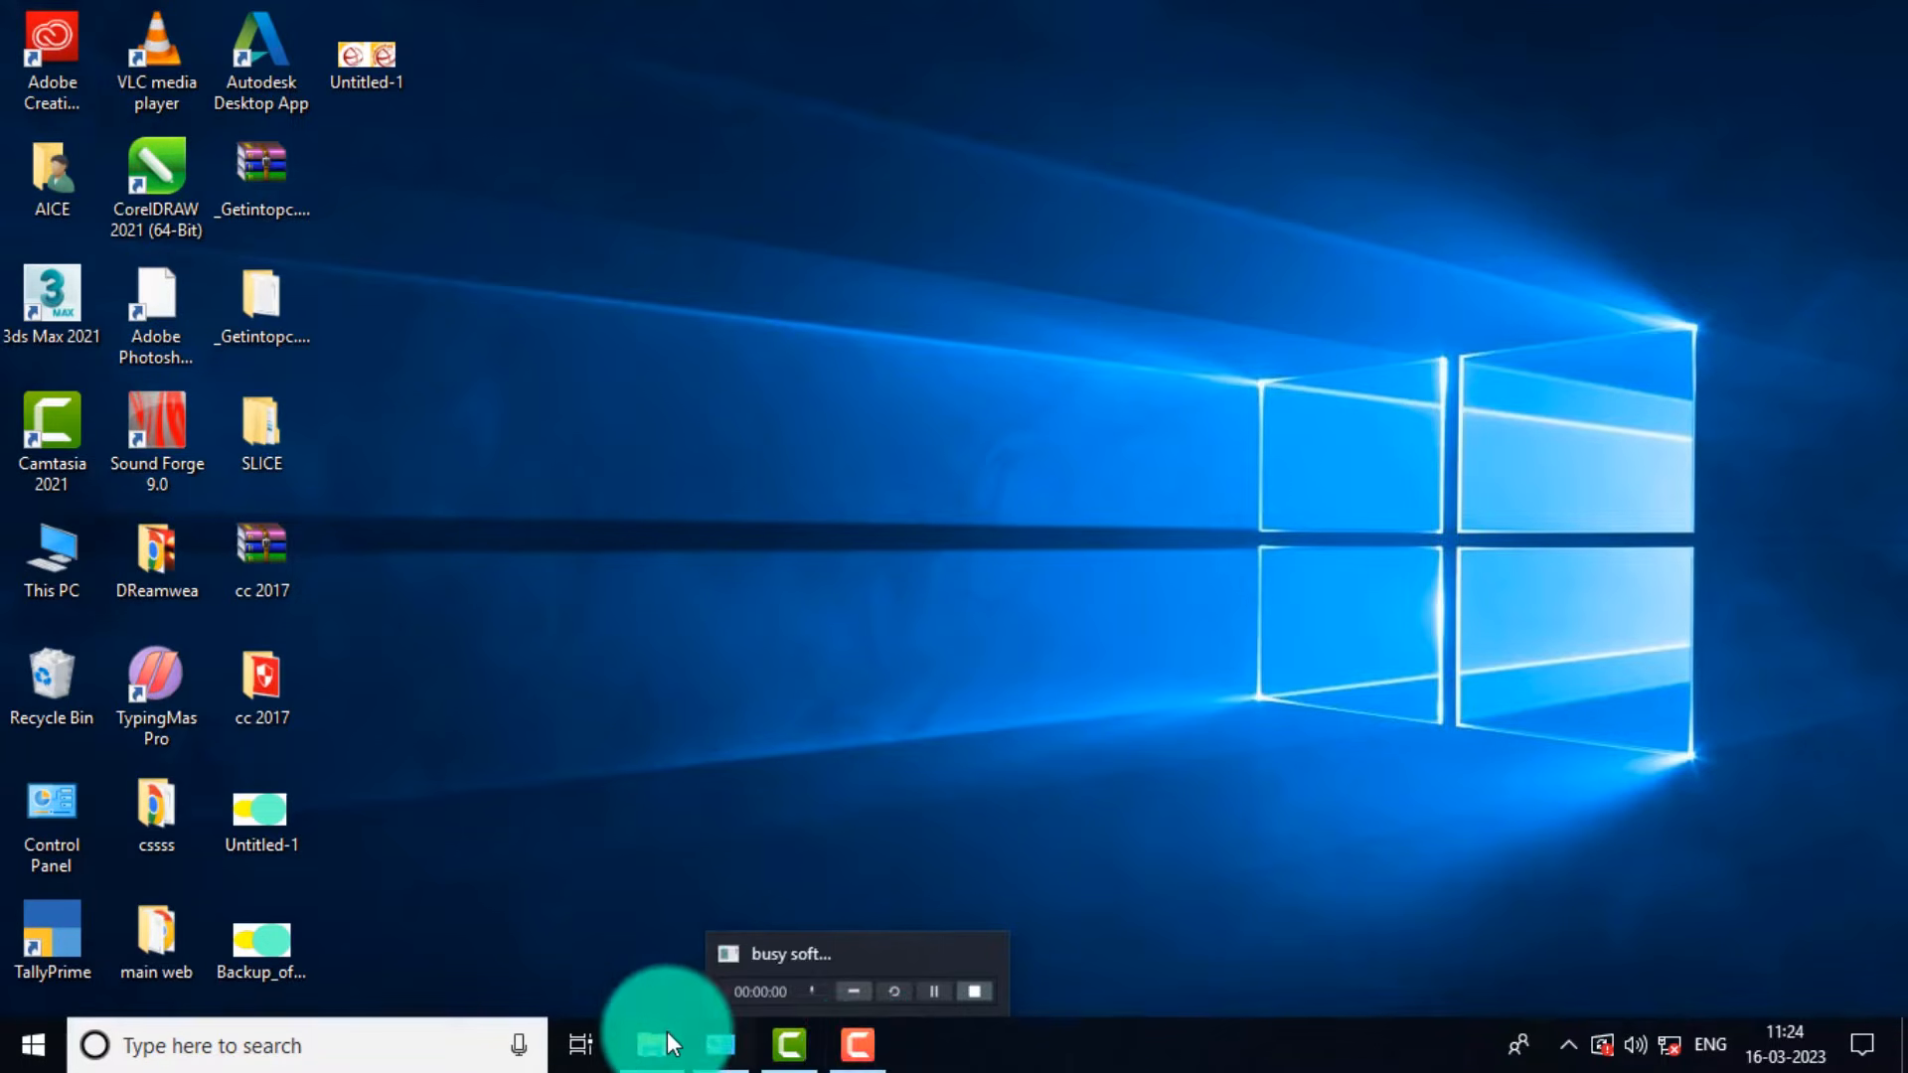
Browse to the busy software folder on USB Drive (E:) and select the BUSY 21 rel 3.3 setup.
click(656, 1039)
click(666, 851)
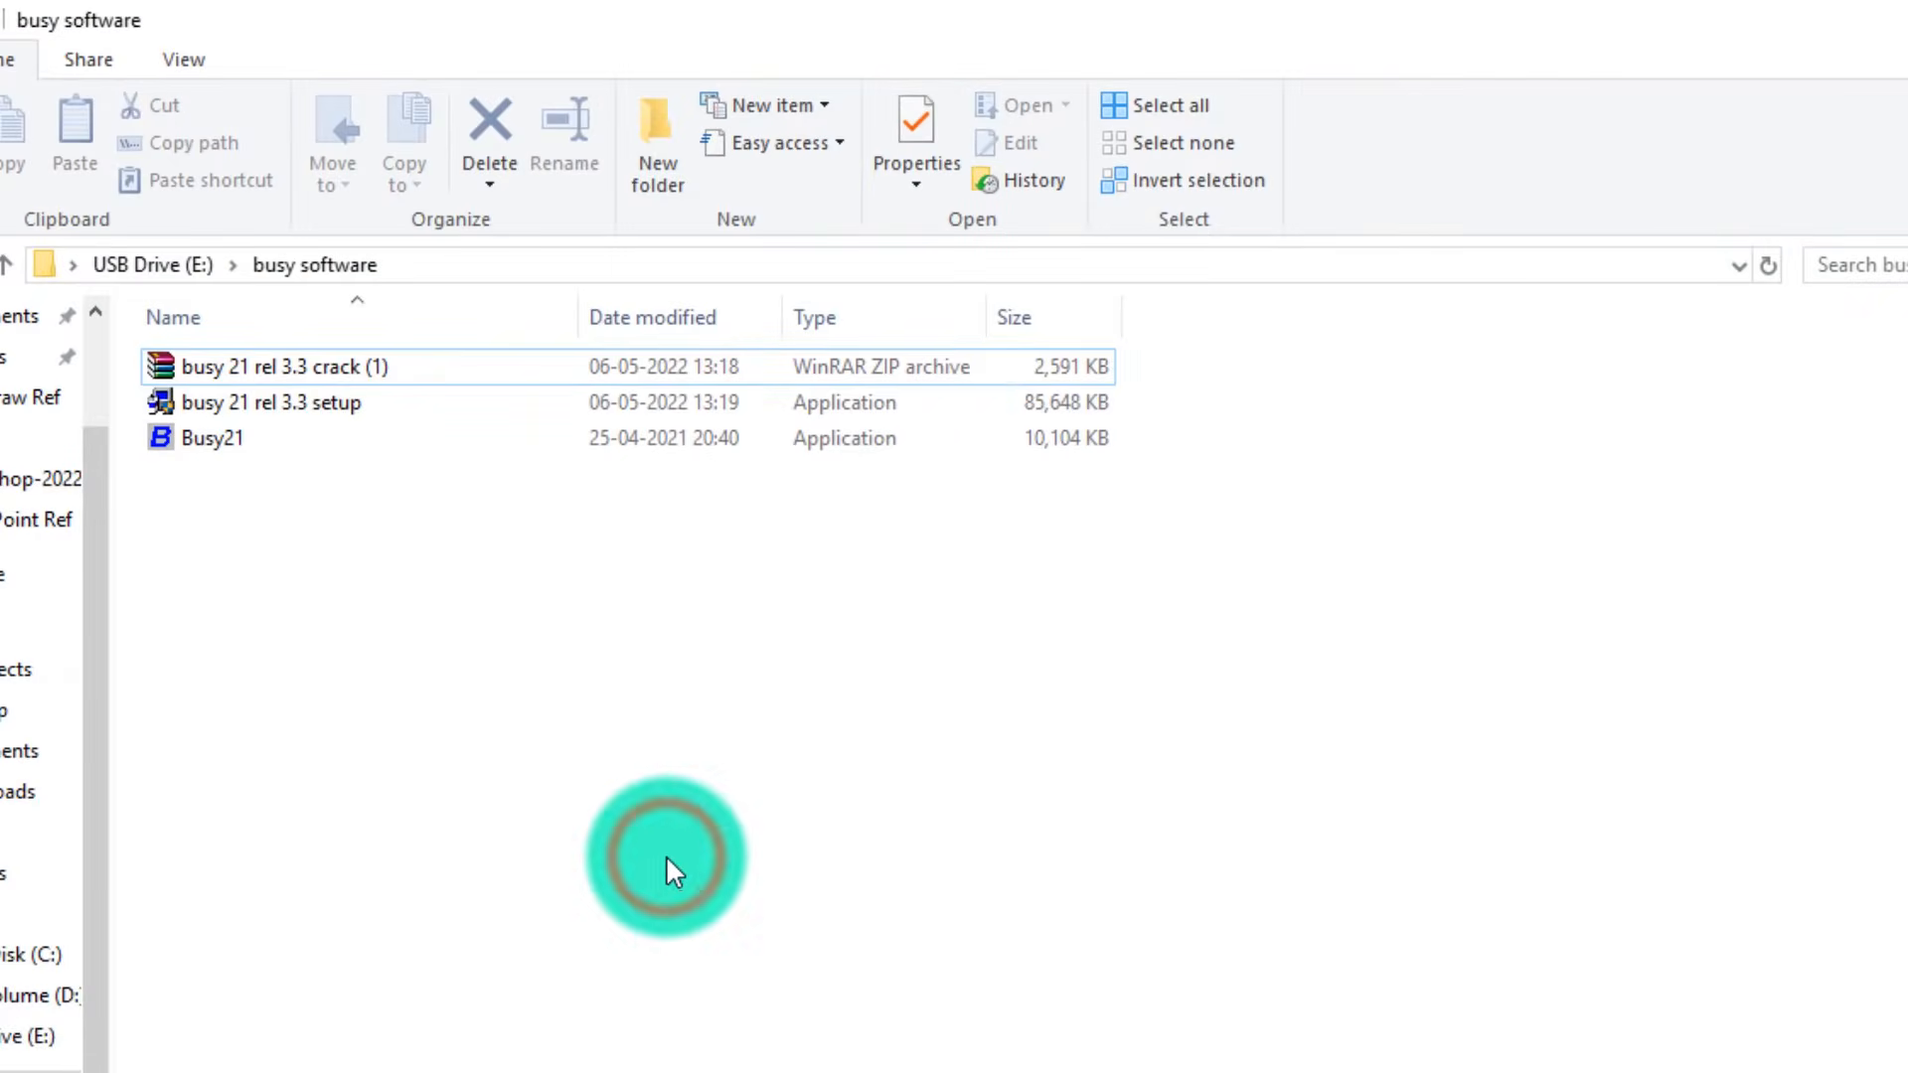
click(315, 518)
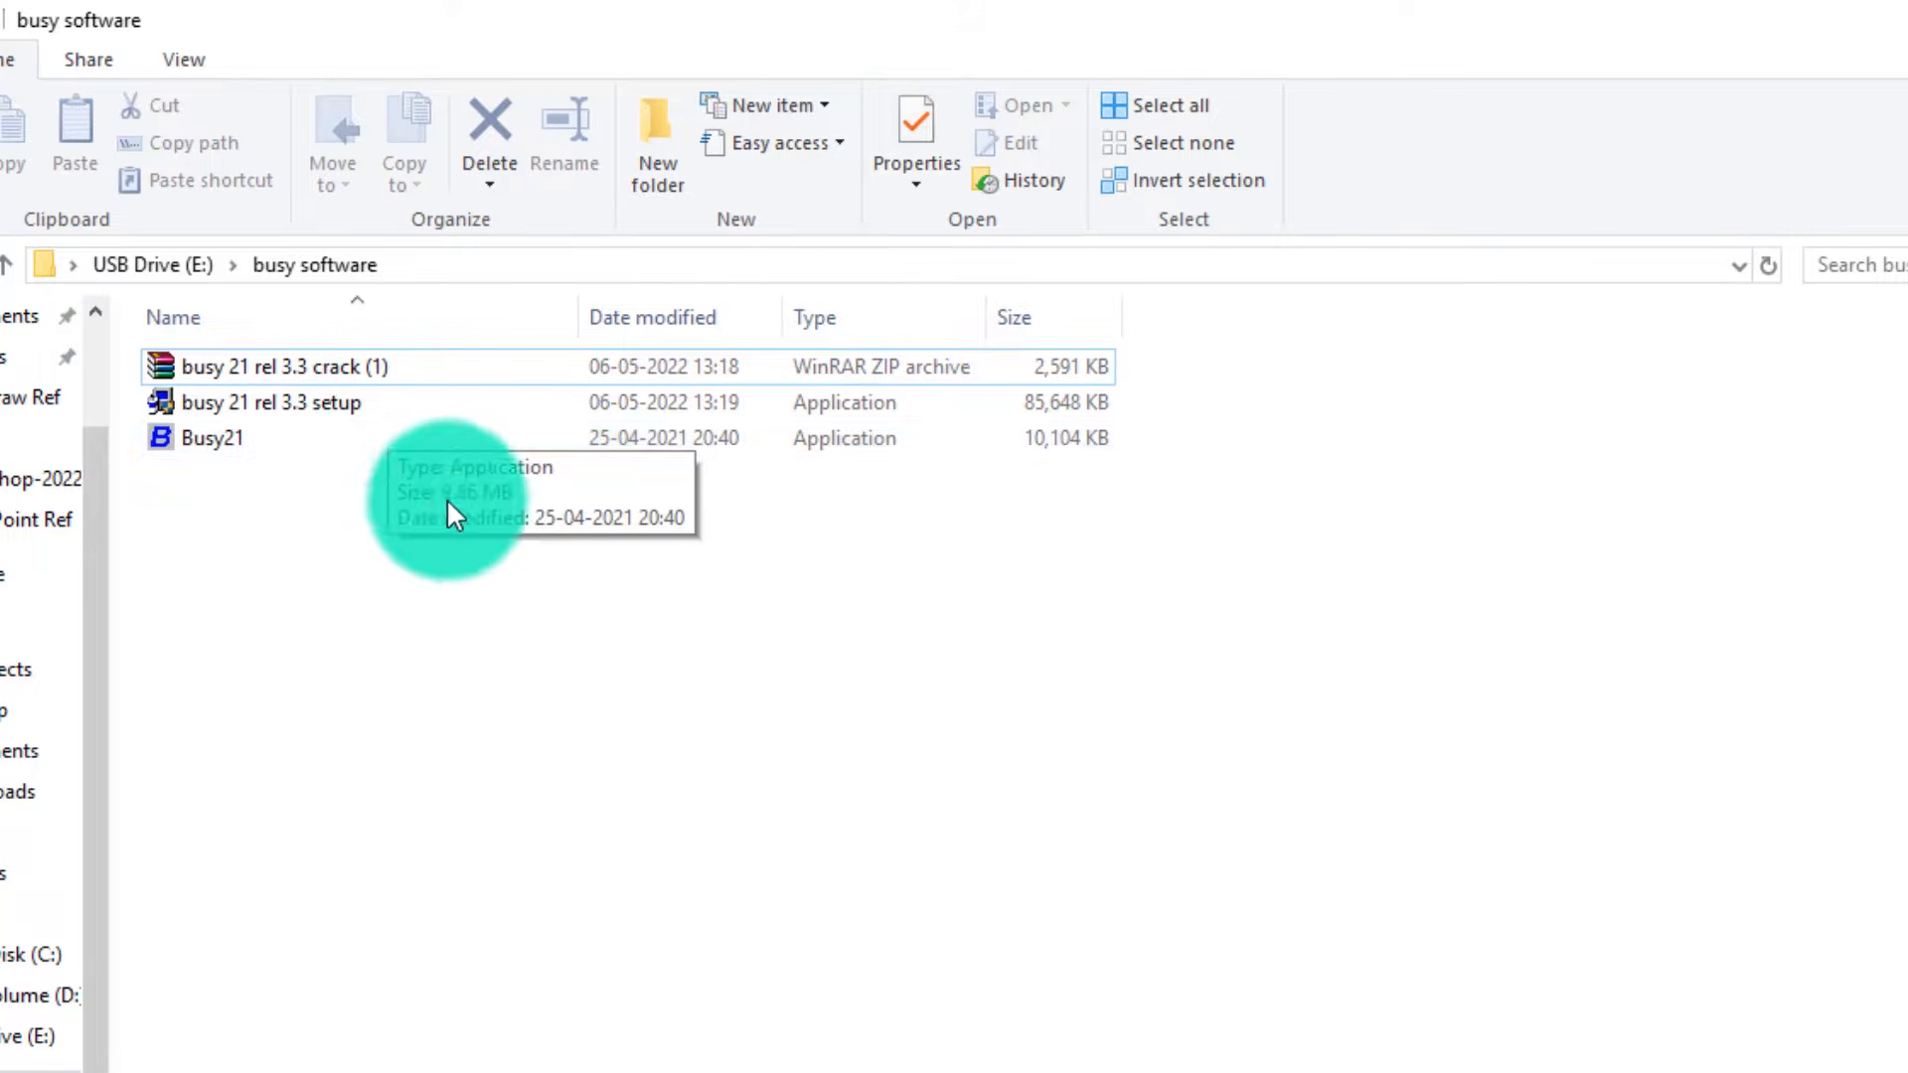
click(237, 409)
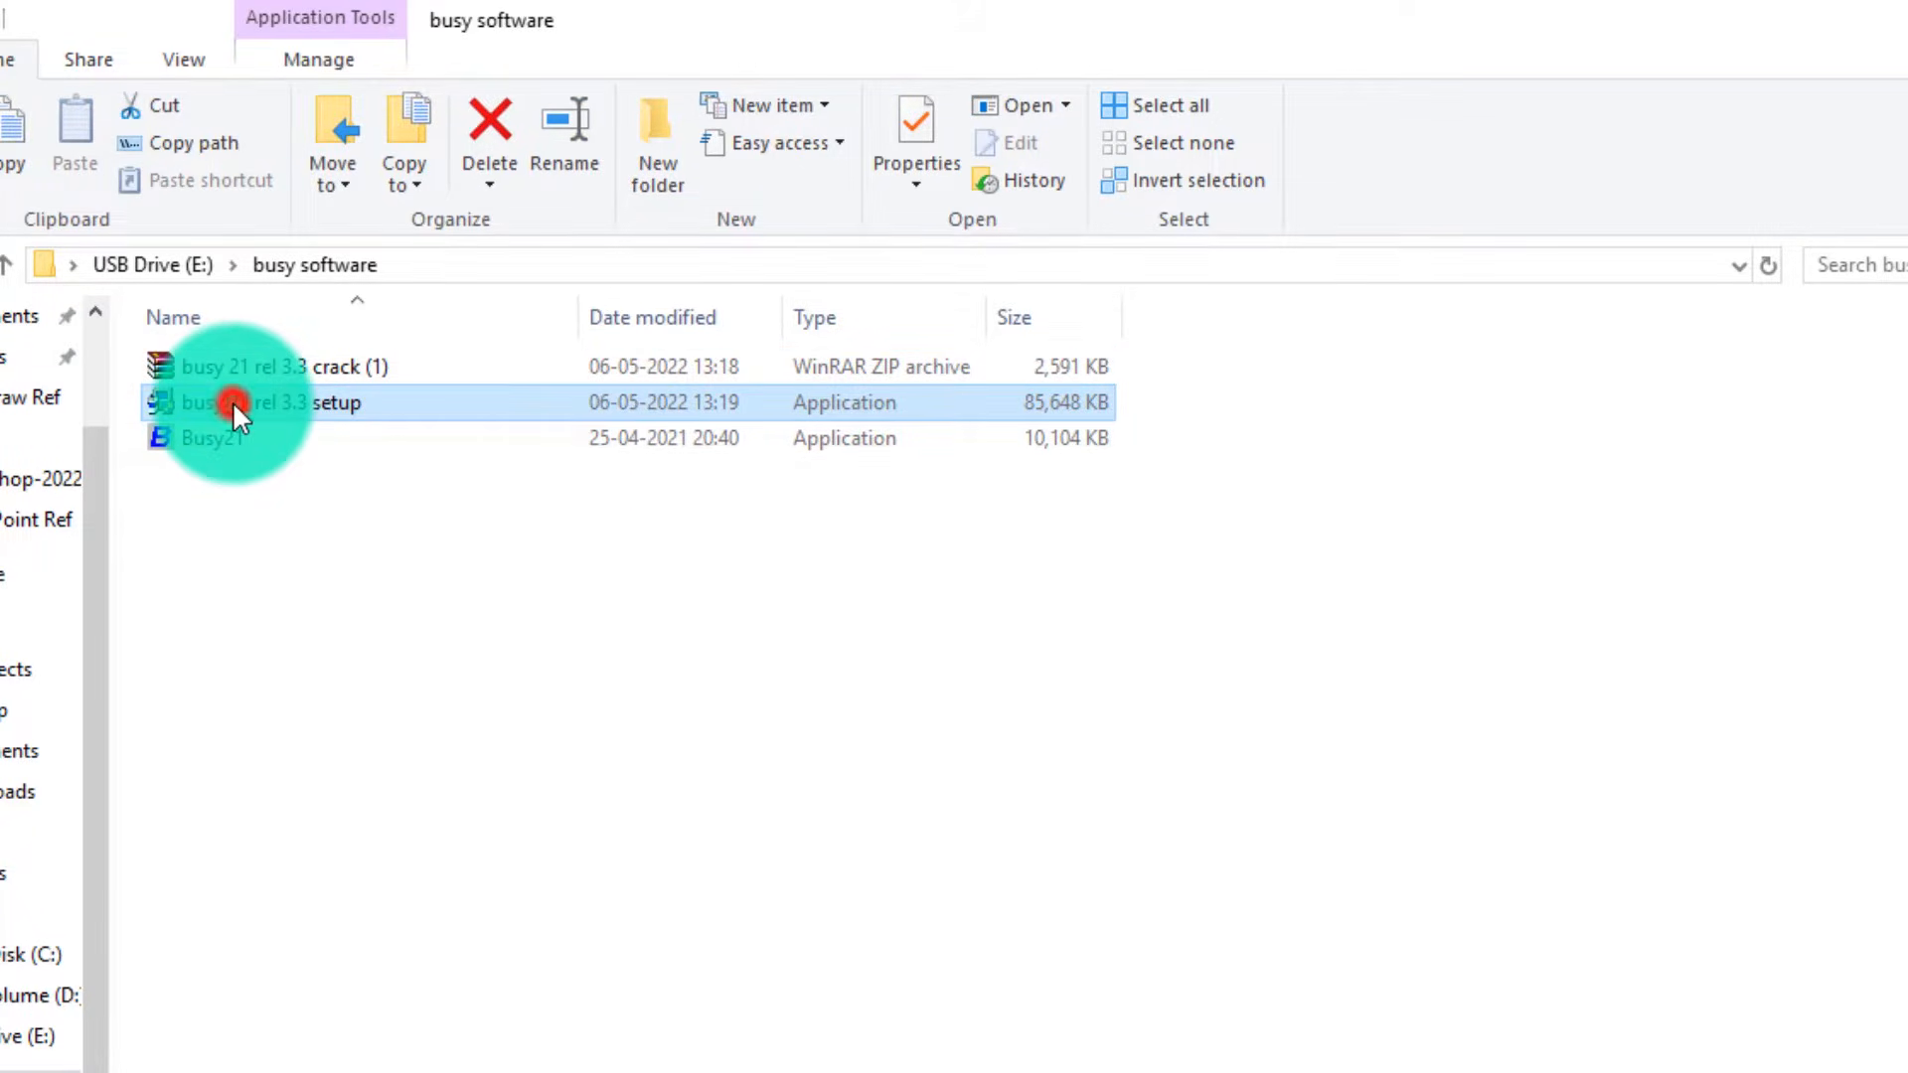
Run the BUSY 21 (Rel. 3.3) installer, accepting the licence terms and the default destination folder.
double_click(232, 401)
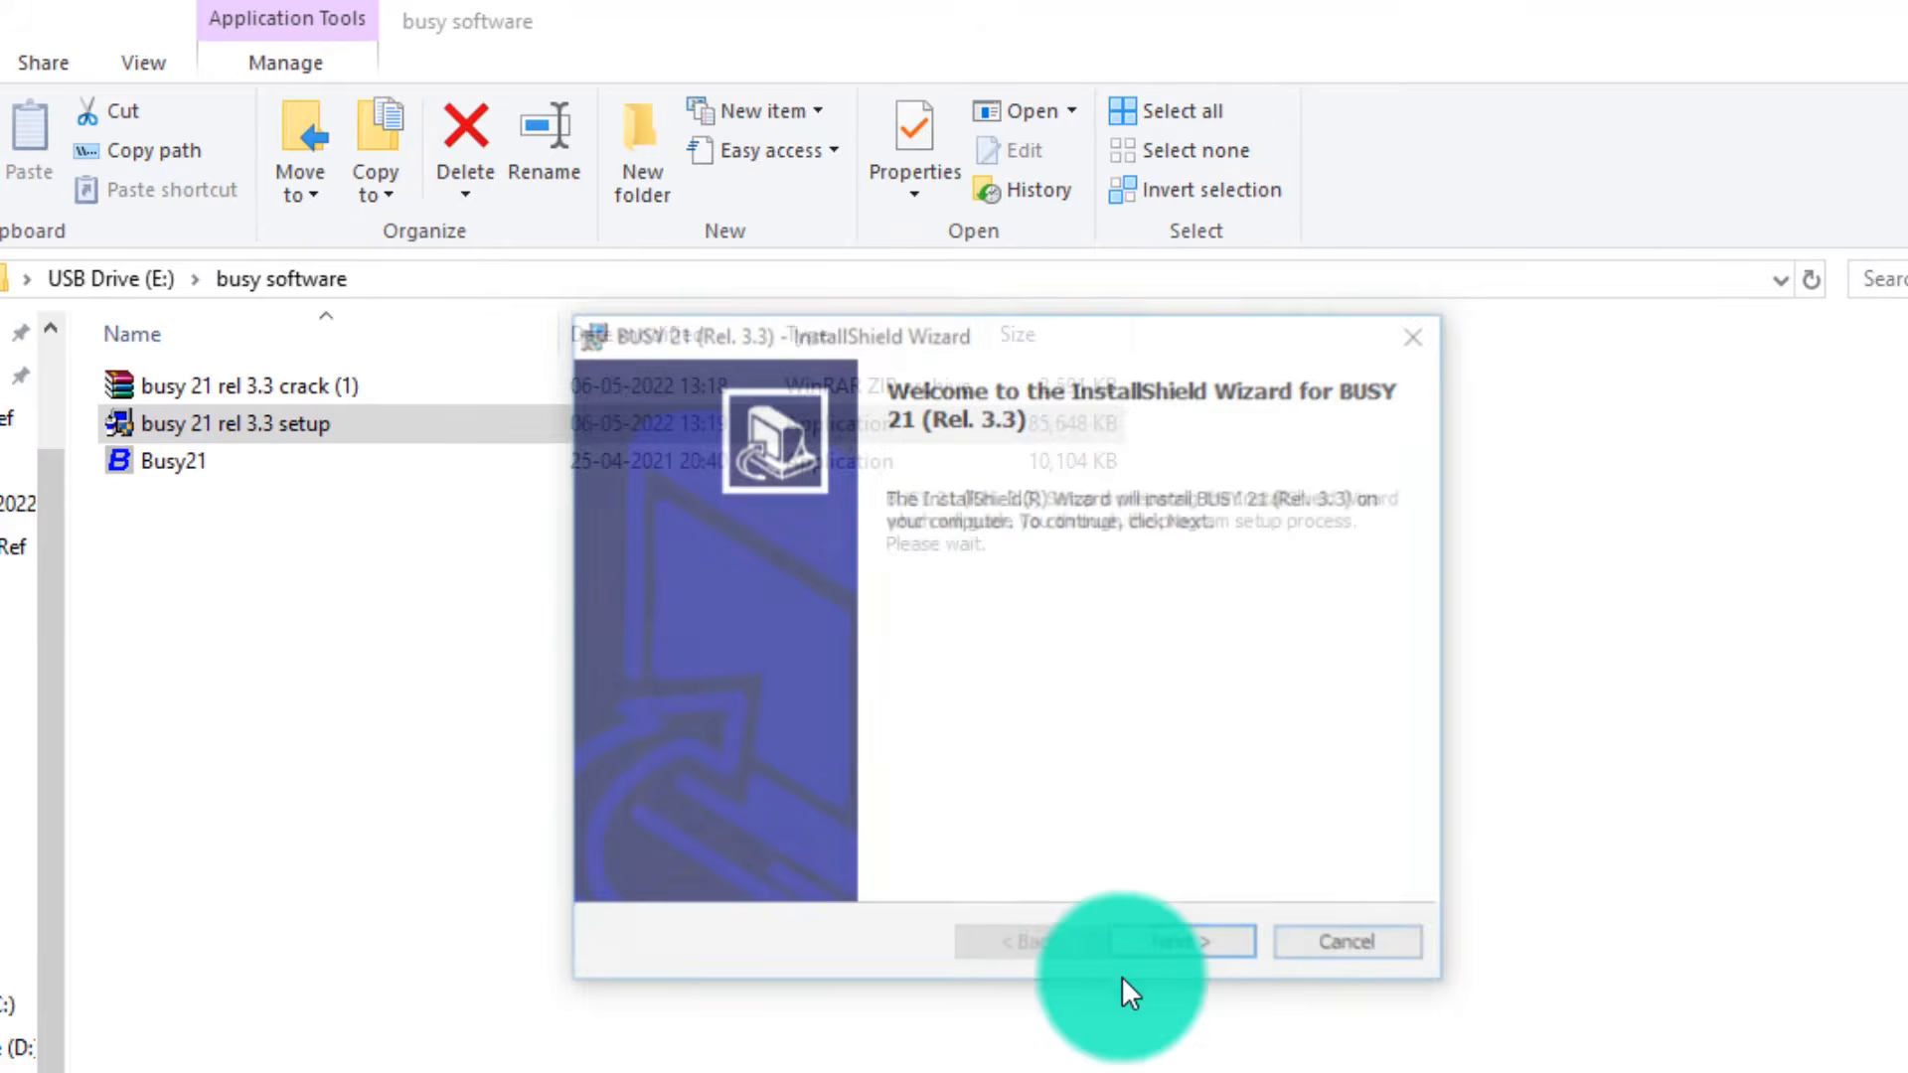
click(1163, 951)
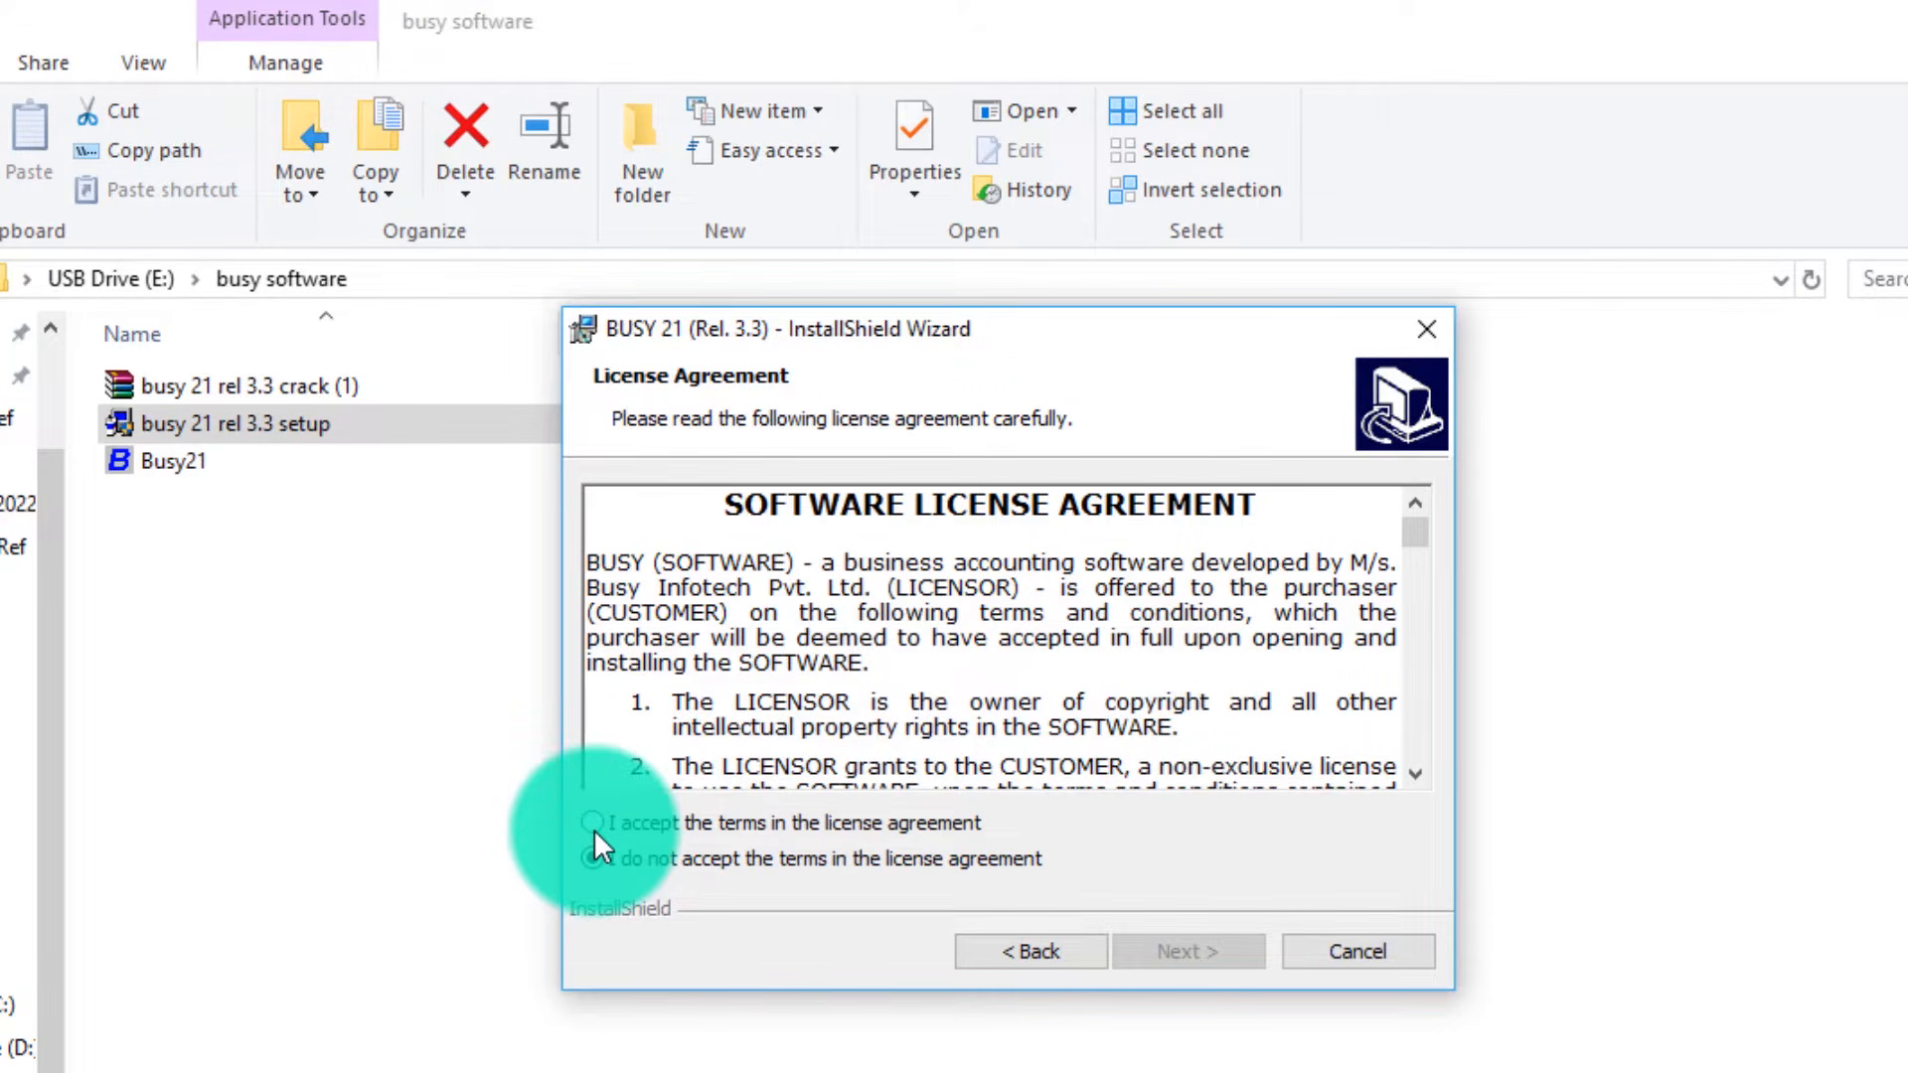
click(593, 828)
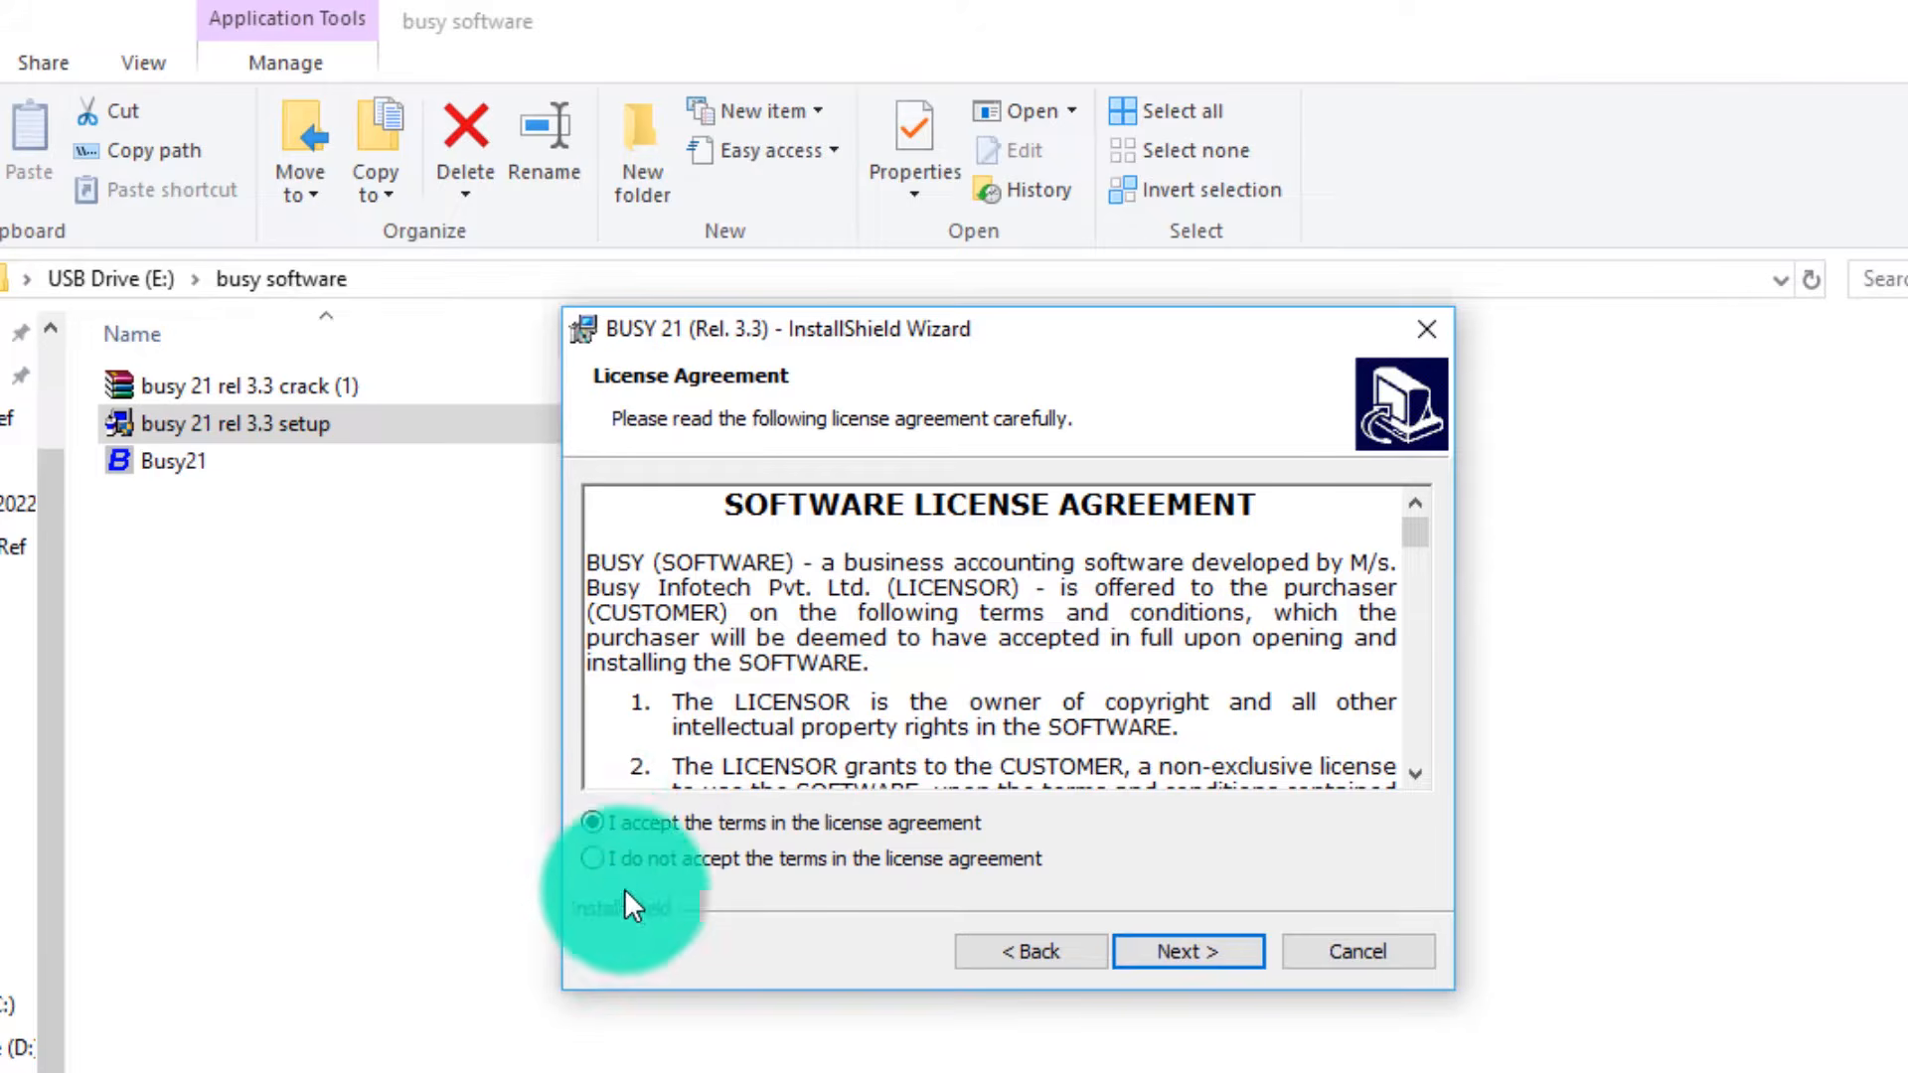
click(604, 860)
click(599, 824)
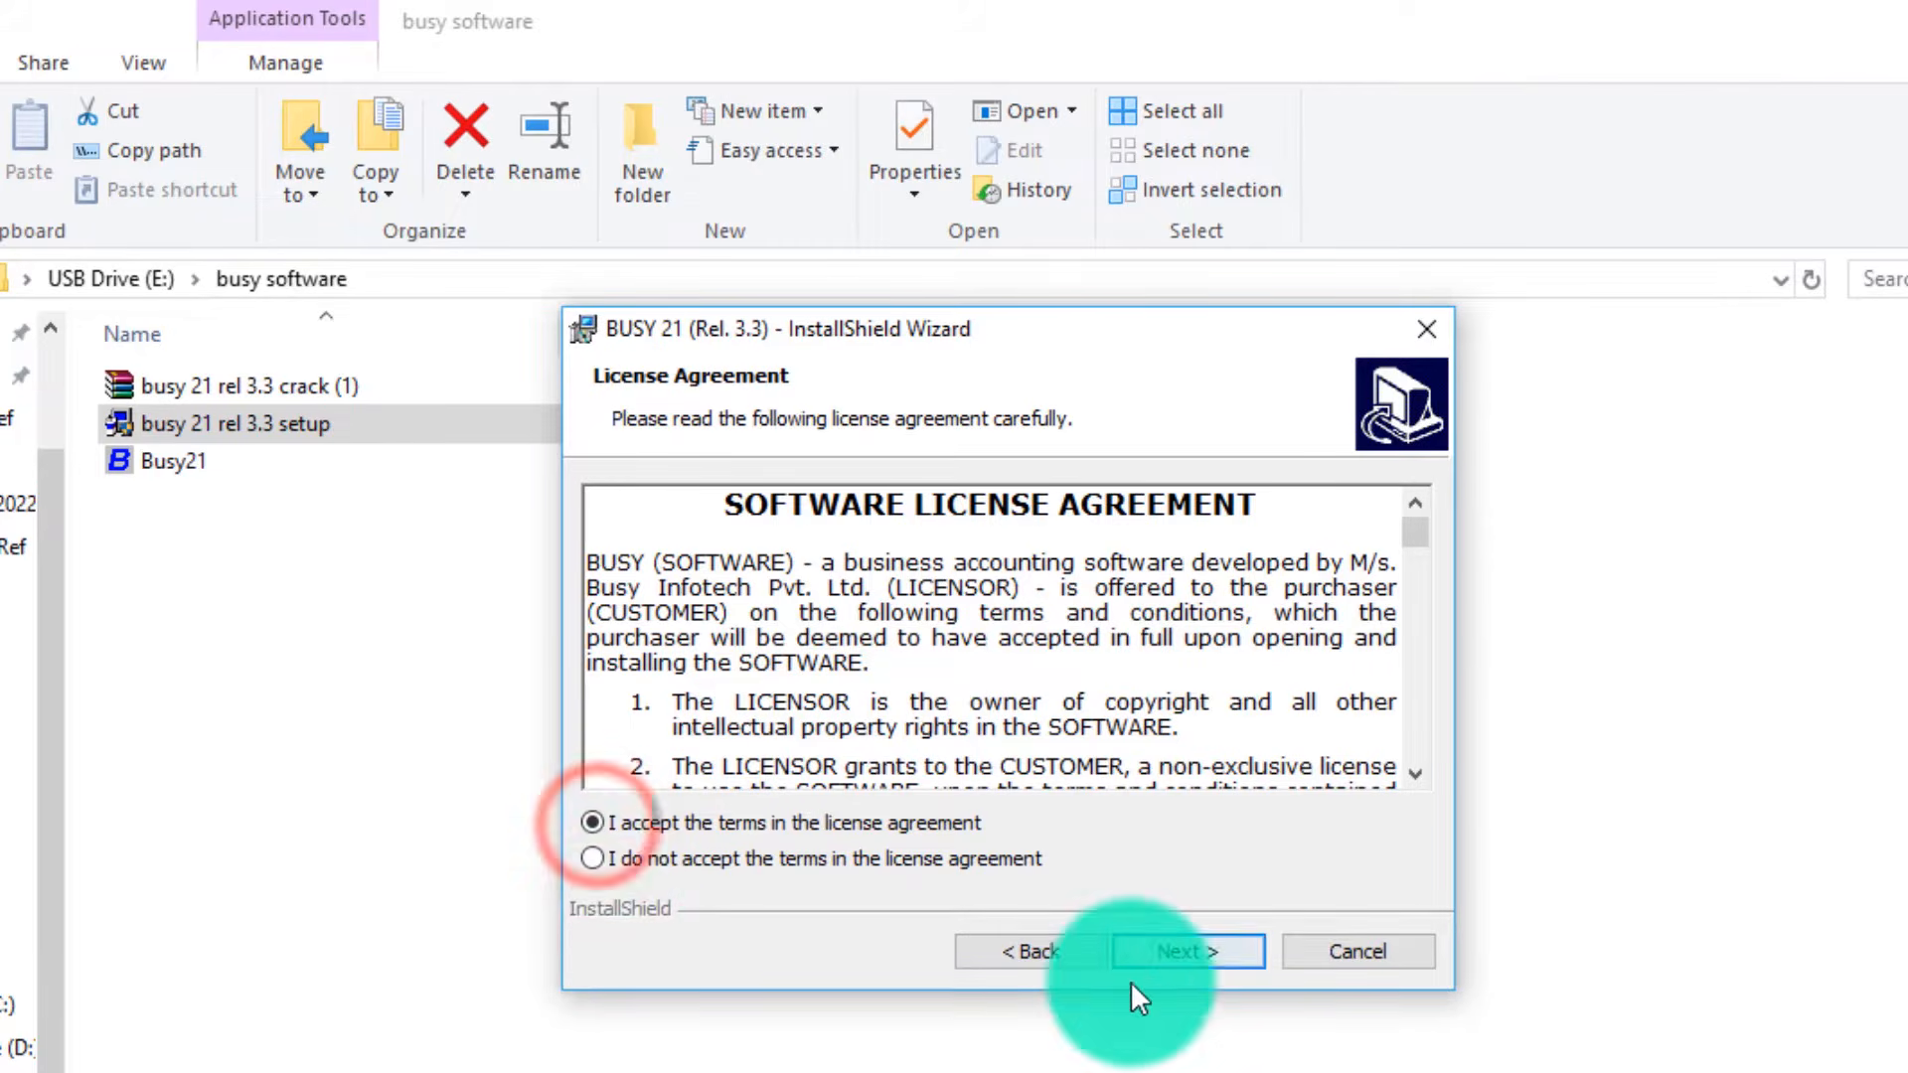
click(1163, 950)
click(1188, 951)
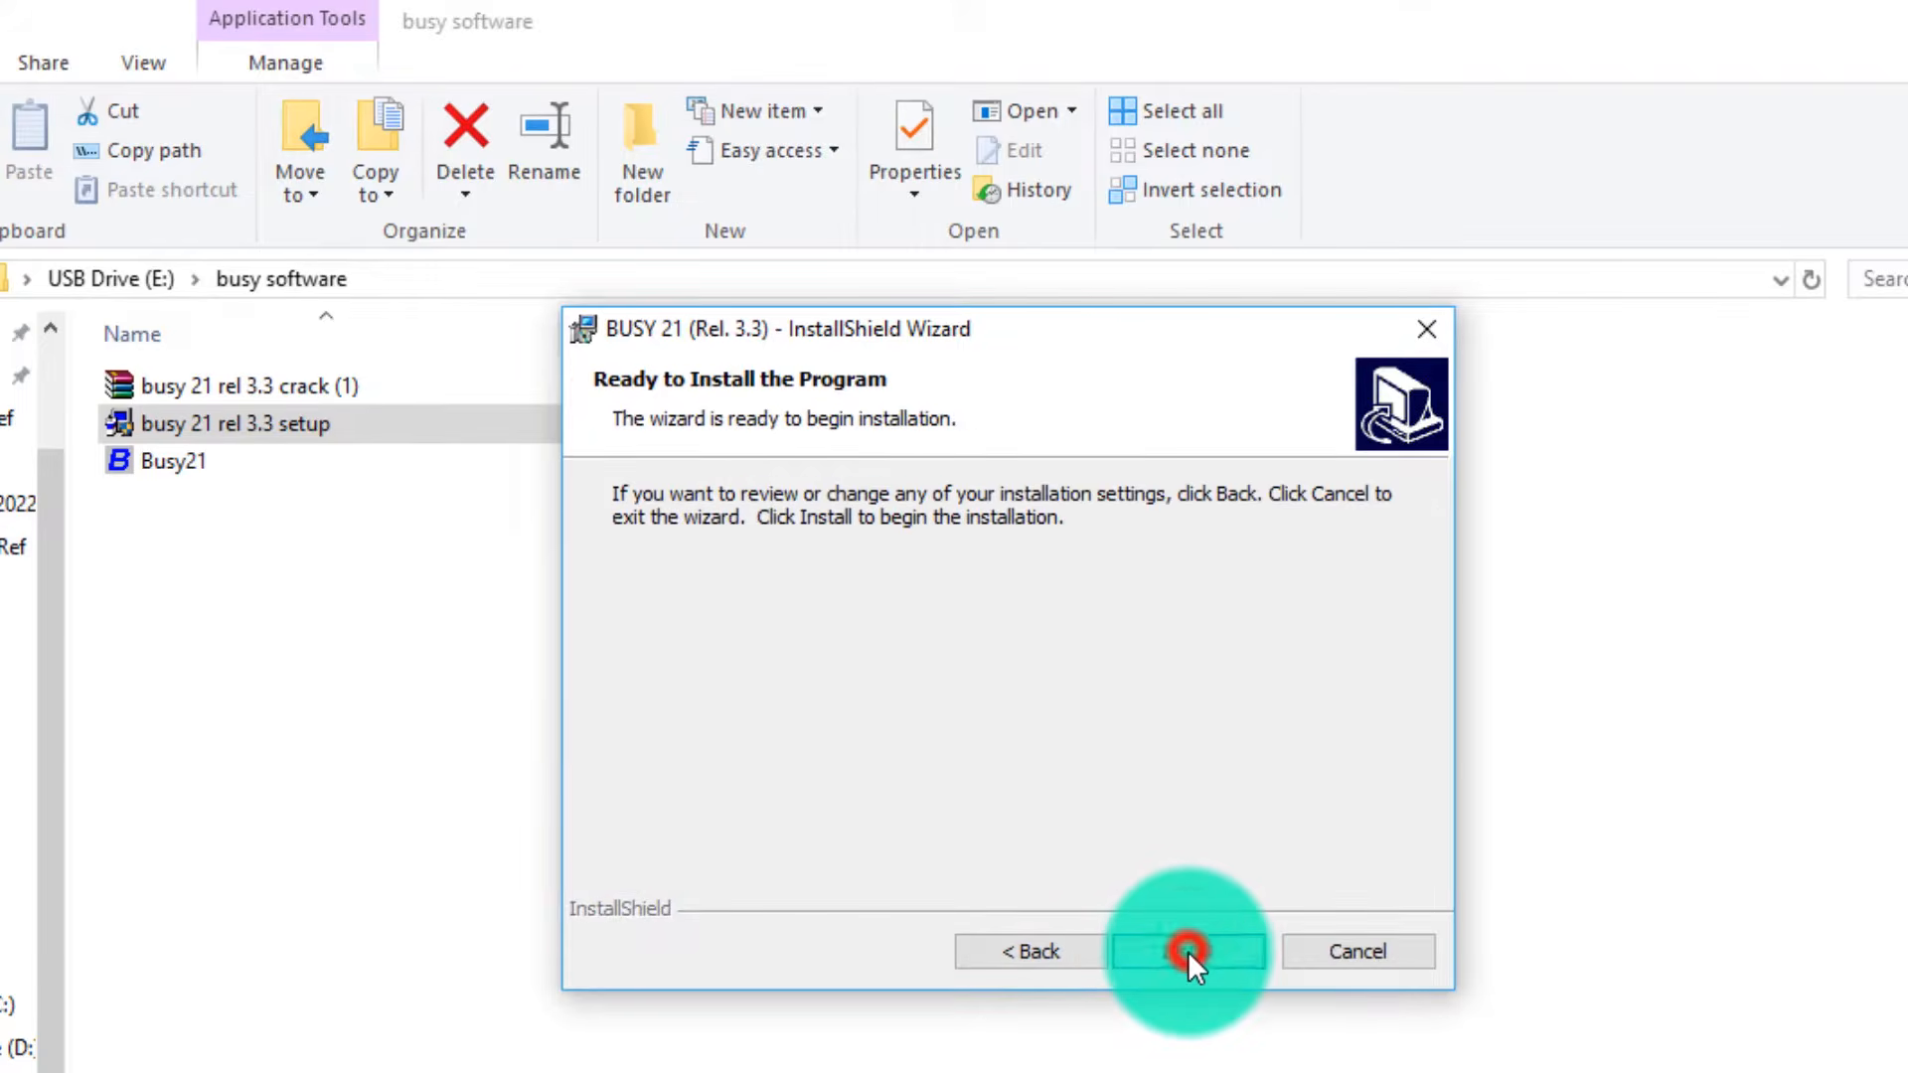
click(1188, 950)
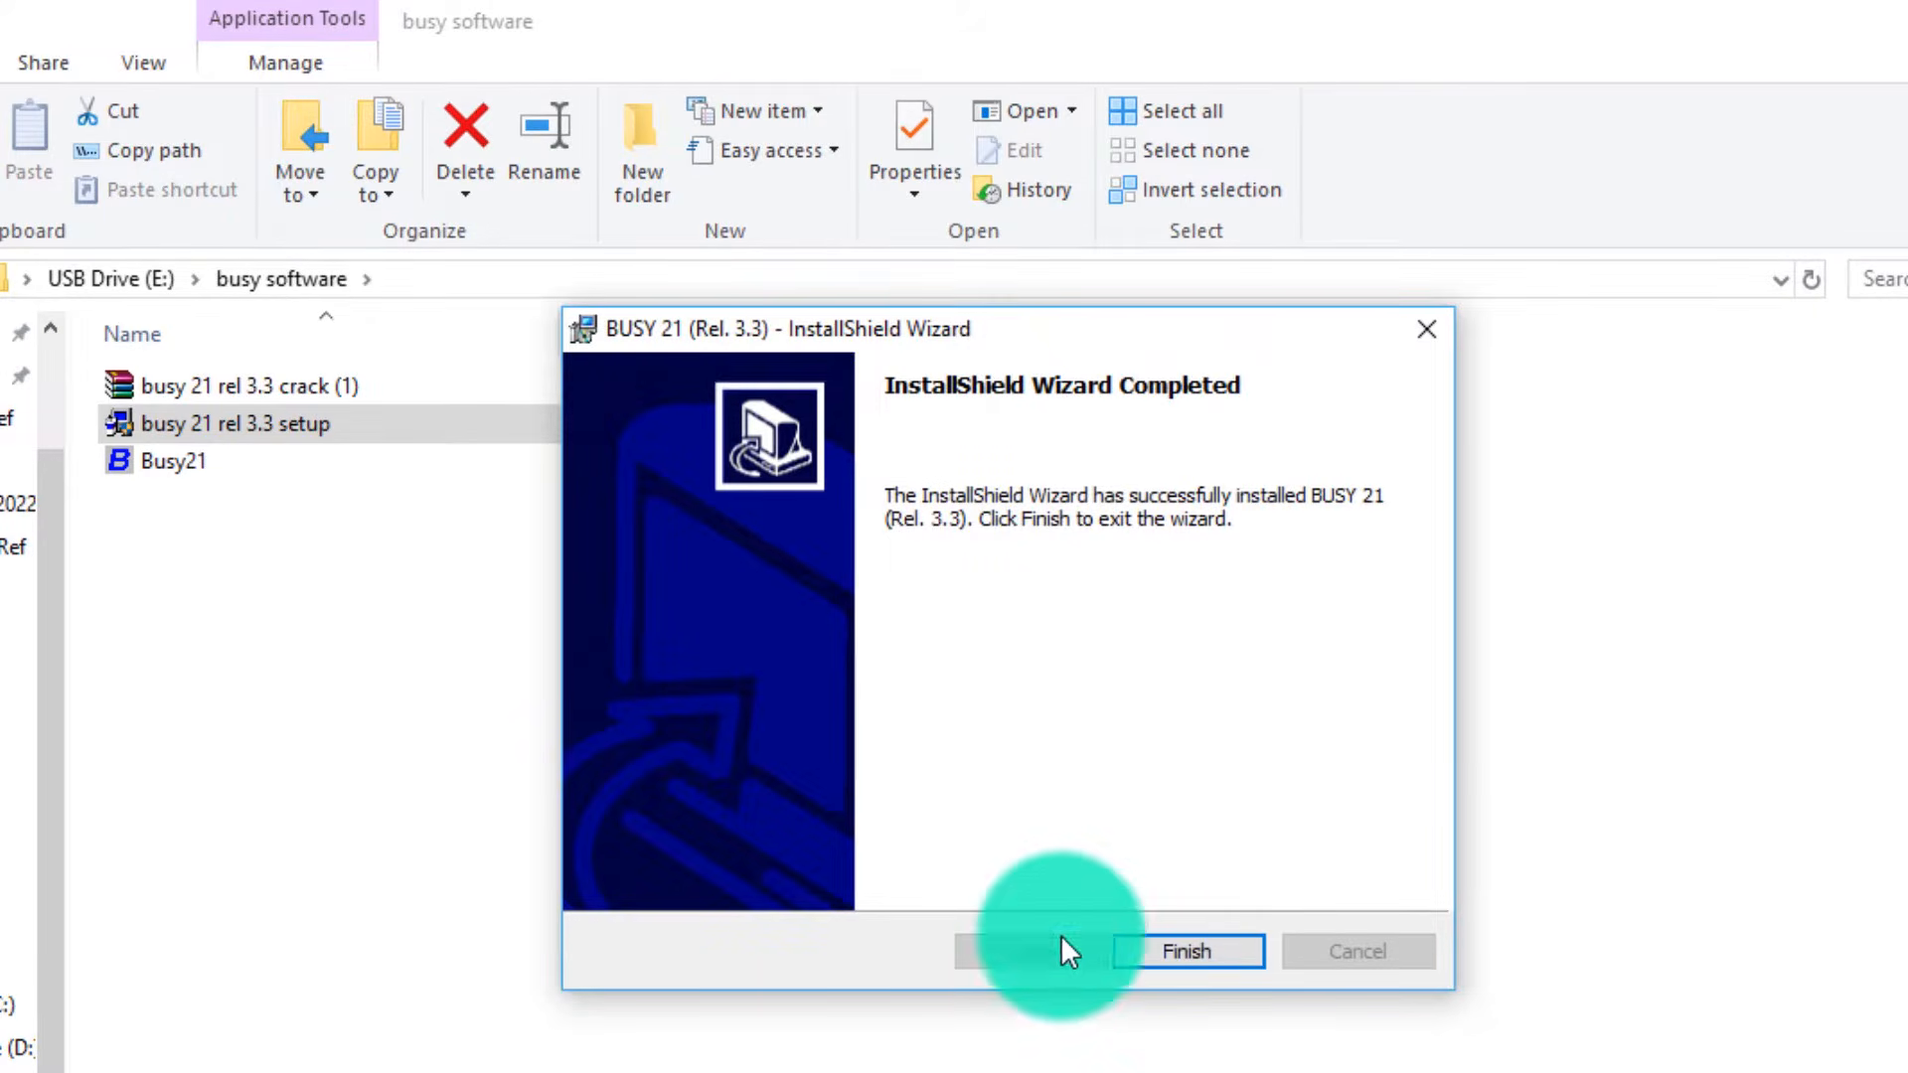
click(1188, 954)
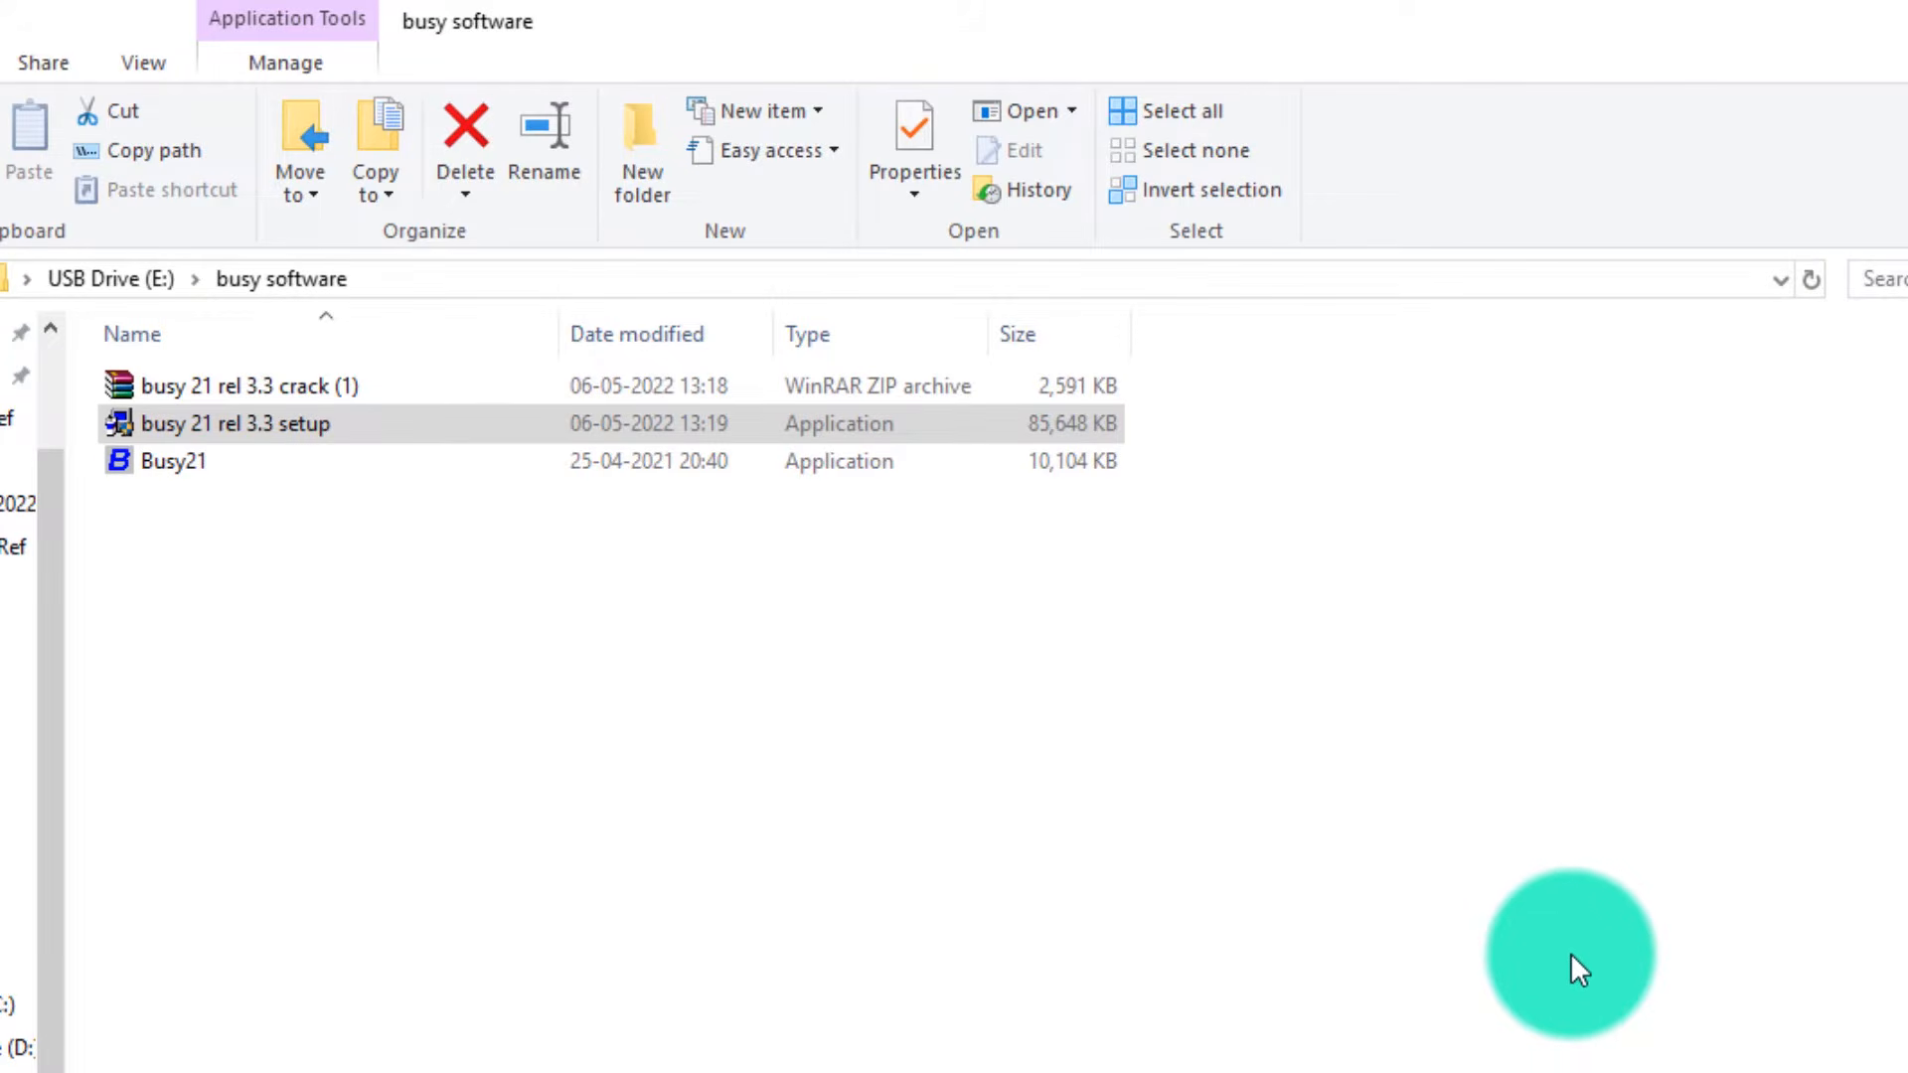
Copy the Busy21 application file and browse Local Disk (C:) to the BusyWin folder.
right_click(179, 468)
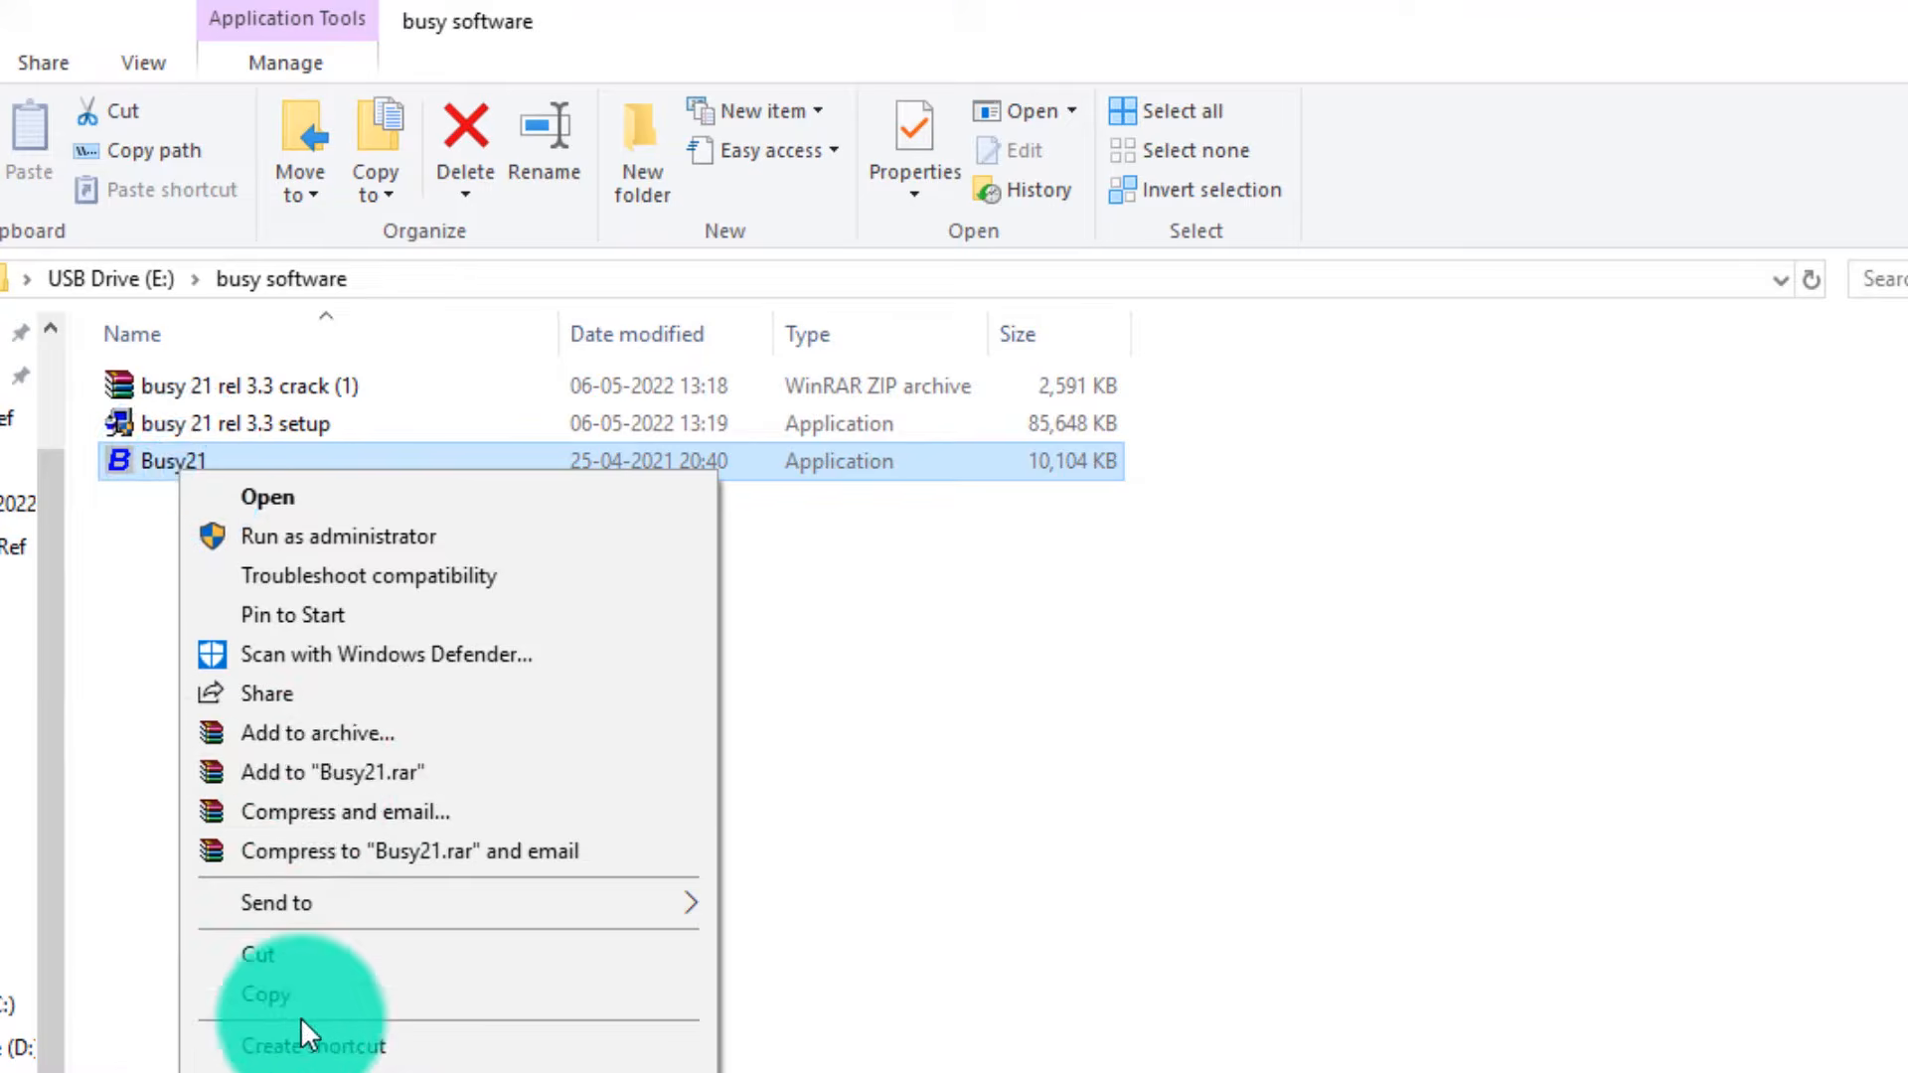
click(291, 1002)
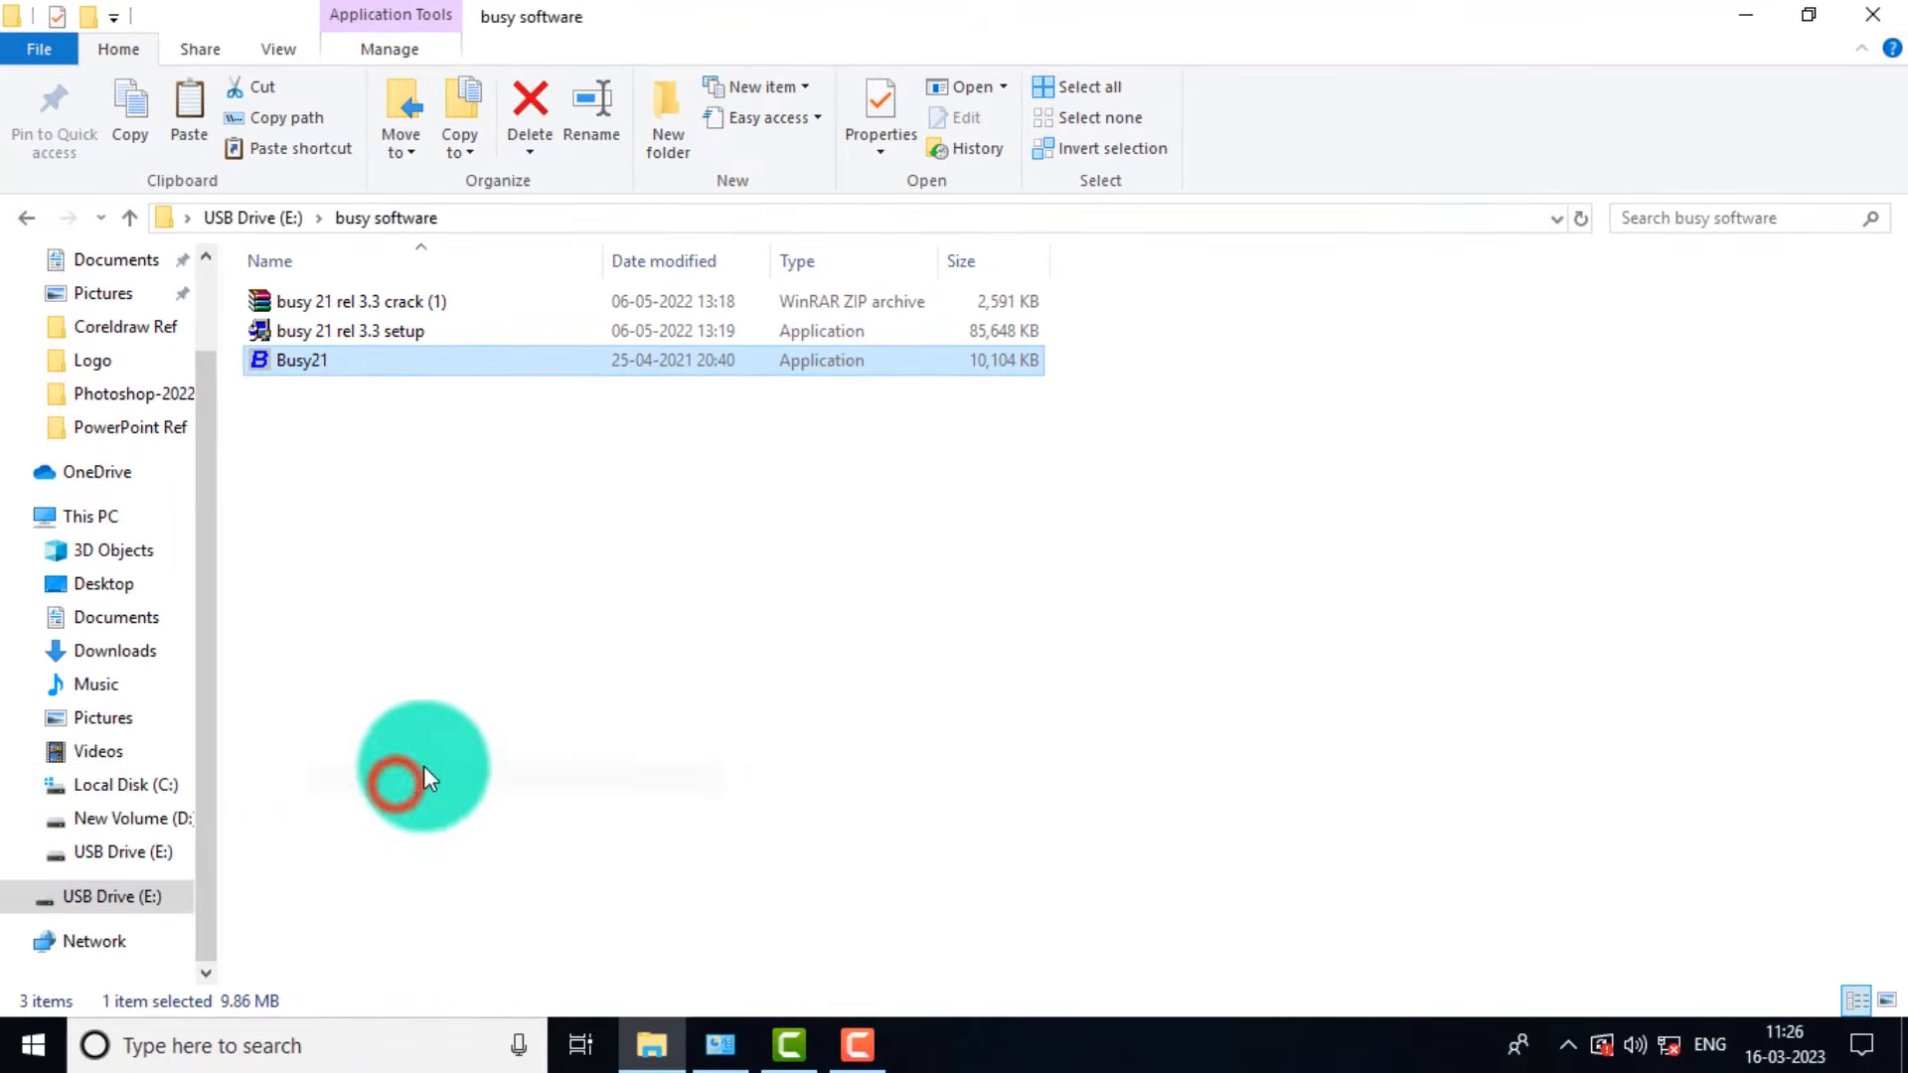
click(135, 785)
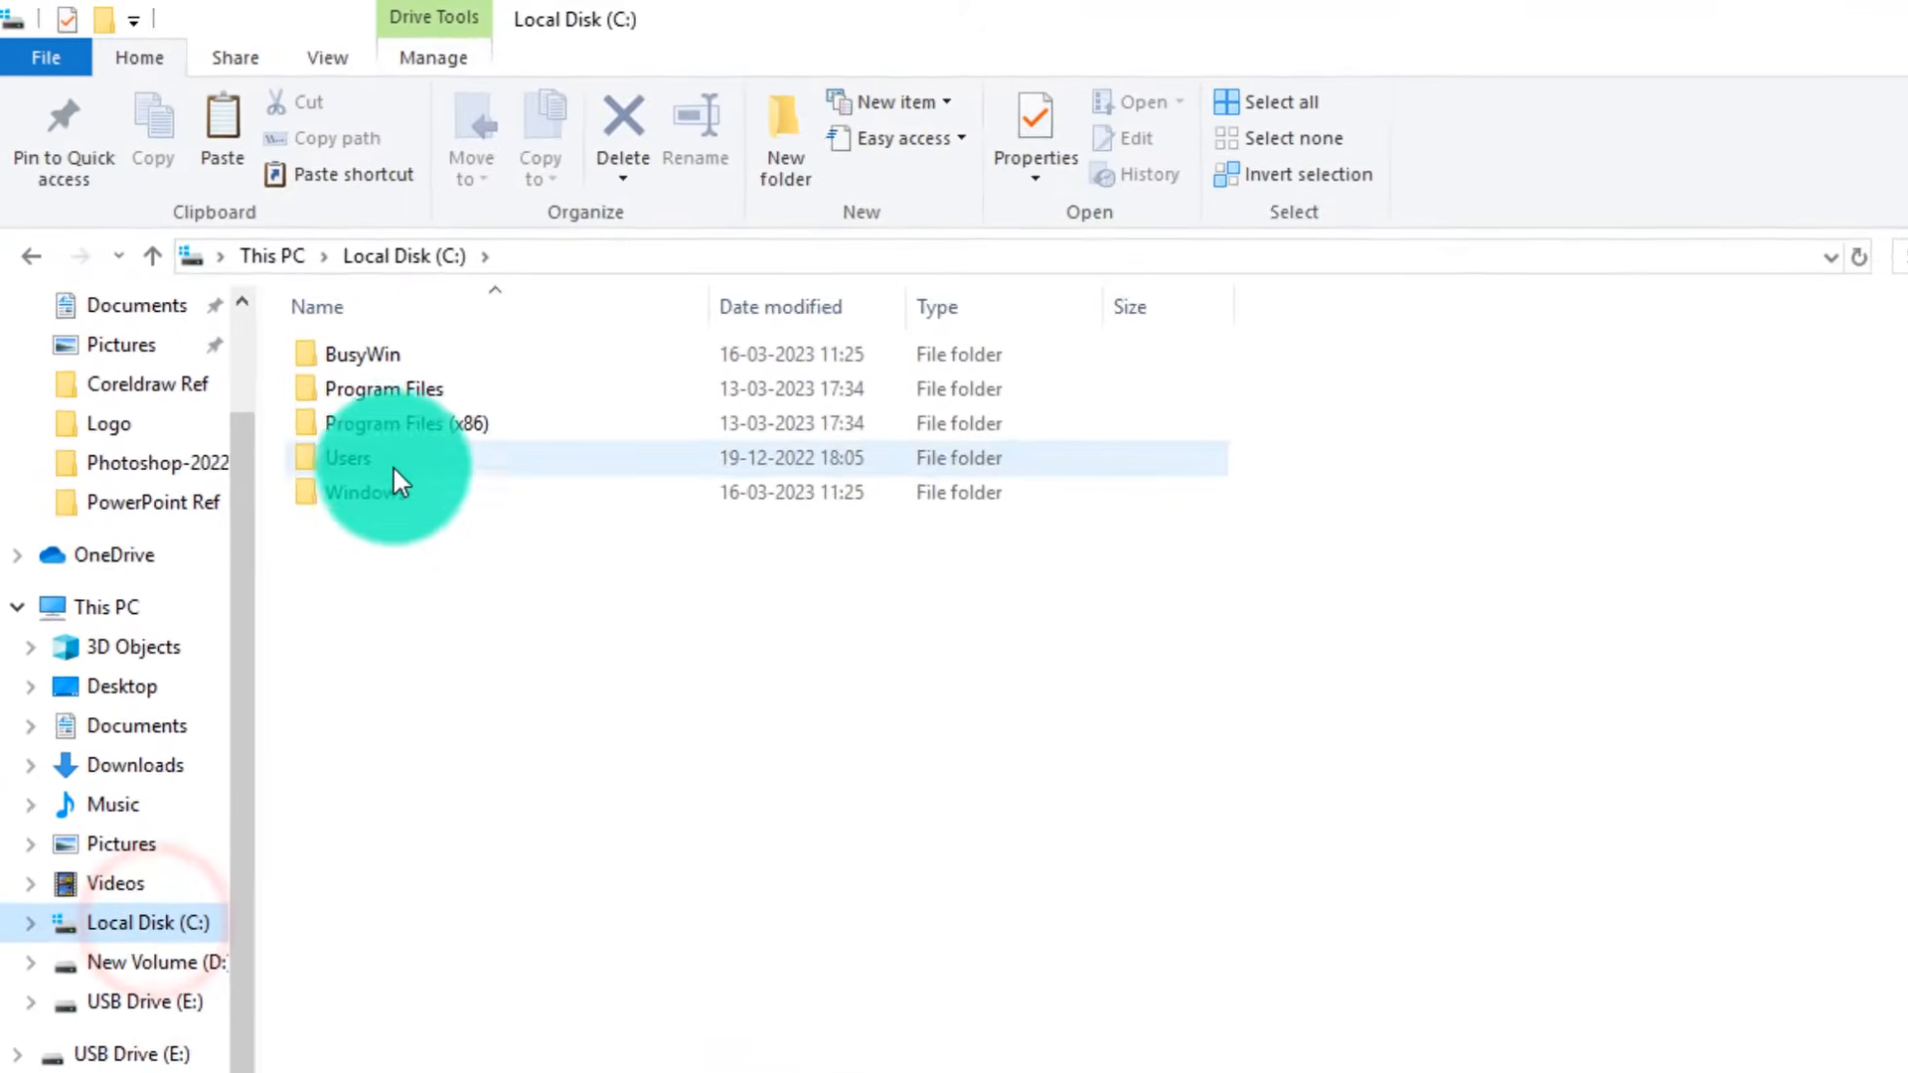
double_click(431, 445)
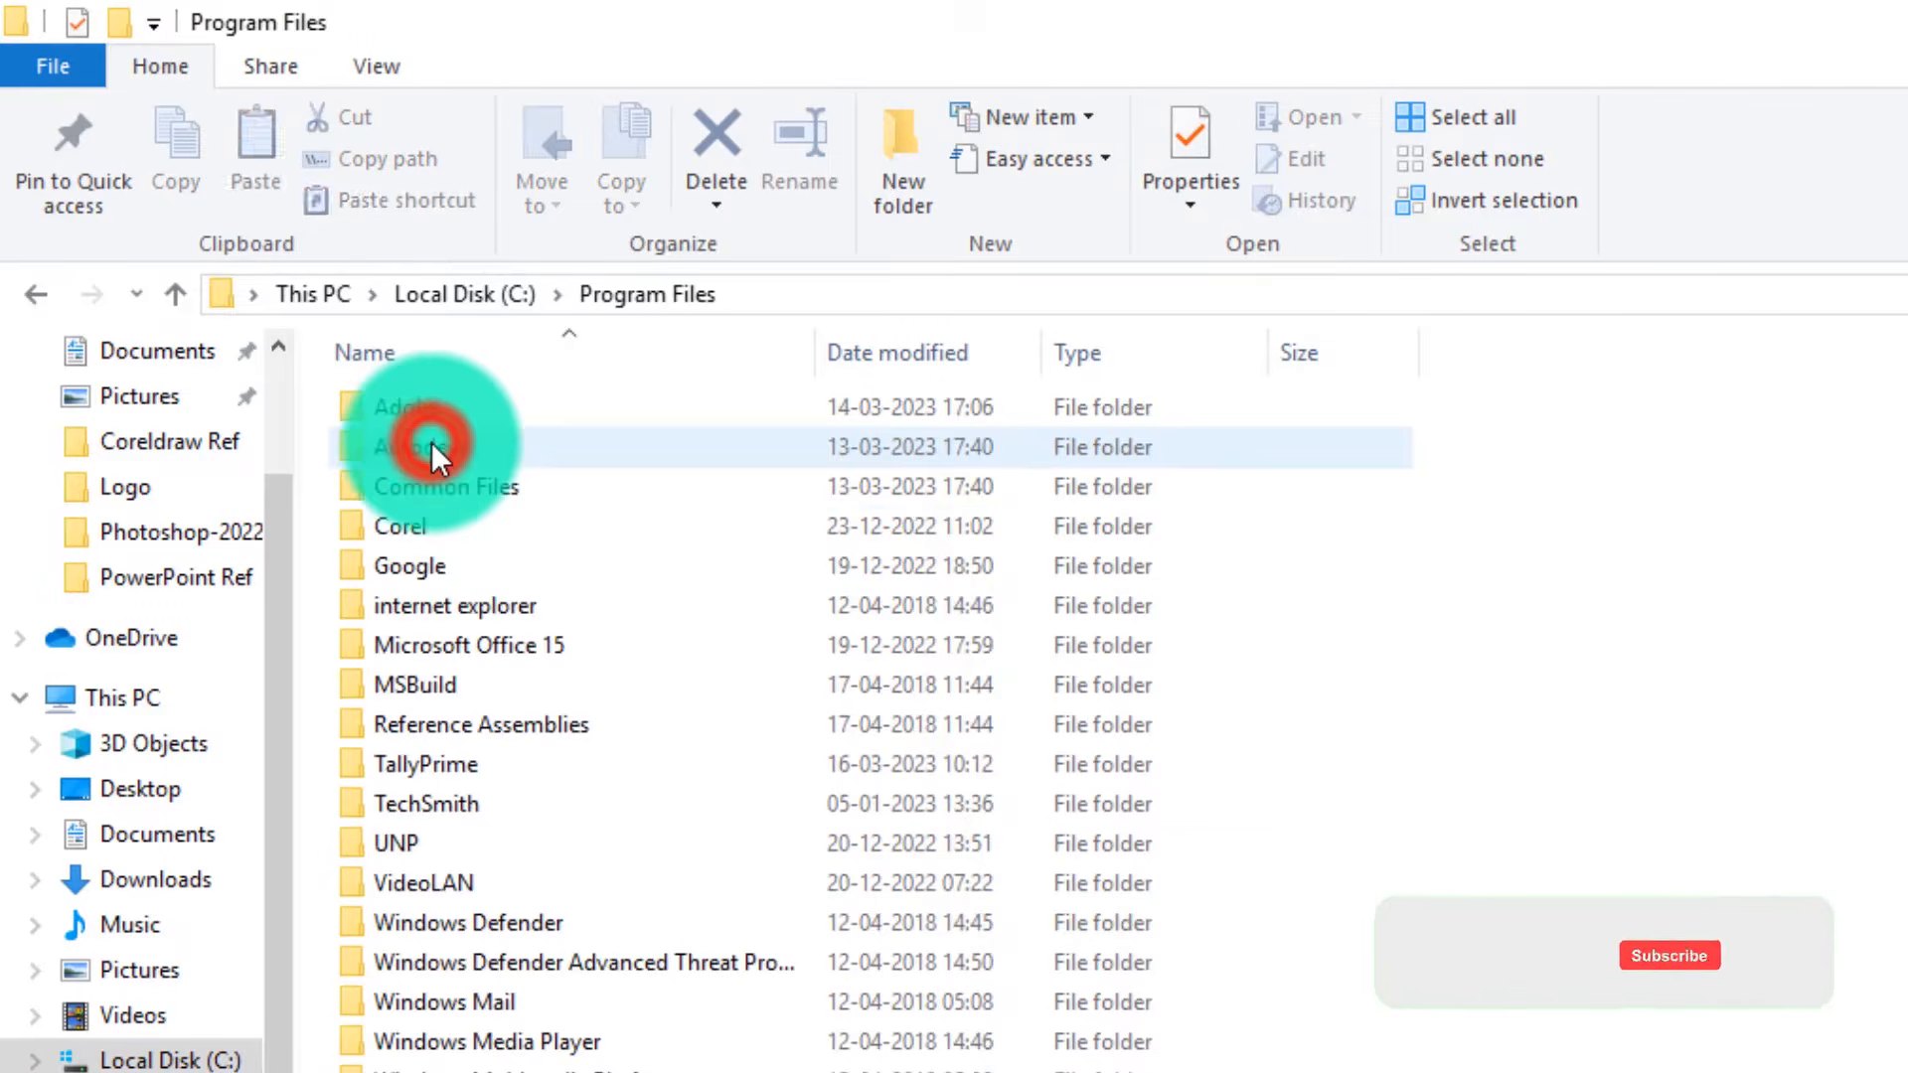
click(479, 755)
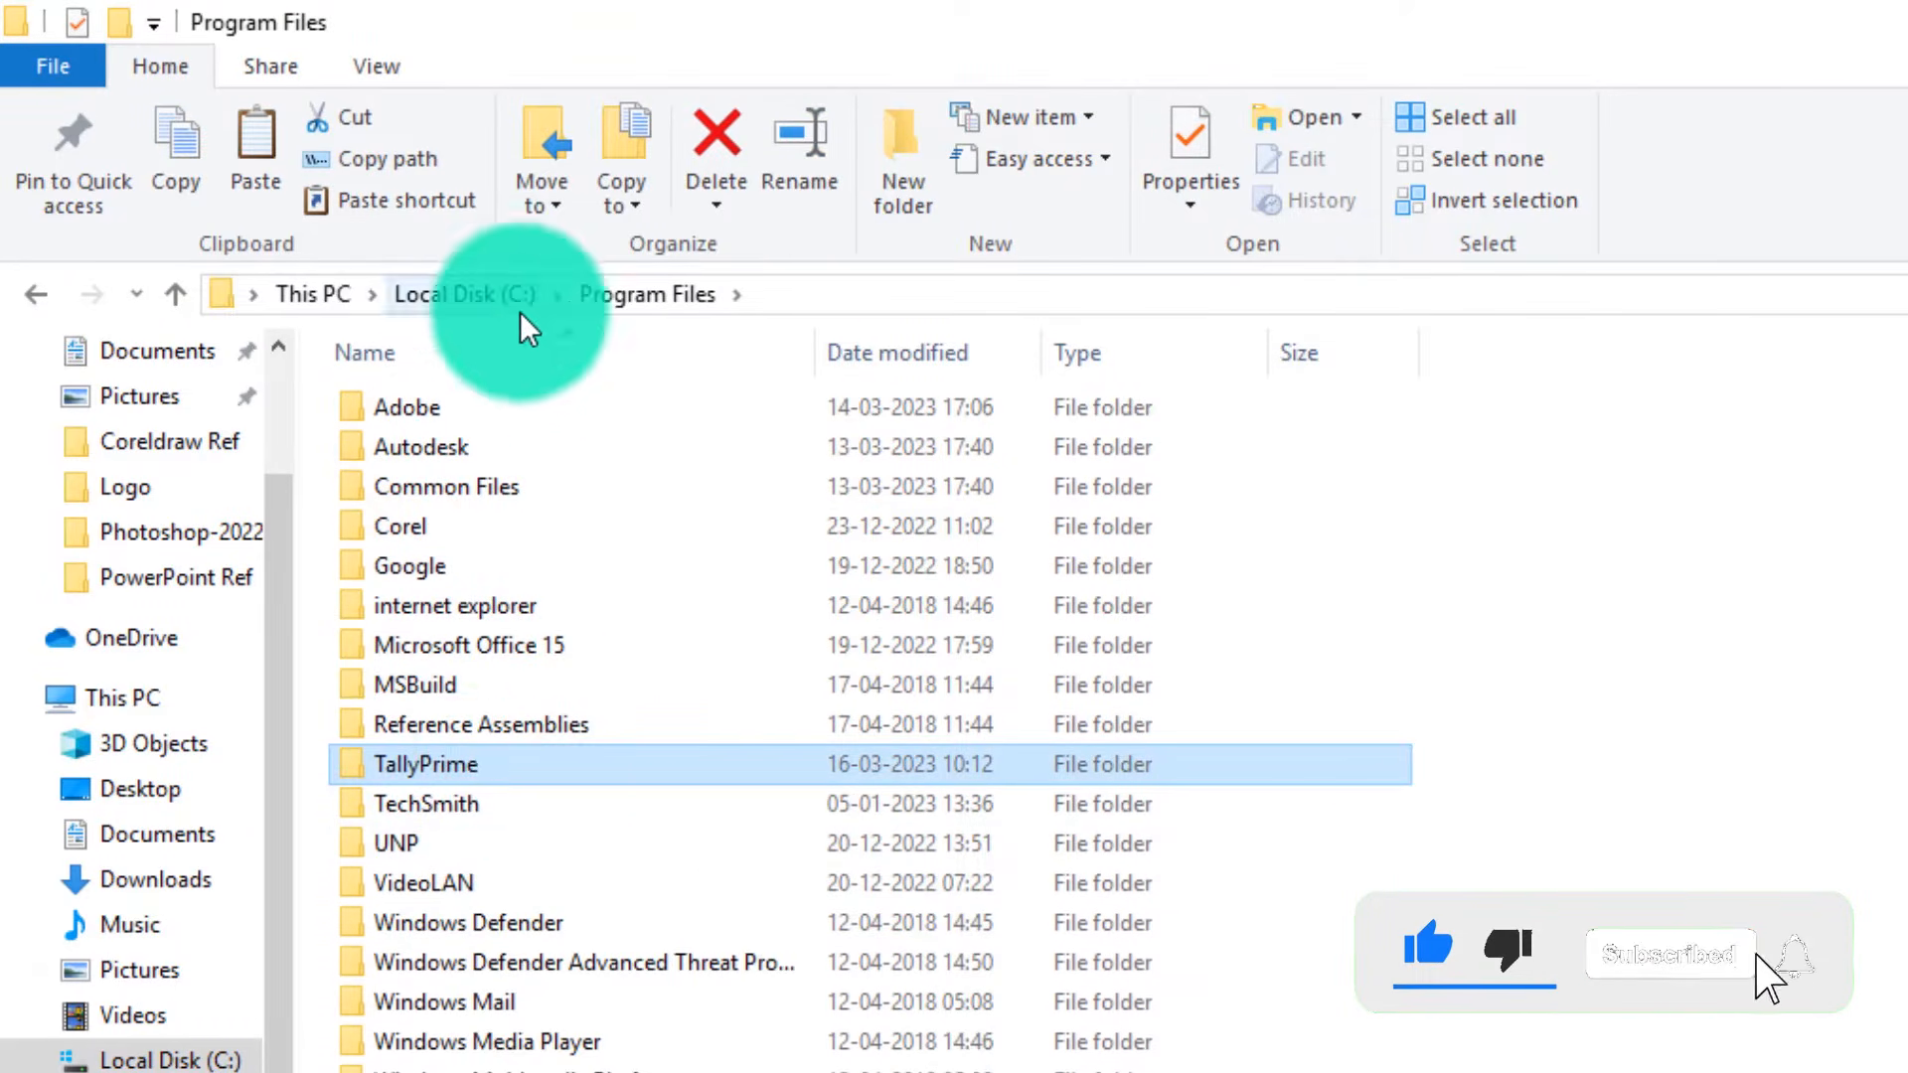
click(480, 294)
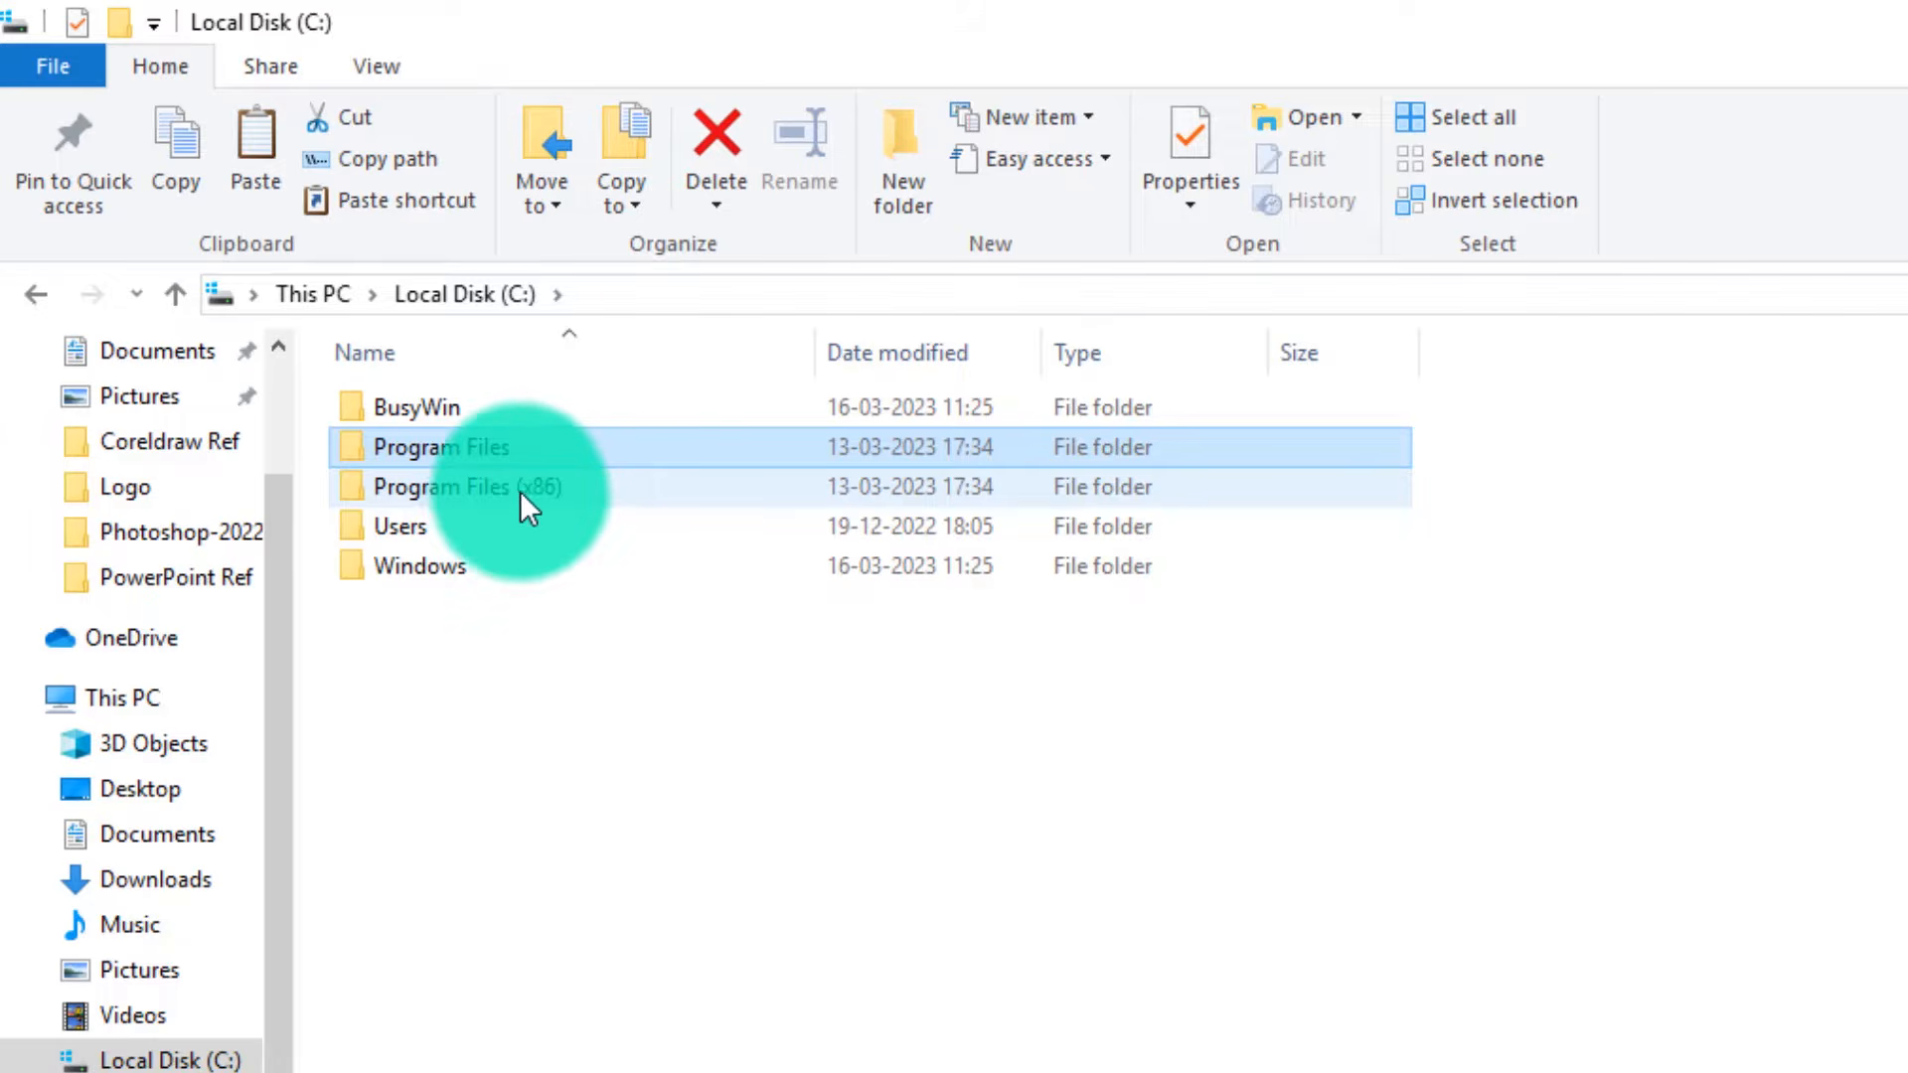
double_click(437, 490)
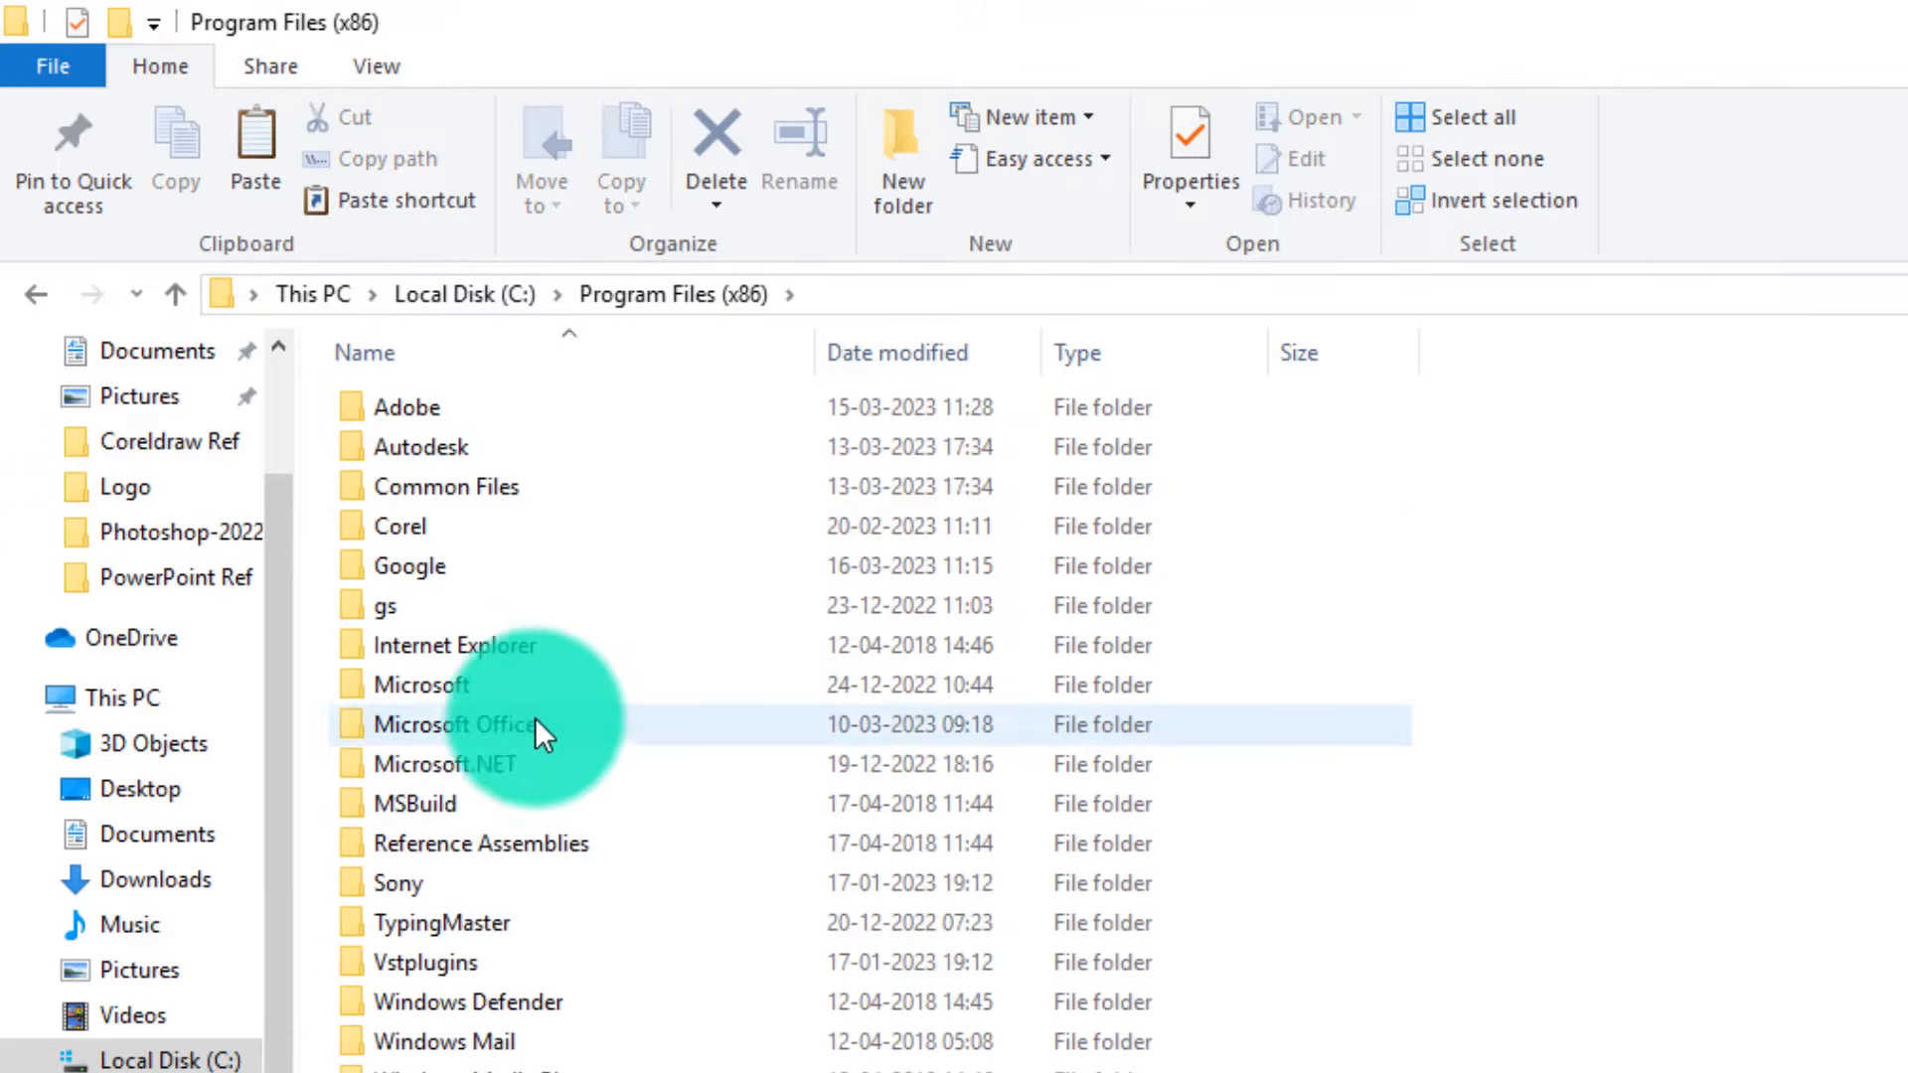
click(593, 966)
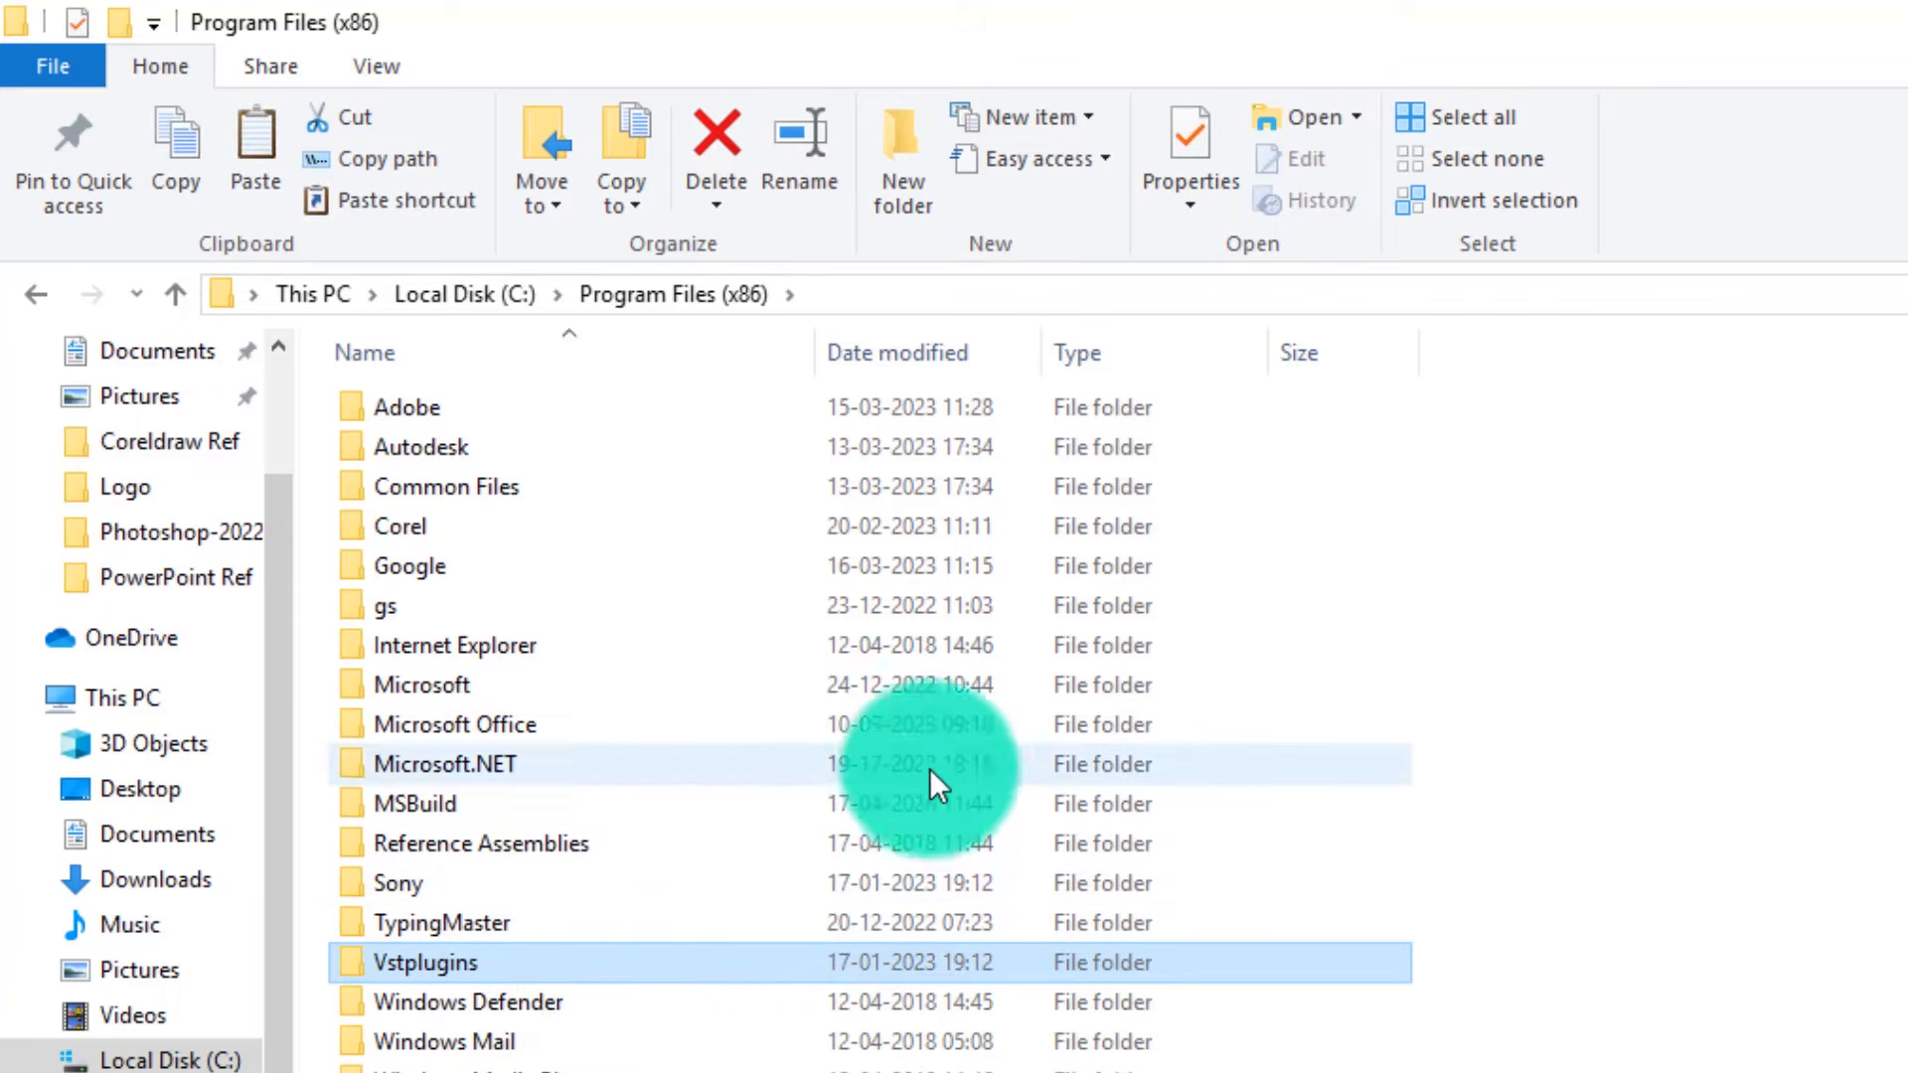
key(alt+Left)
click(660, 863)
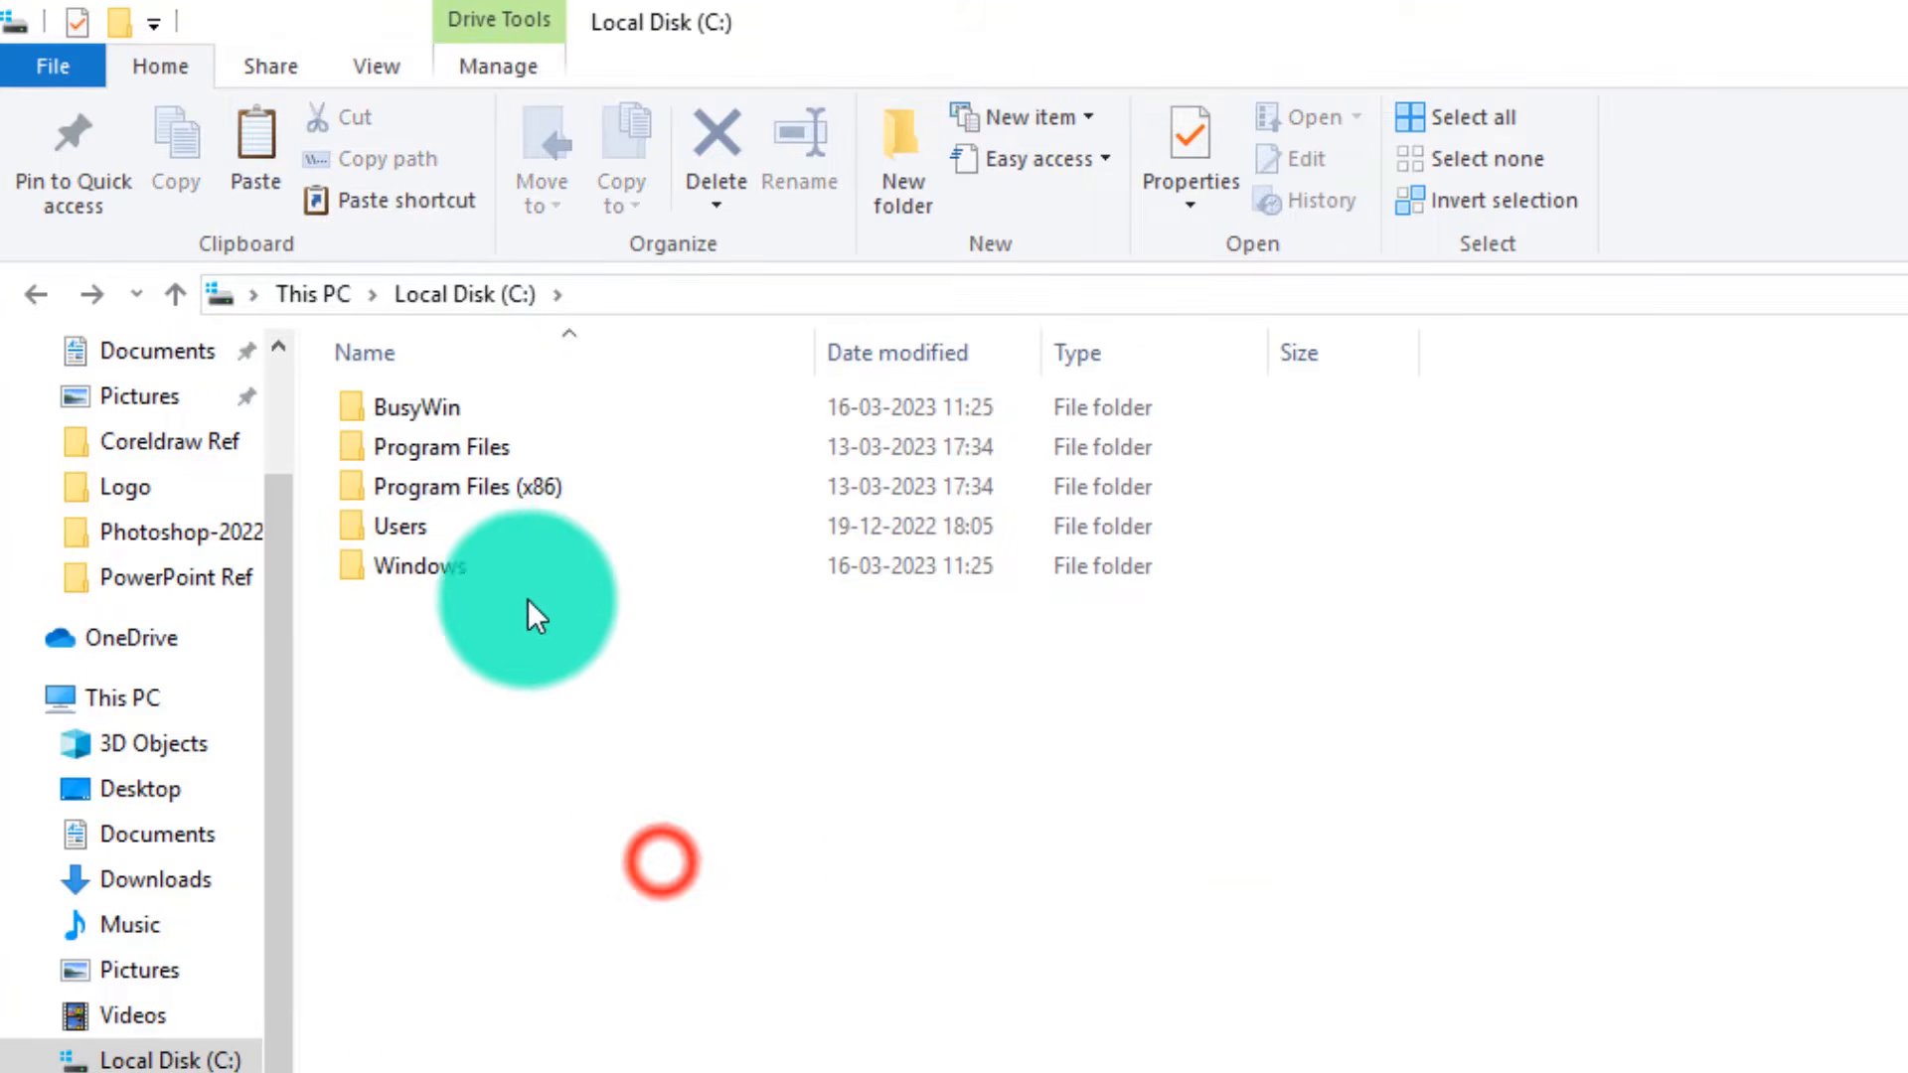
double_click(403, 409)
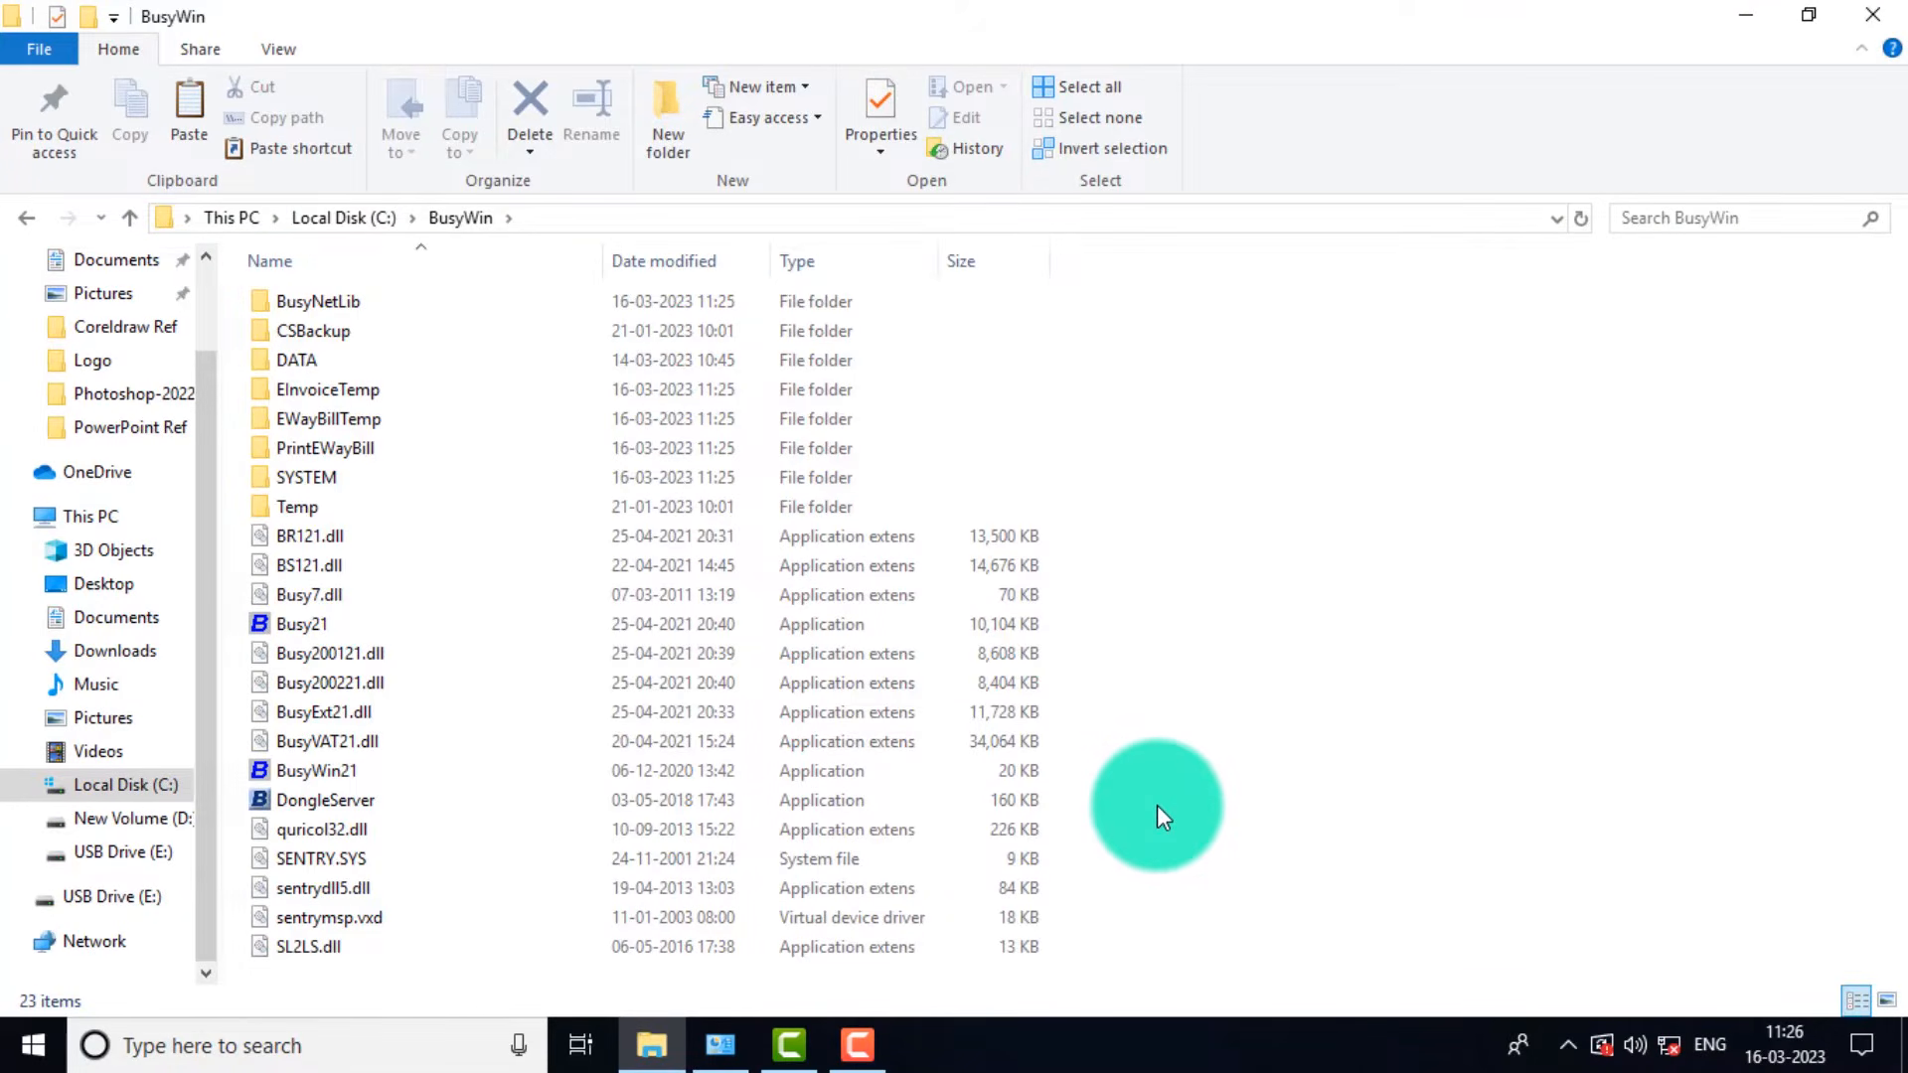
Paste Busy21.exe into BusyWin, replacing the existing file, then refresh and close the window.
key(ctrl+v)
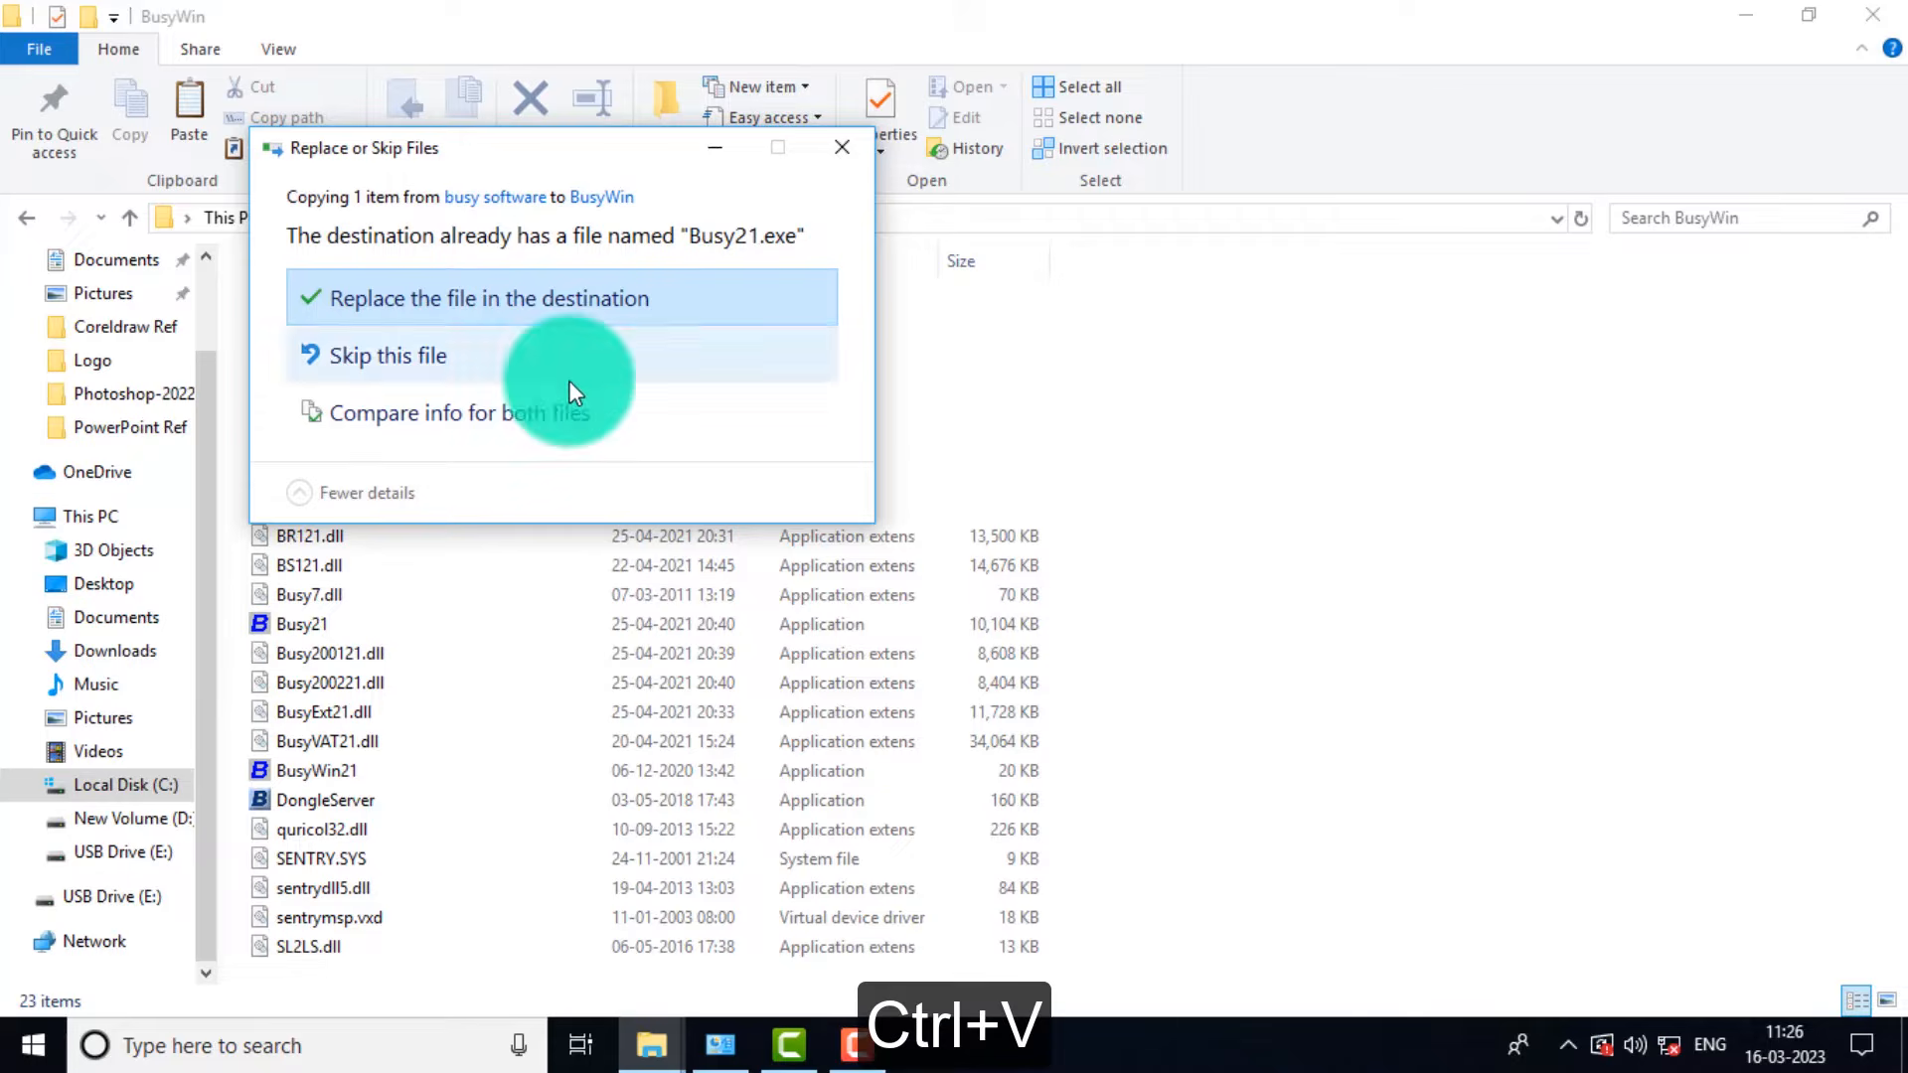
click(379, 296)
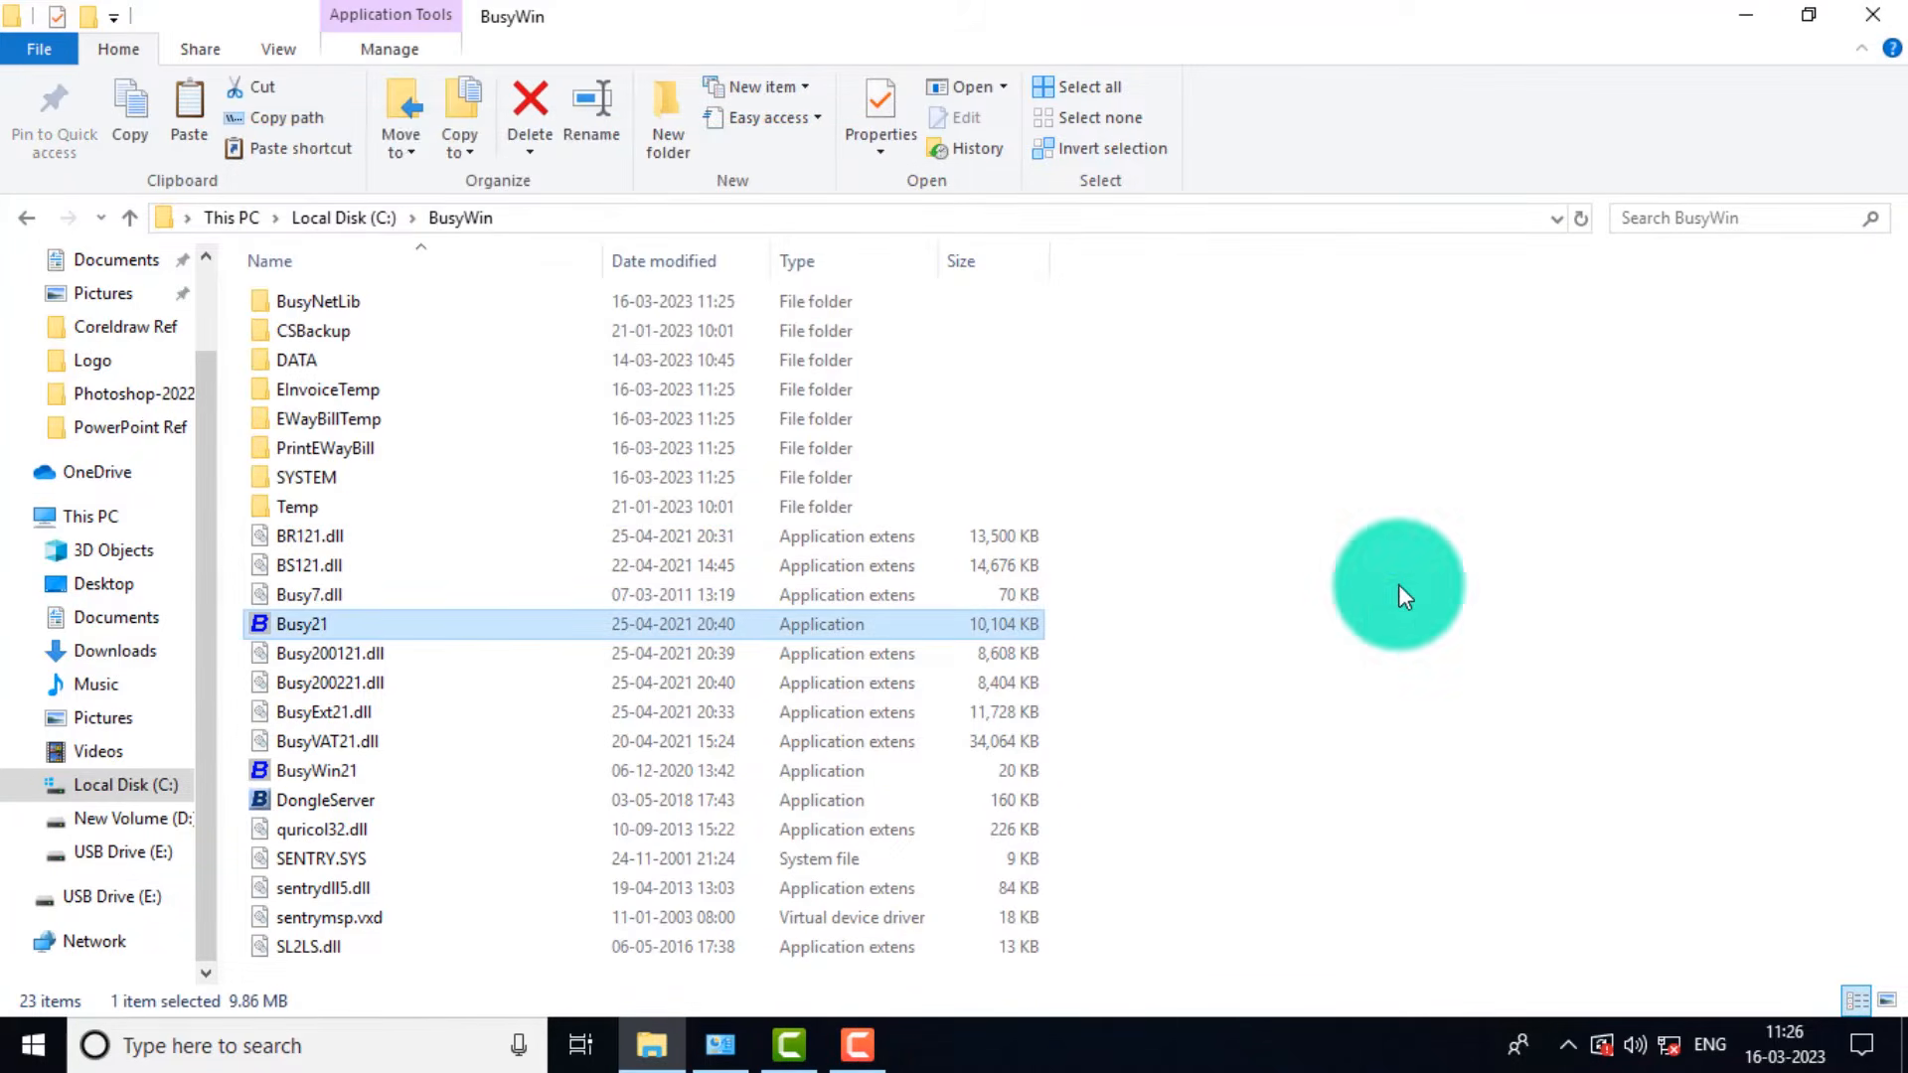
right_click(1399, 586)
click(1458, 695)
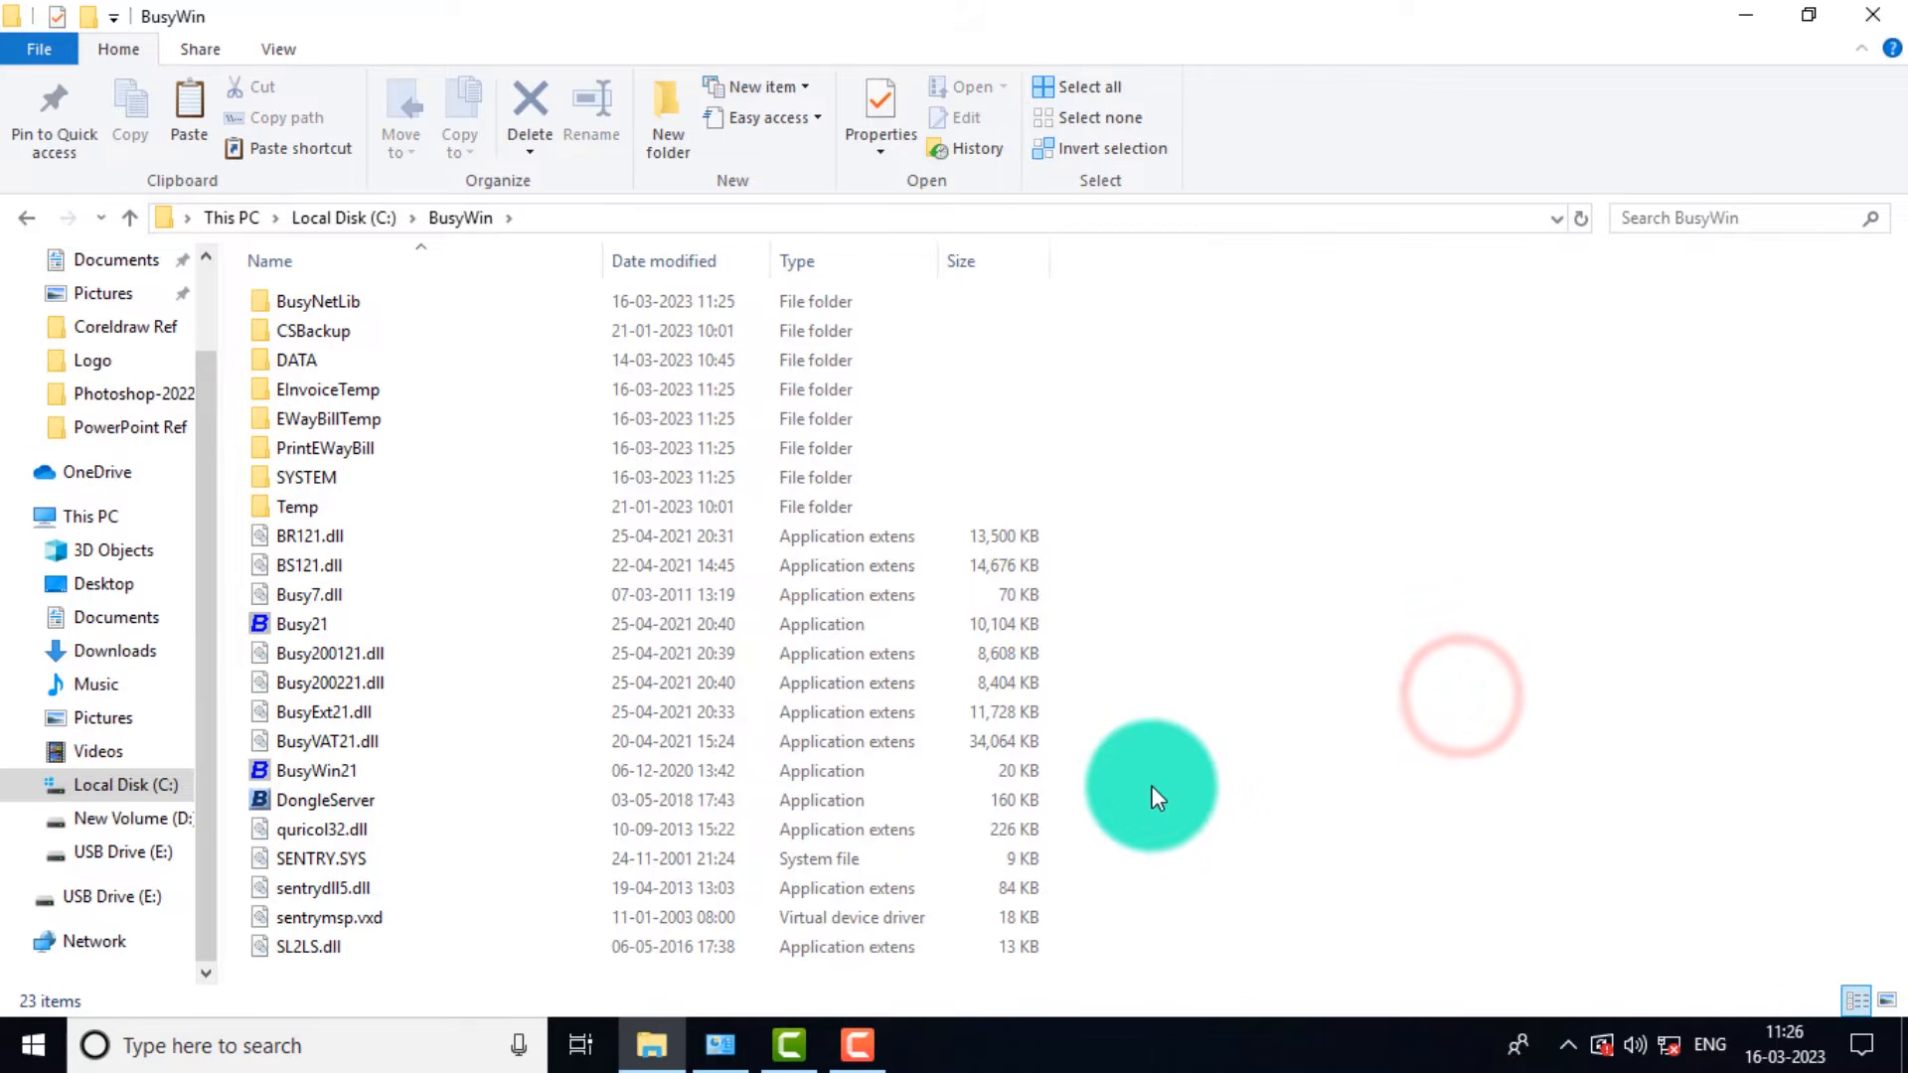
click(1891, 22)
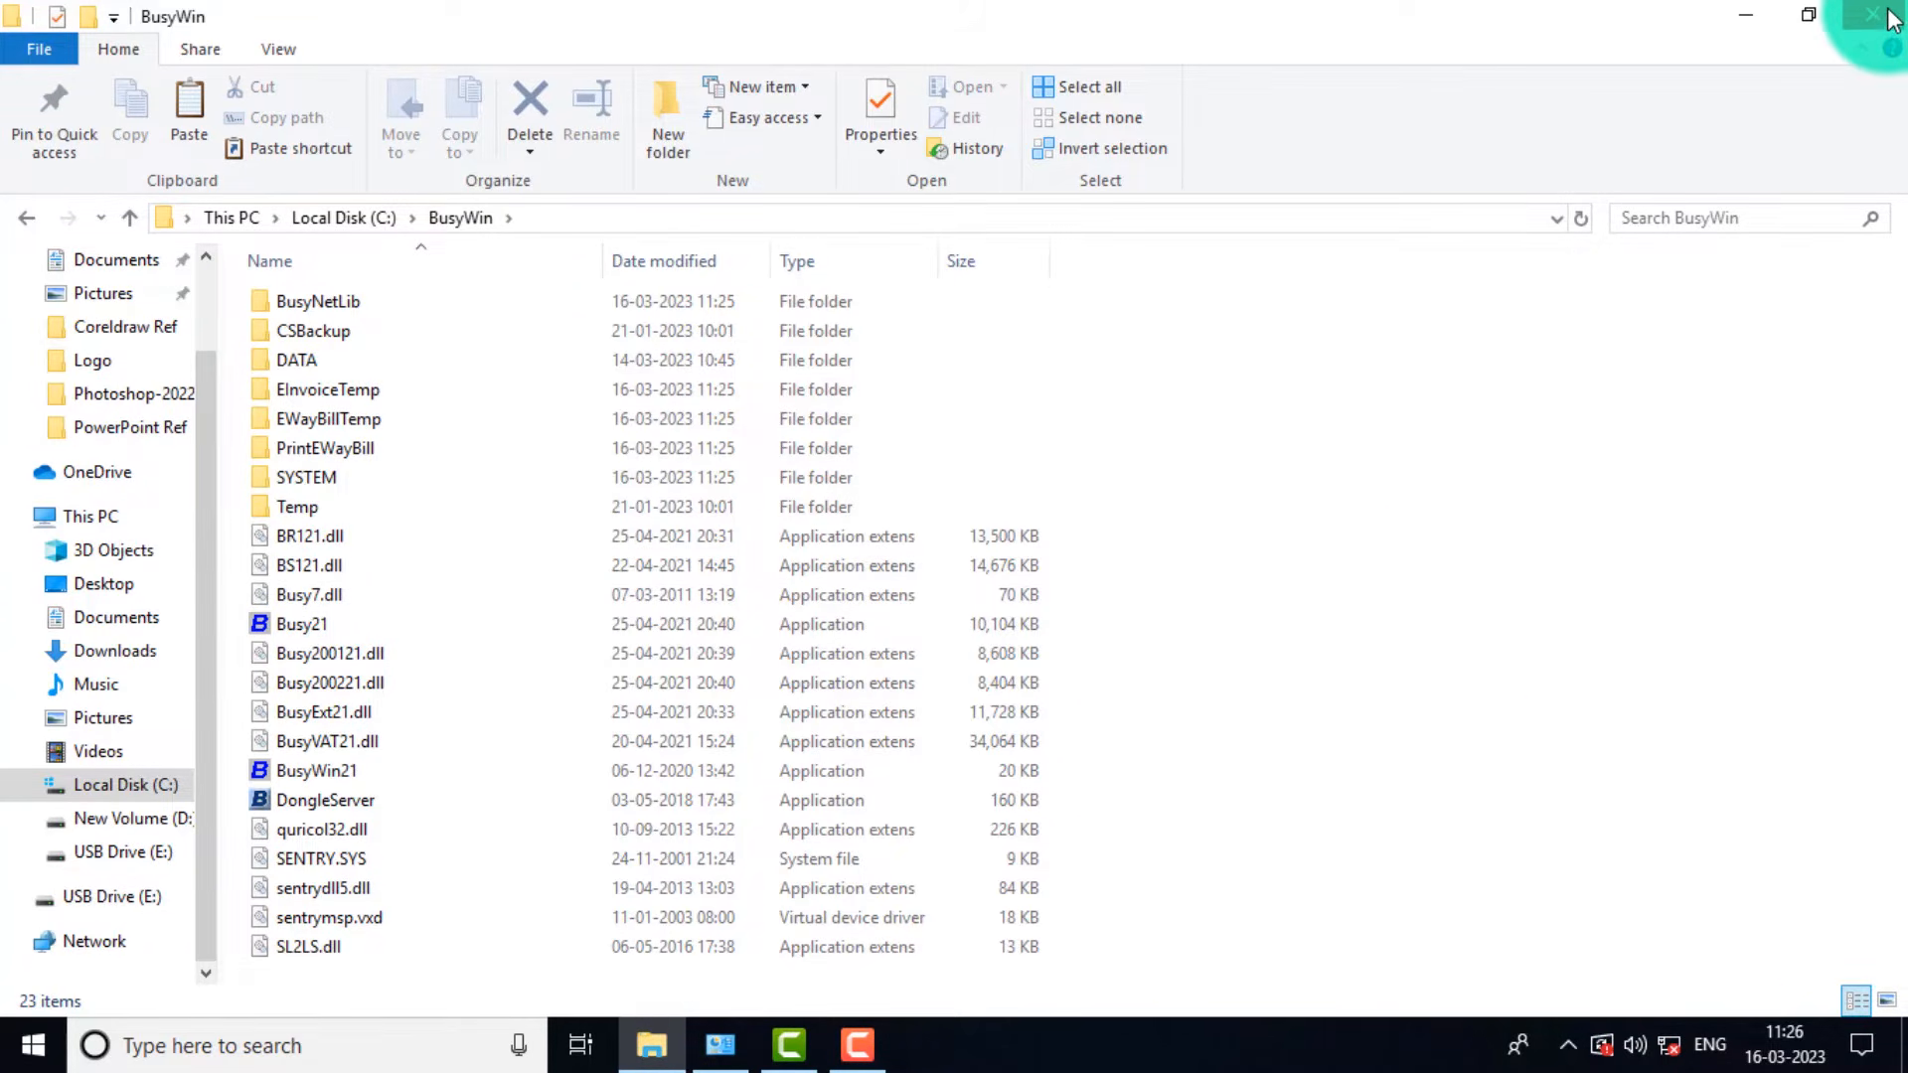
Refresh the desktop and launch Busy 21 from its desktop shortcut.
right_click(665, 343)
click(747, 415)
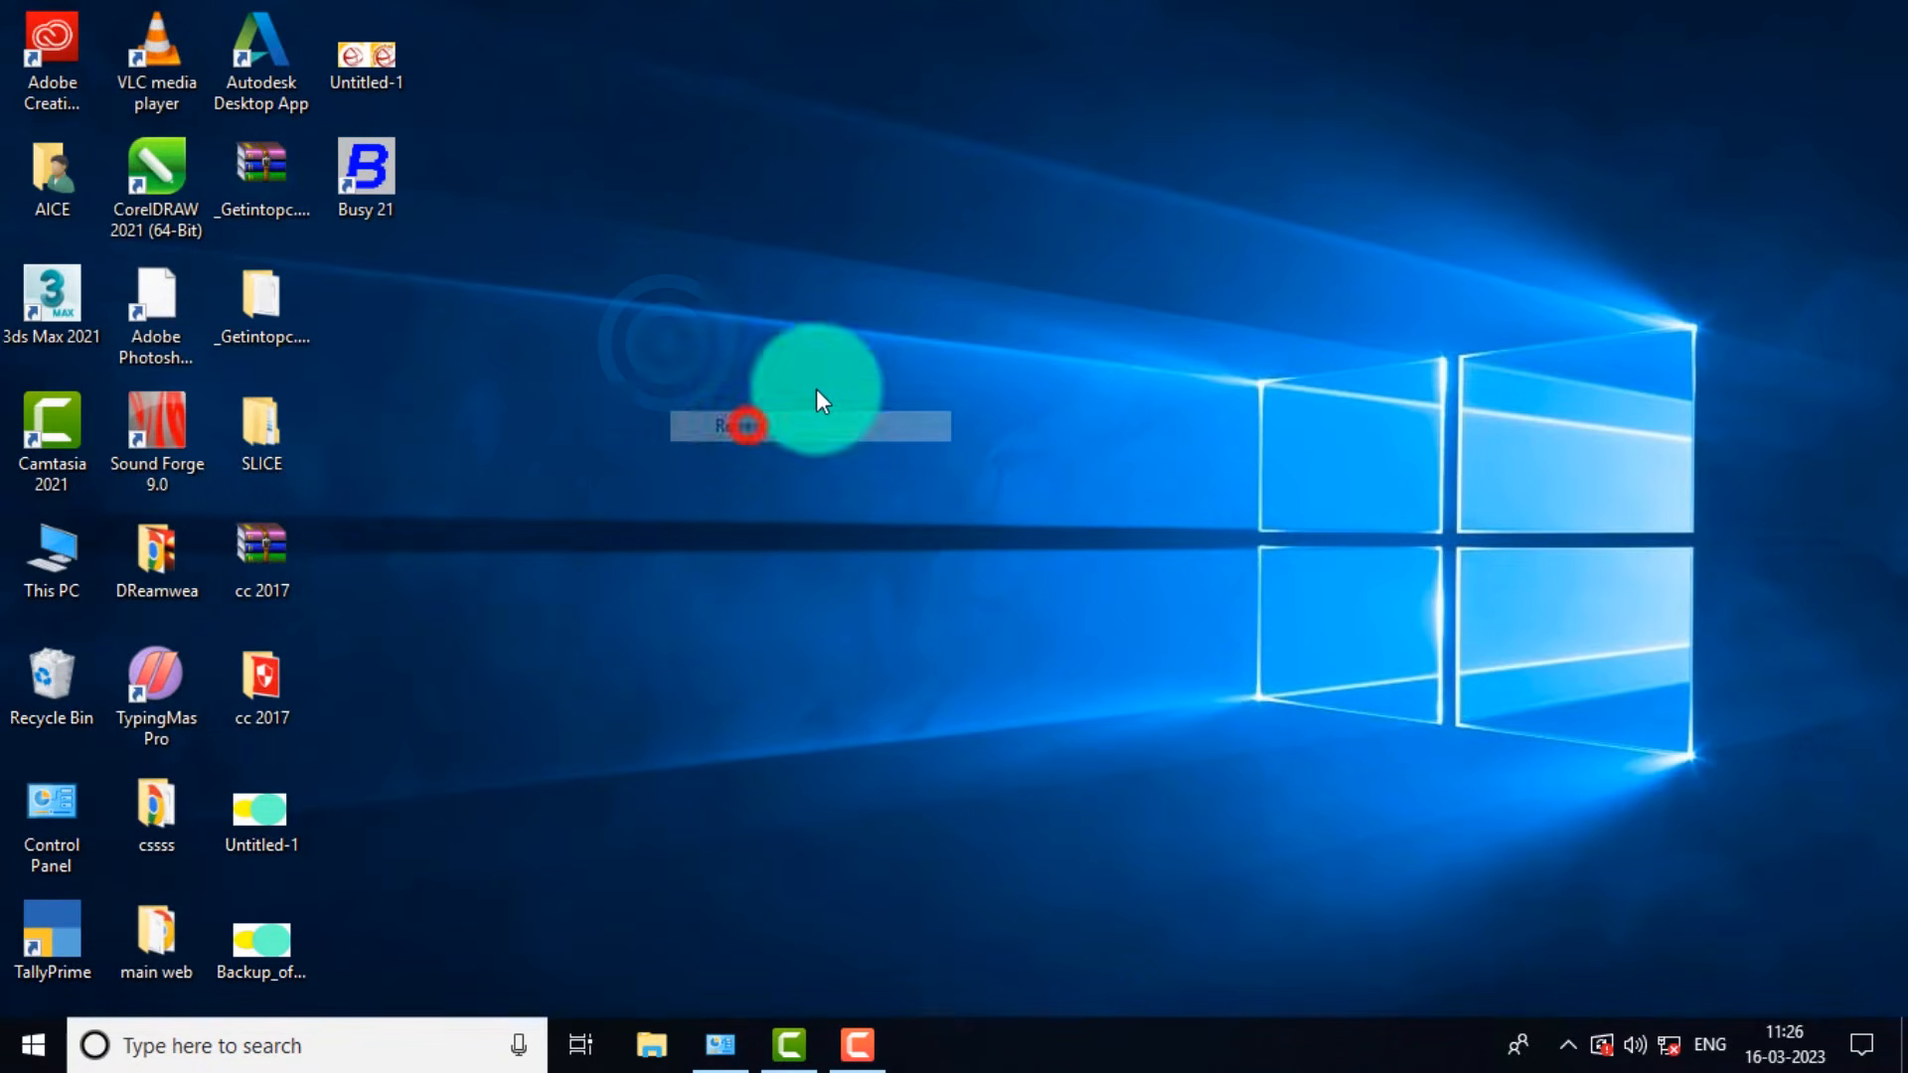
click(365, 181)
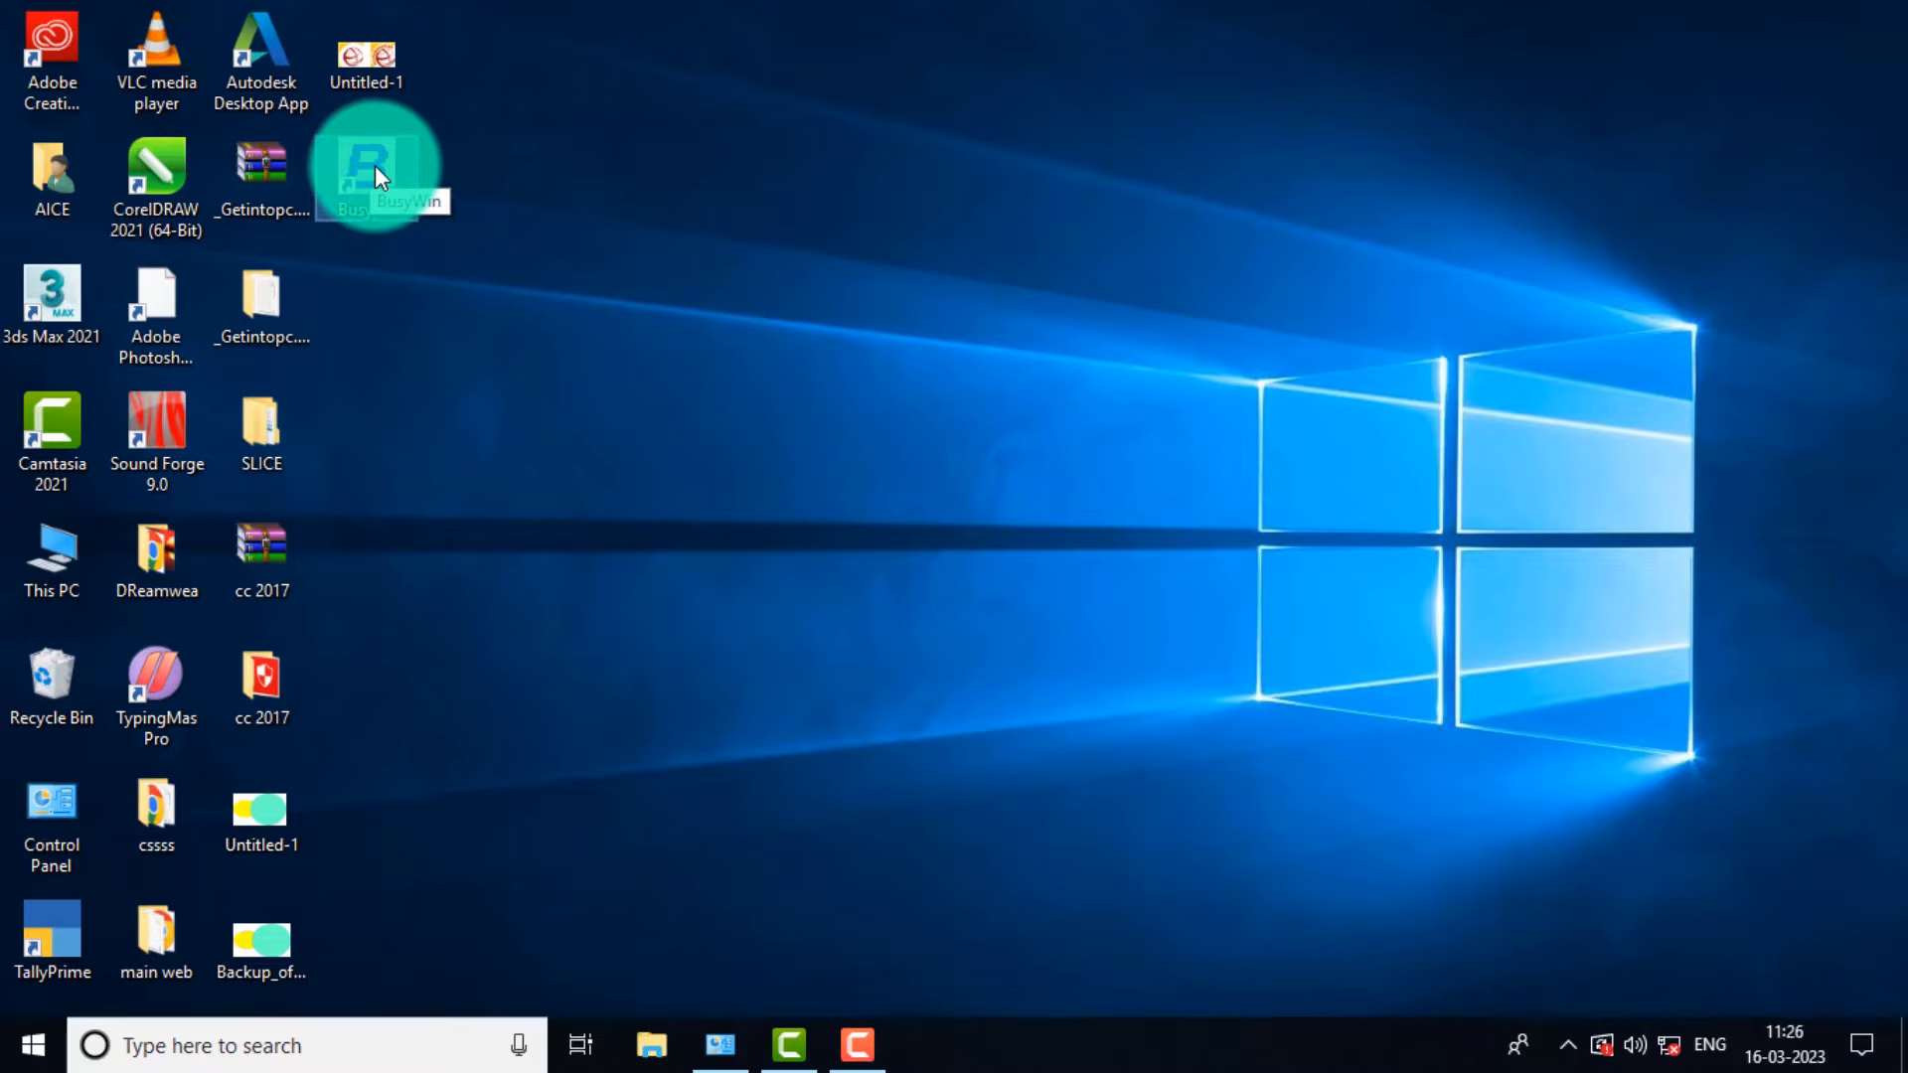
double_click(375, 167)
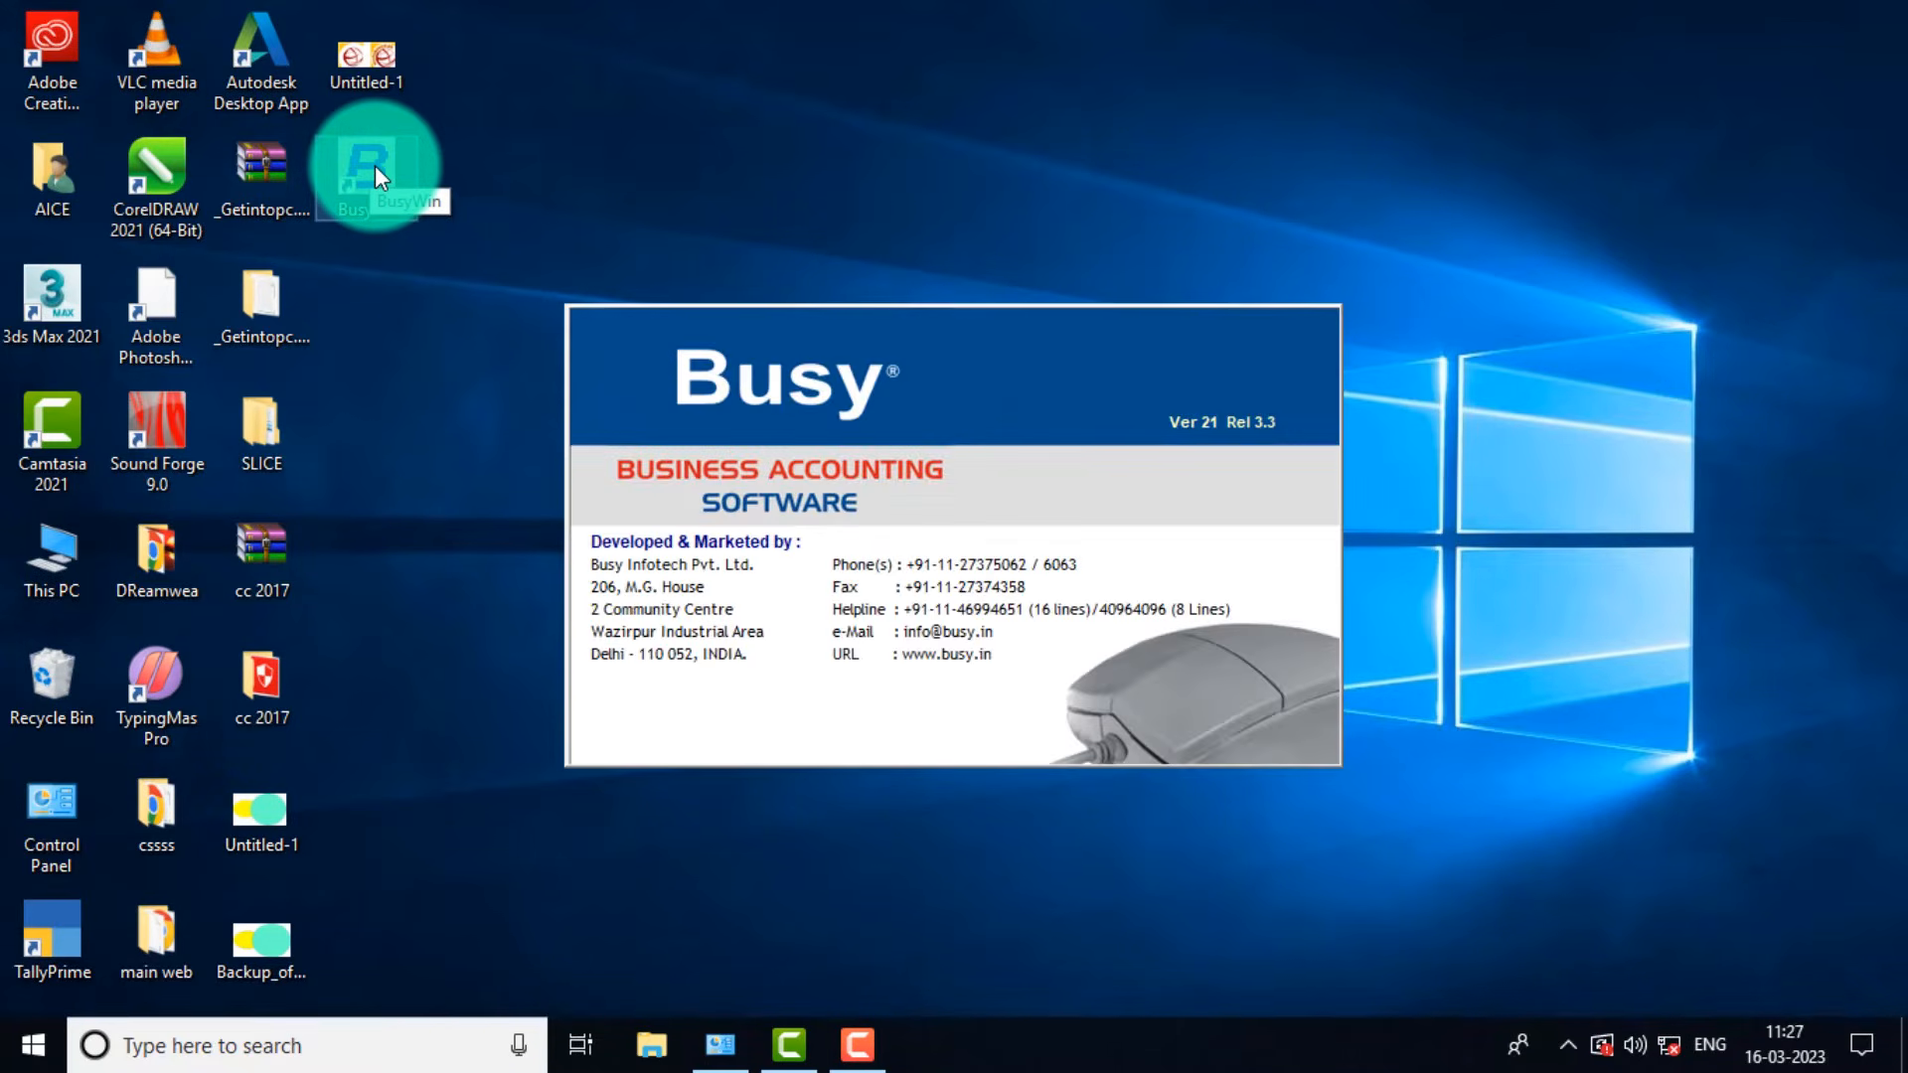
click(1016, 480)
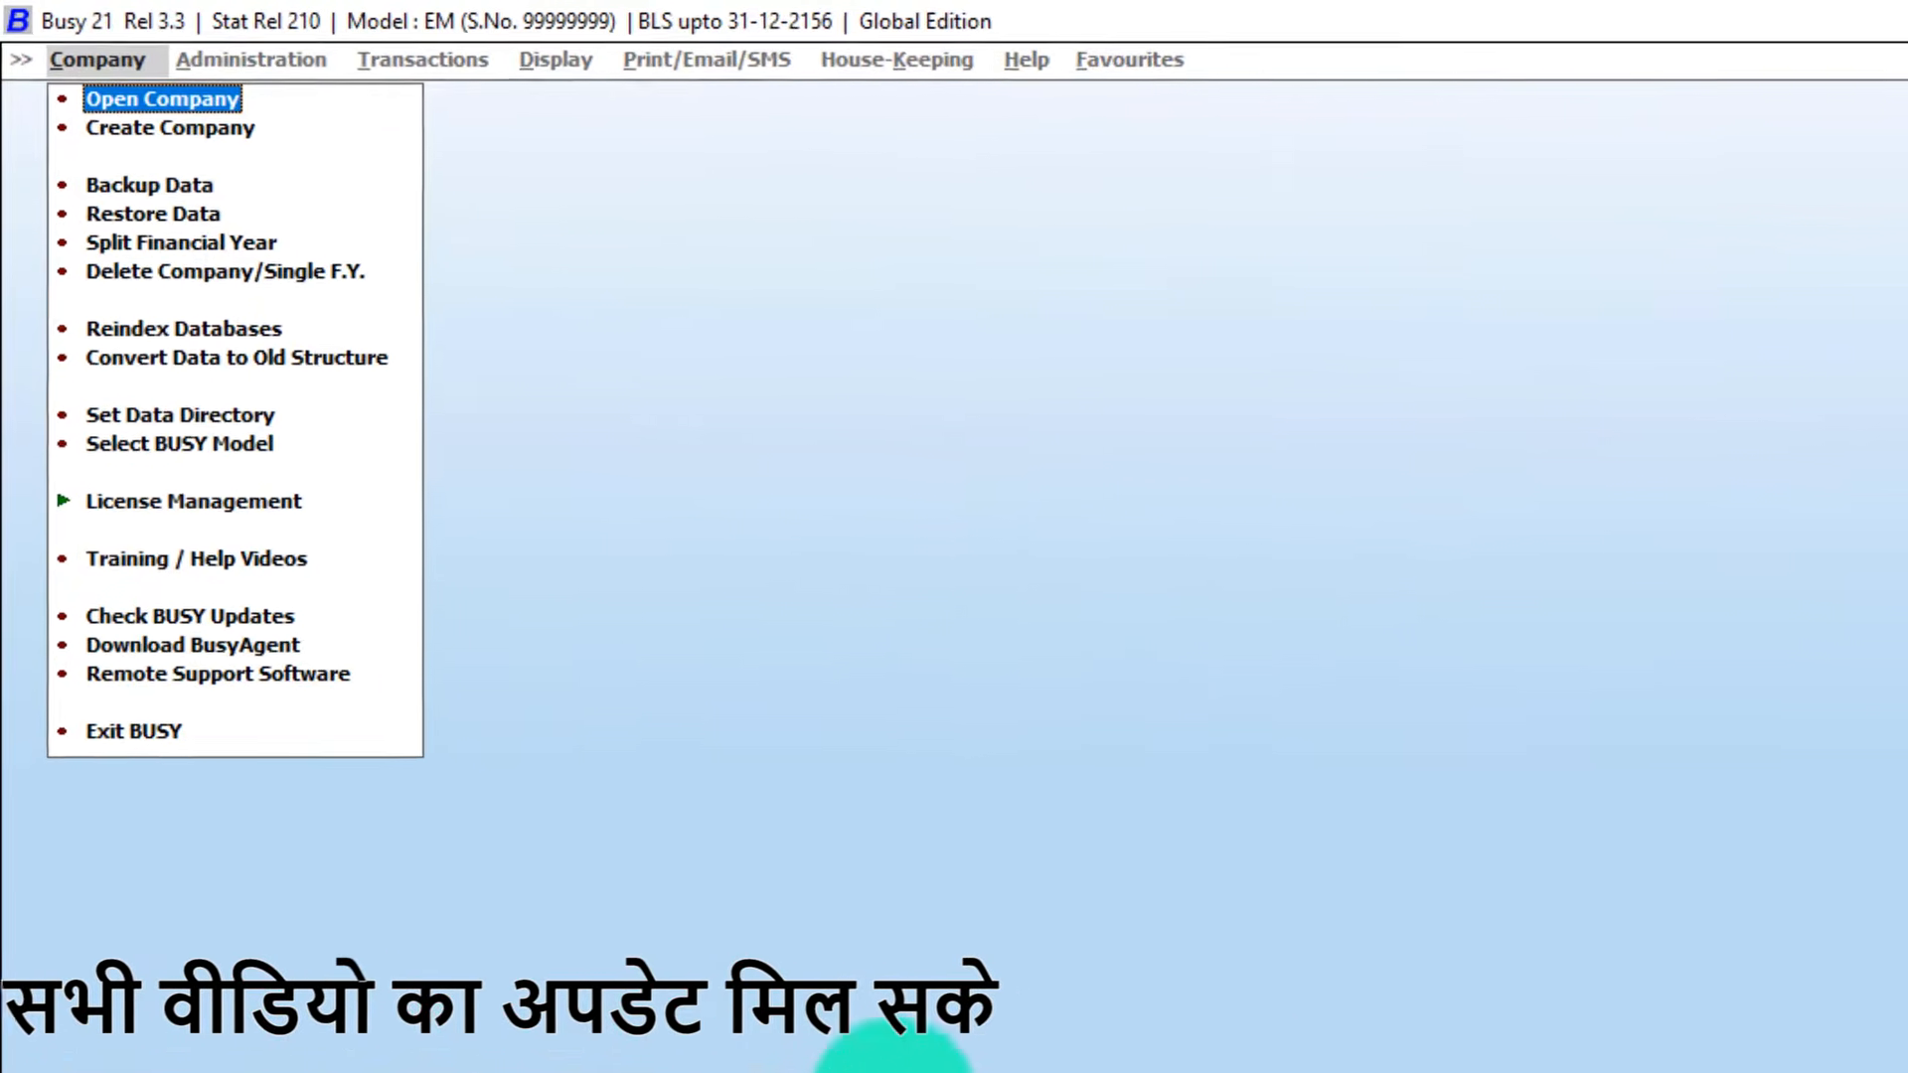
Choose Create Company from the Company menu to open a blank company form.
click(117, 128)
key(Escape)
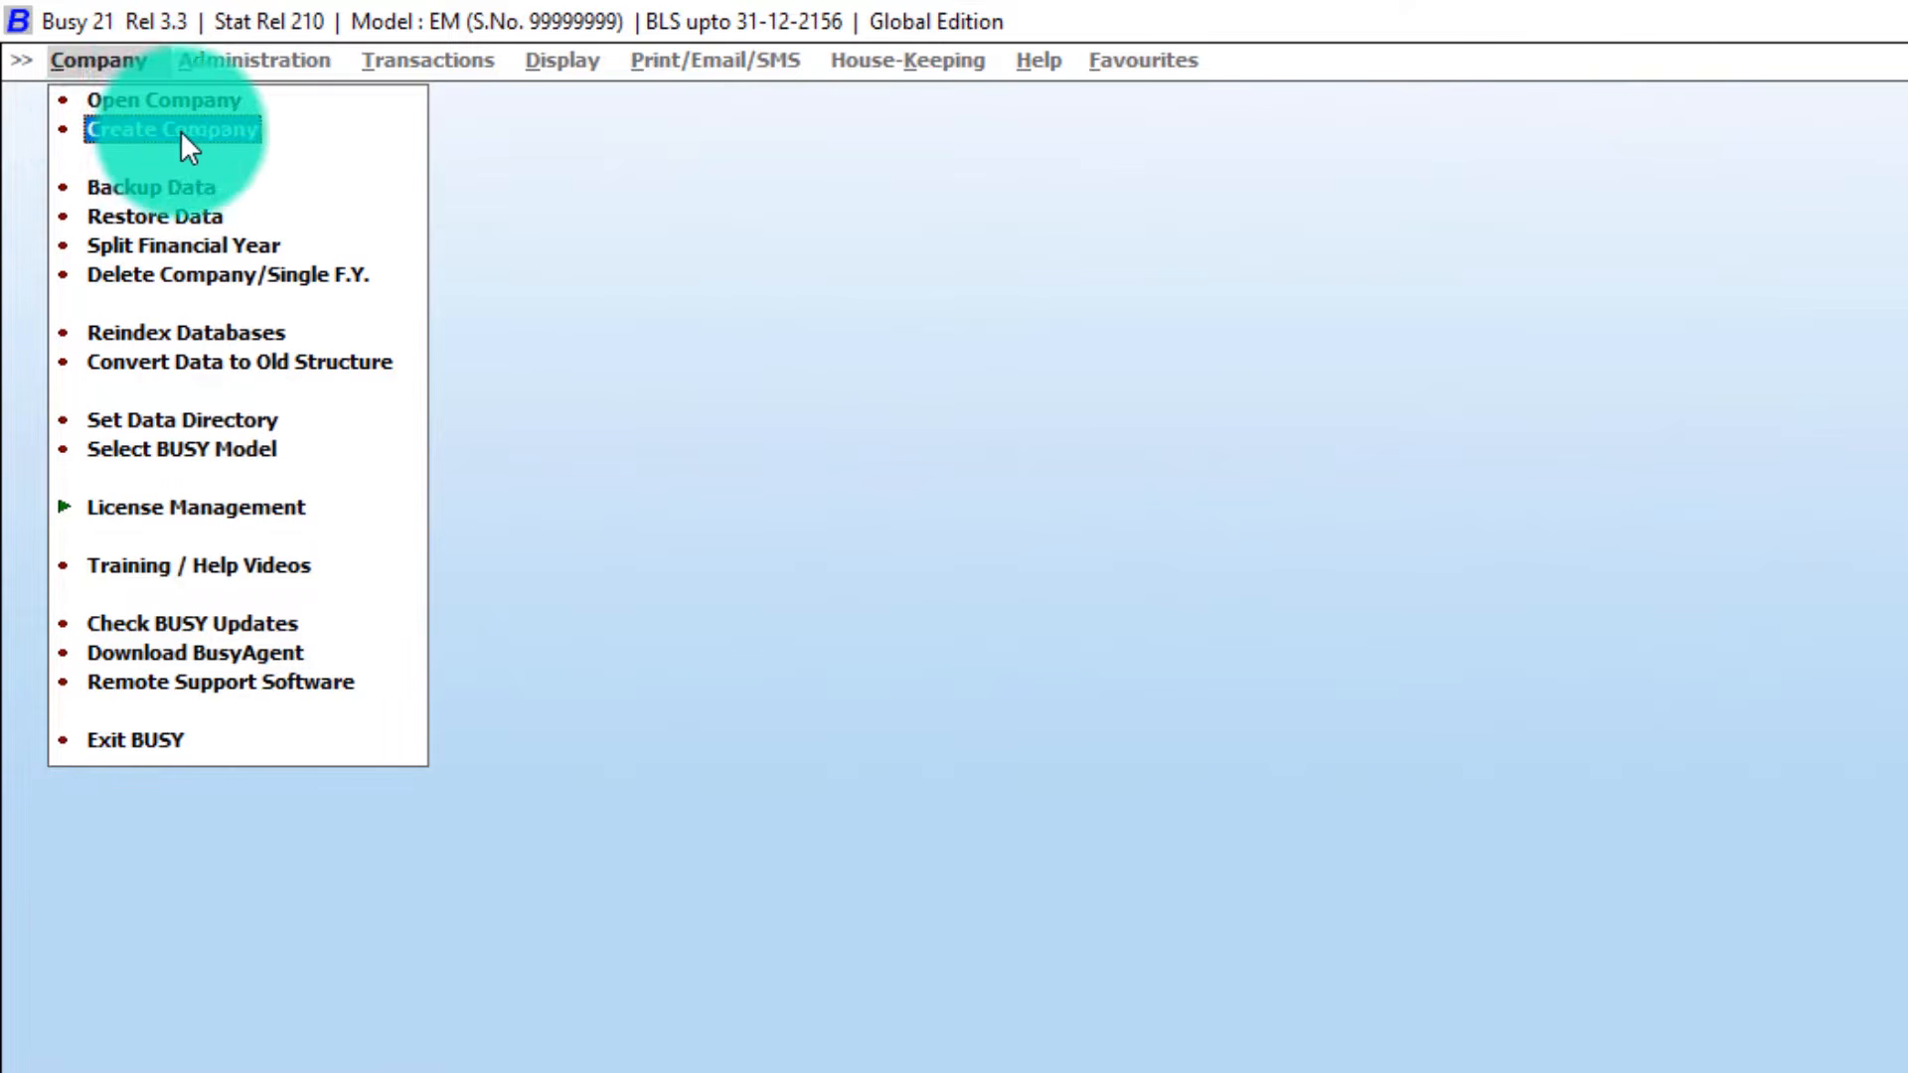
key(Up)
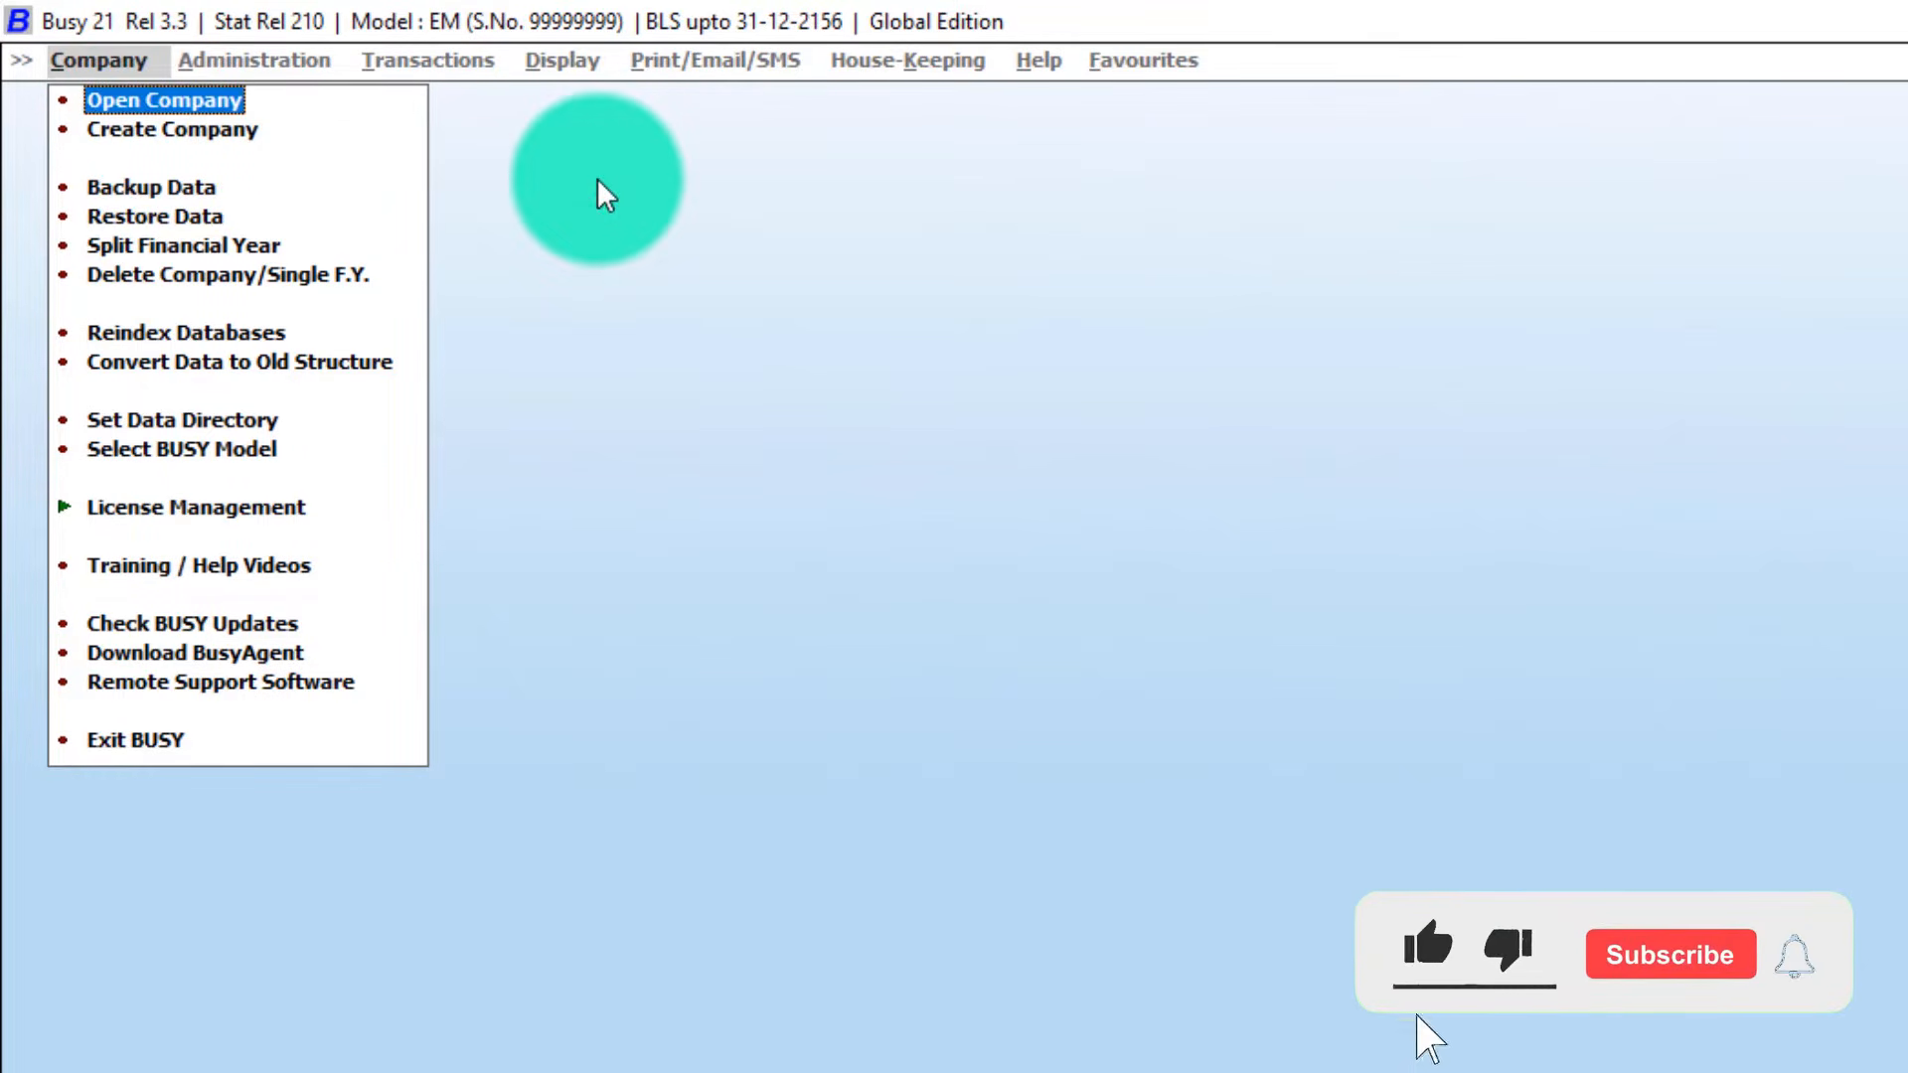
key(Down)
key(Down)
key(Up)
key(Up)
key(Down)
key(Up)
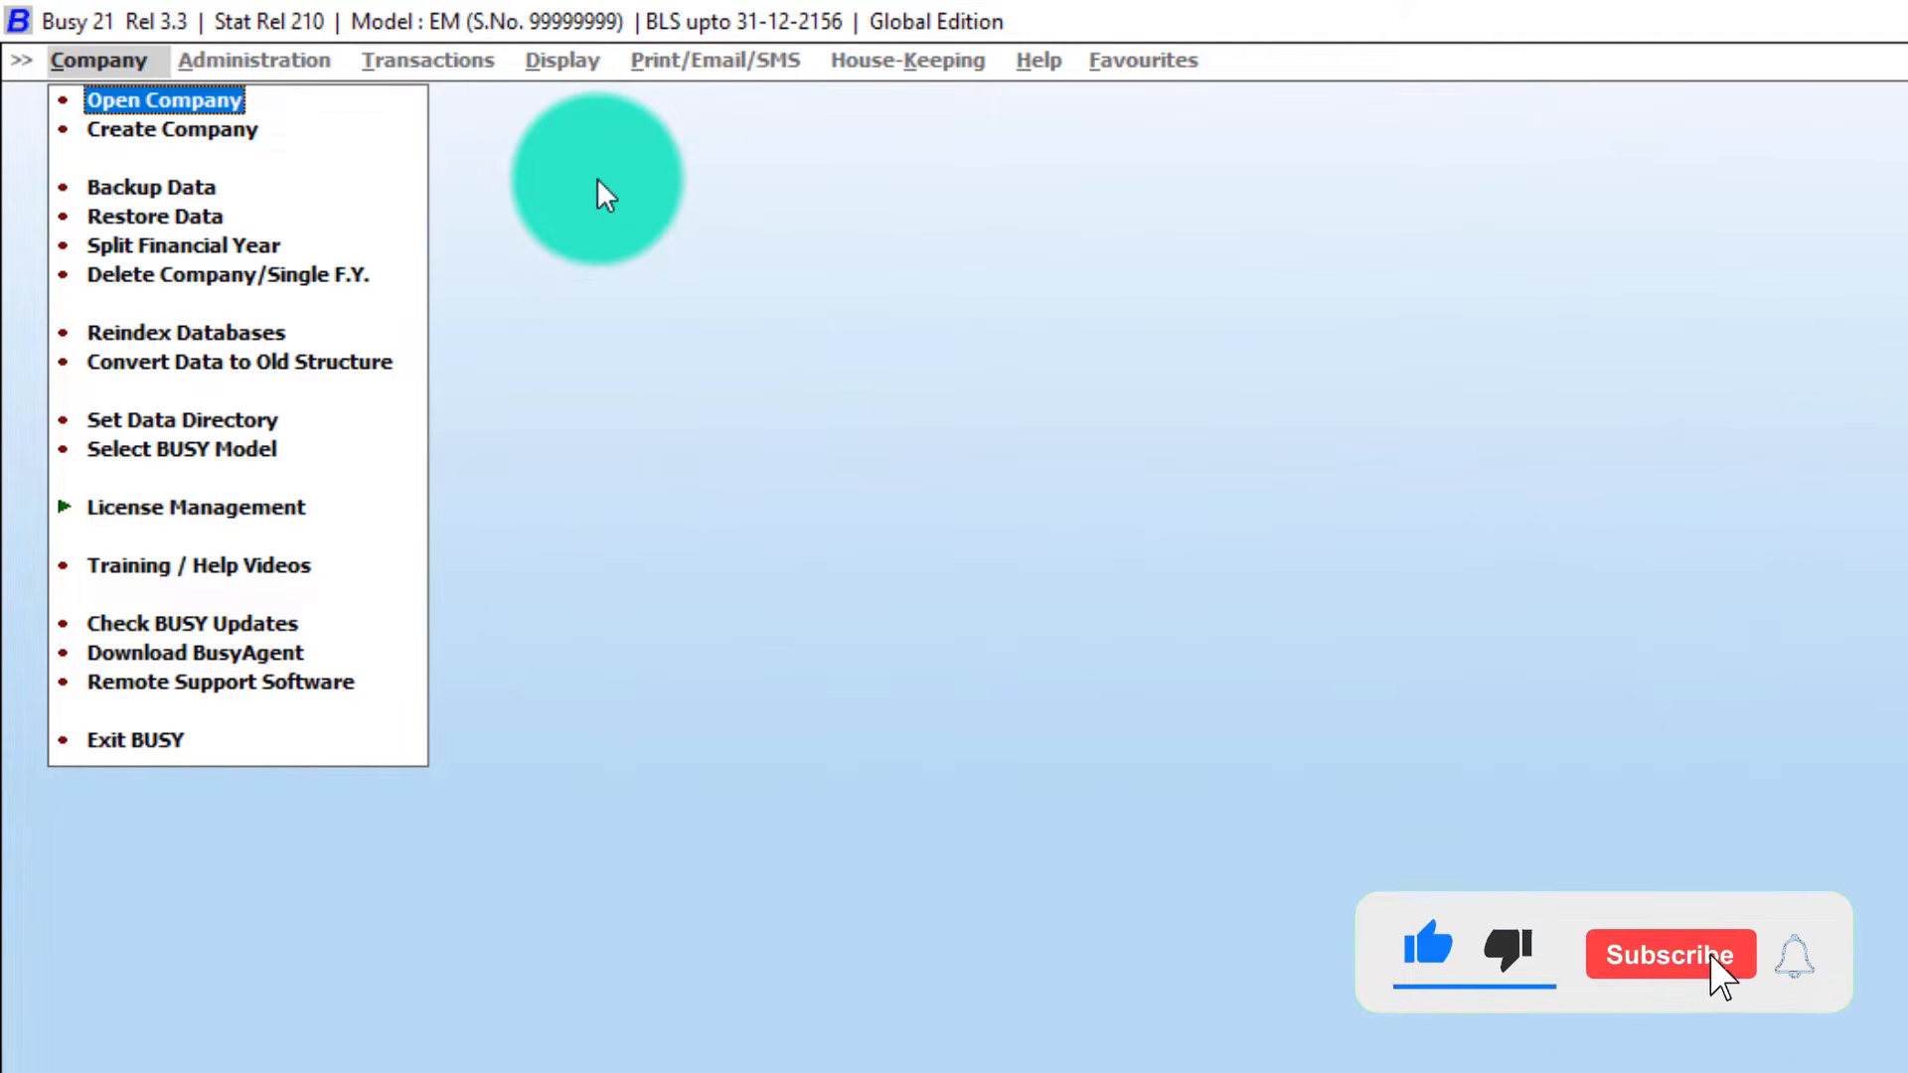
key(Down)
key(Return)
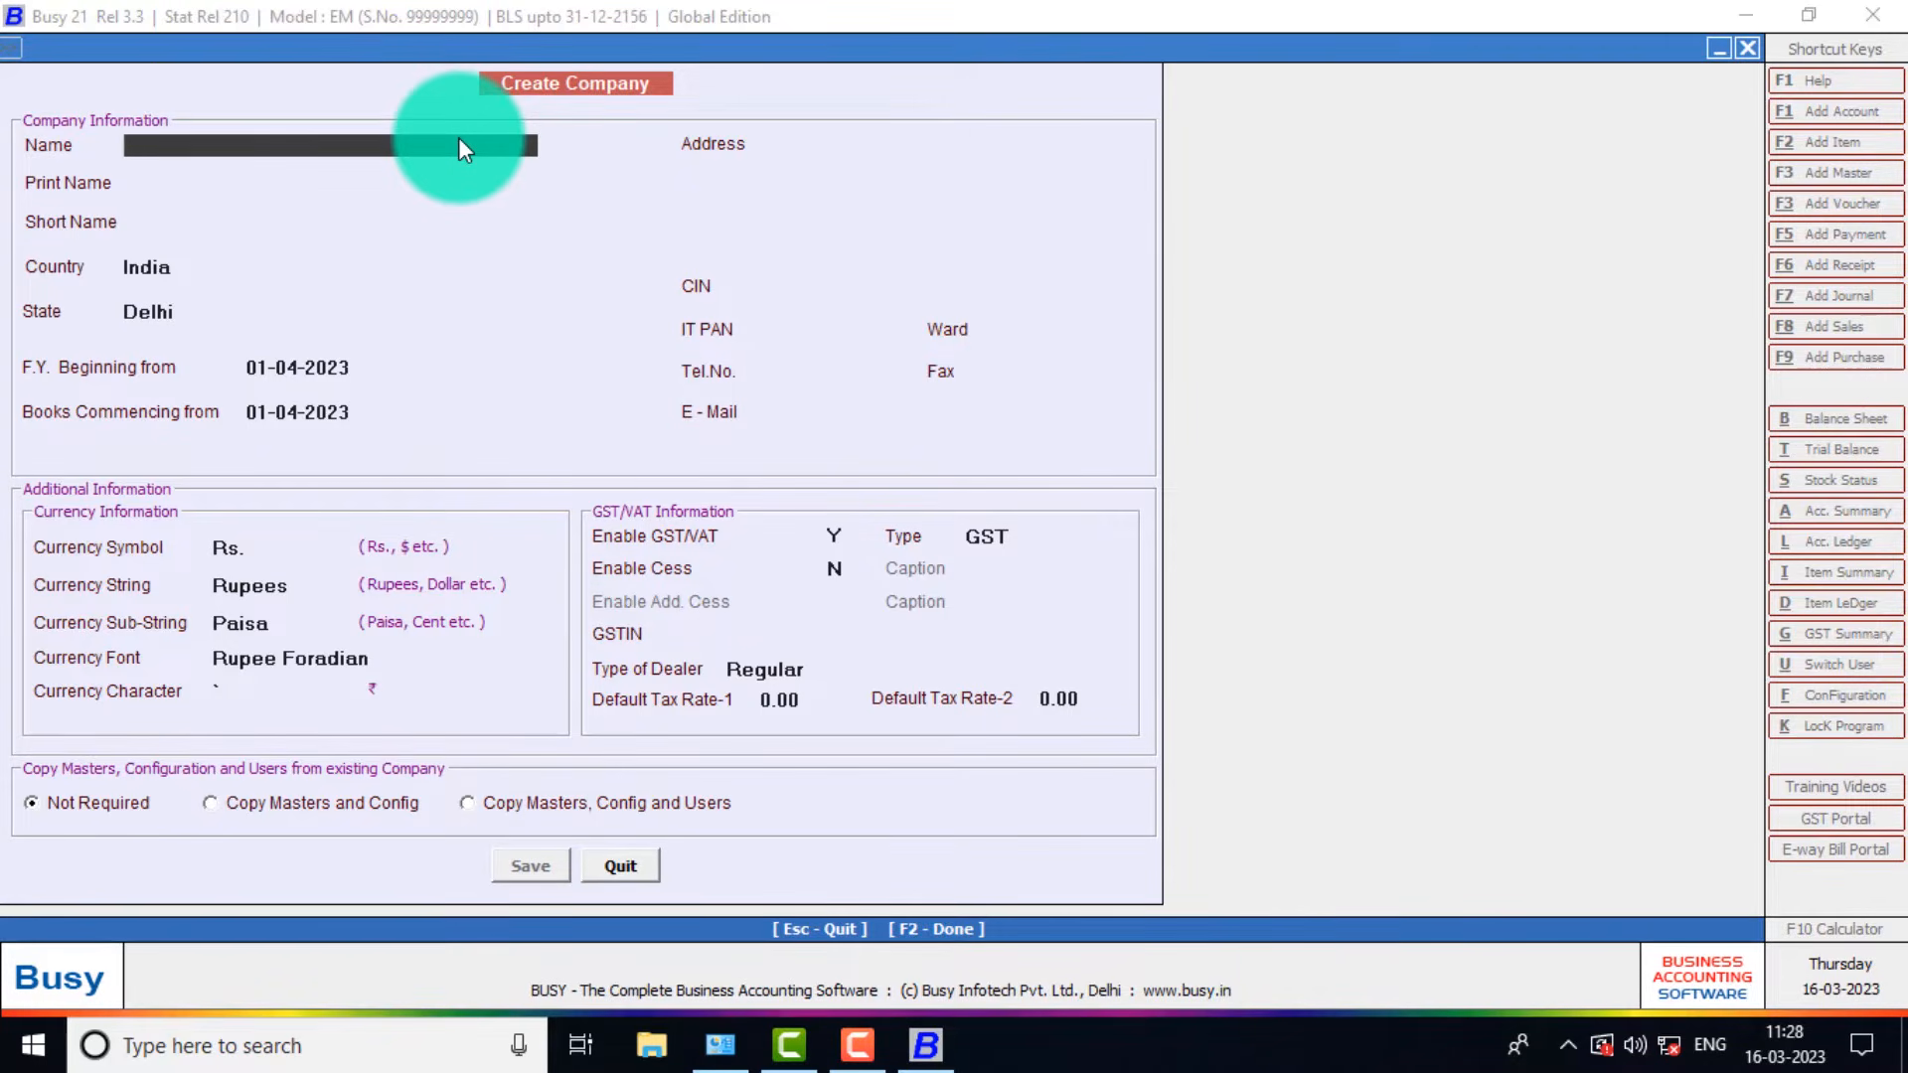
Enter company name 'Achievers Institute' and short name AICE, keeping Delhi and the 01-04-2023 dates.
text(Achievers Inst)
text(itute)
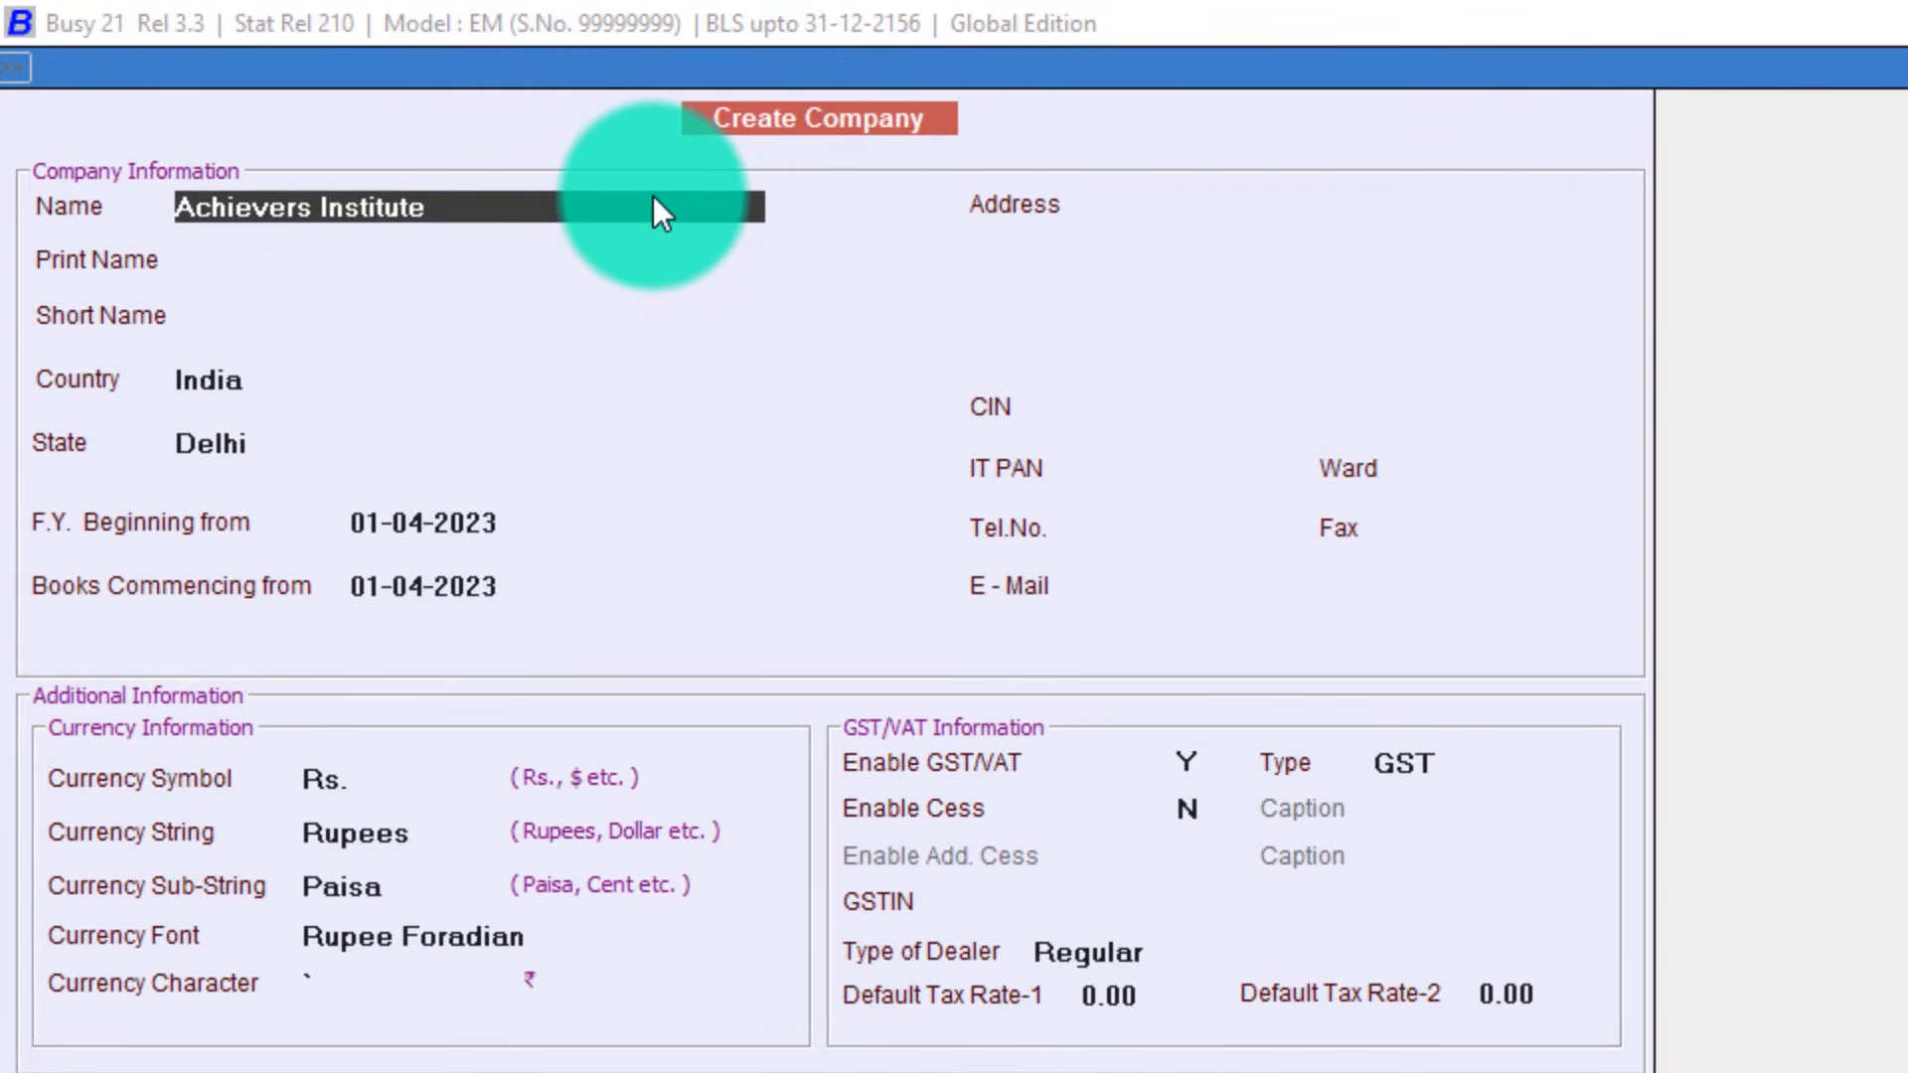
text(A)
key(BackSpace)
key(Return)
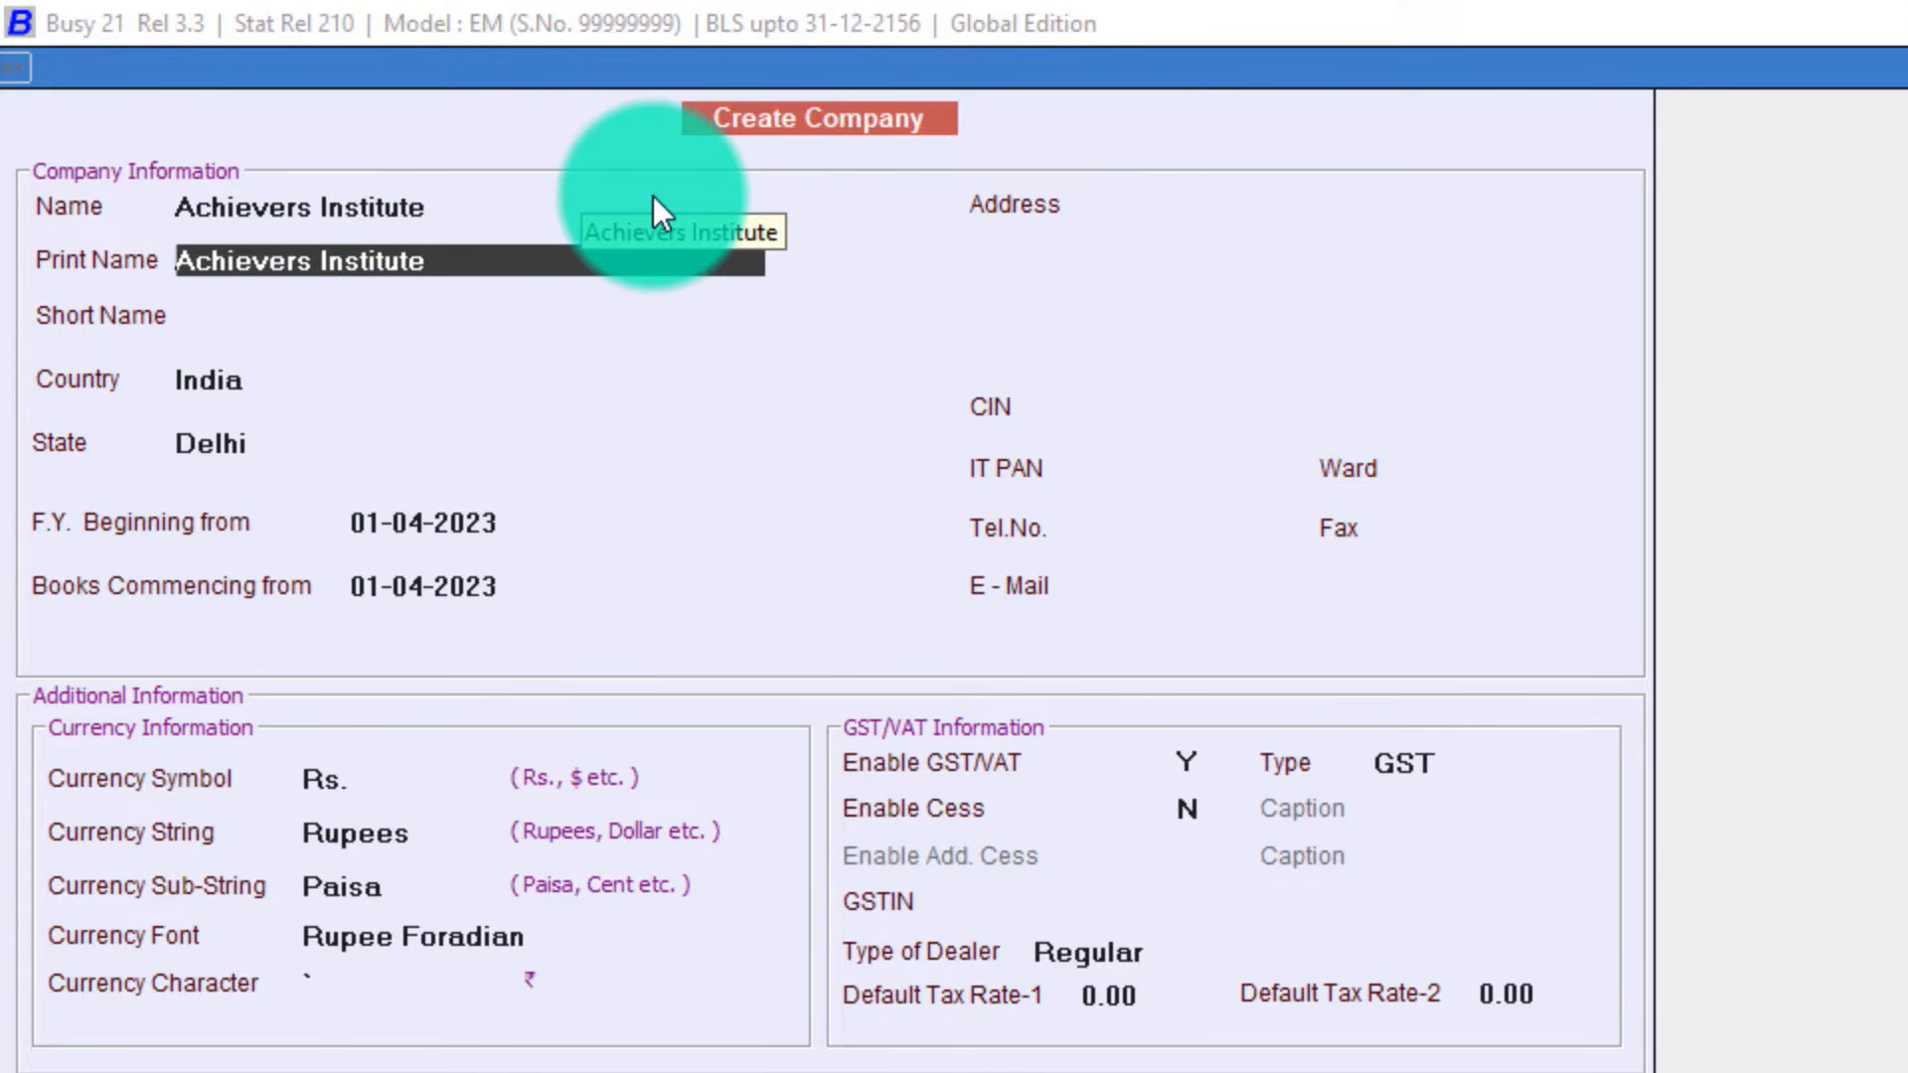
key(Return)
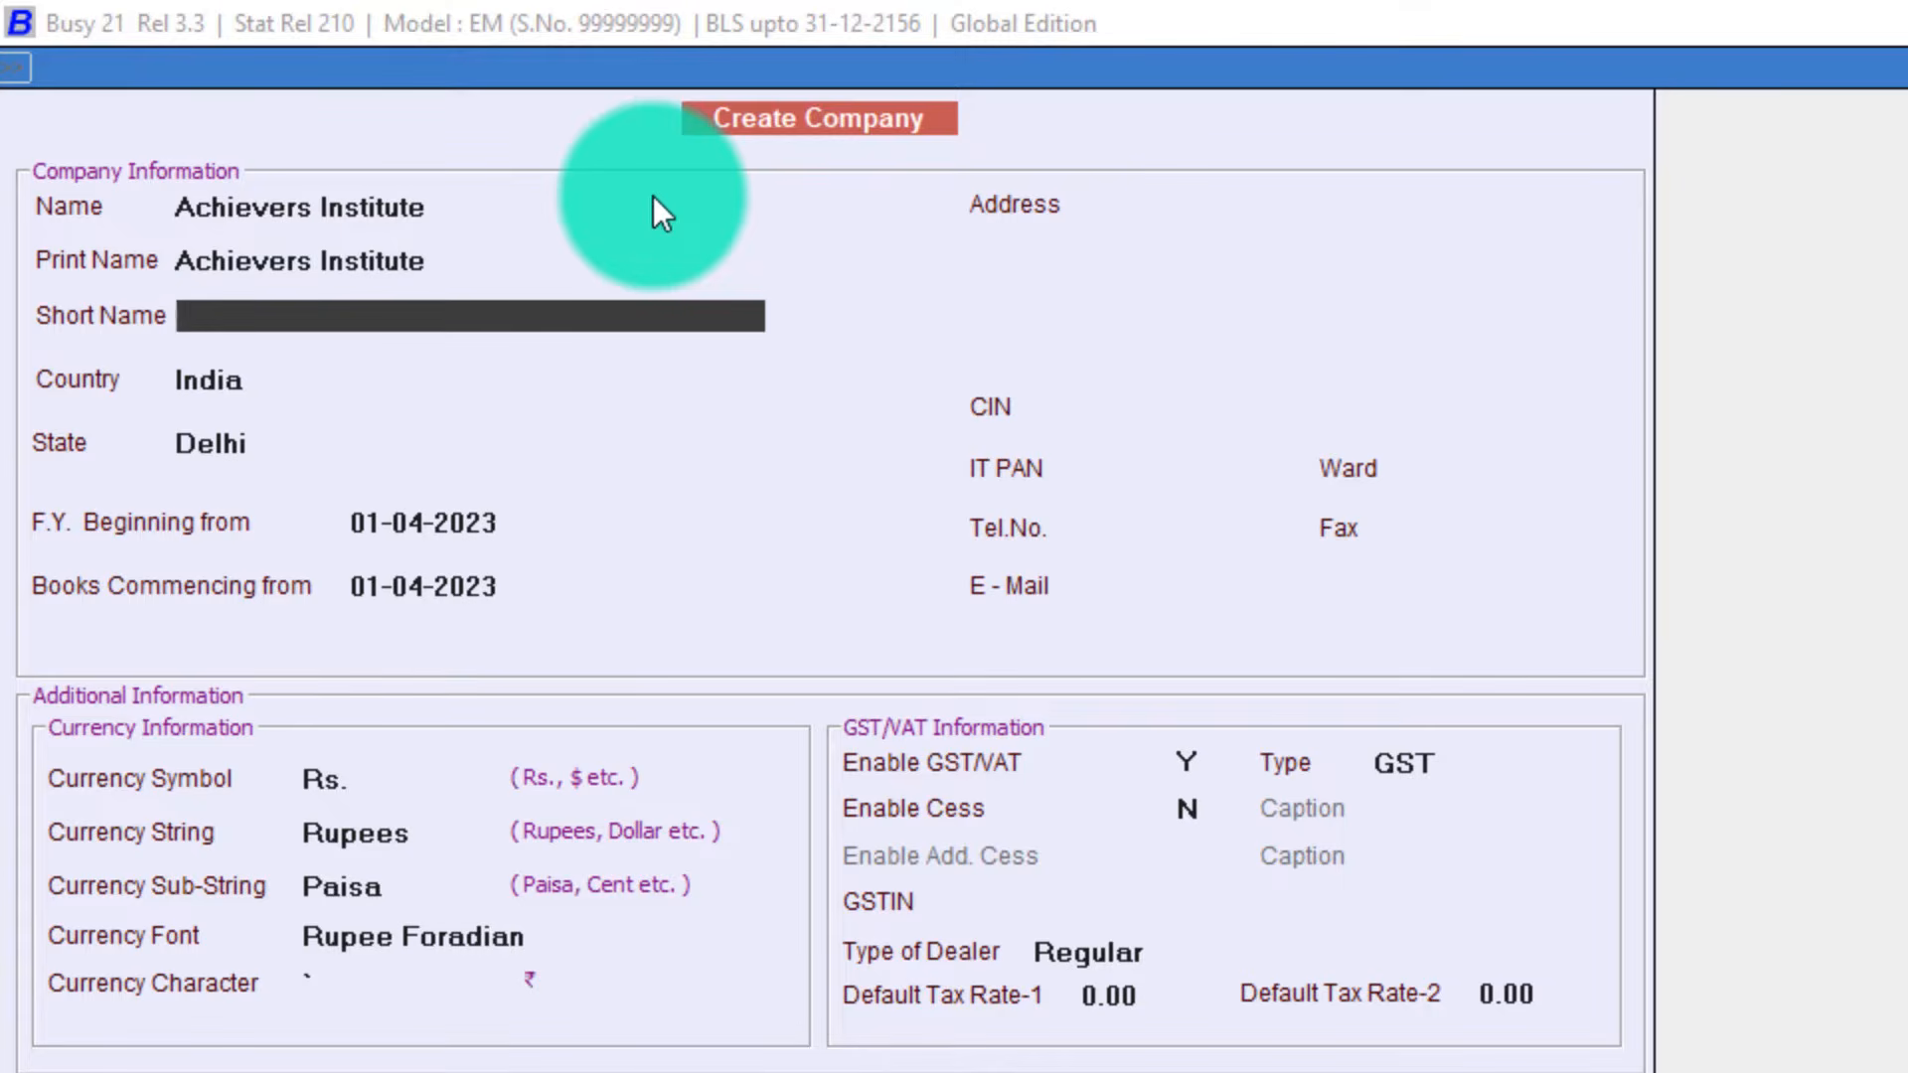
text(AICE)
key(Return)
key(Return)
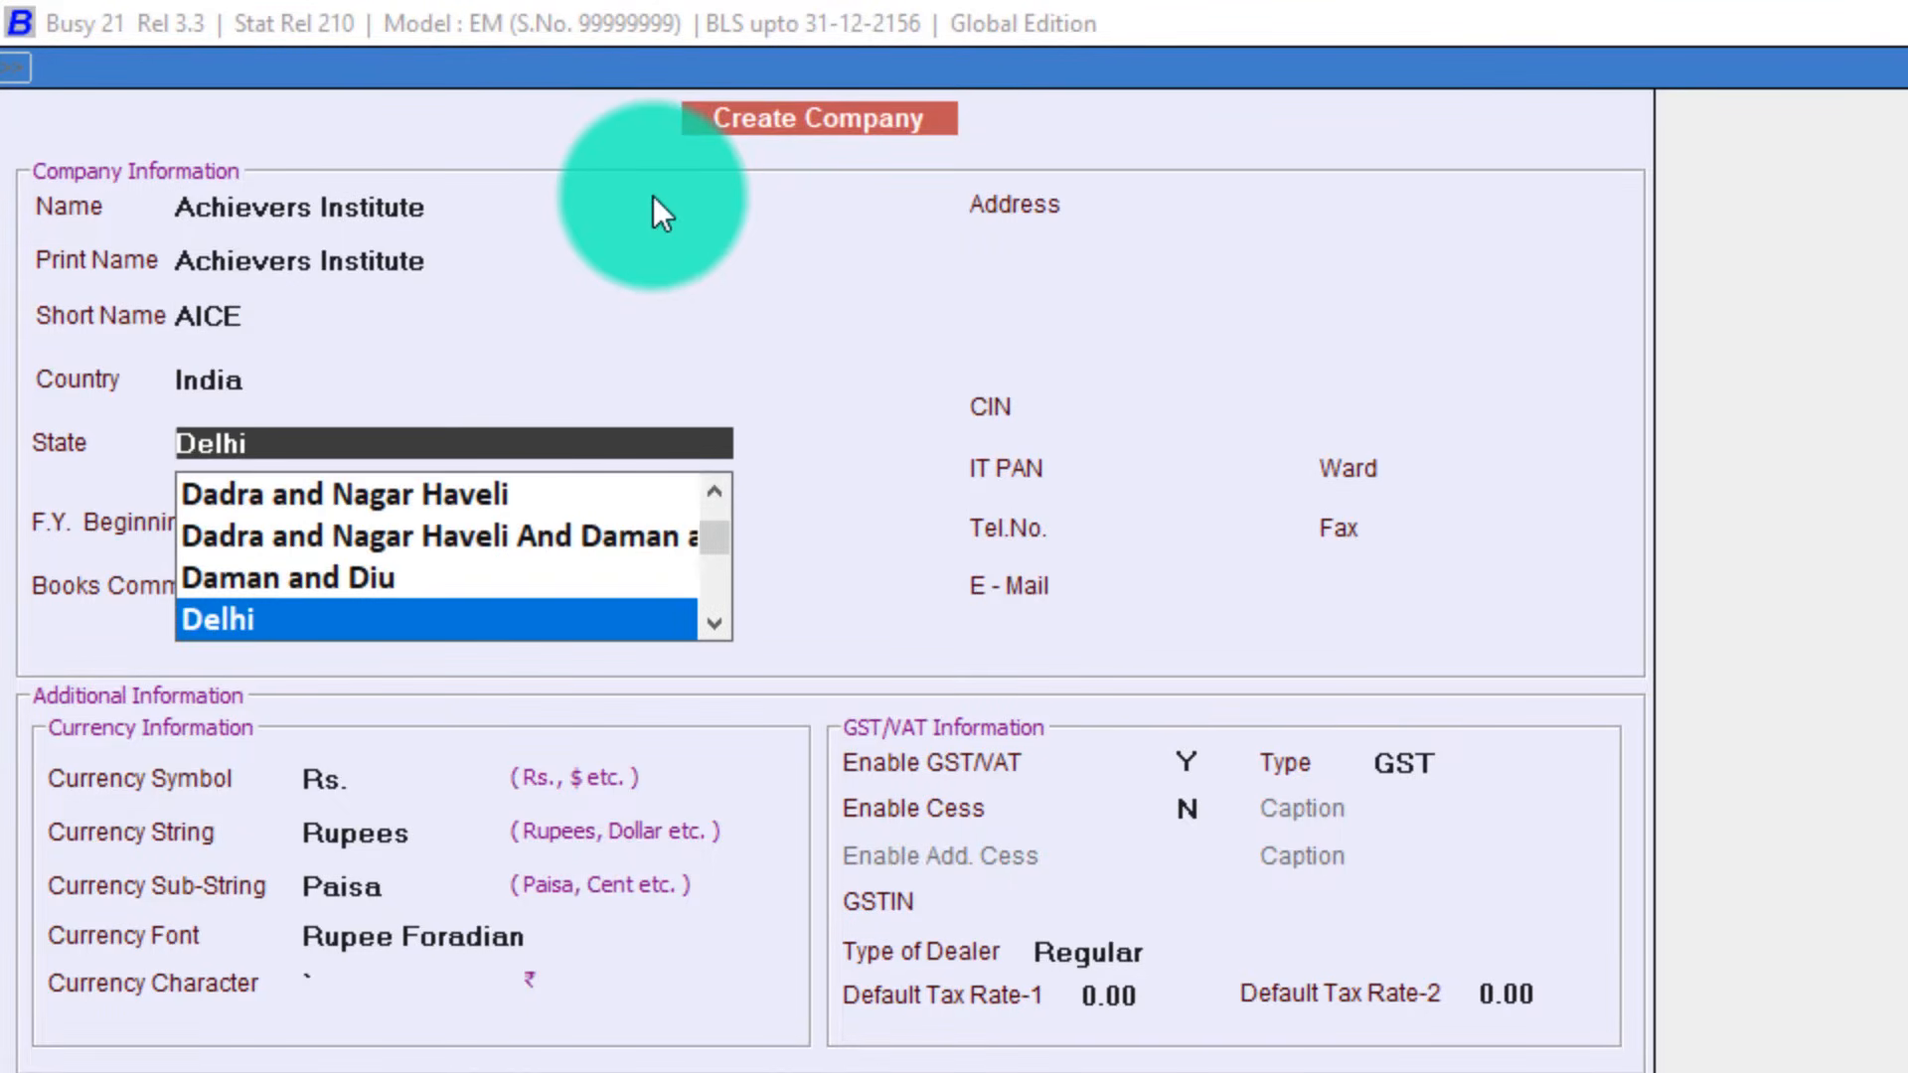
key(Return)
key(shift+Tab)
key(Up)
key(Up)
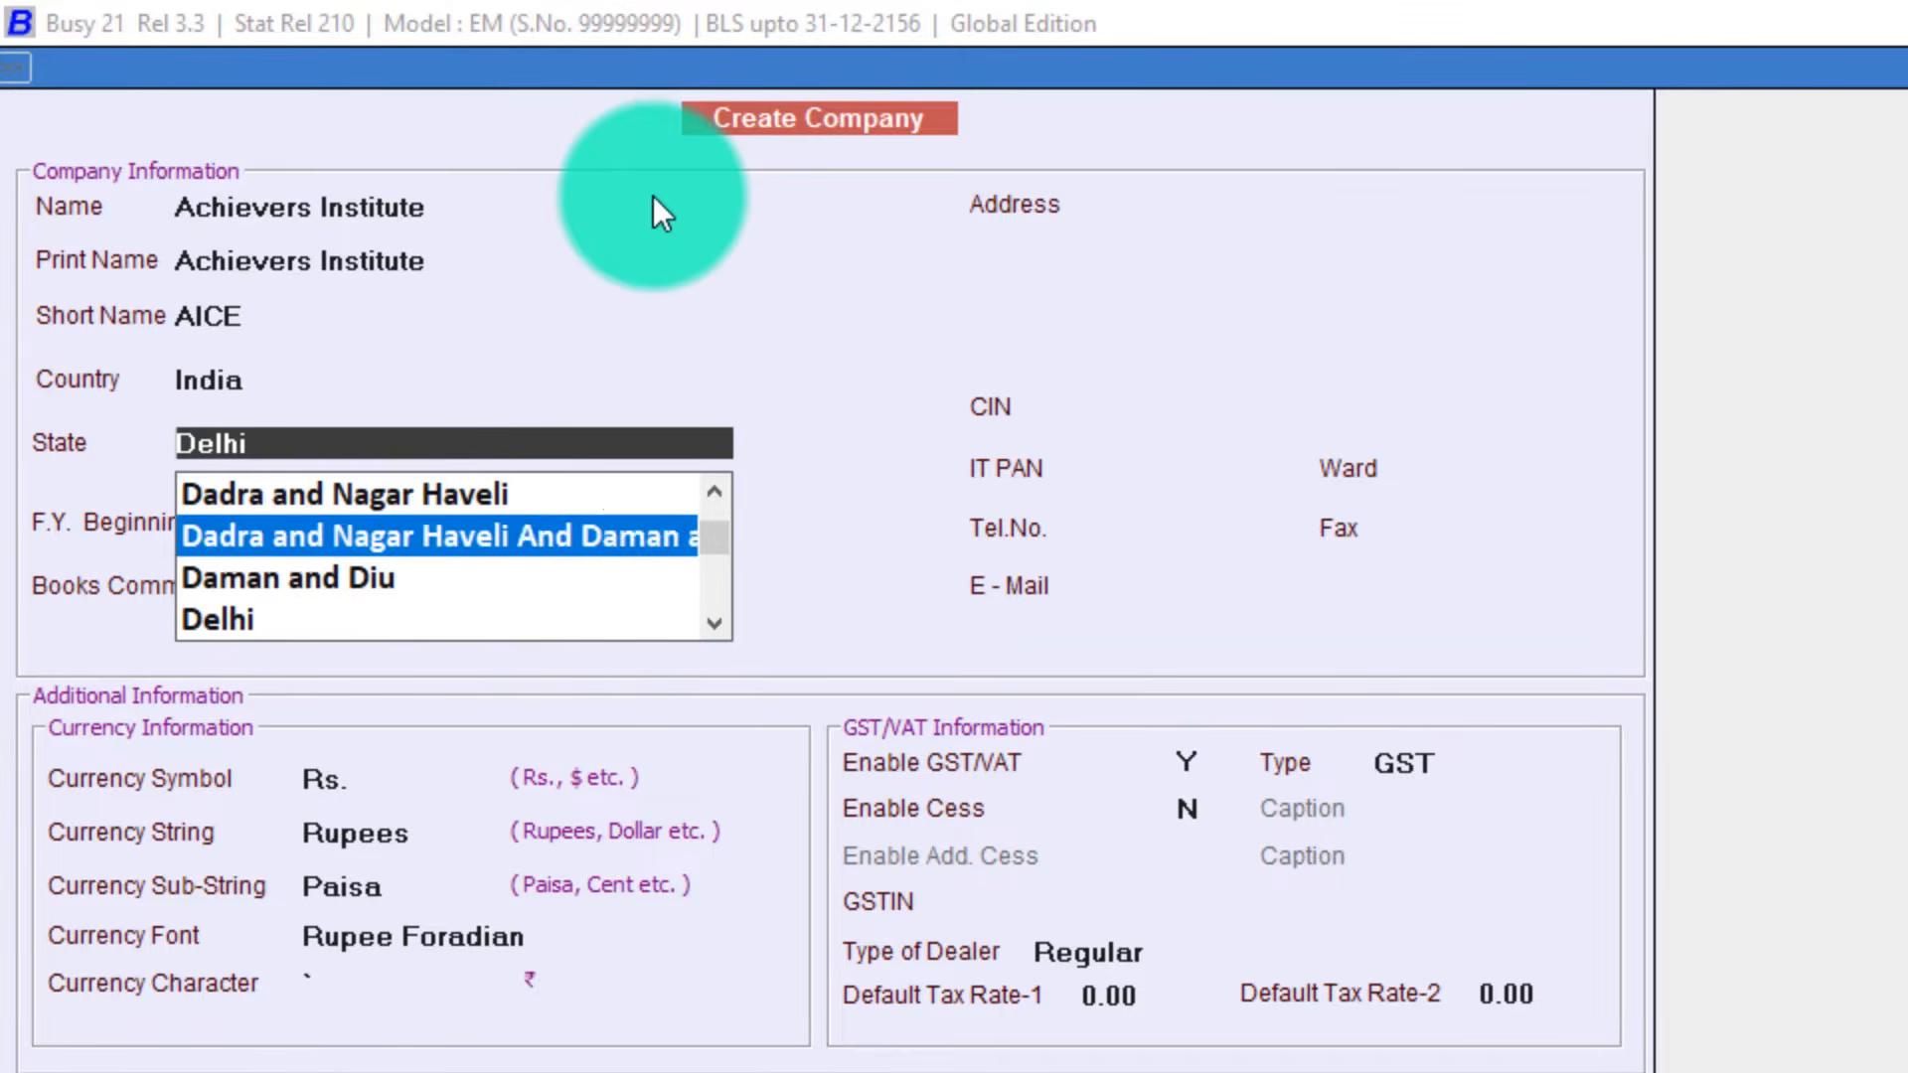
key(Down)
key(Down)
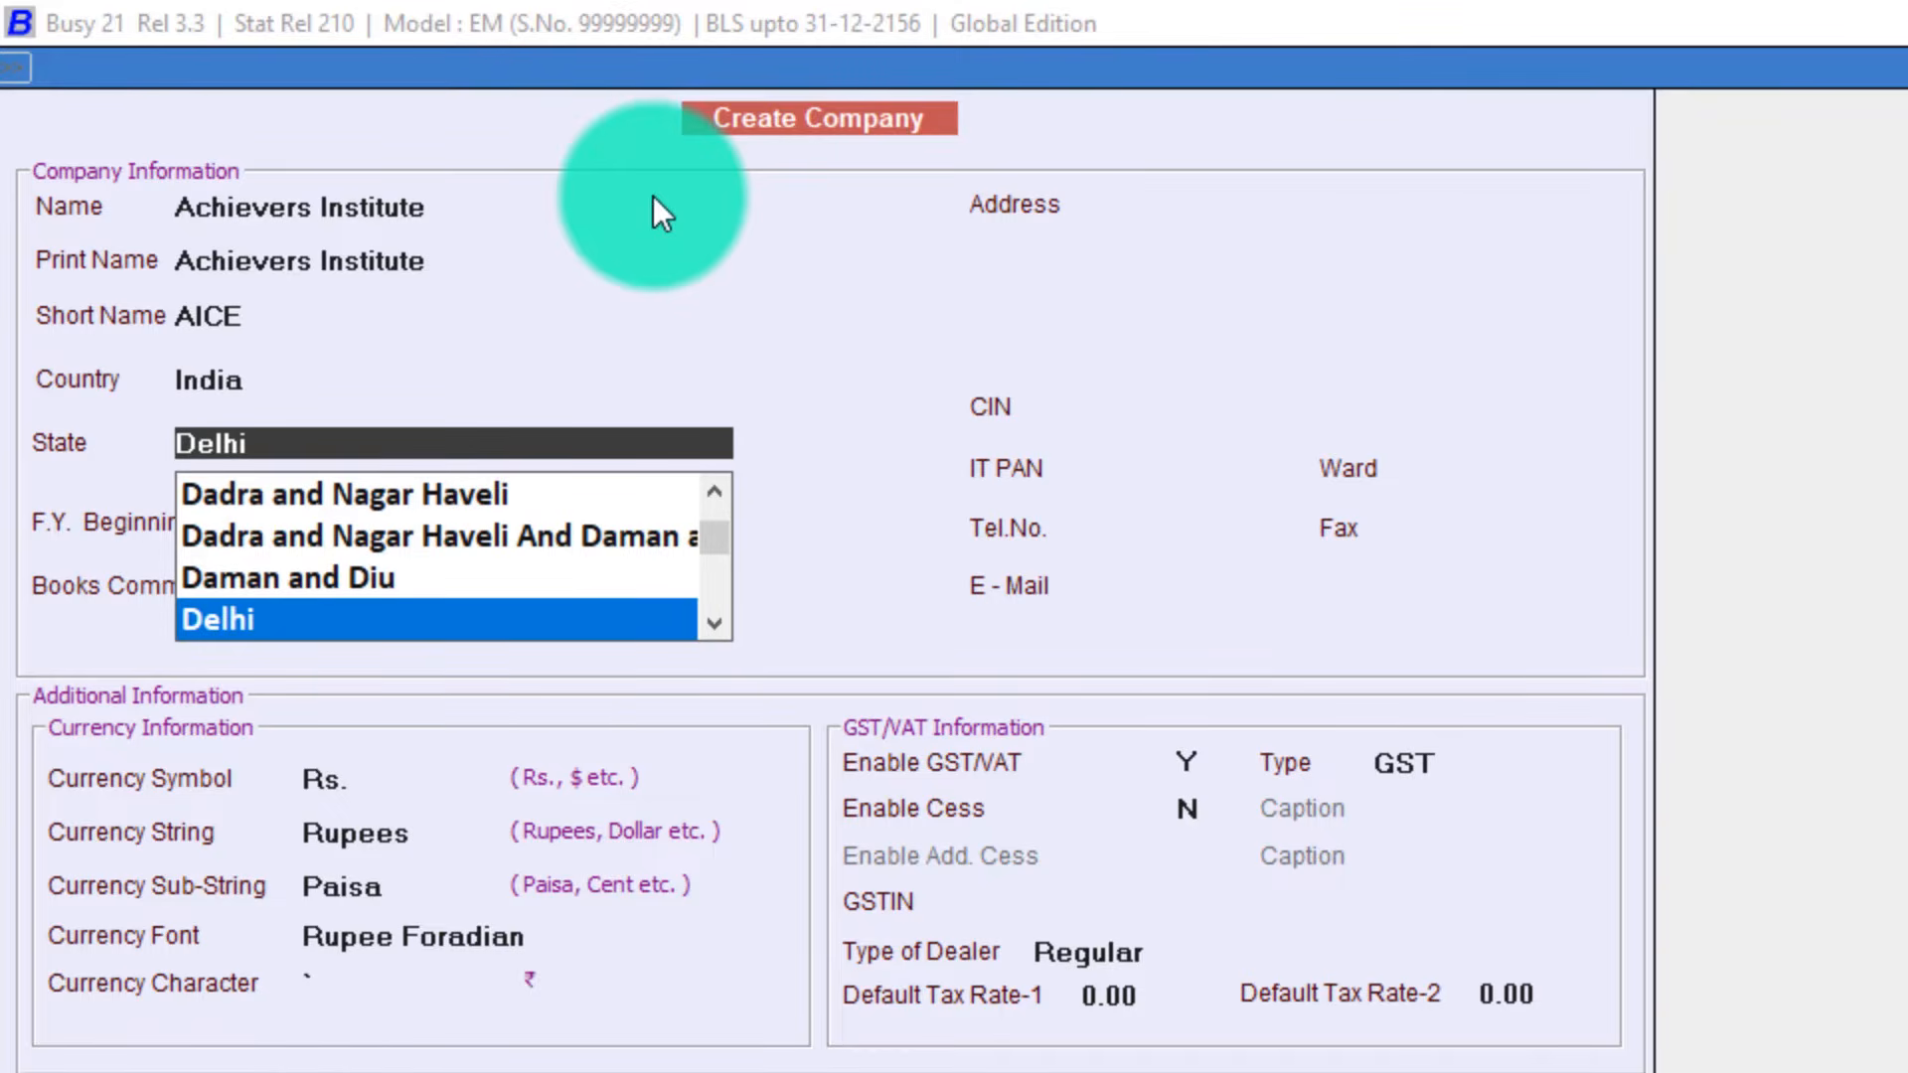
key(Return)
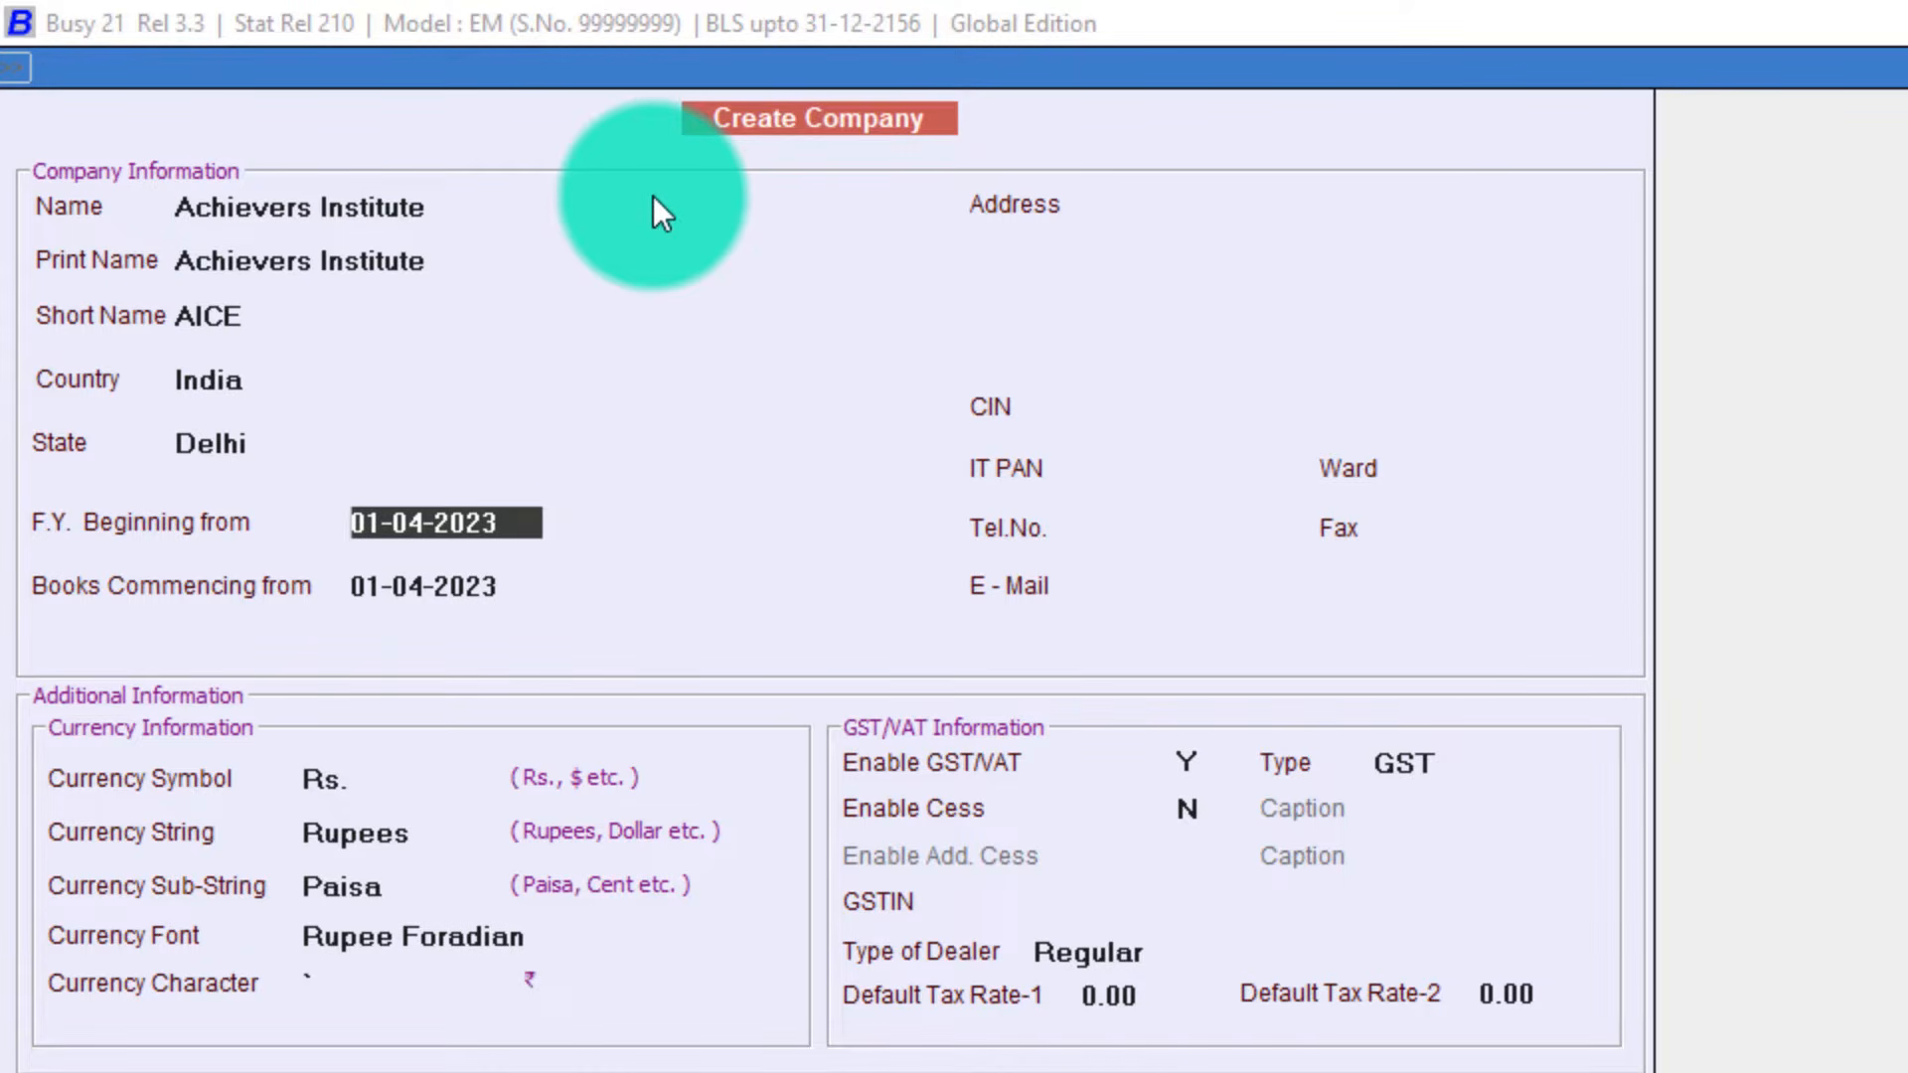
key(Return)
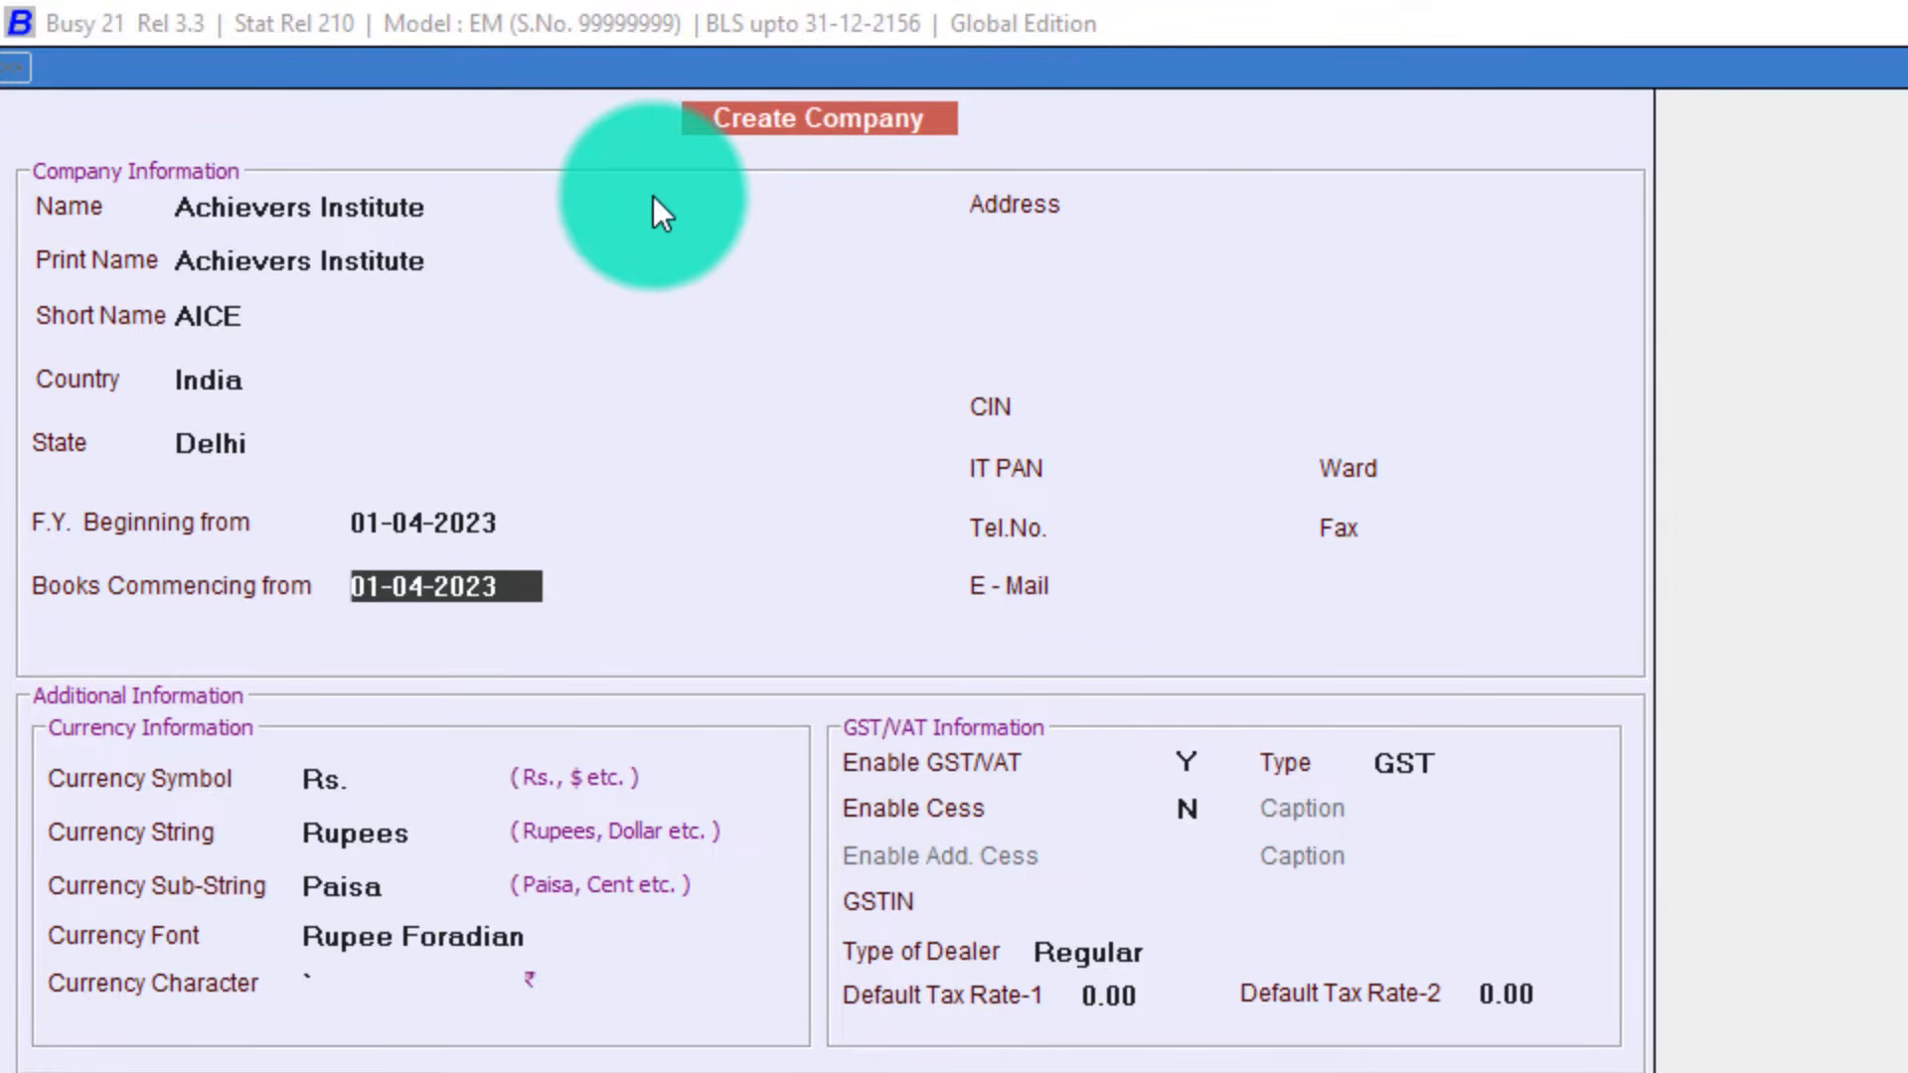
key(Return)
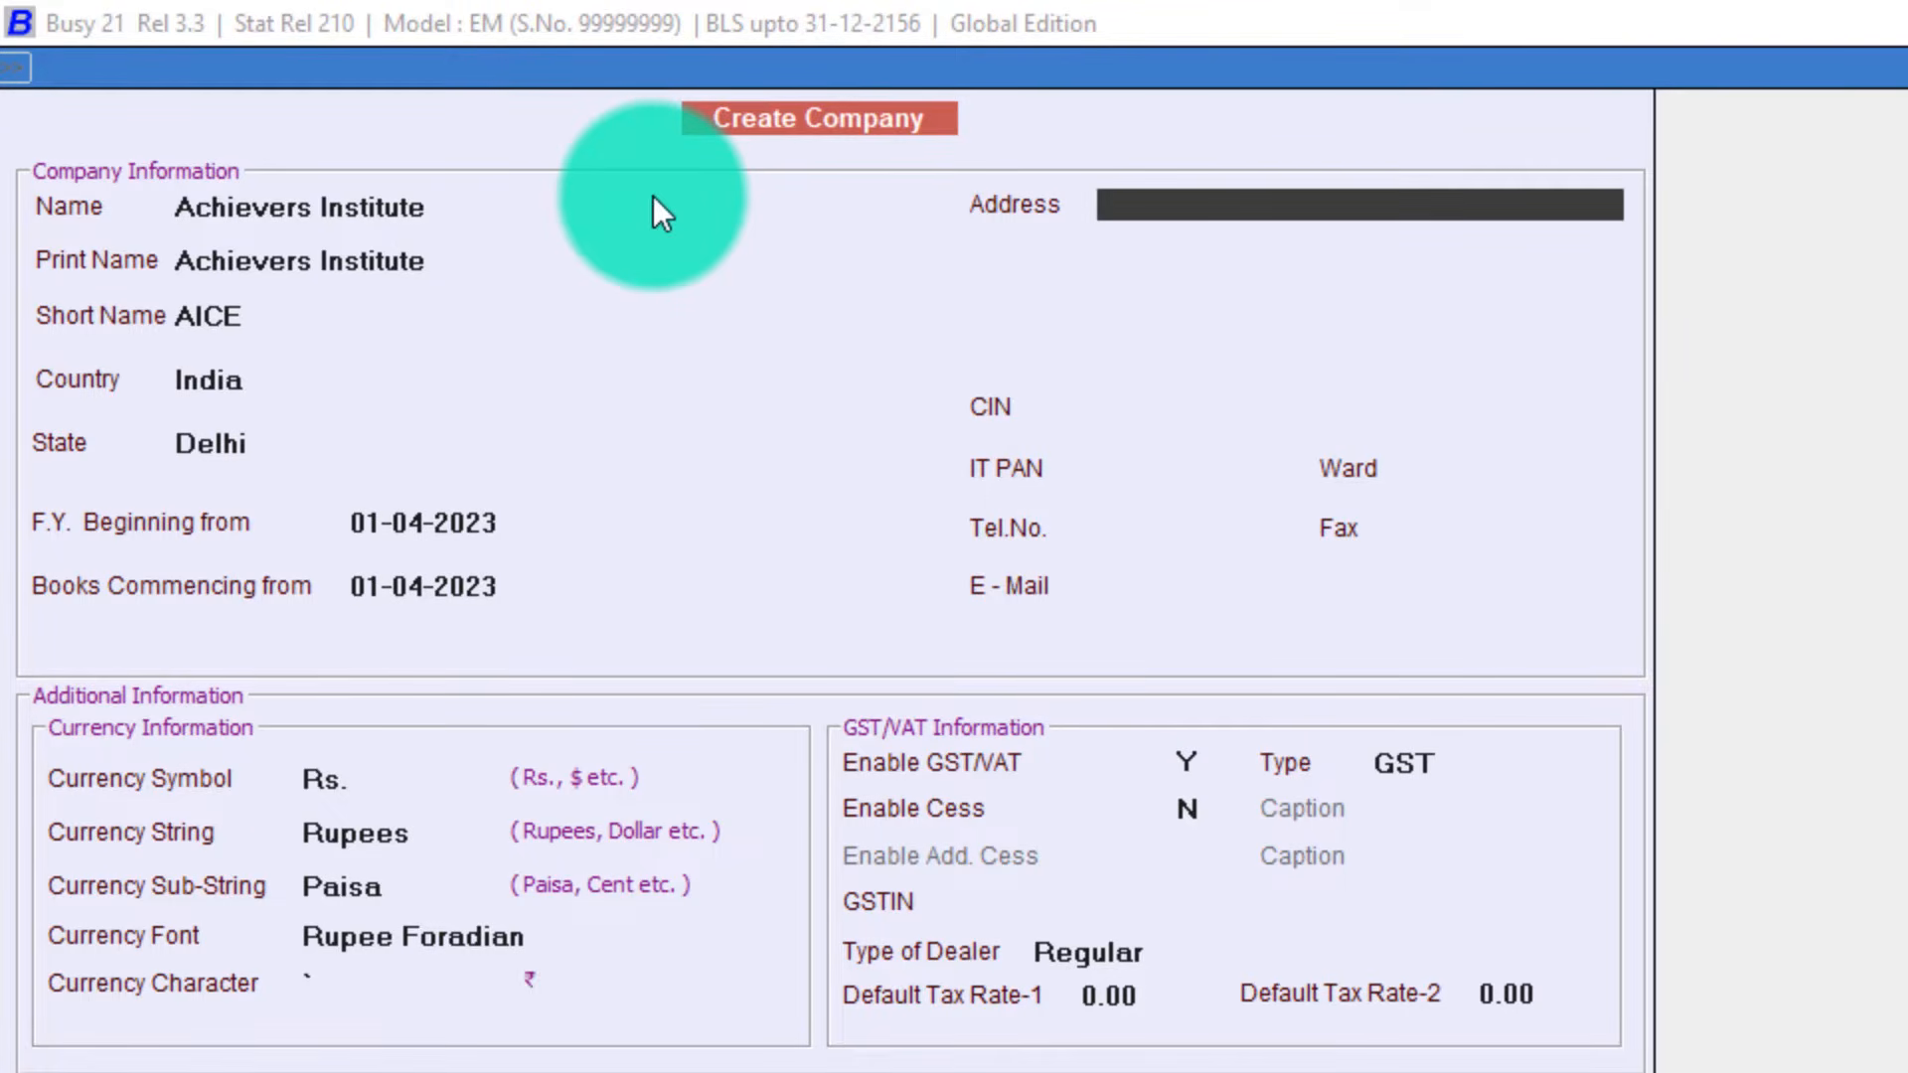
Enter the address 'Rajapuri, Uttam Nagar', 'Delhi', leaving CIN, PAN, Ward, phone, fax and e-mail blank.
text(Rajapuri, )
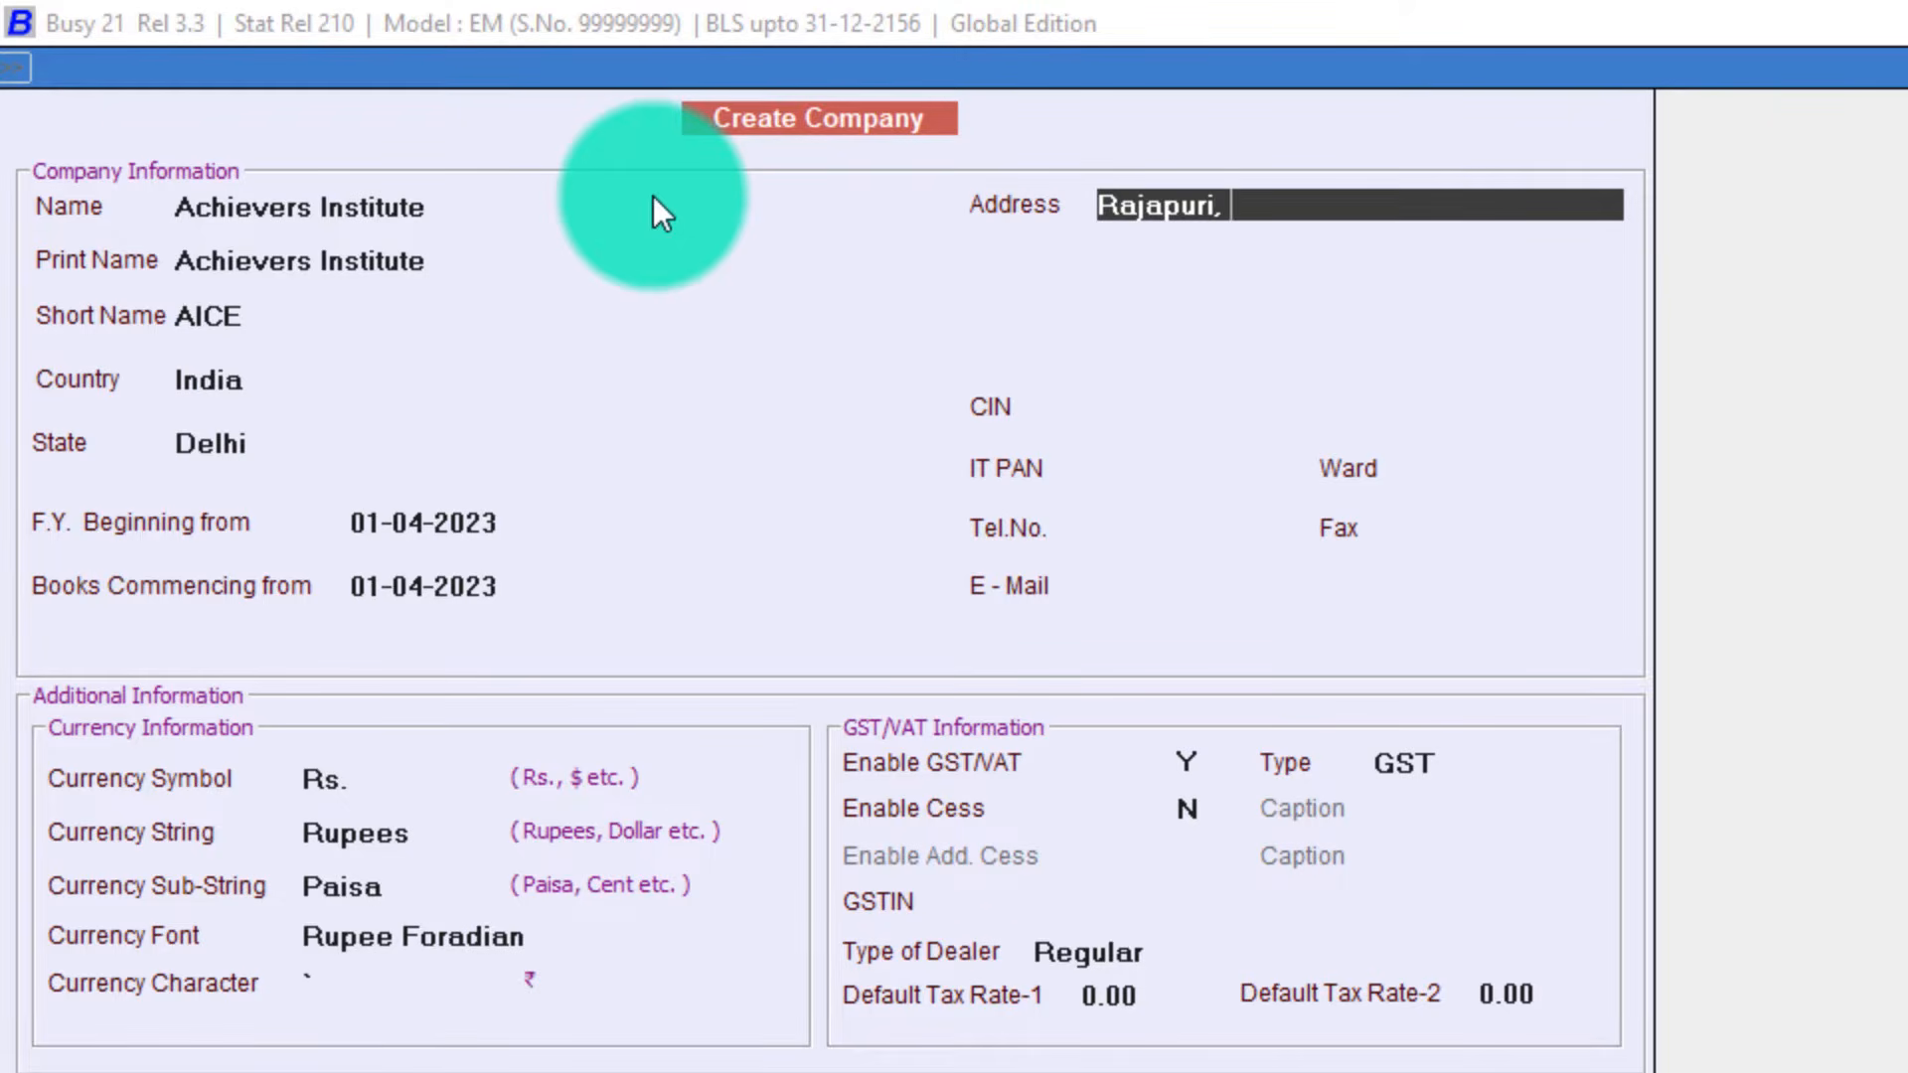
text(Uttam Nagar)
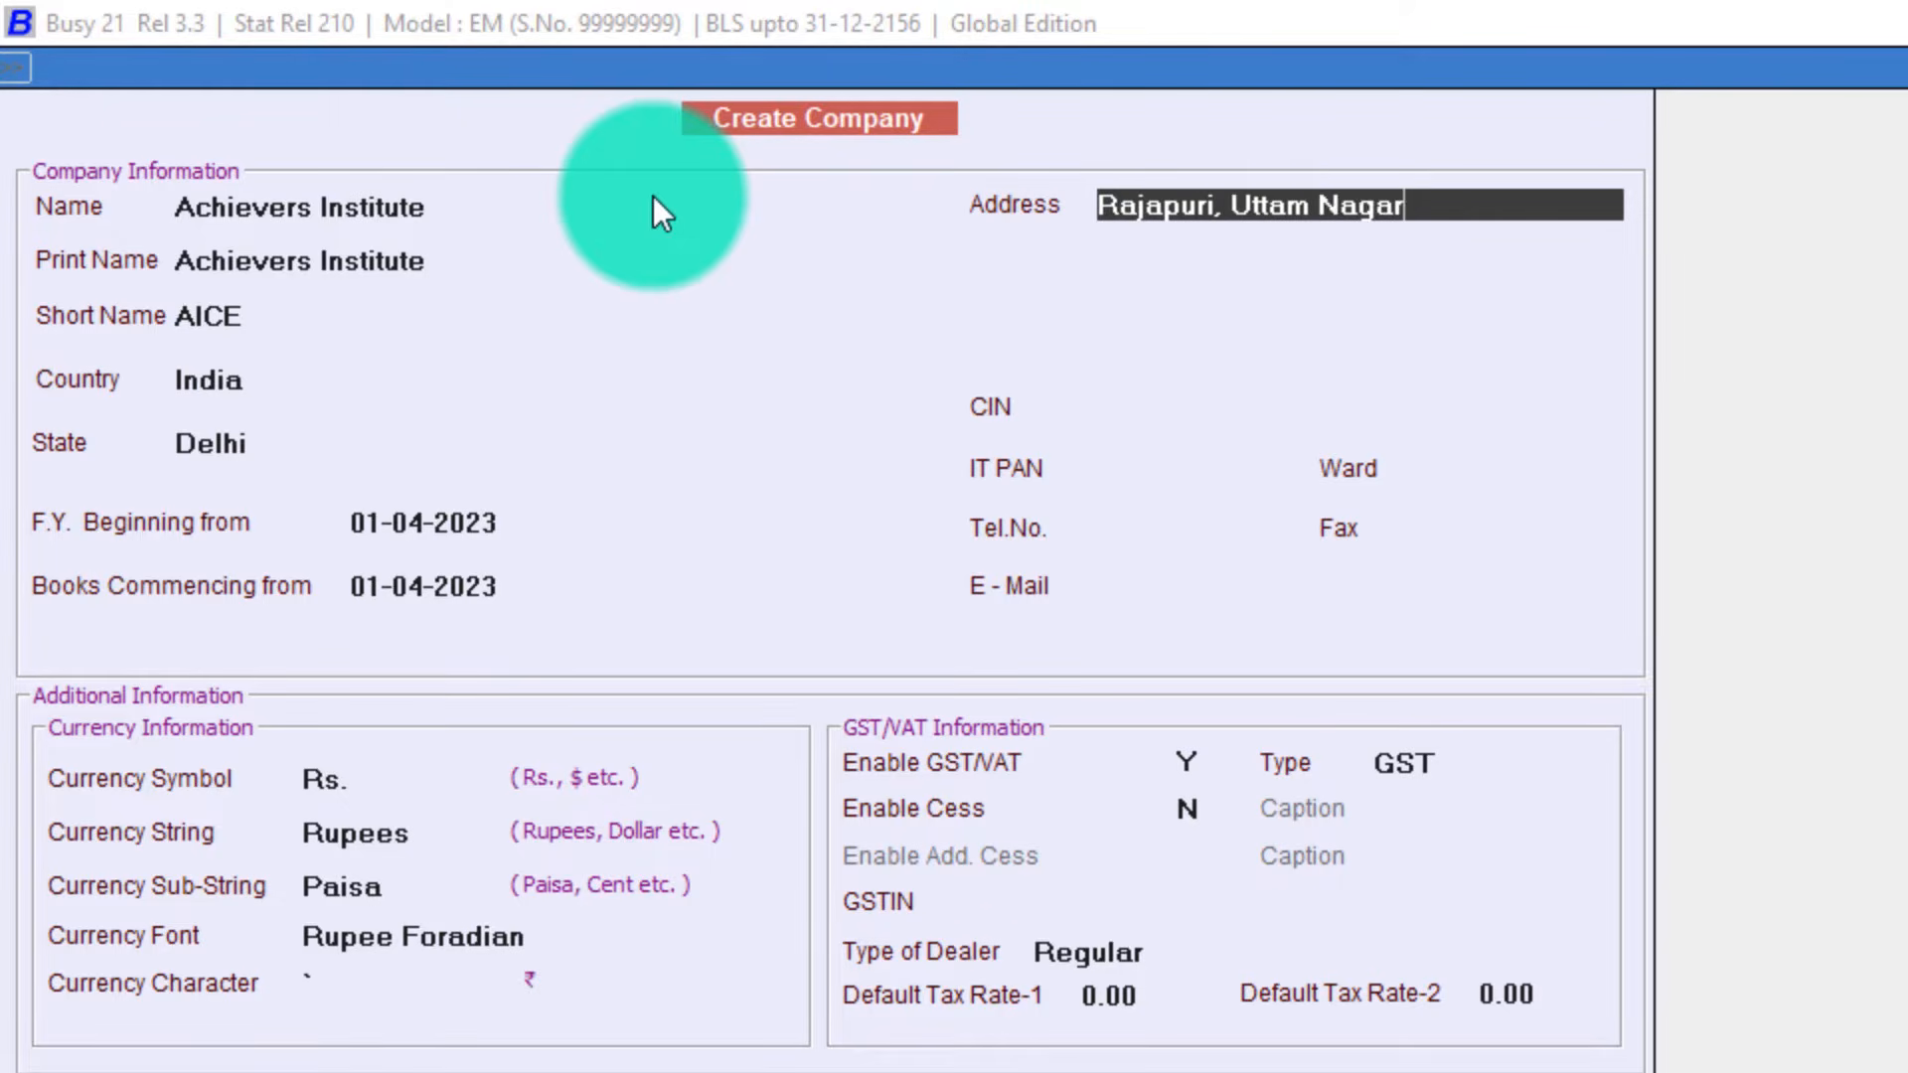
key(Return)
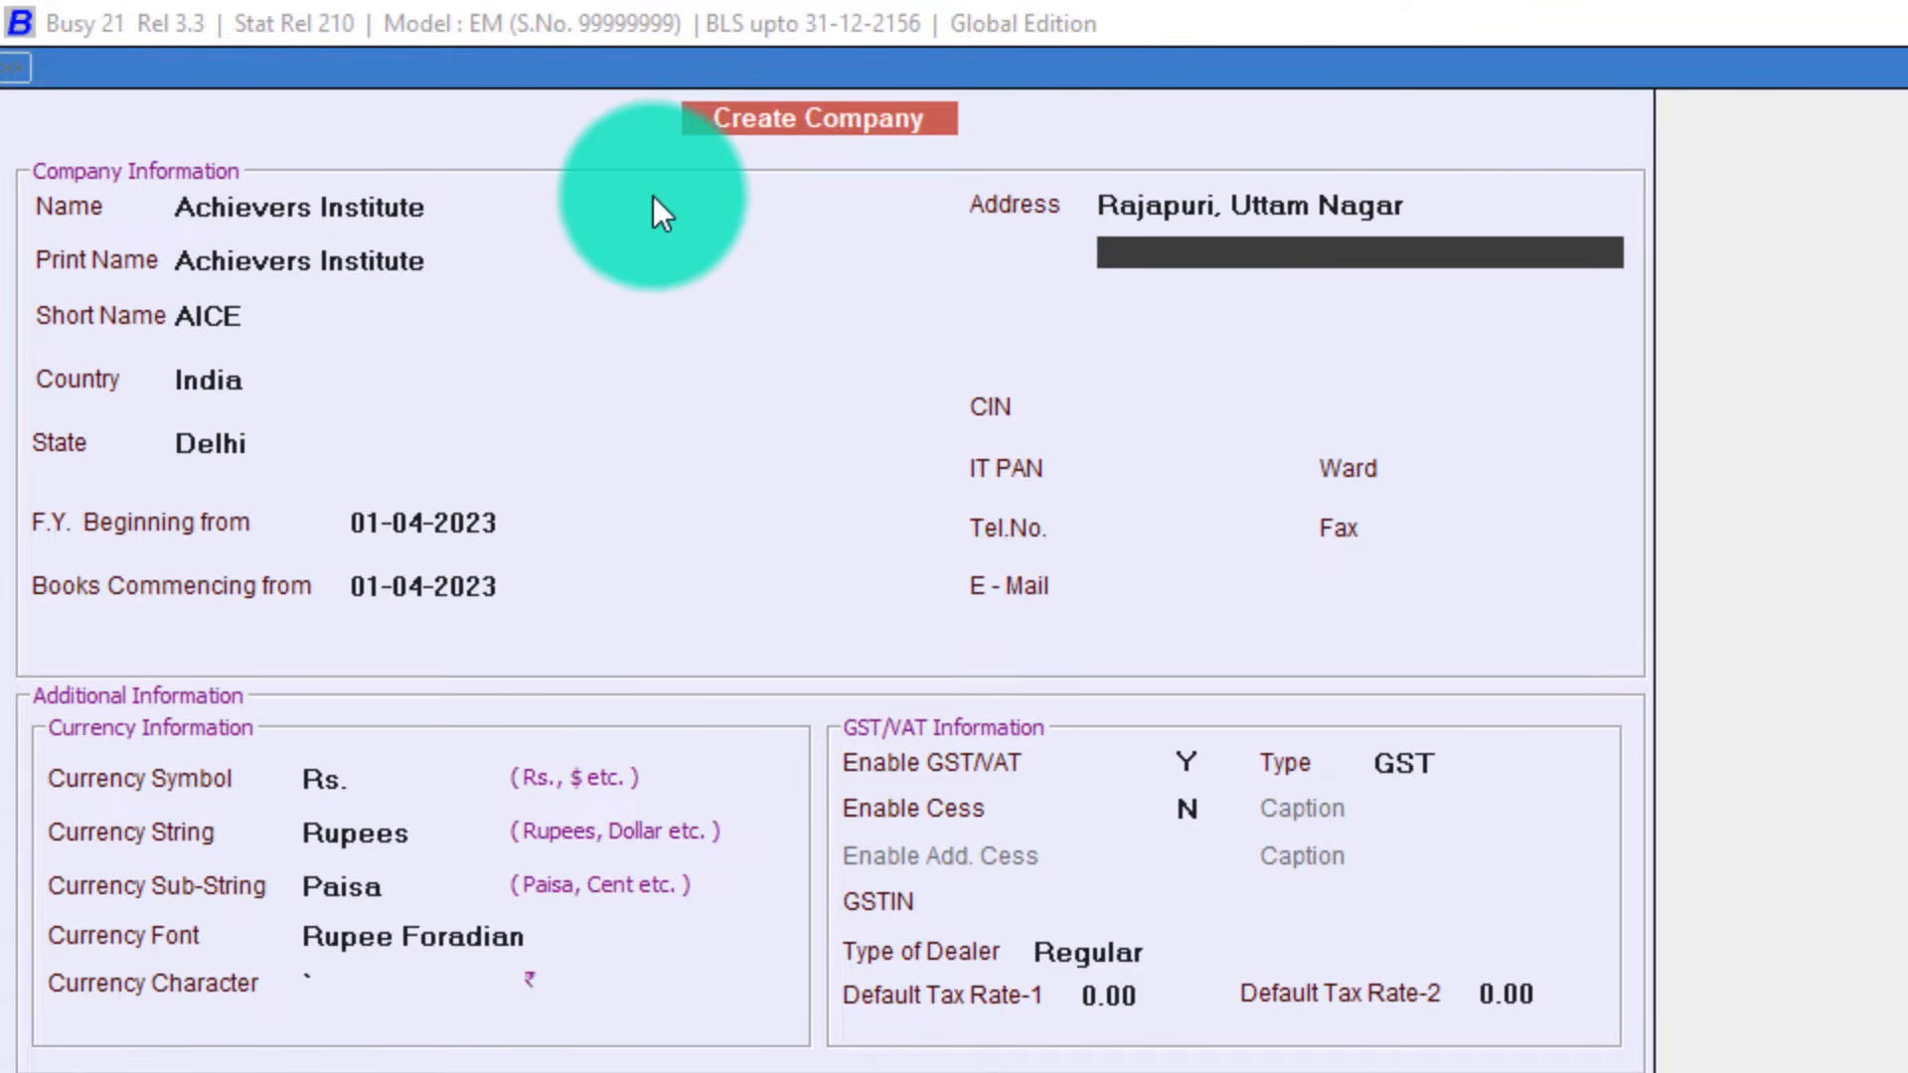
text(Delhi)
key(Return)
key(Return)
key(Return)
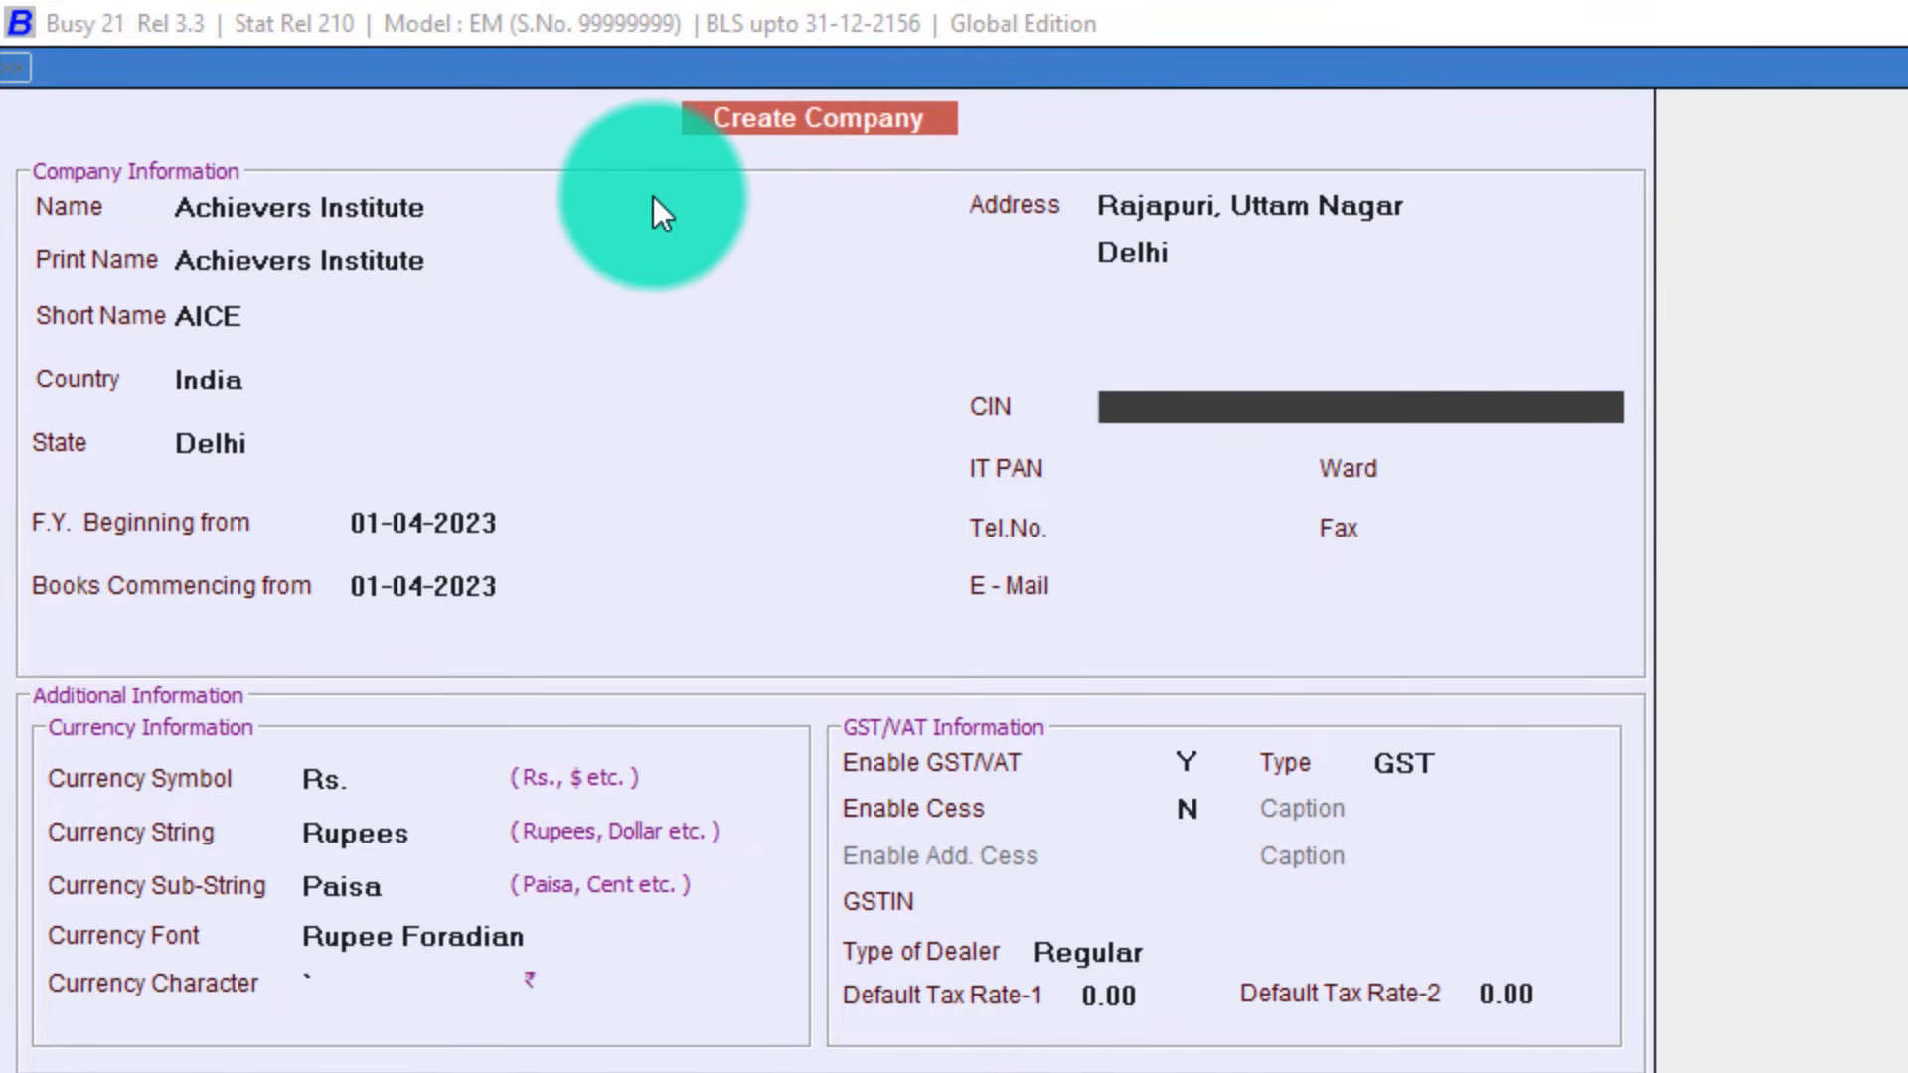
key(Return)
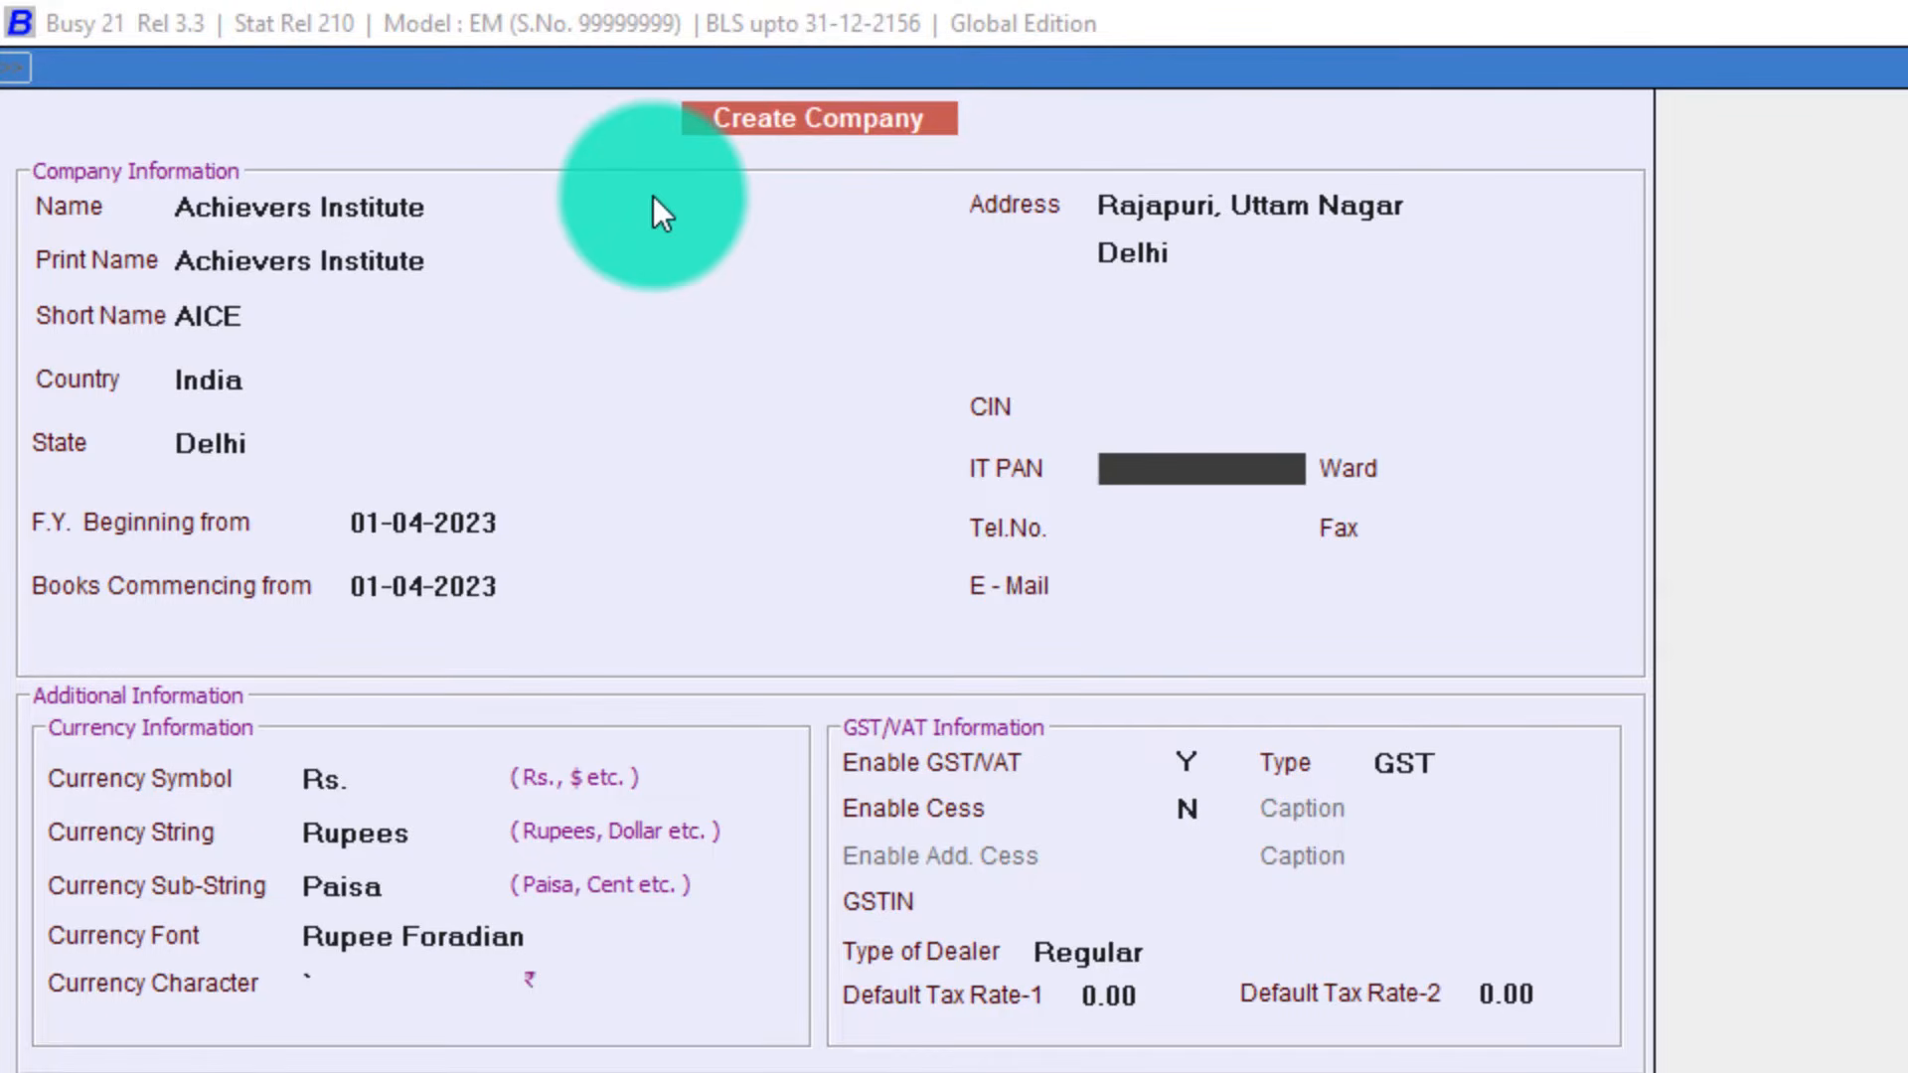
key(Return)
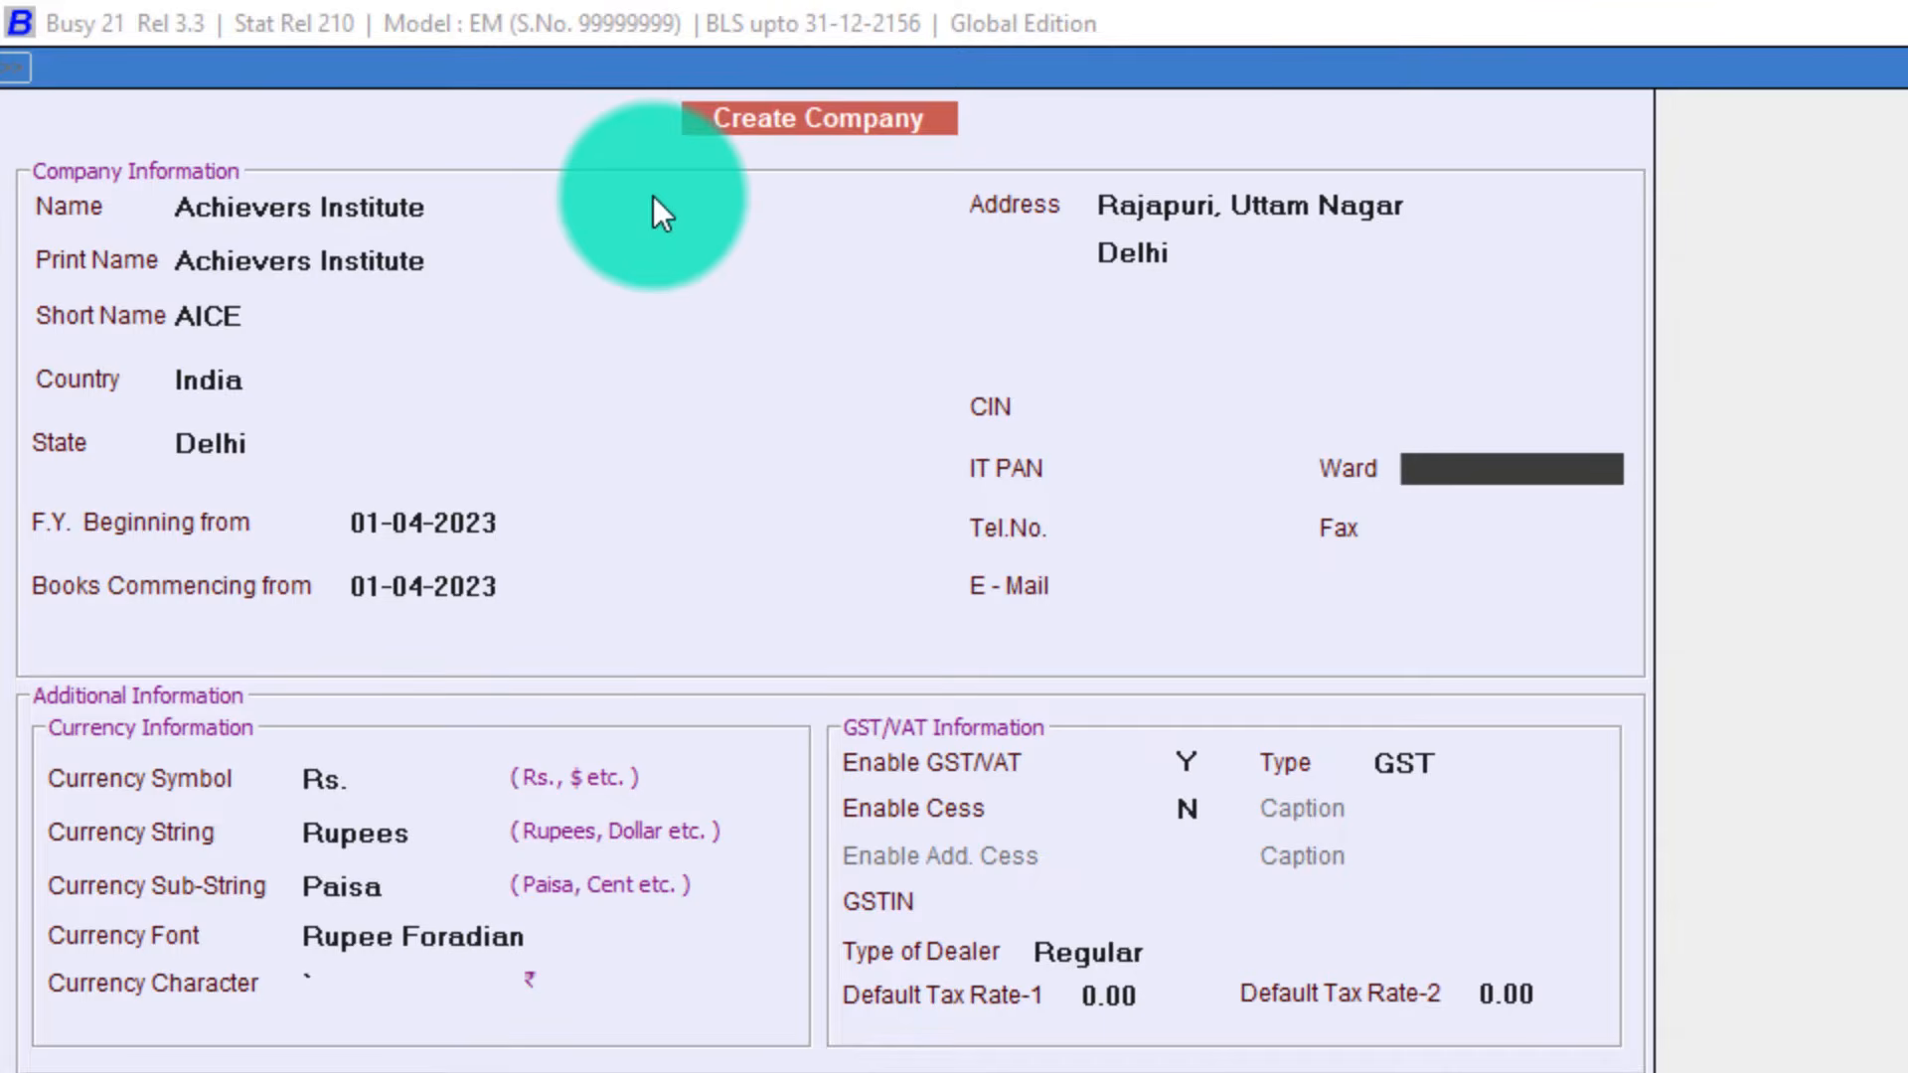
key(Return)
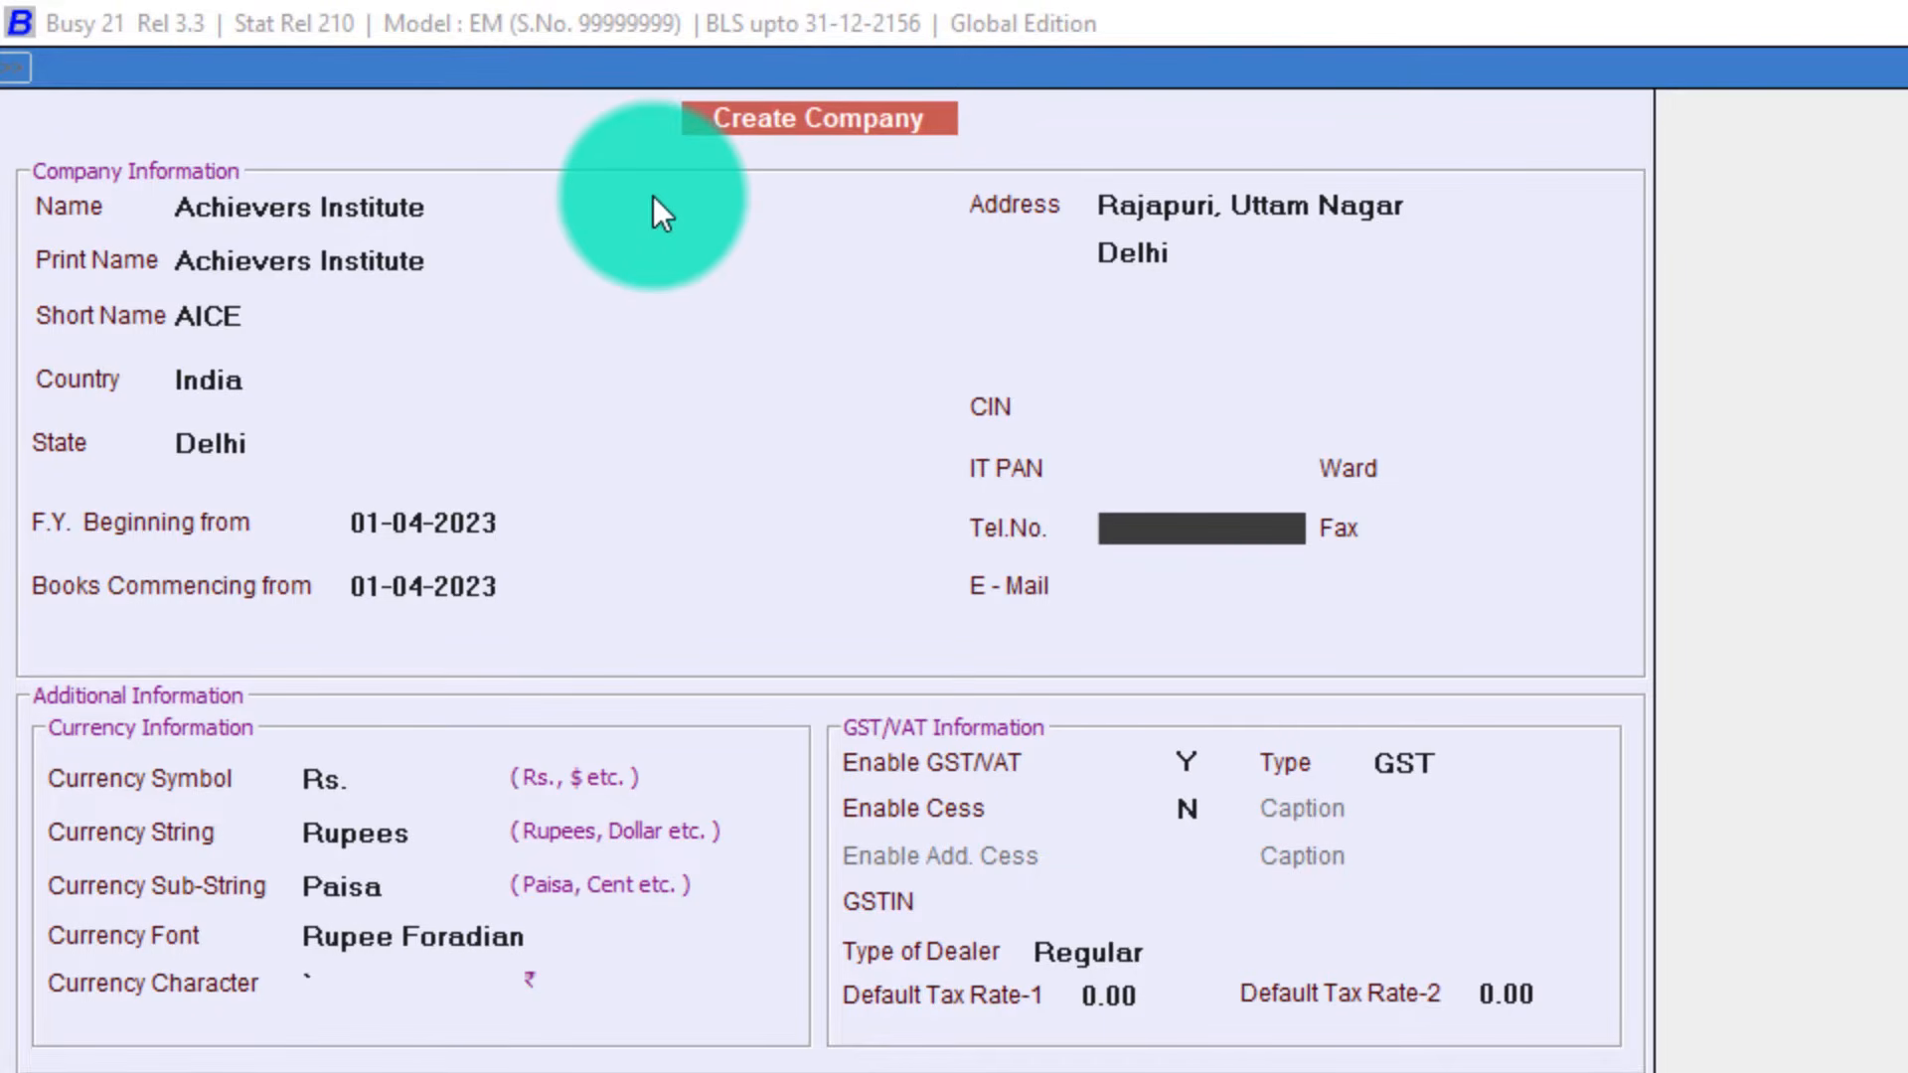
key(Return)
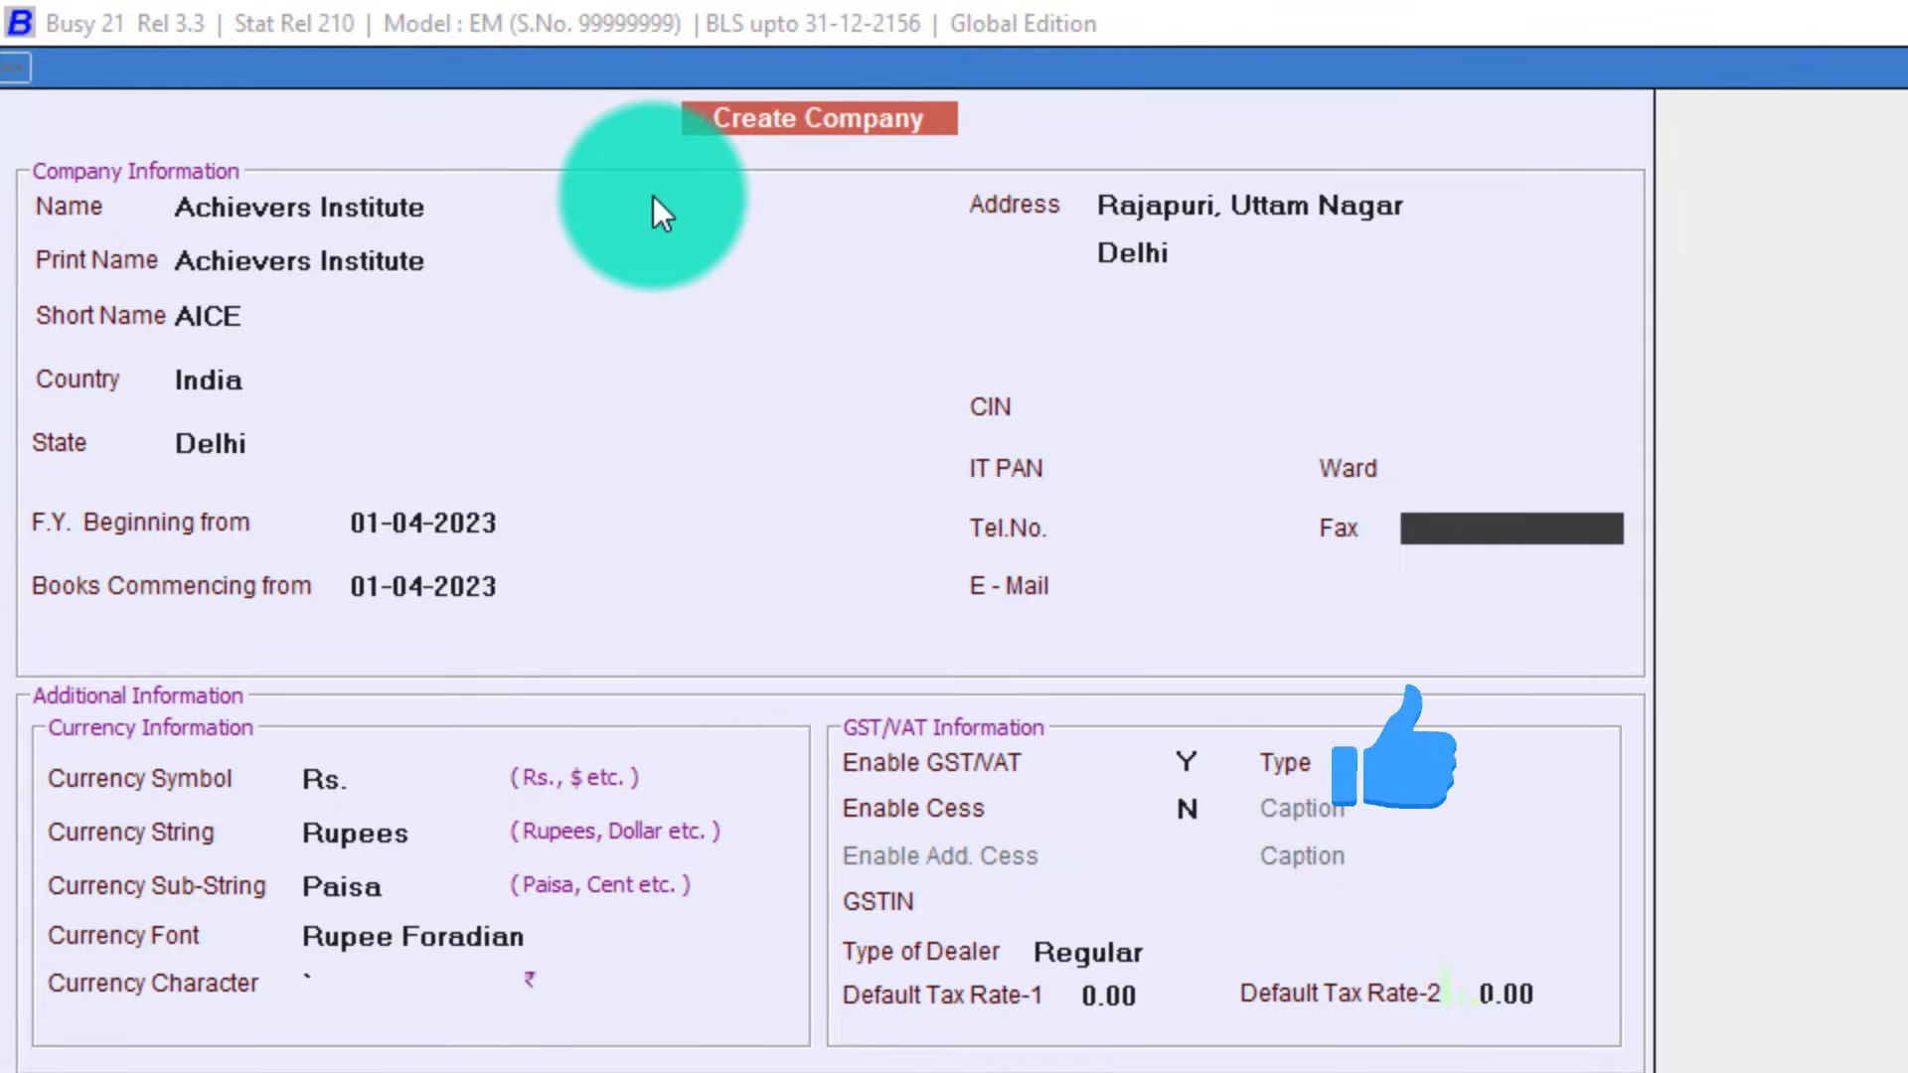
key(Return)
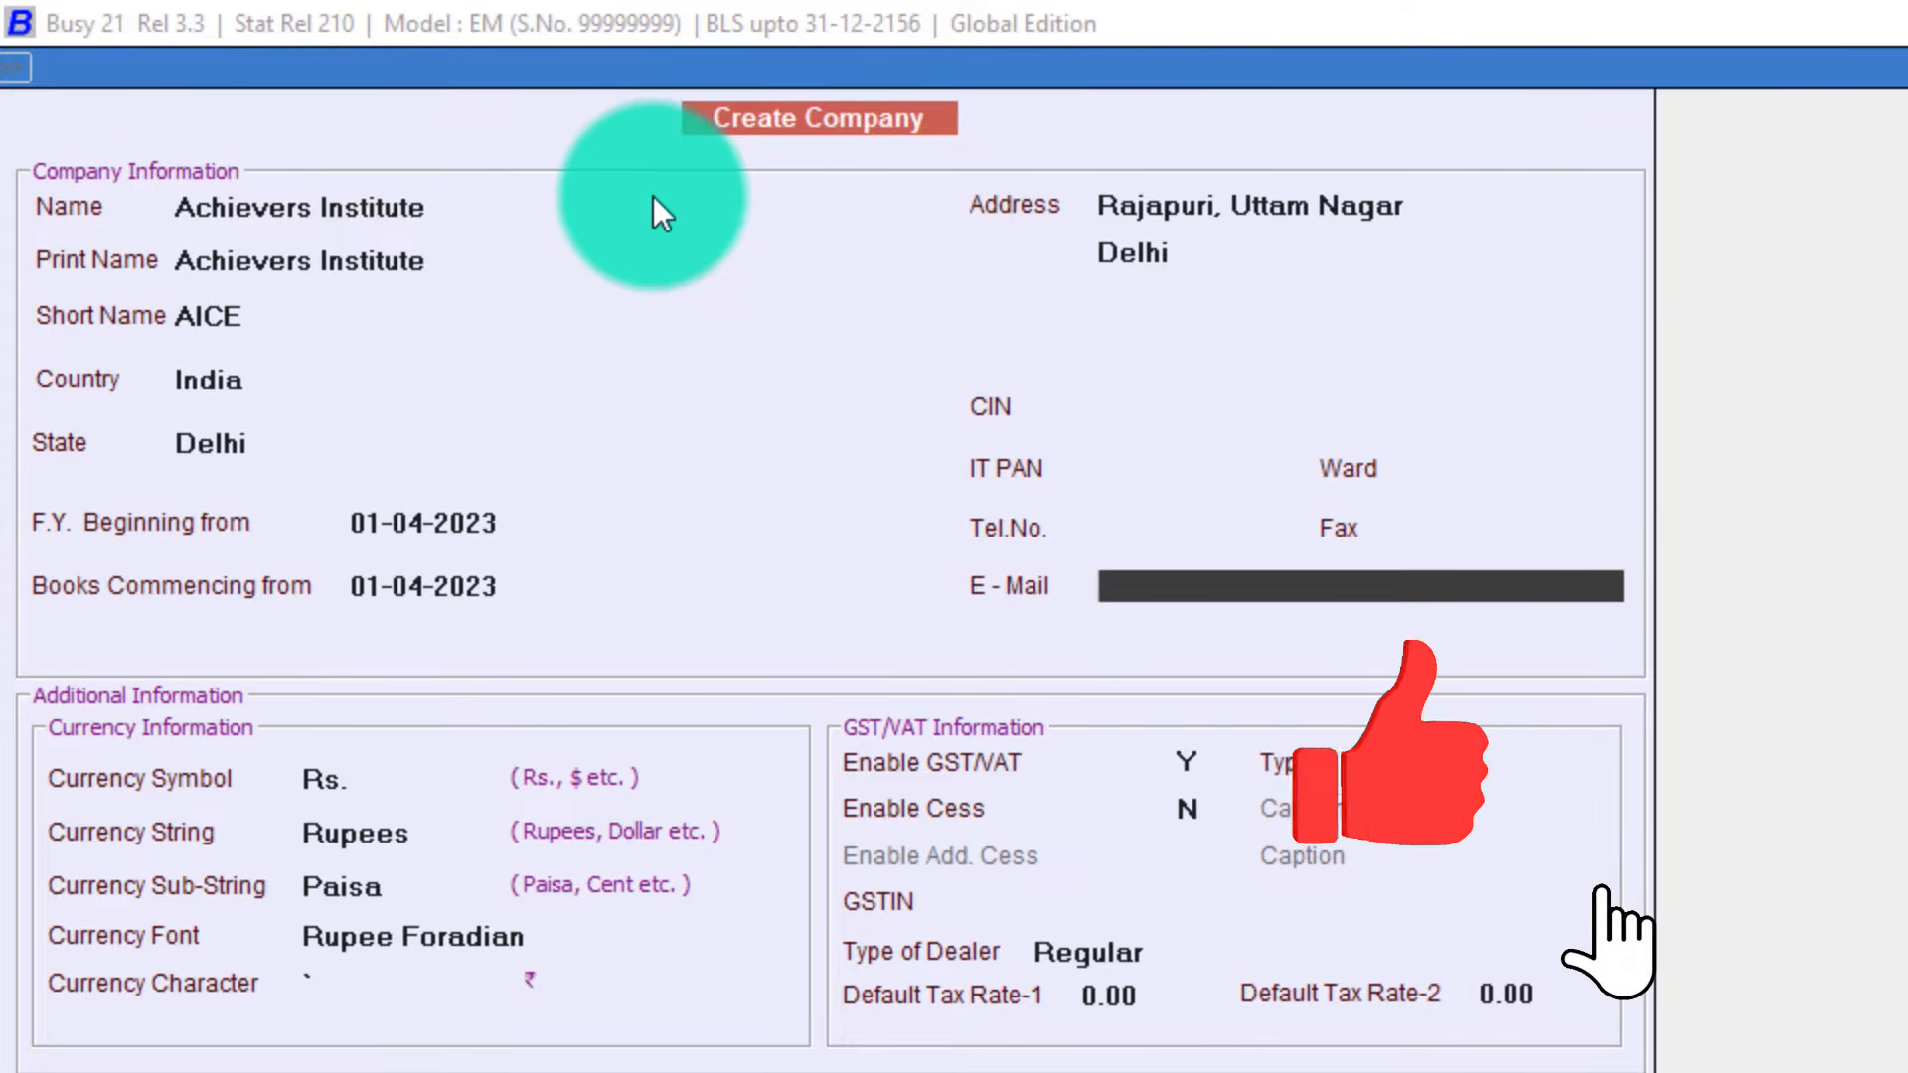
key(Return)
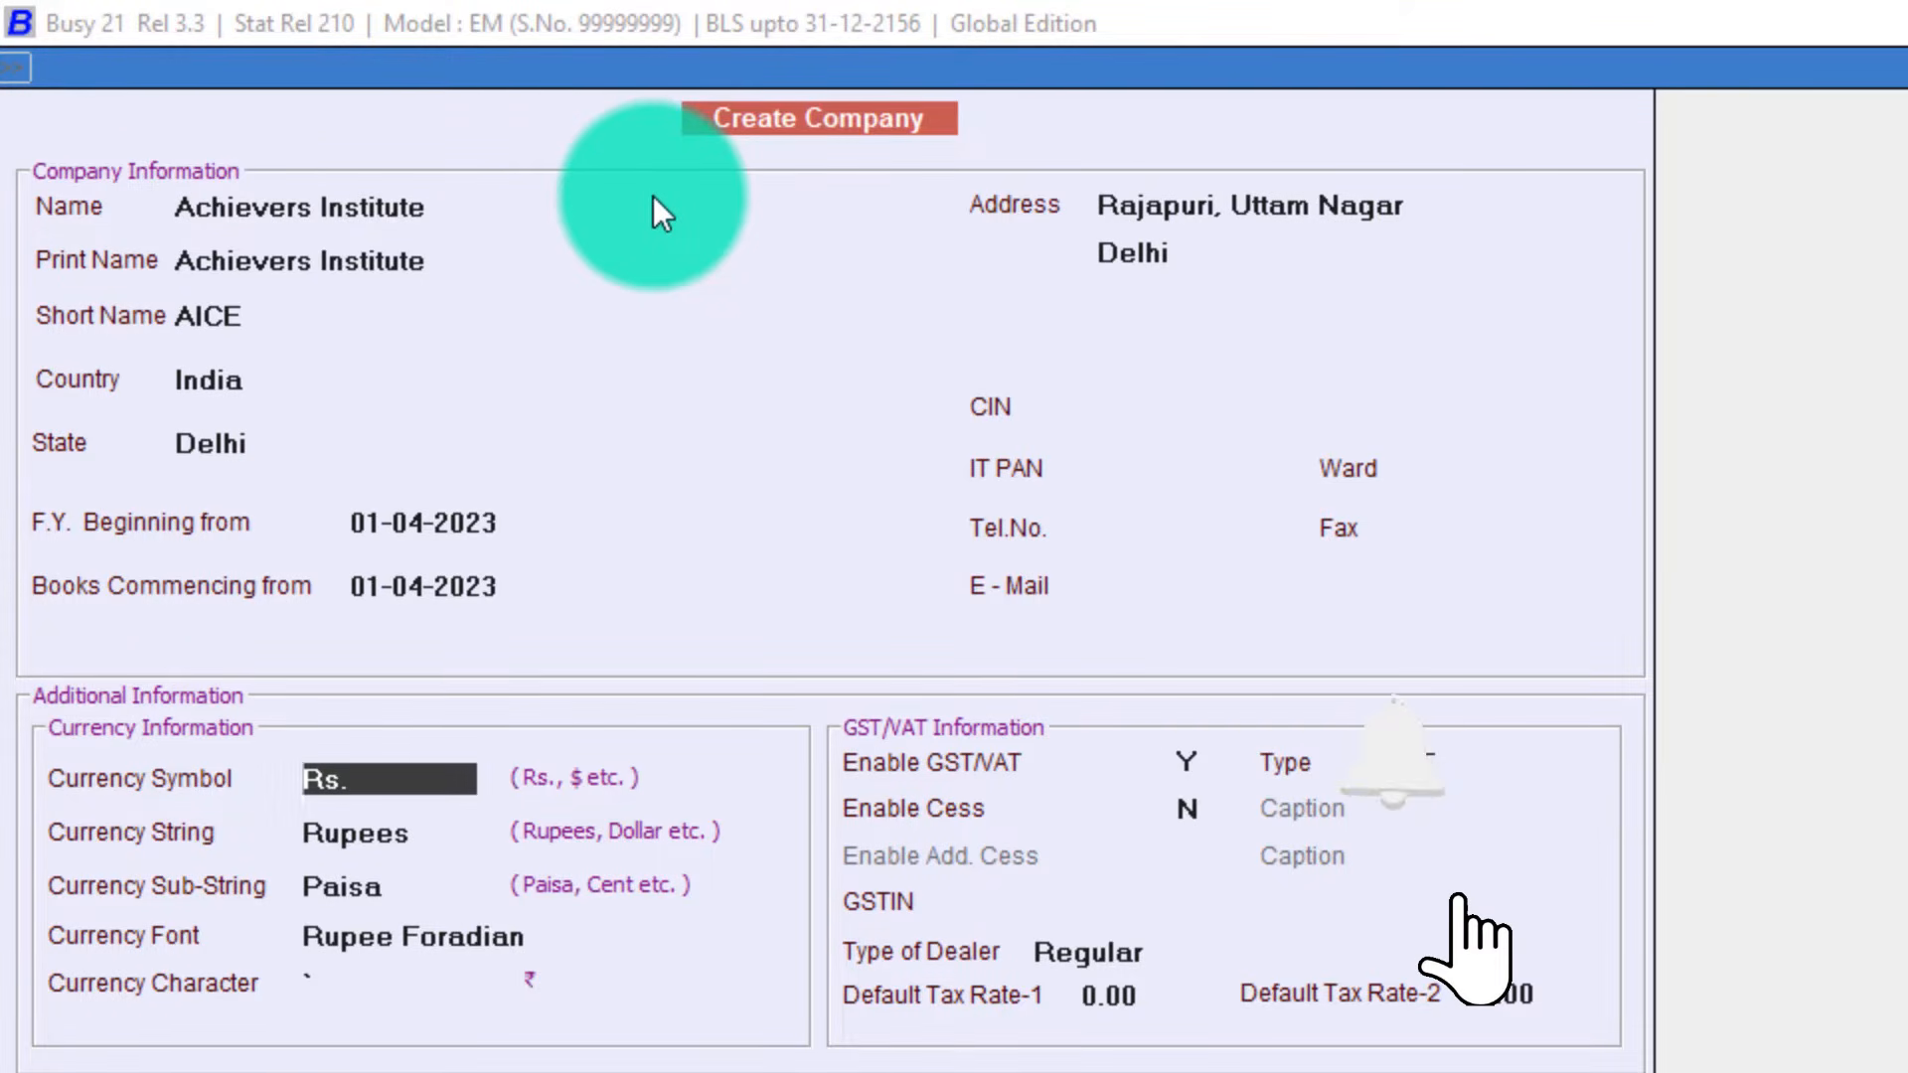
After trying $ and inr, set the currency symbol to Rs and accept Rupees as the currency string.
key(Return)
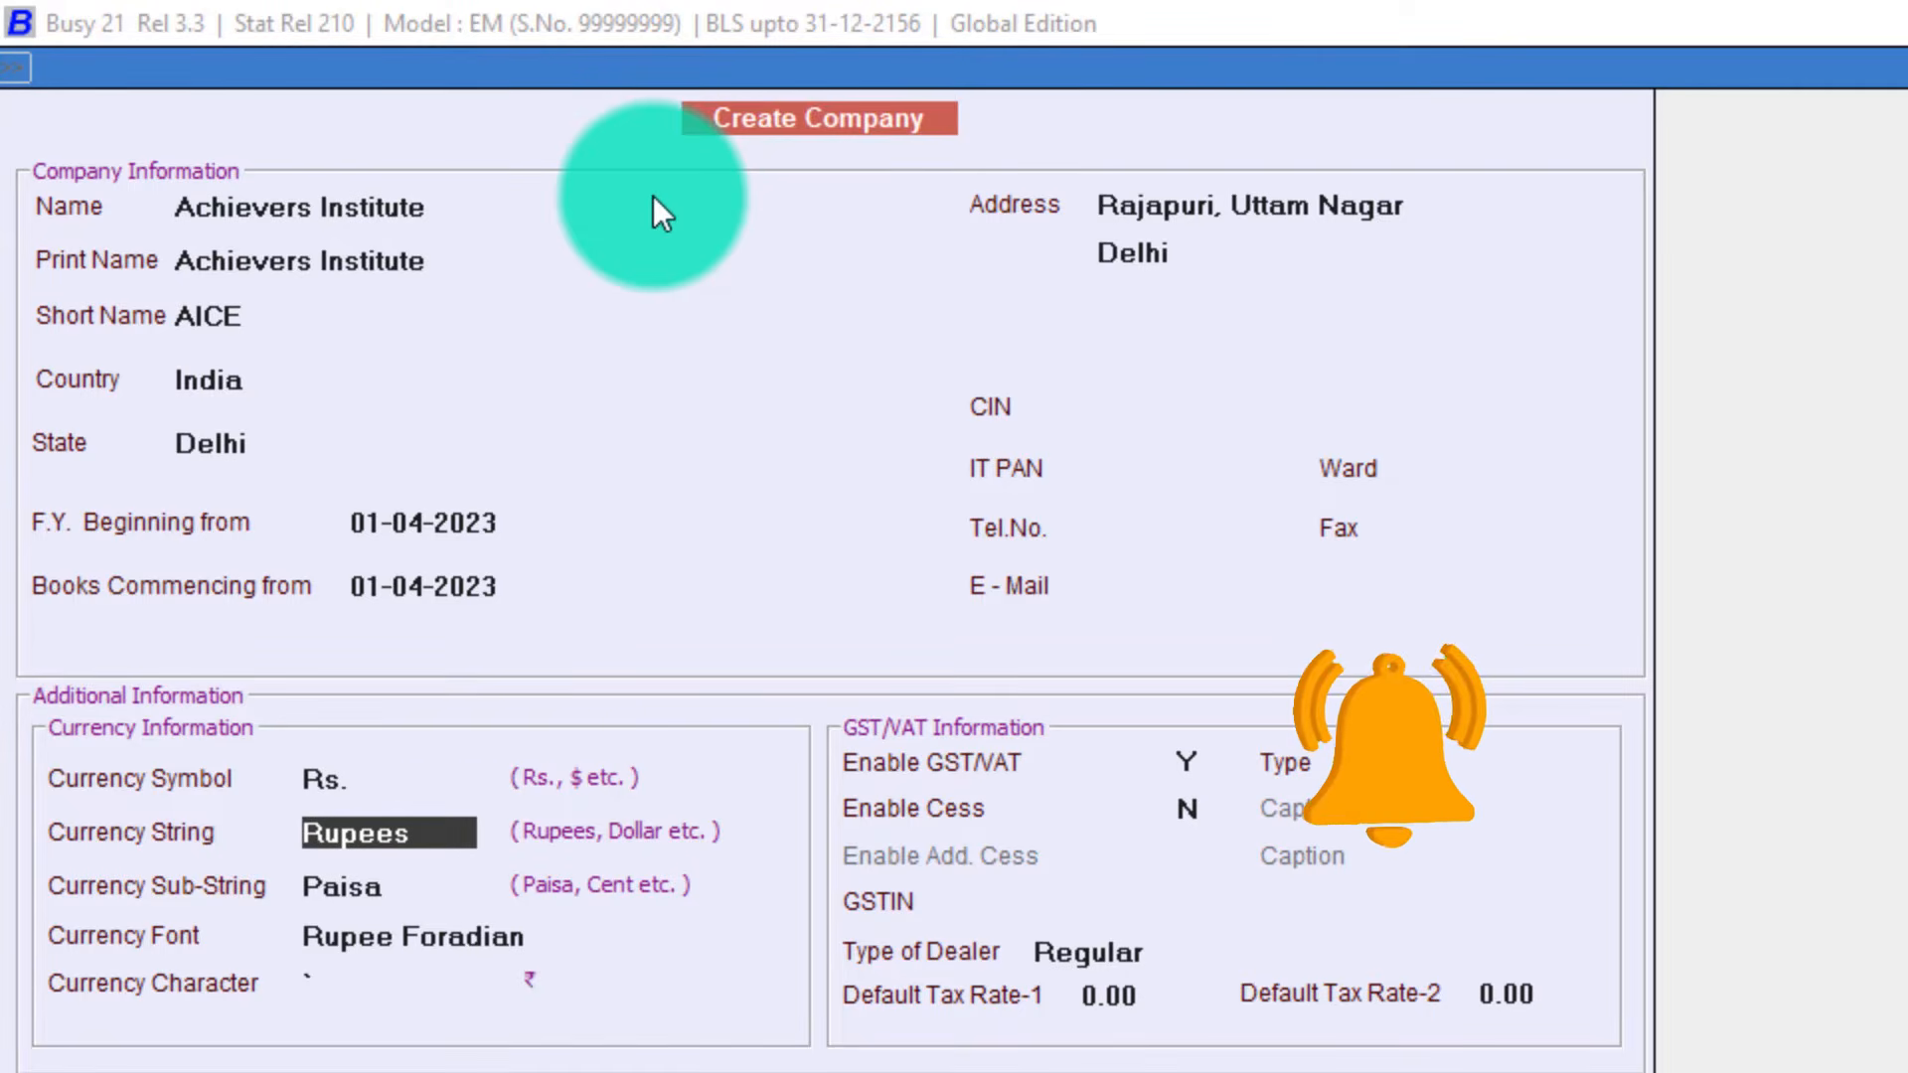
key(Up)
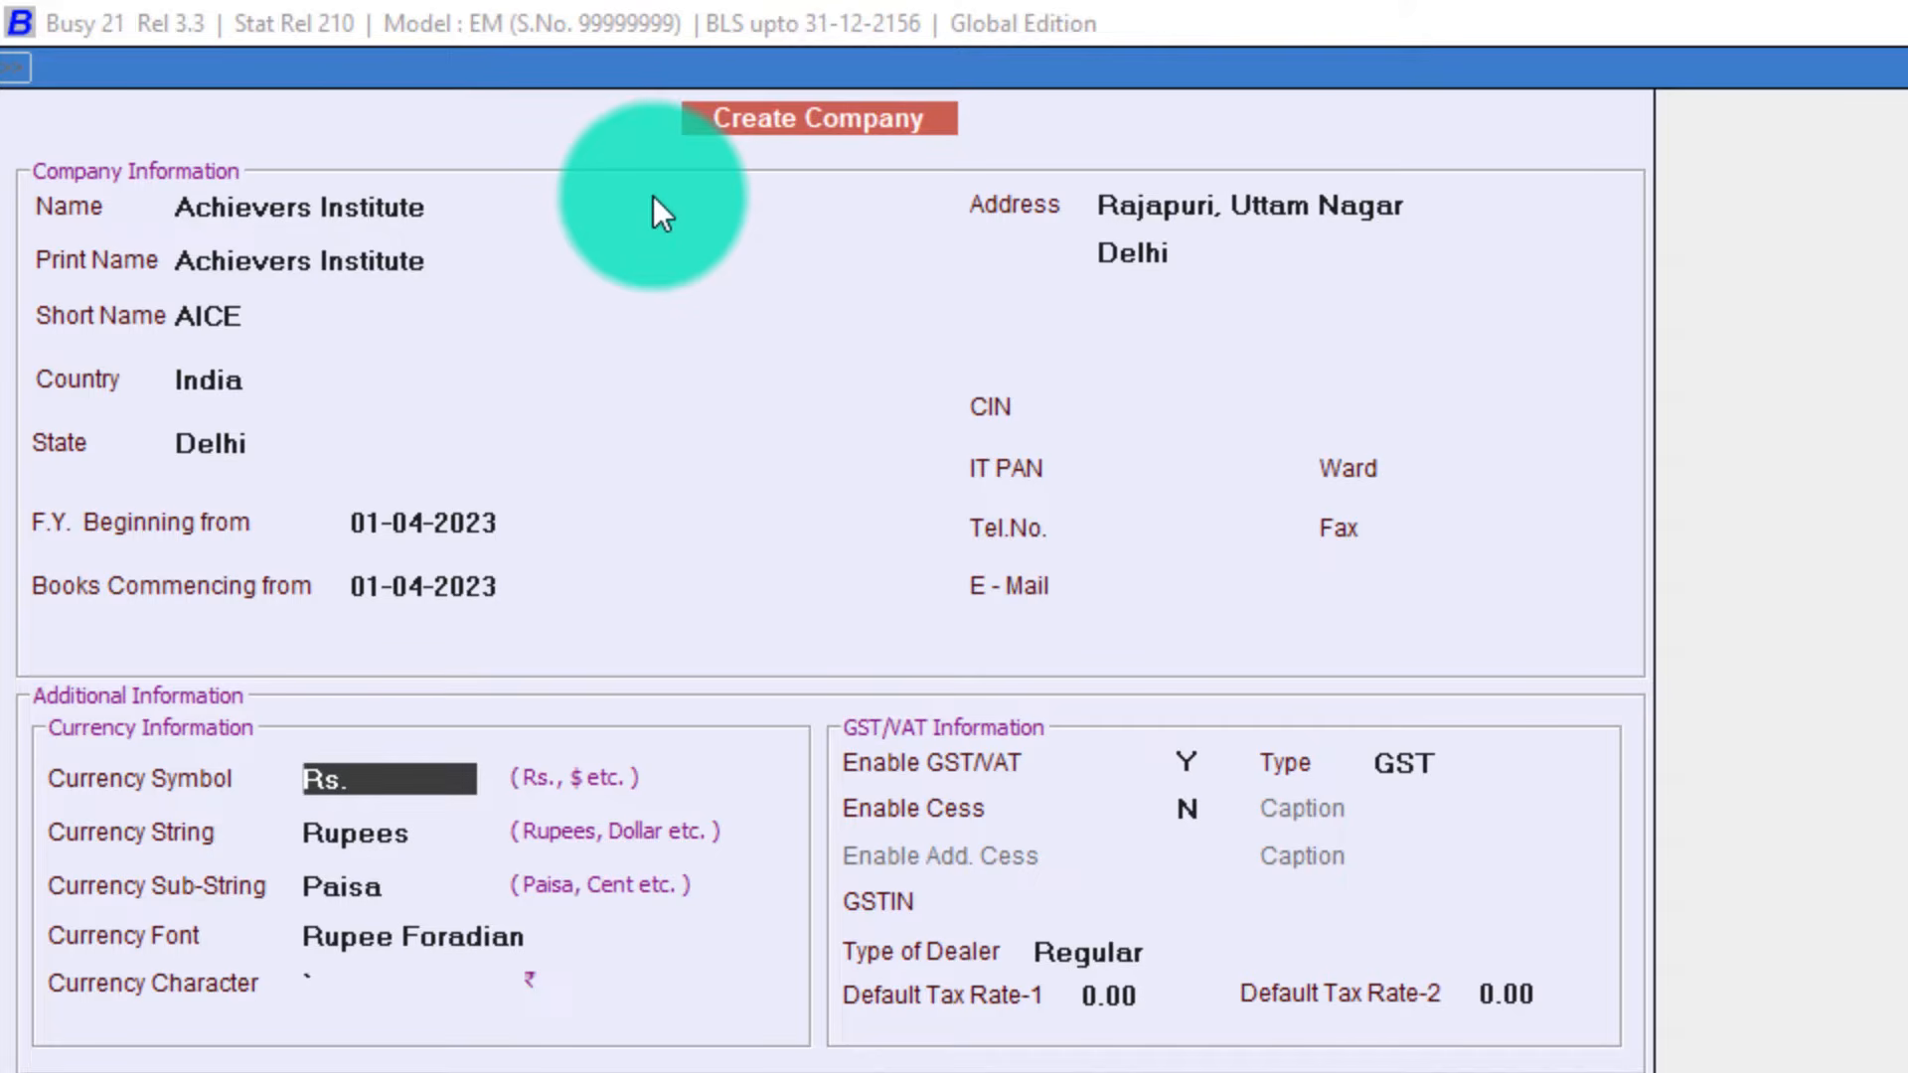
text($)
key(BackSpace)
text(?)
key(BackSpace)
text(inr)
key(BackSpace)
key(BackSpace)
key(BackSpace)
text(rs)
key(Return)
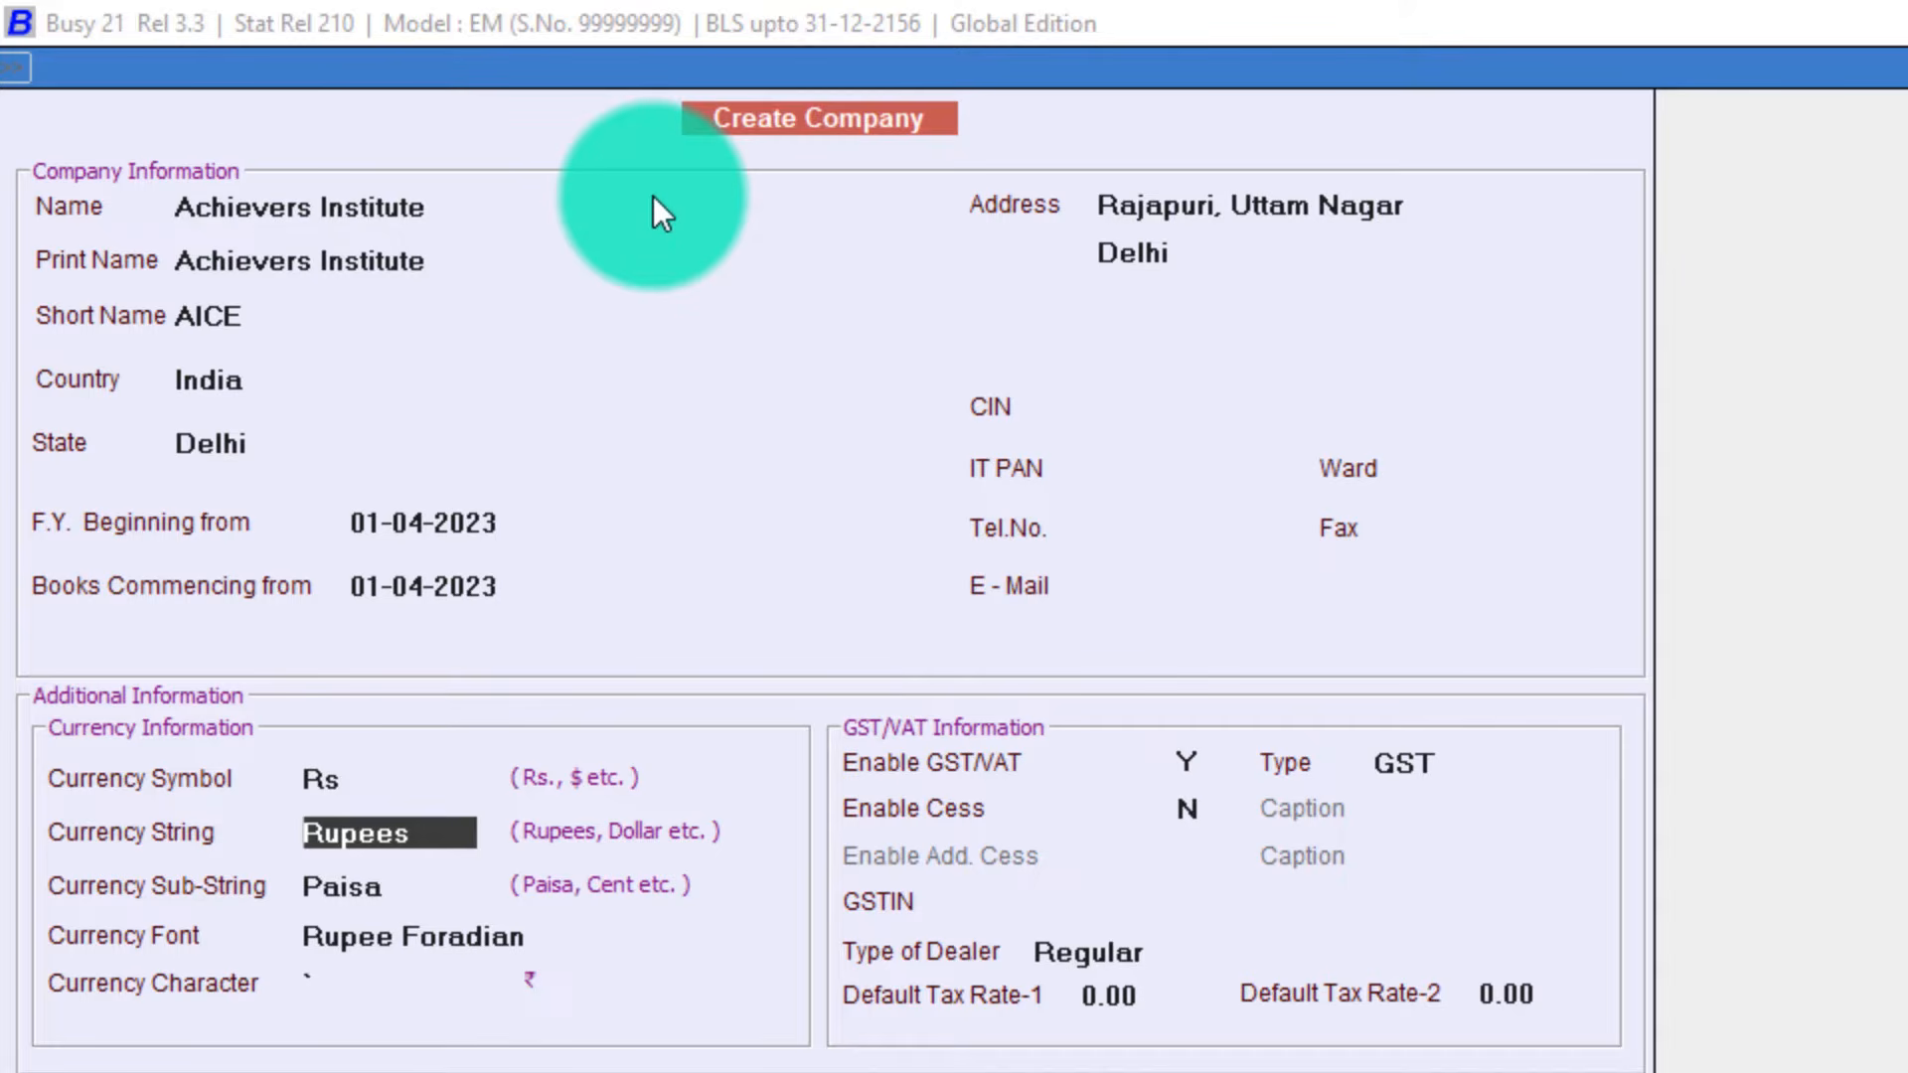
key(Return)
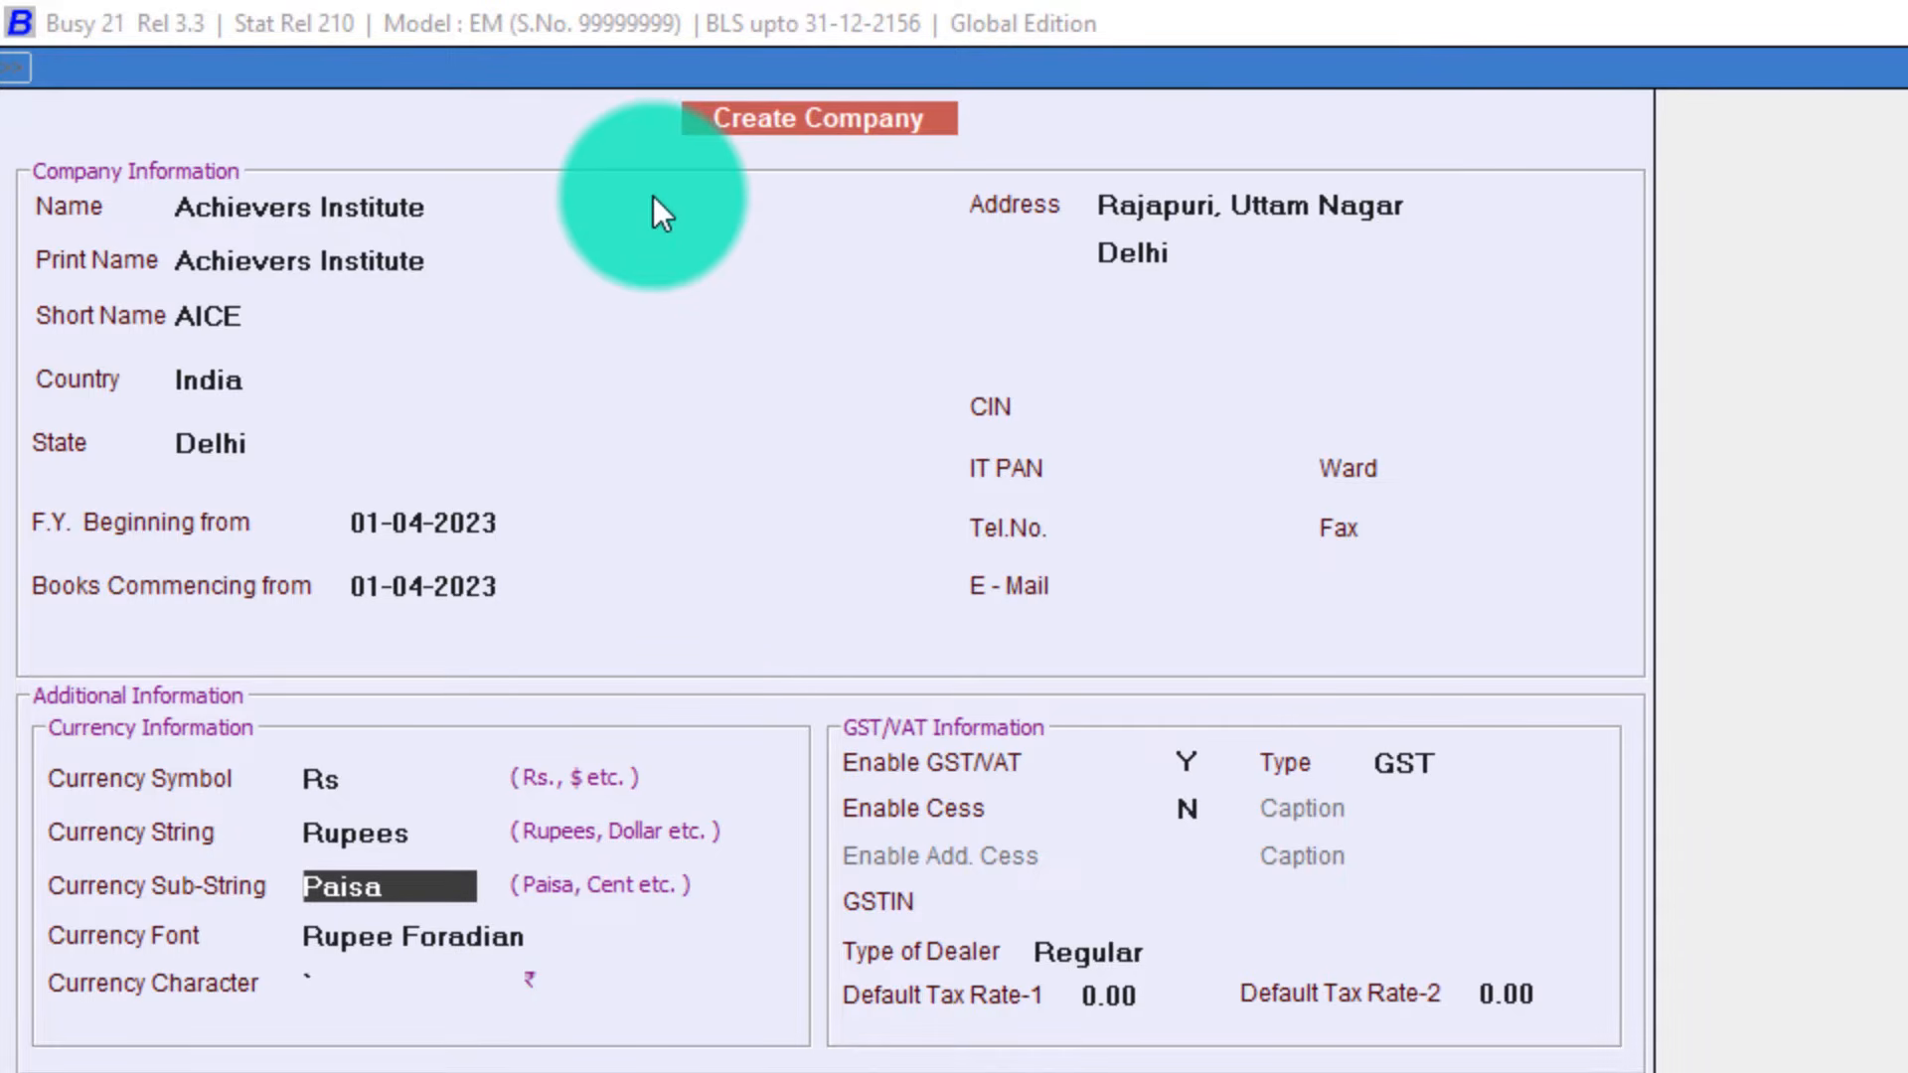
key(Return)
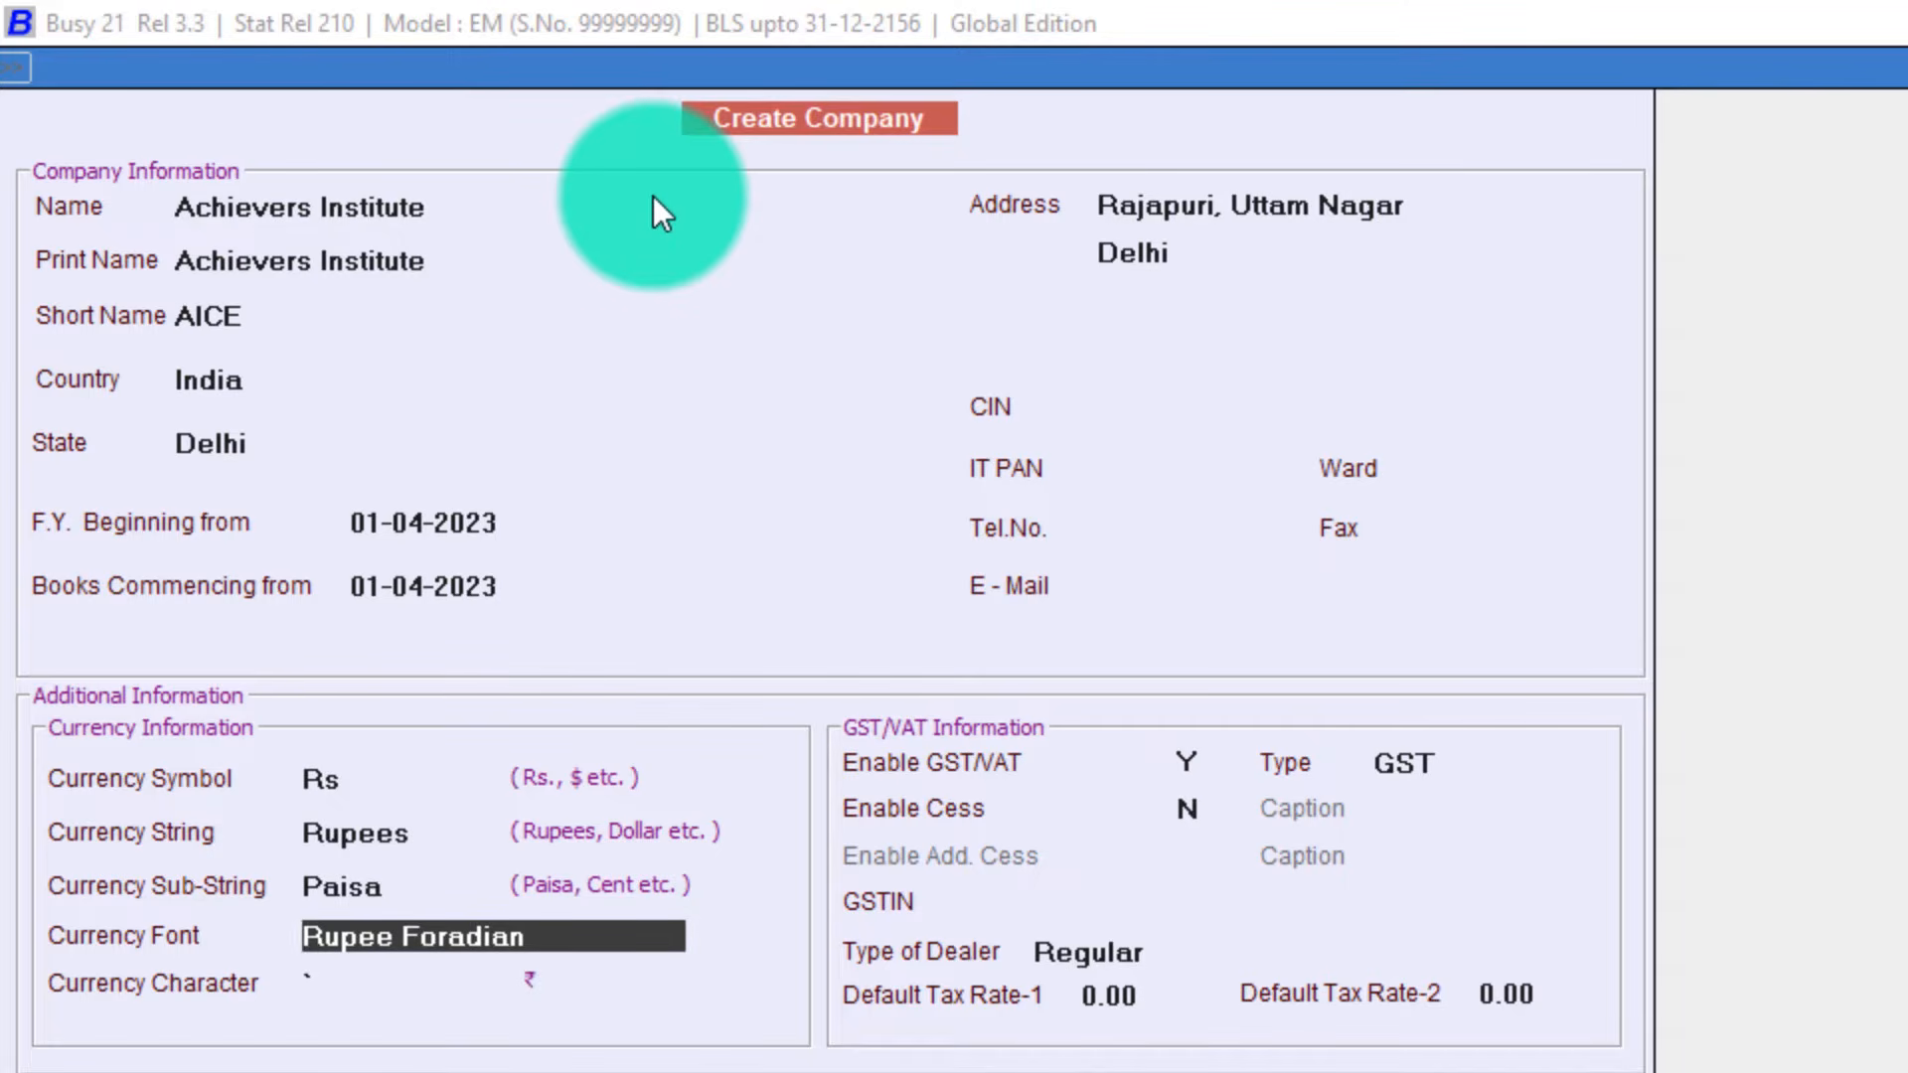
Re-enter Rs as the currency symbol and accept the Paisa and Rupee Foradian font fields.
key(Up)
key(Up)
key(Up)
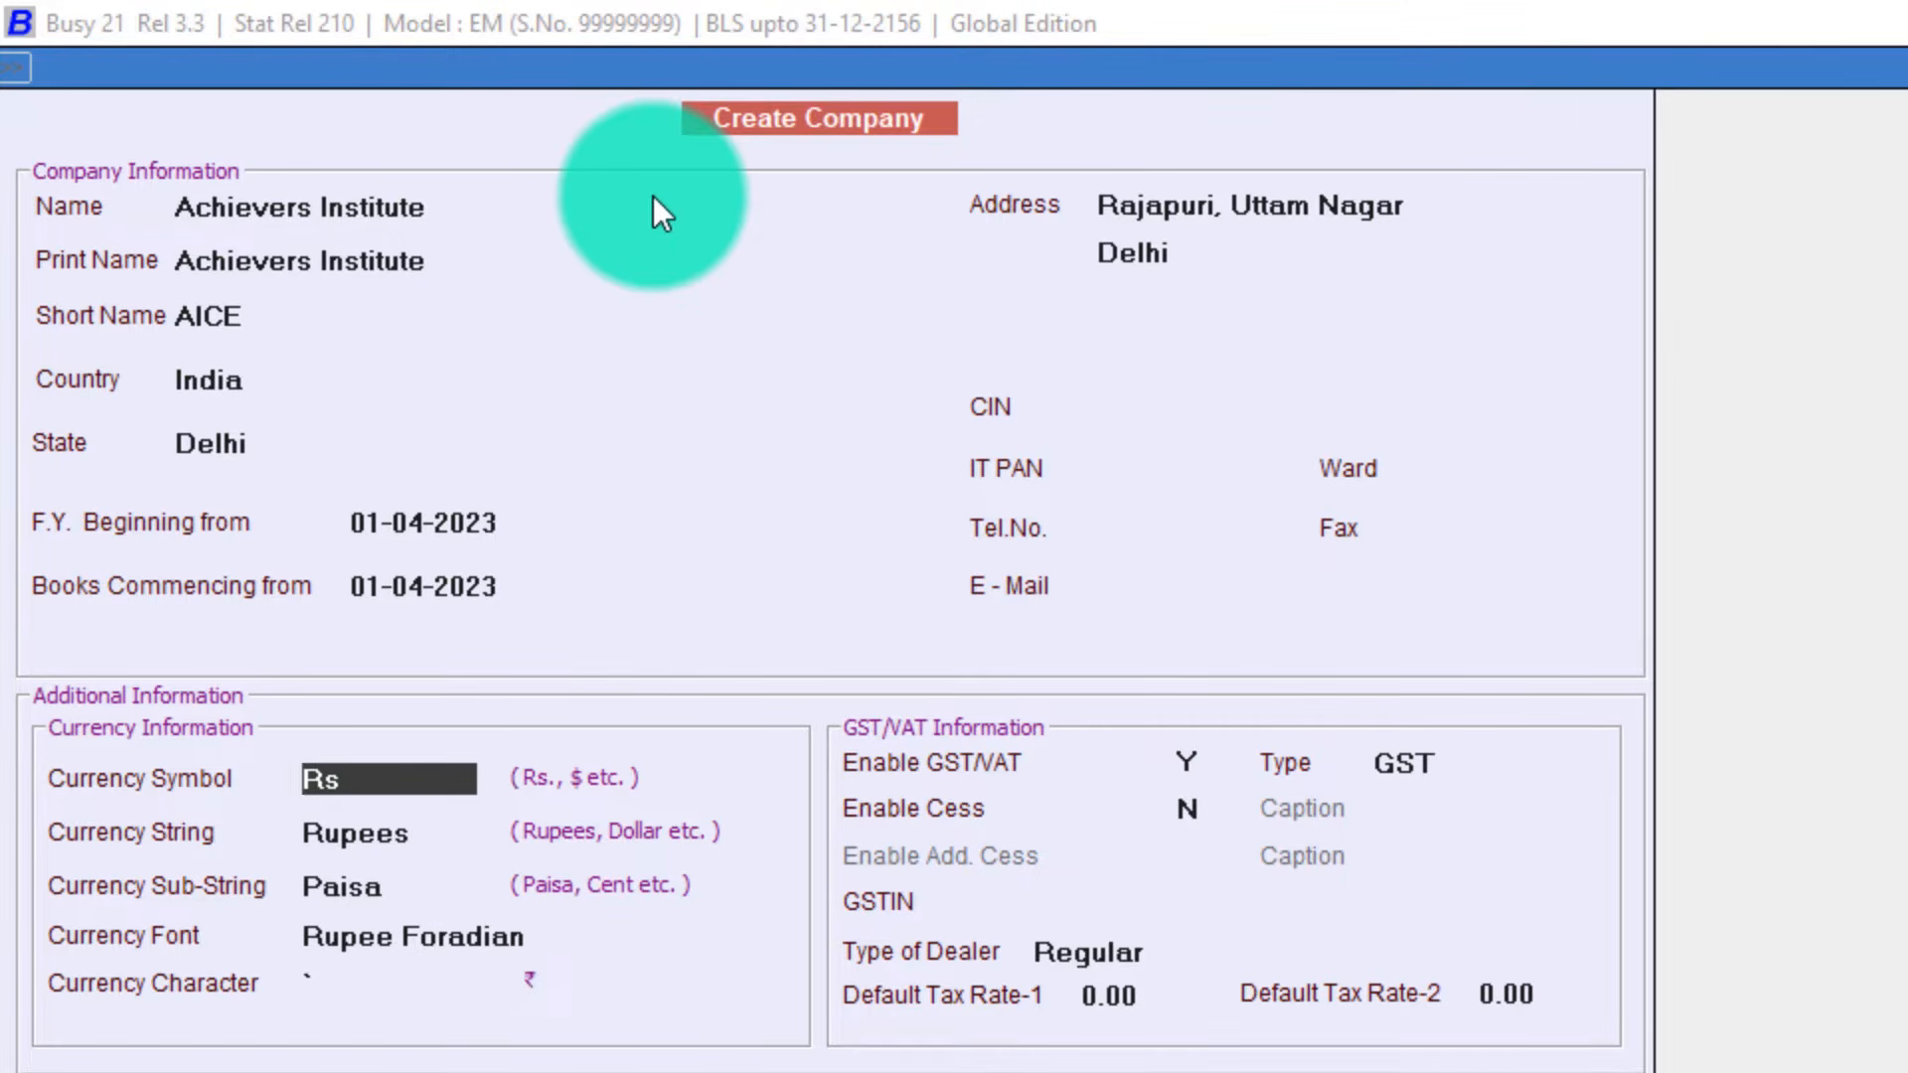
key(BackSpace)
text(`)
key(Return)
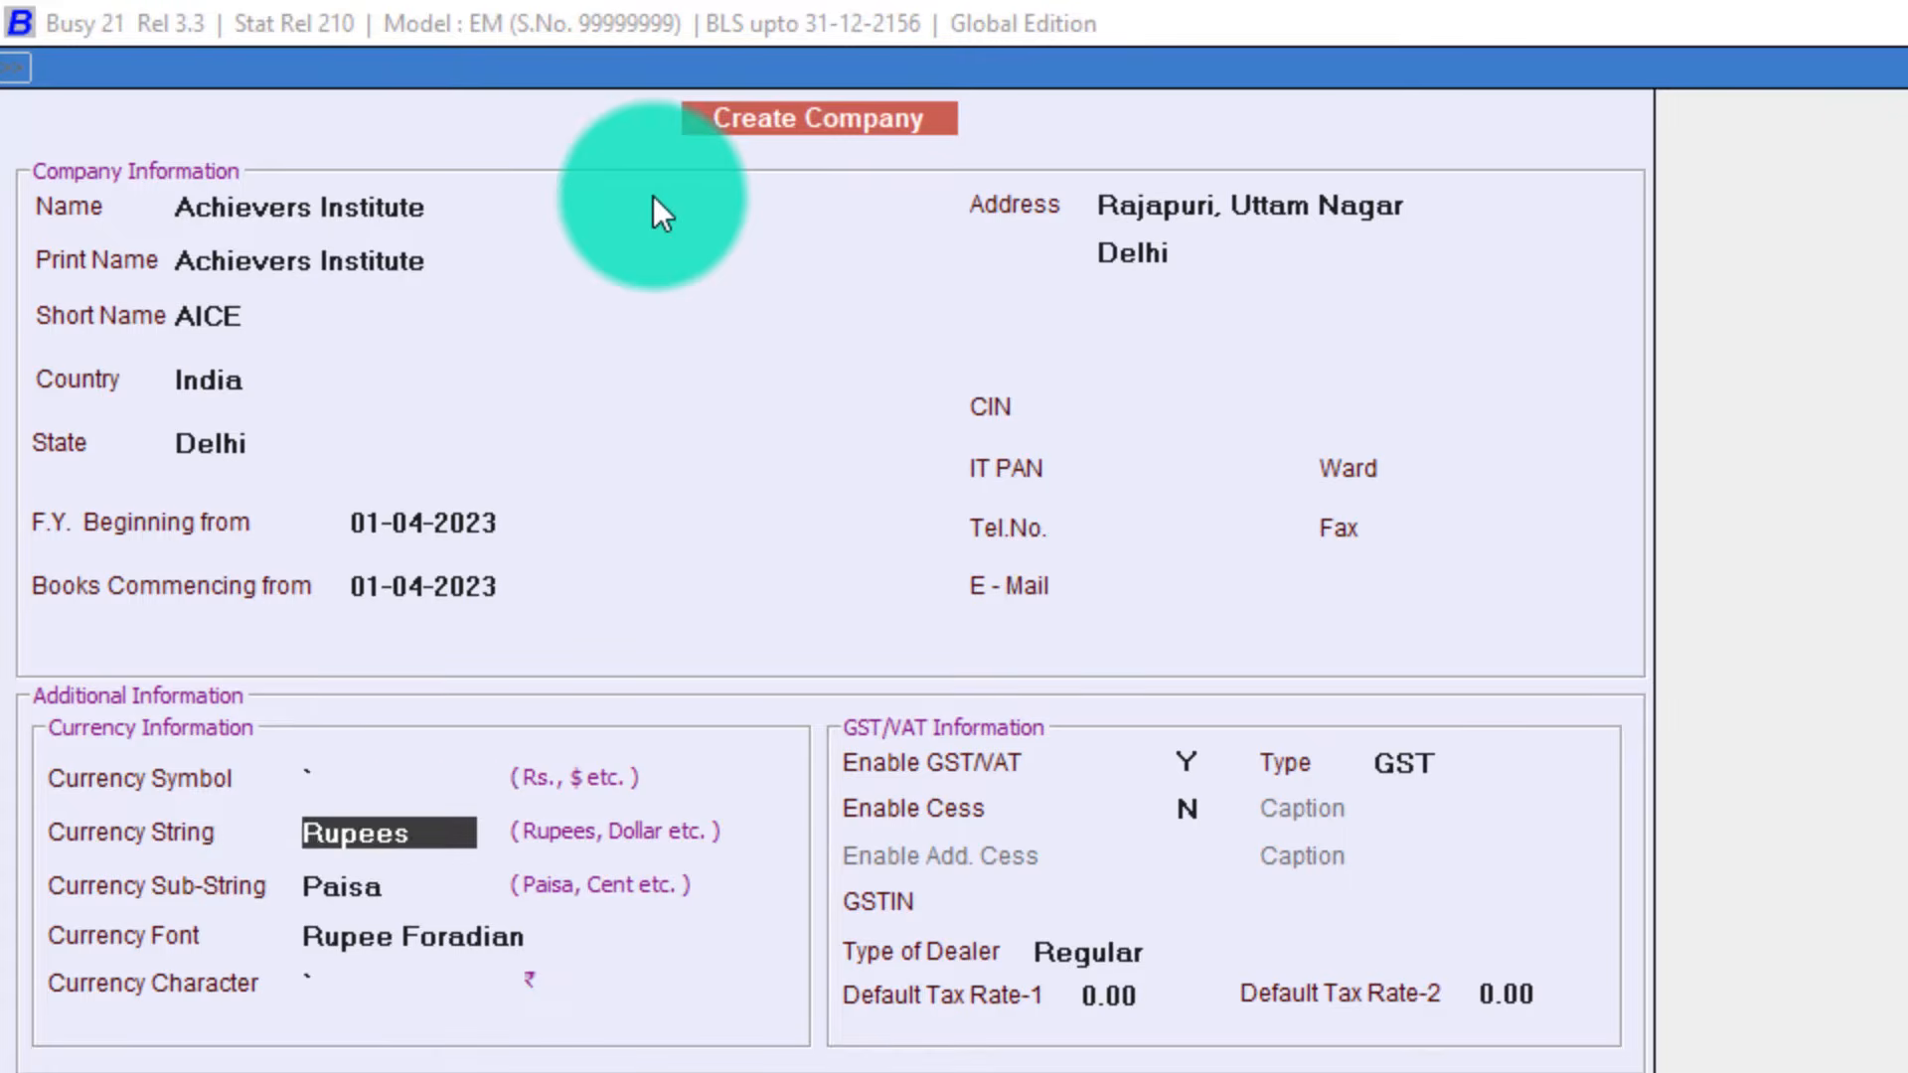
key(Up)
text(Rs)
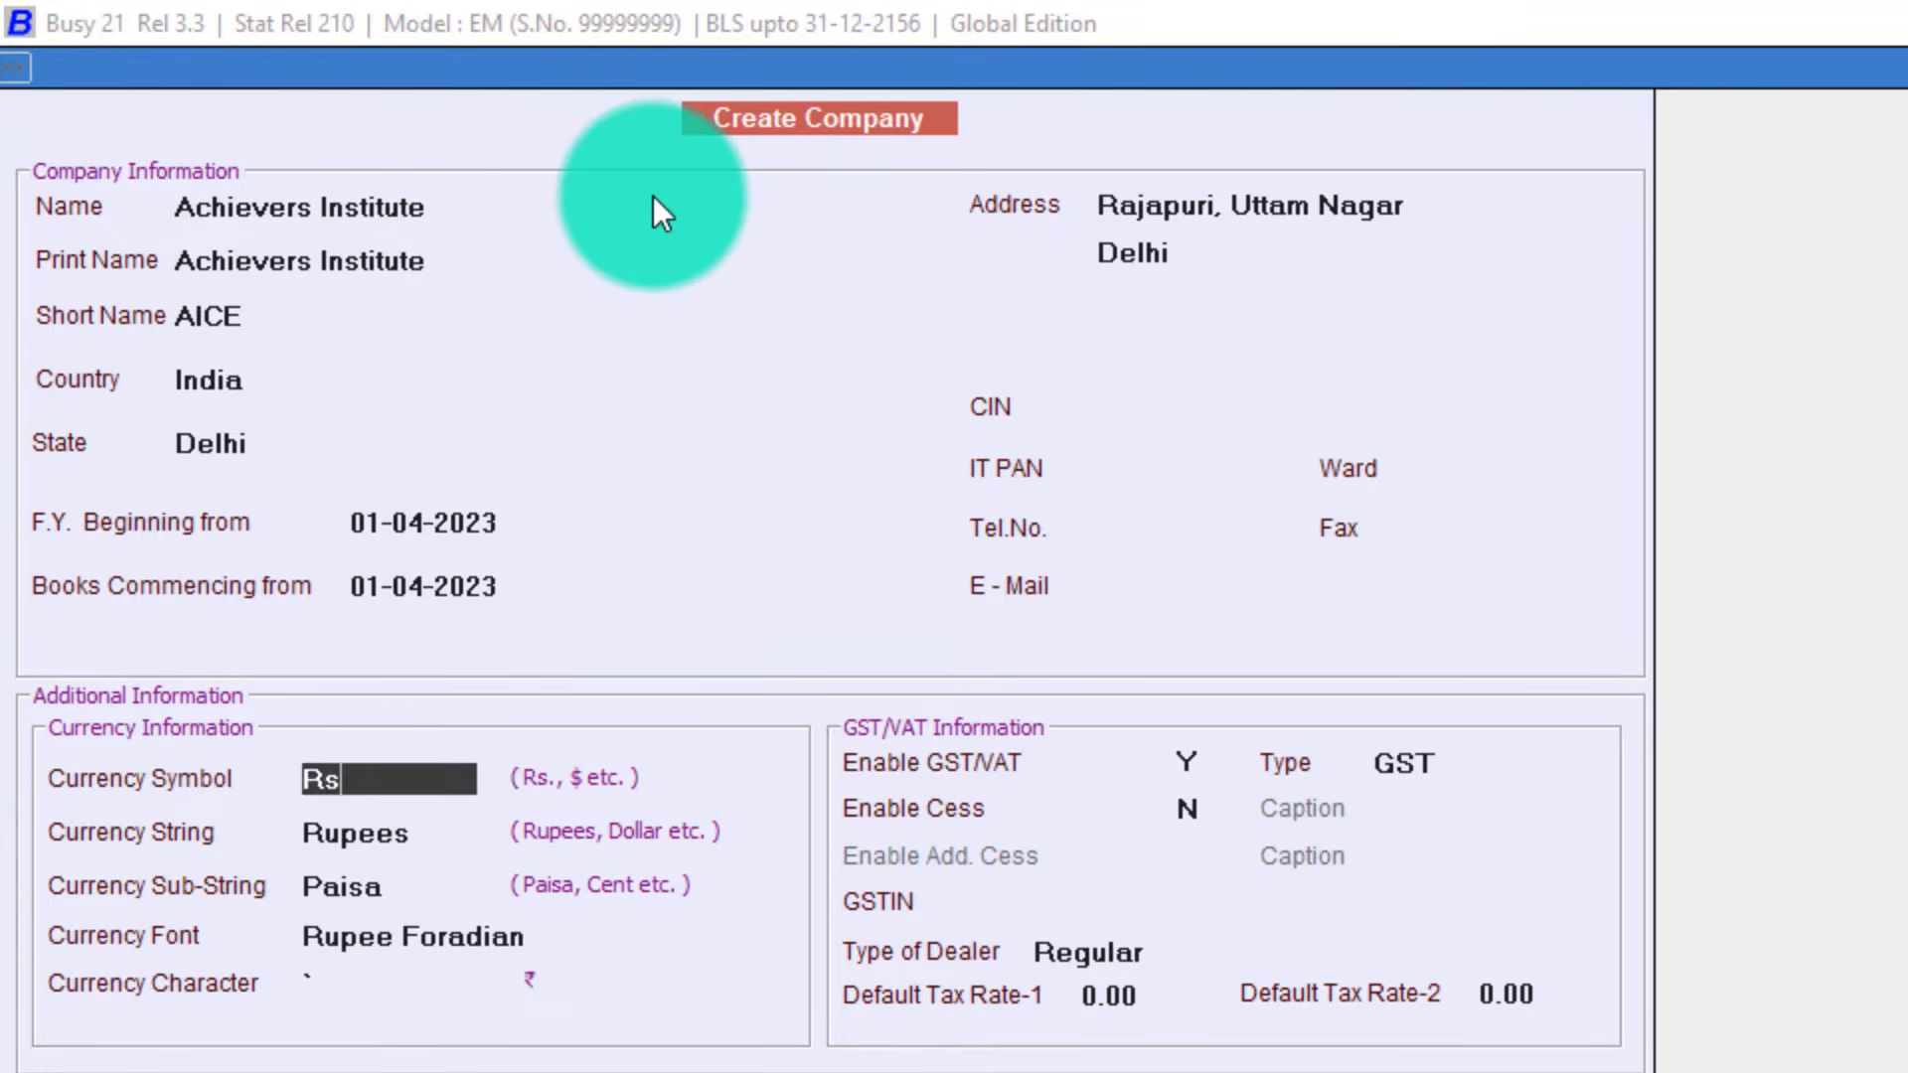
key(Return)
key(Return)
key(Return)
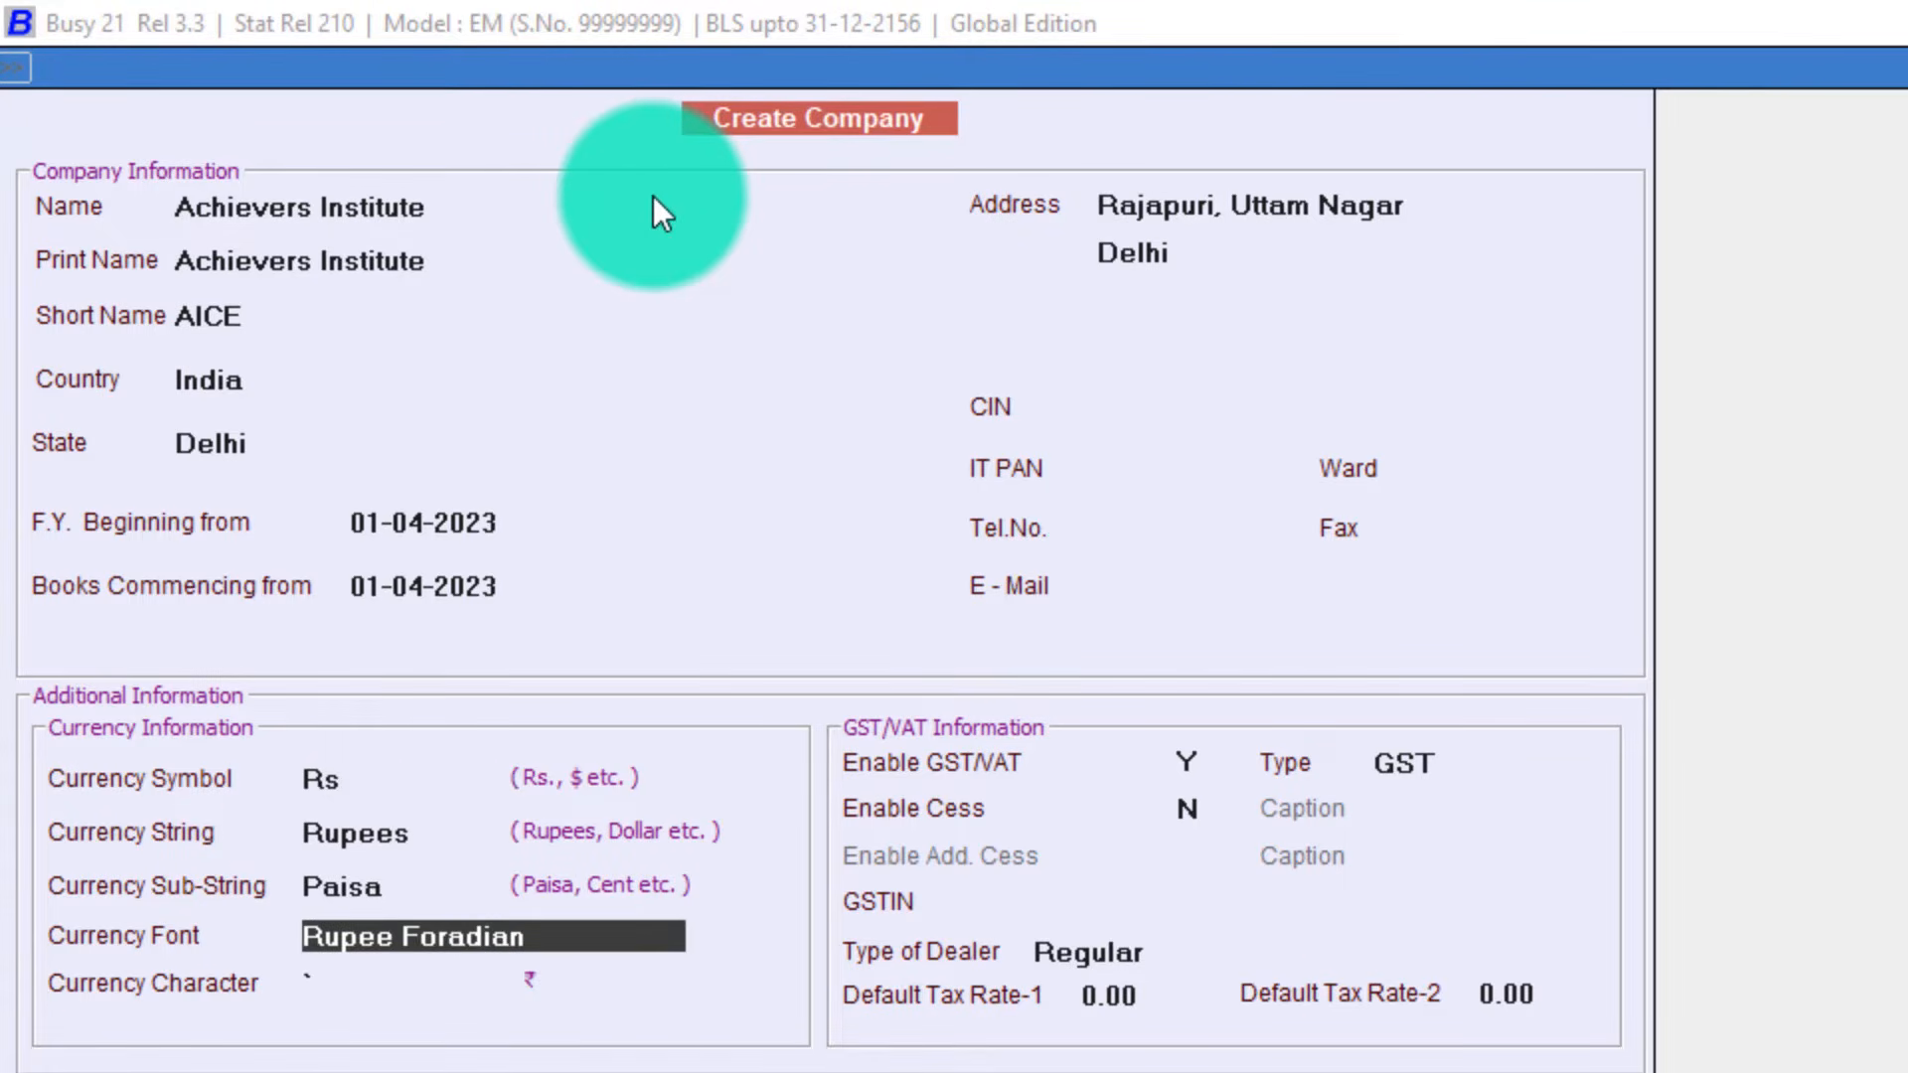
key(Return)
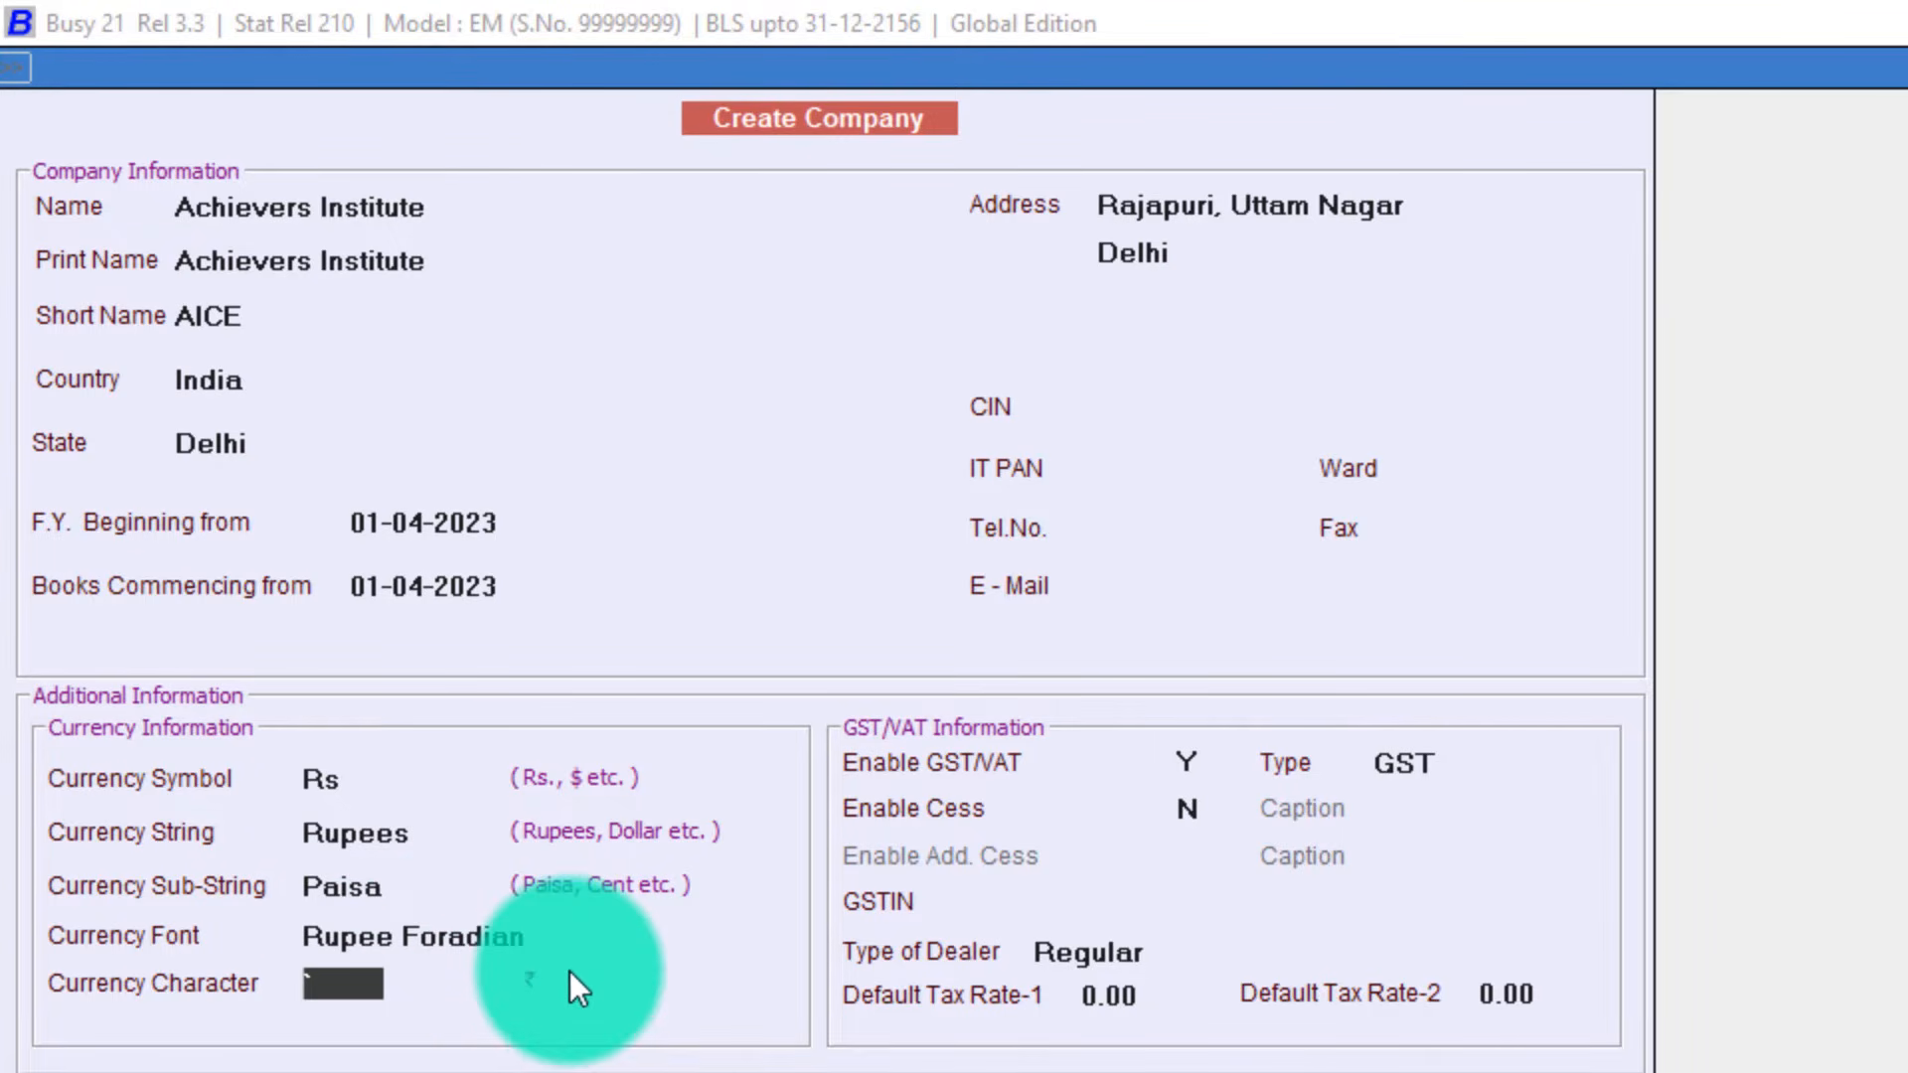
key(Return)
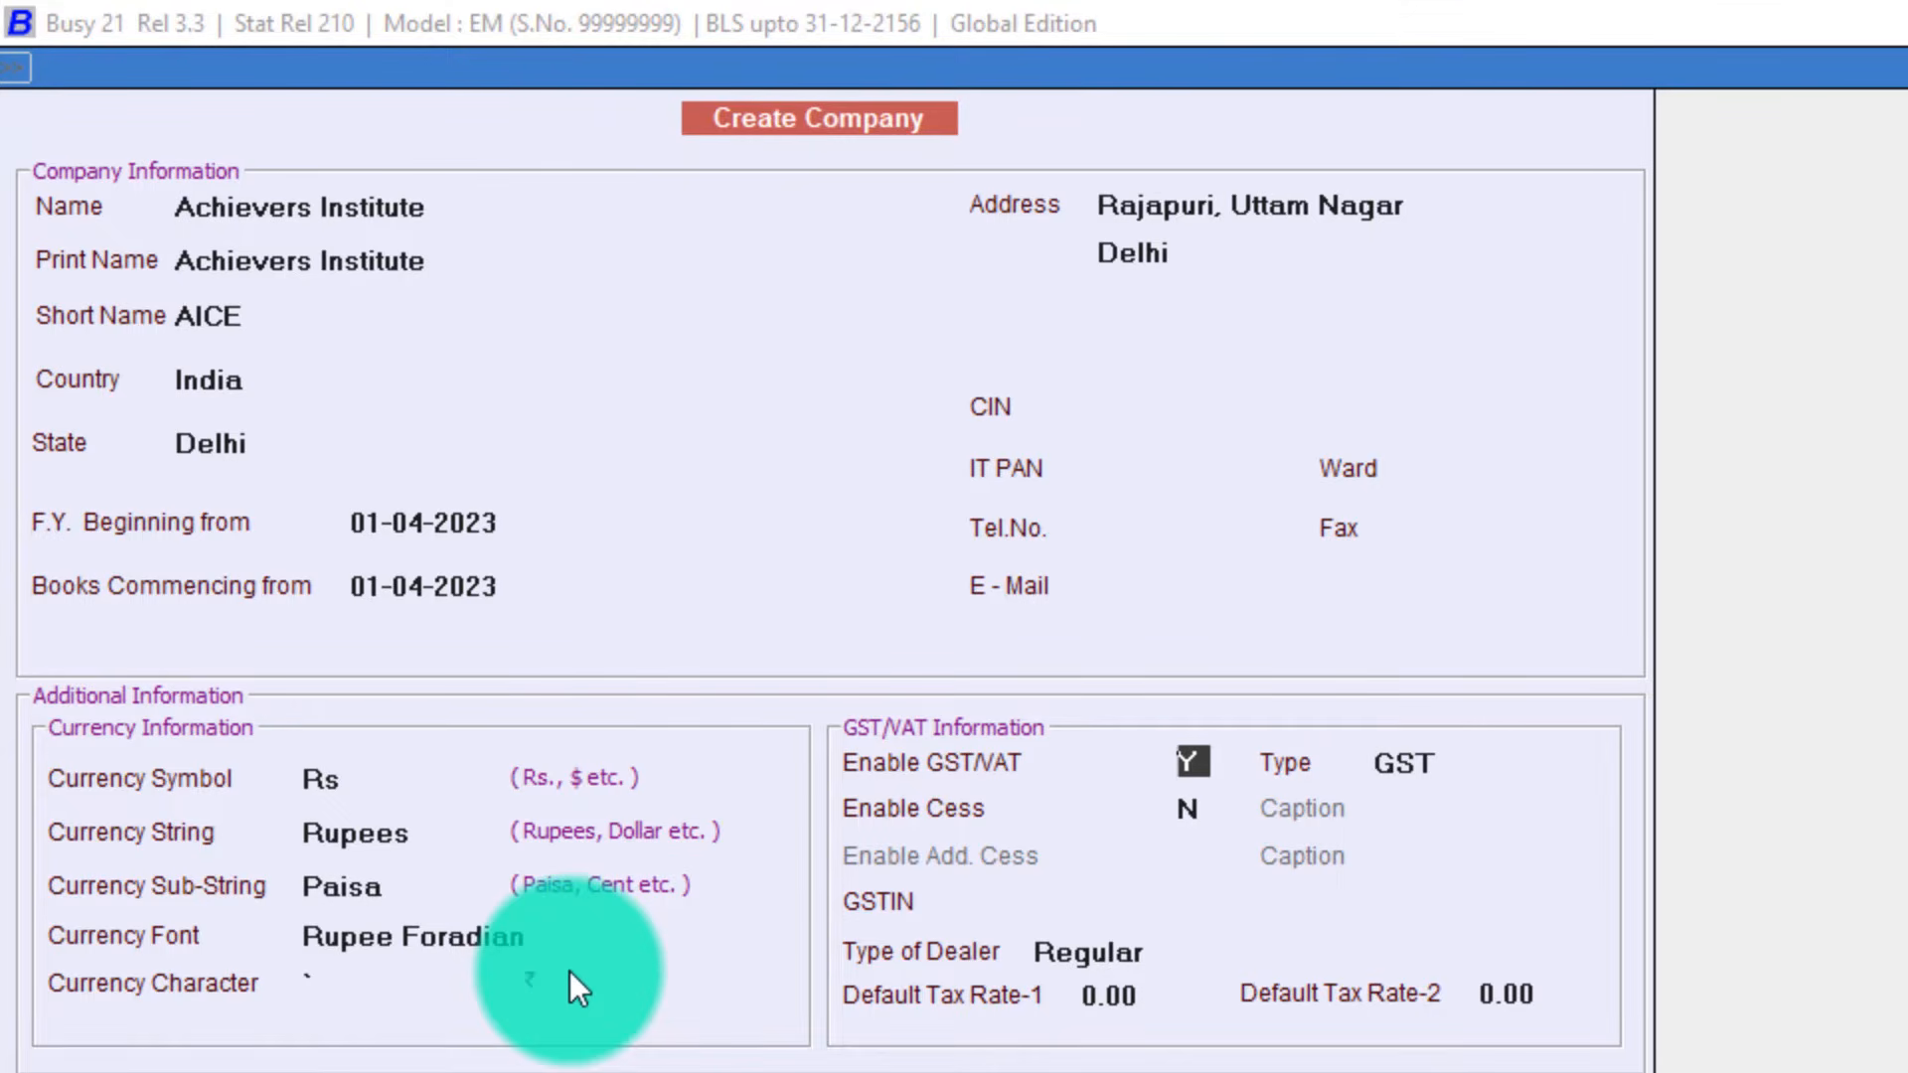
Set Enable GST/VAT to N and save the Achievers Institute company.
text(N)
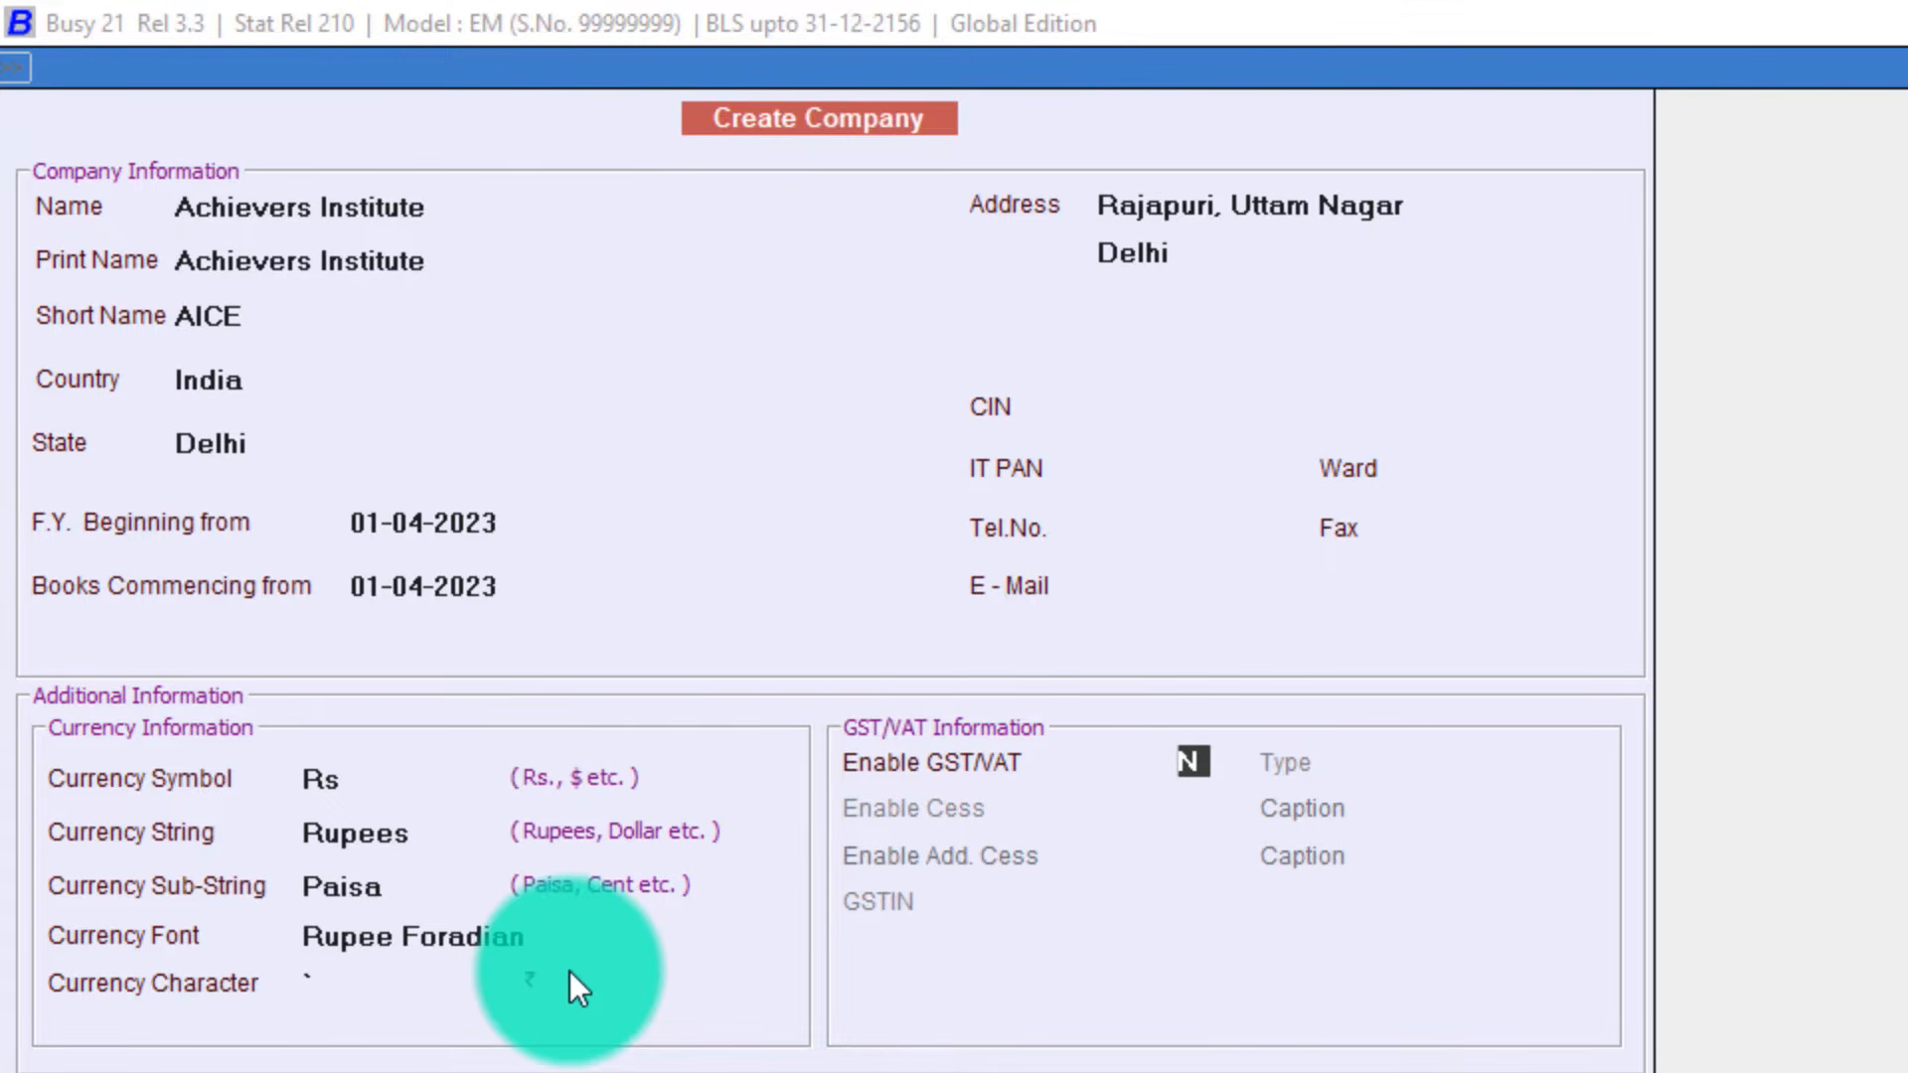
key(Return)
key(Return)
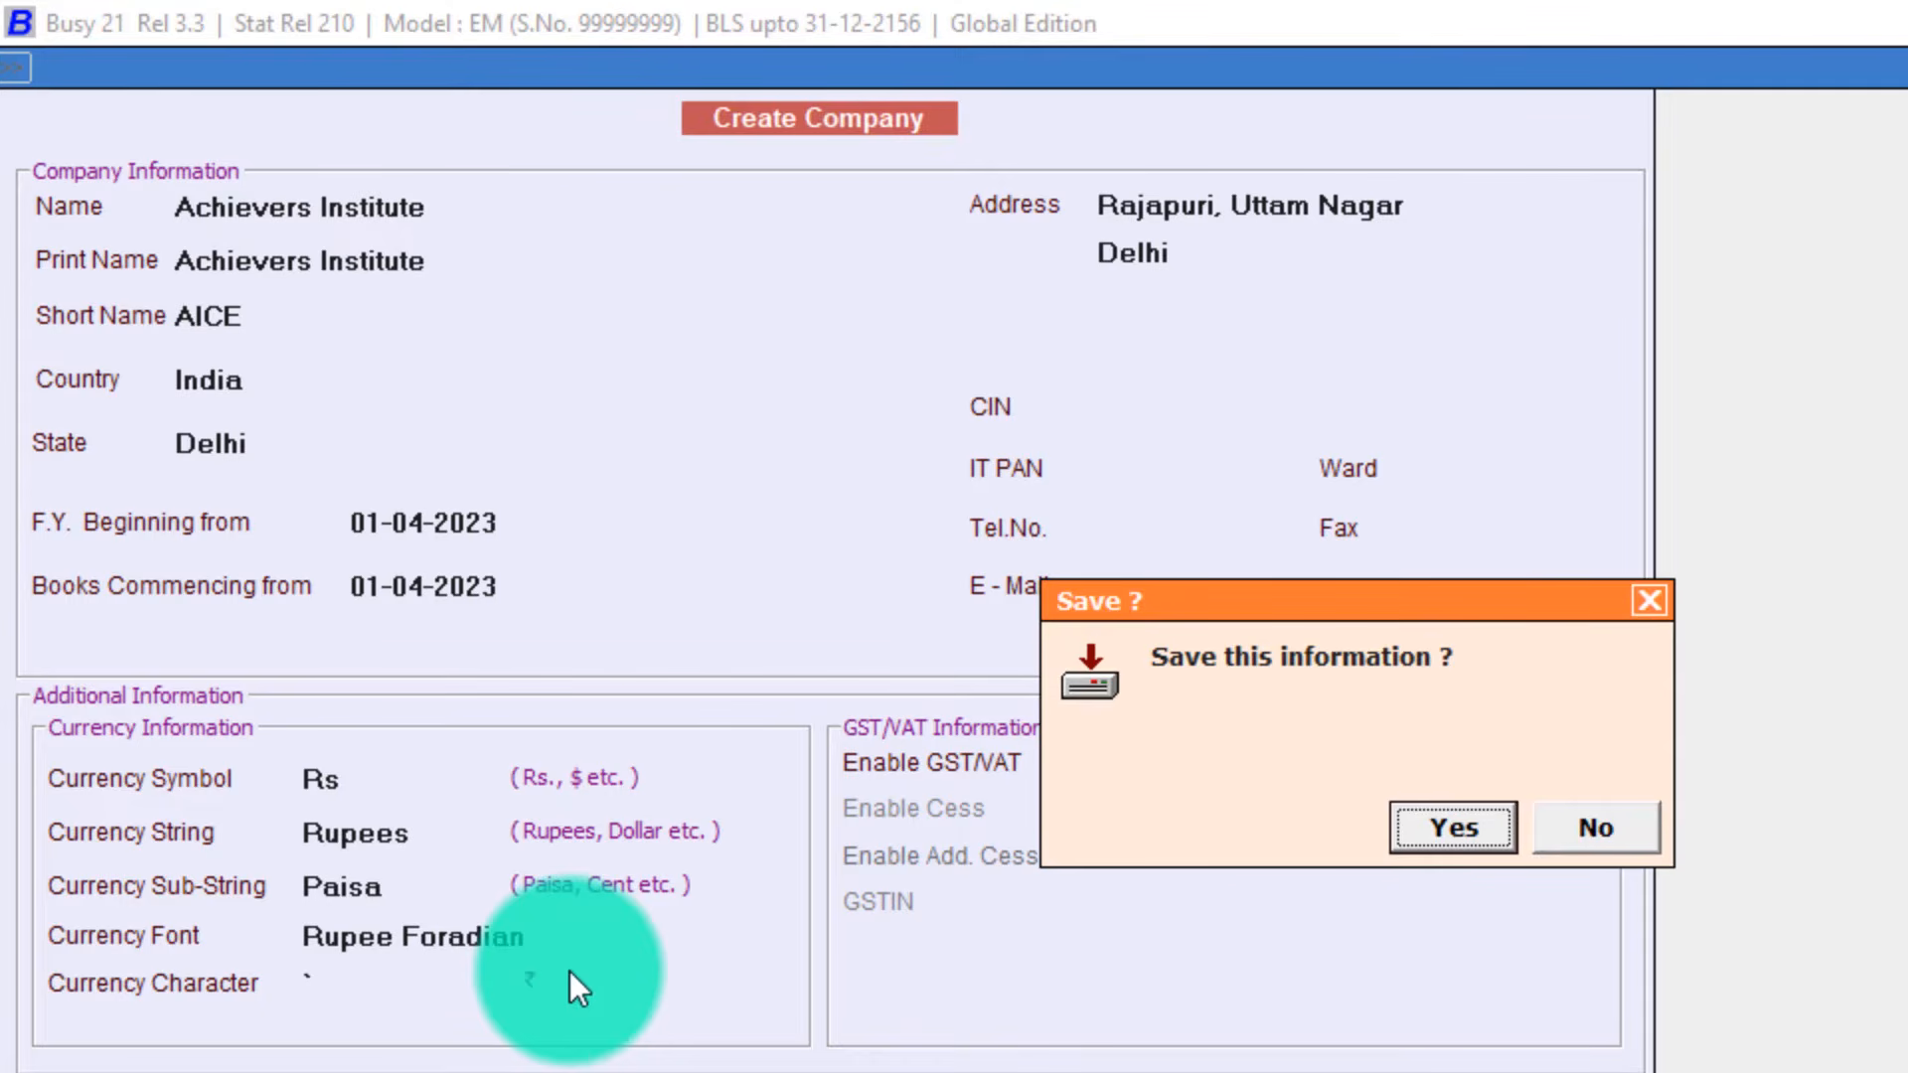
key(Return)
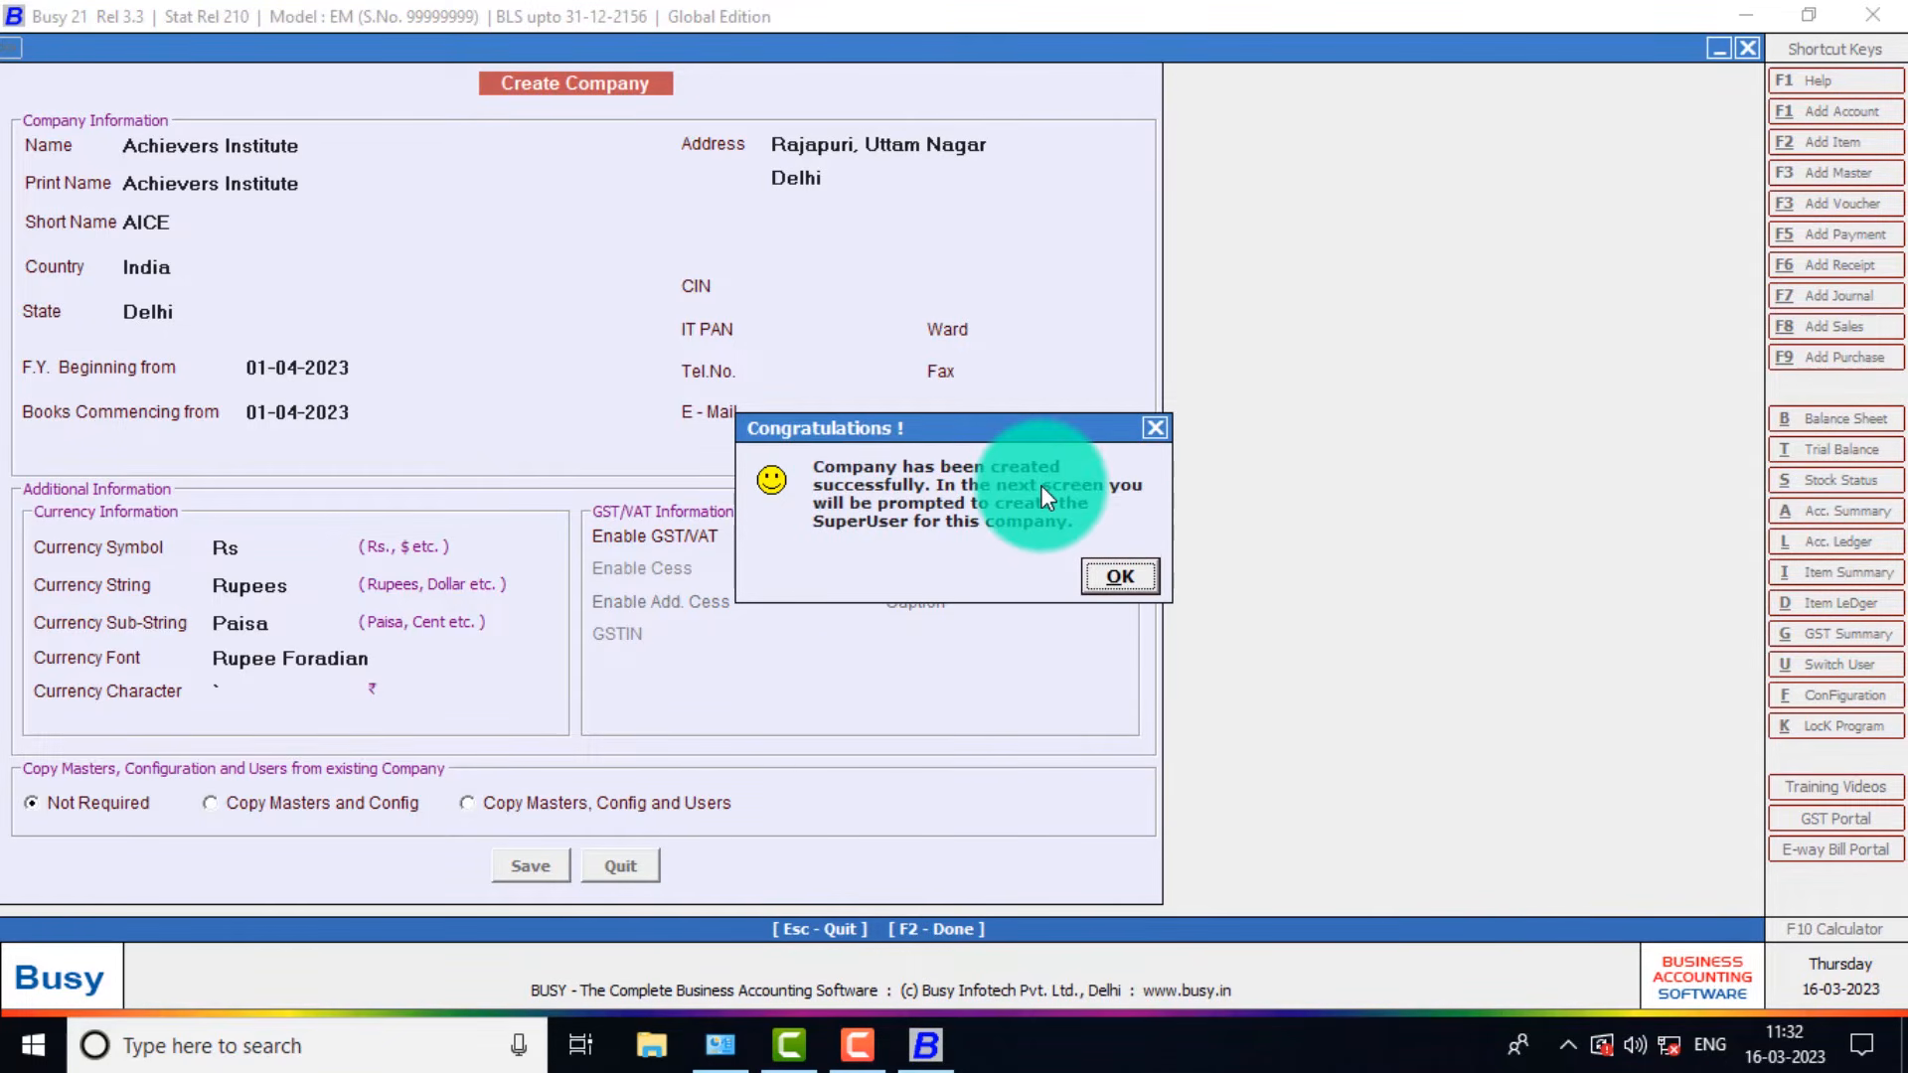
Acknowledge the creation message, set User Authentication Required to N, and save to open the company.
click(1118, 578)
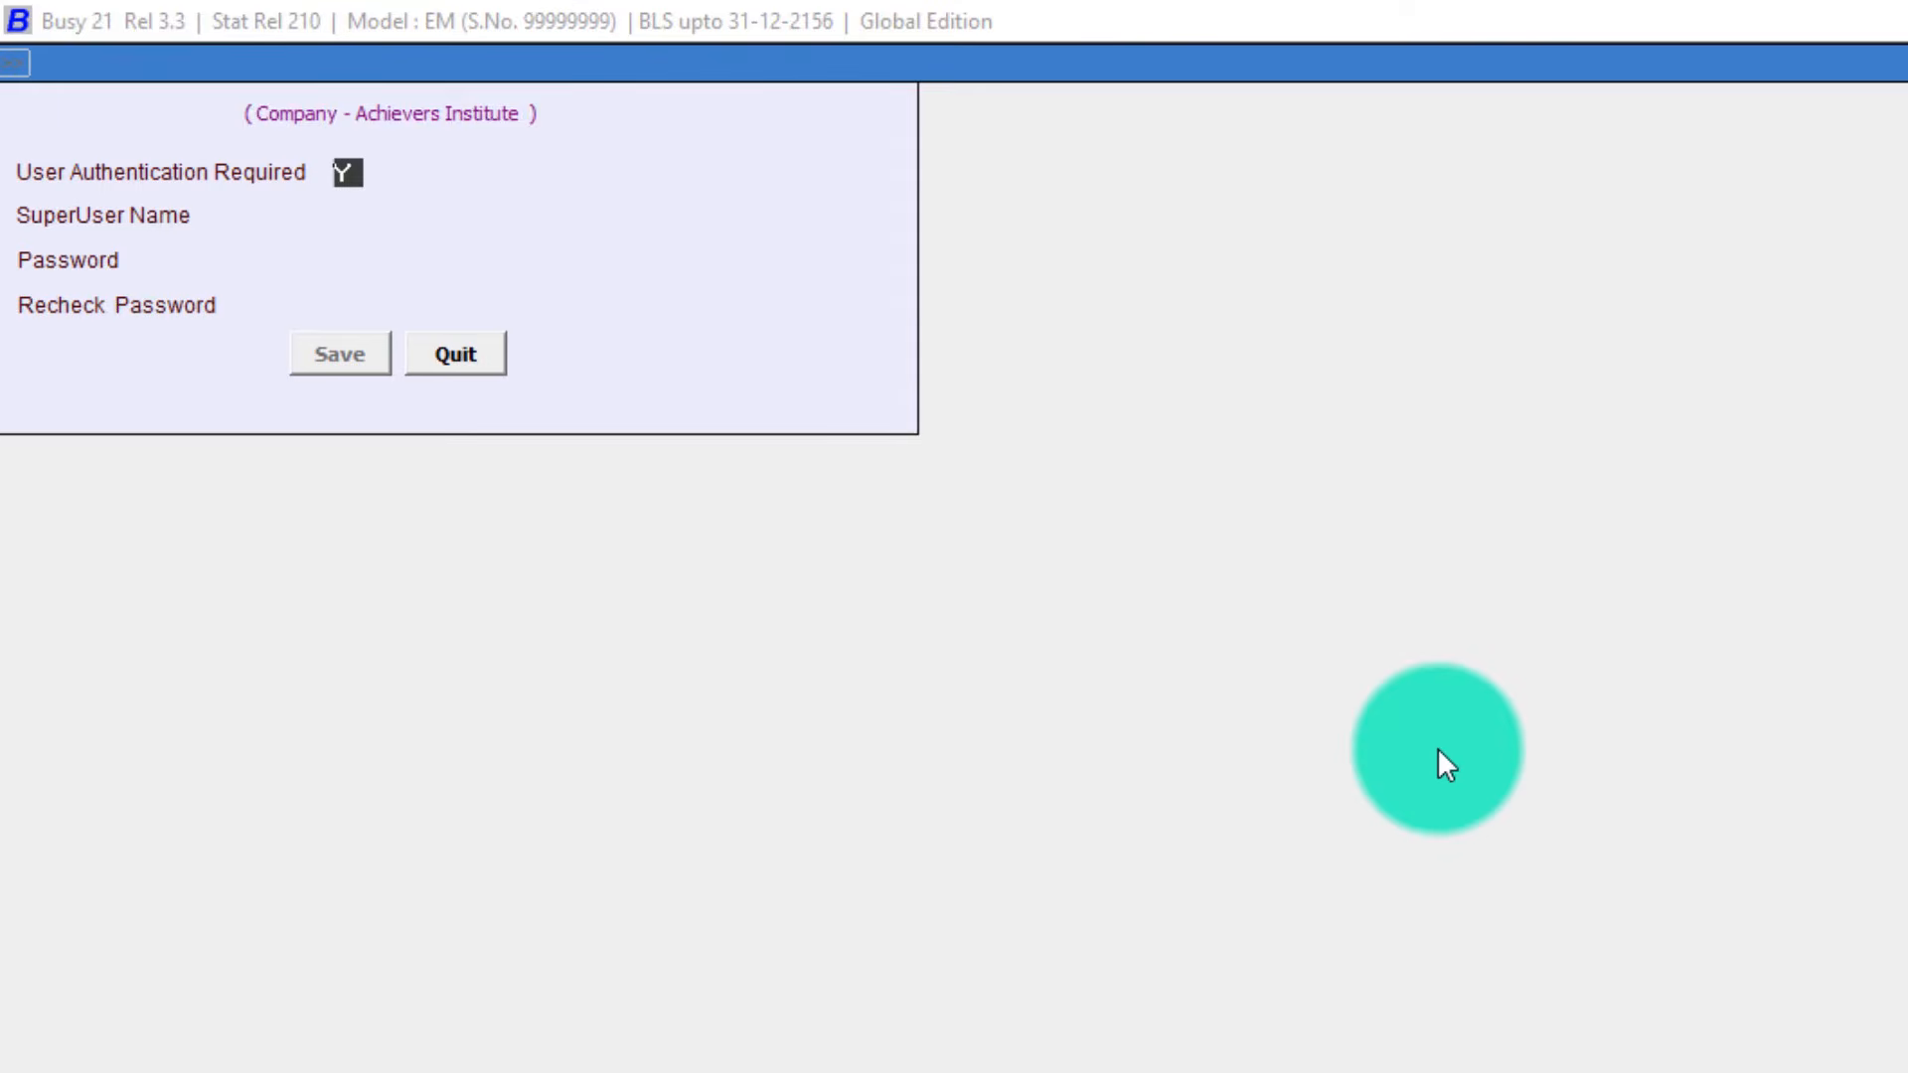
text(N)
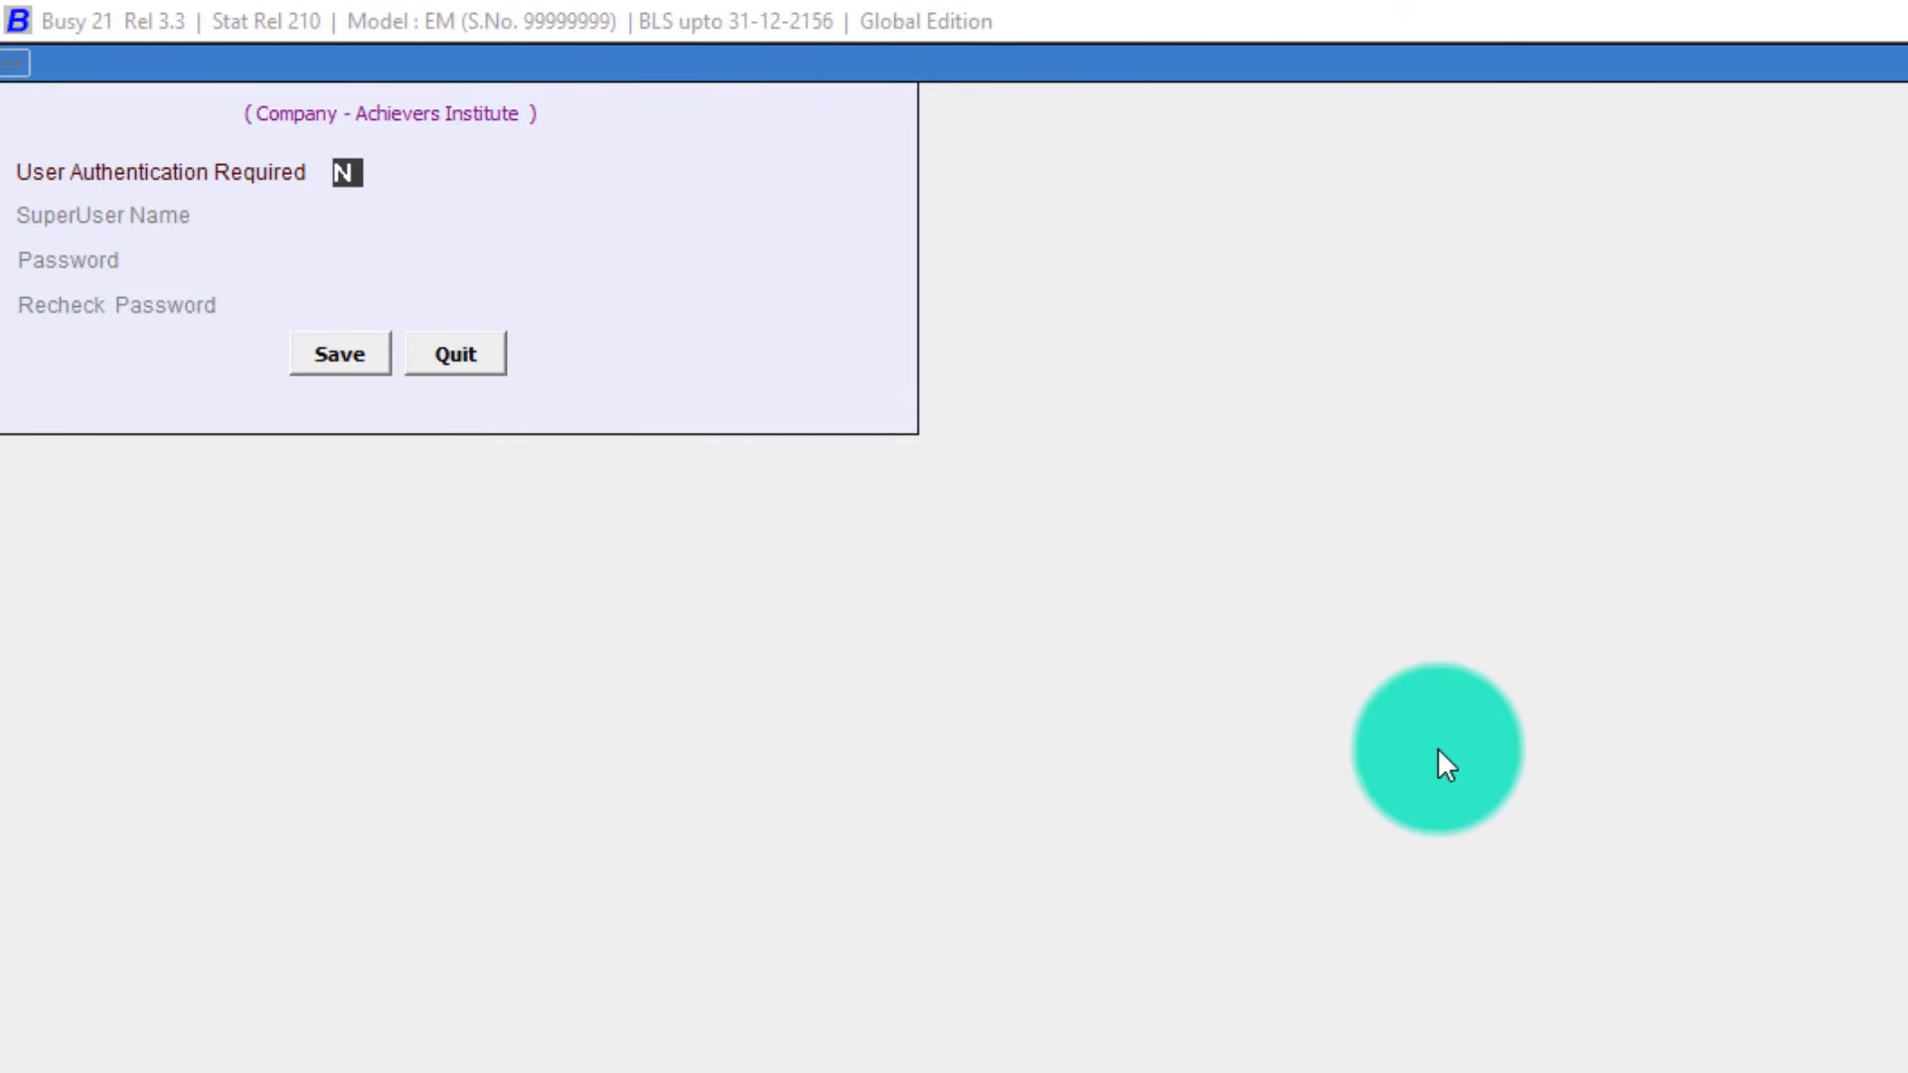
text(Y)
key(Return)
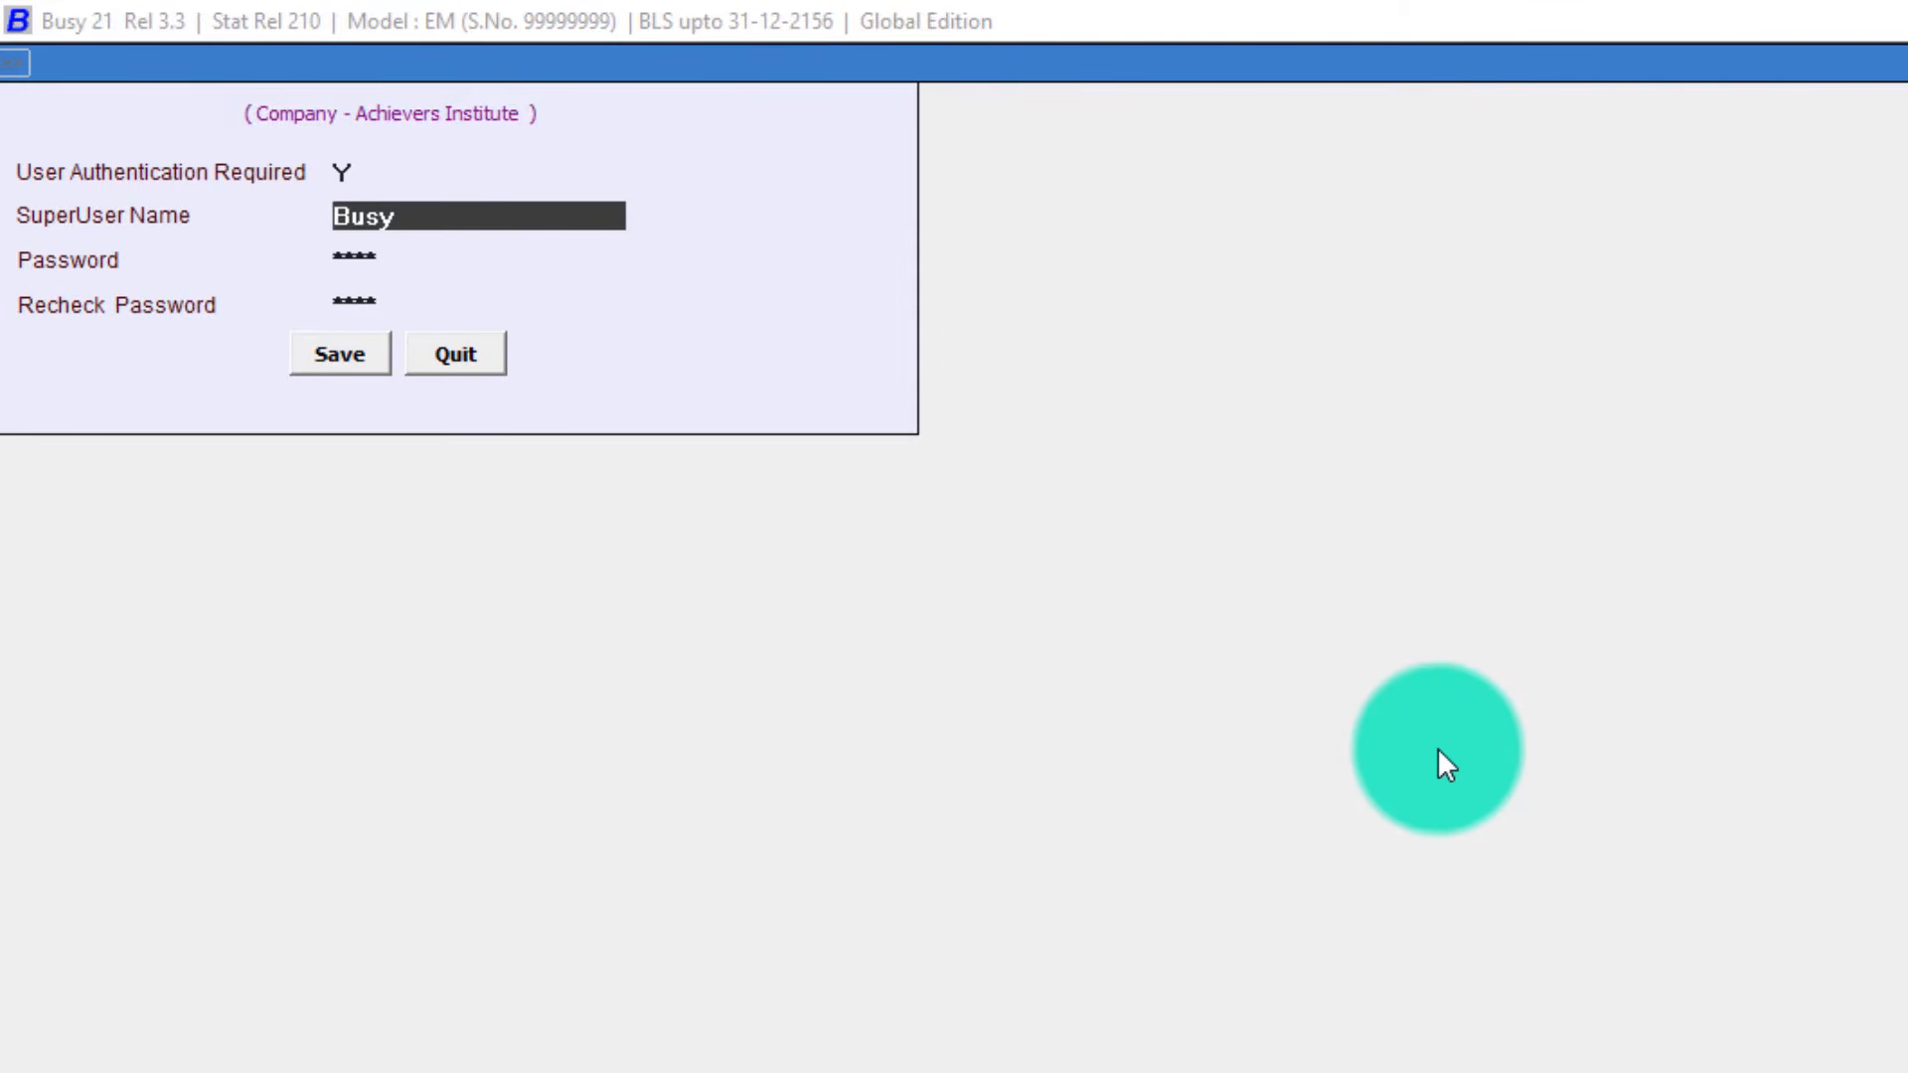
key(Return)
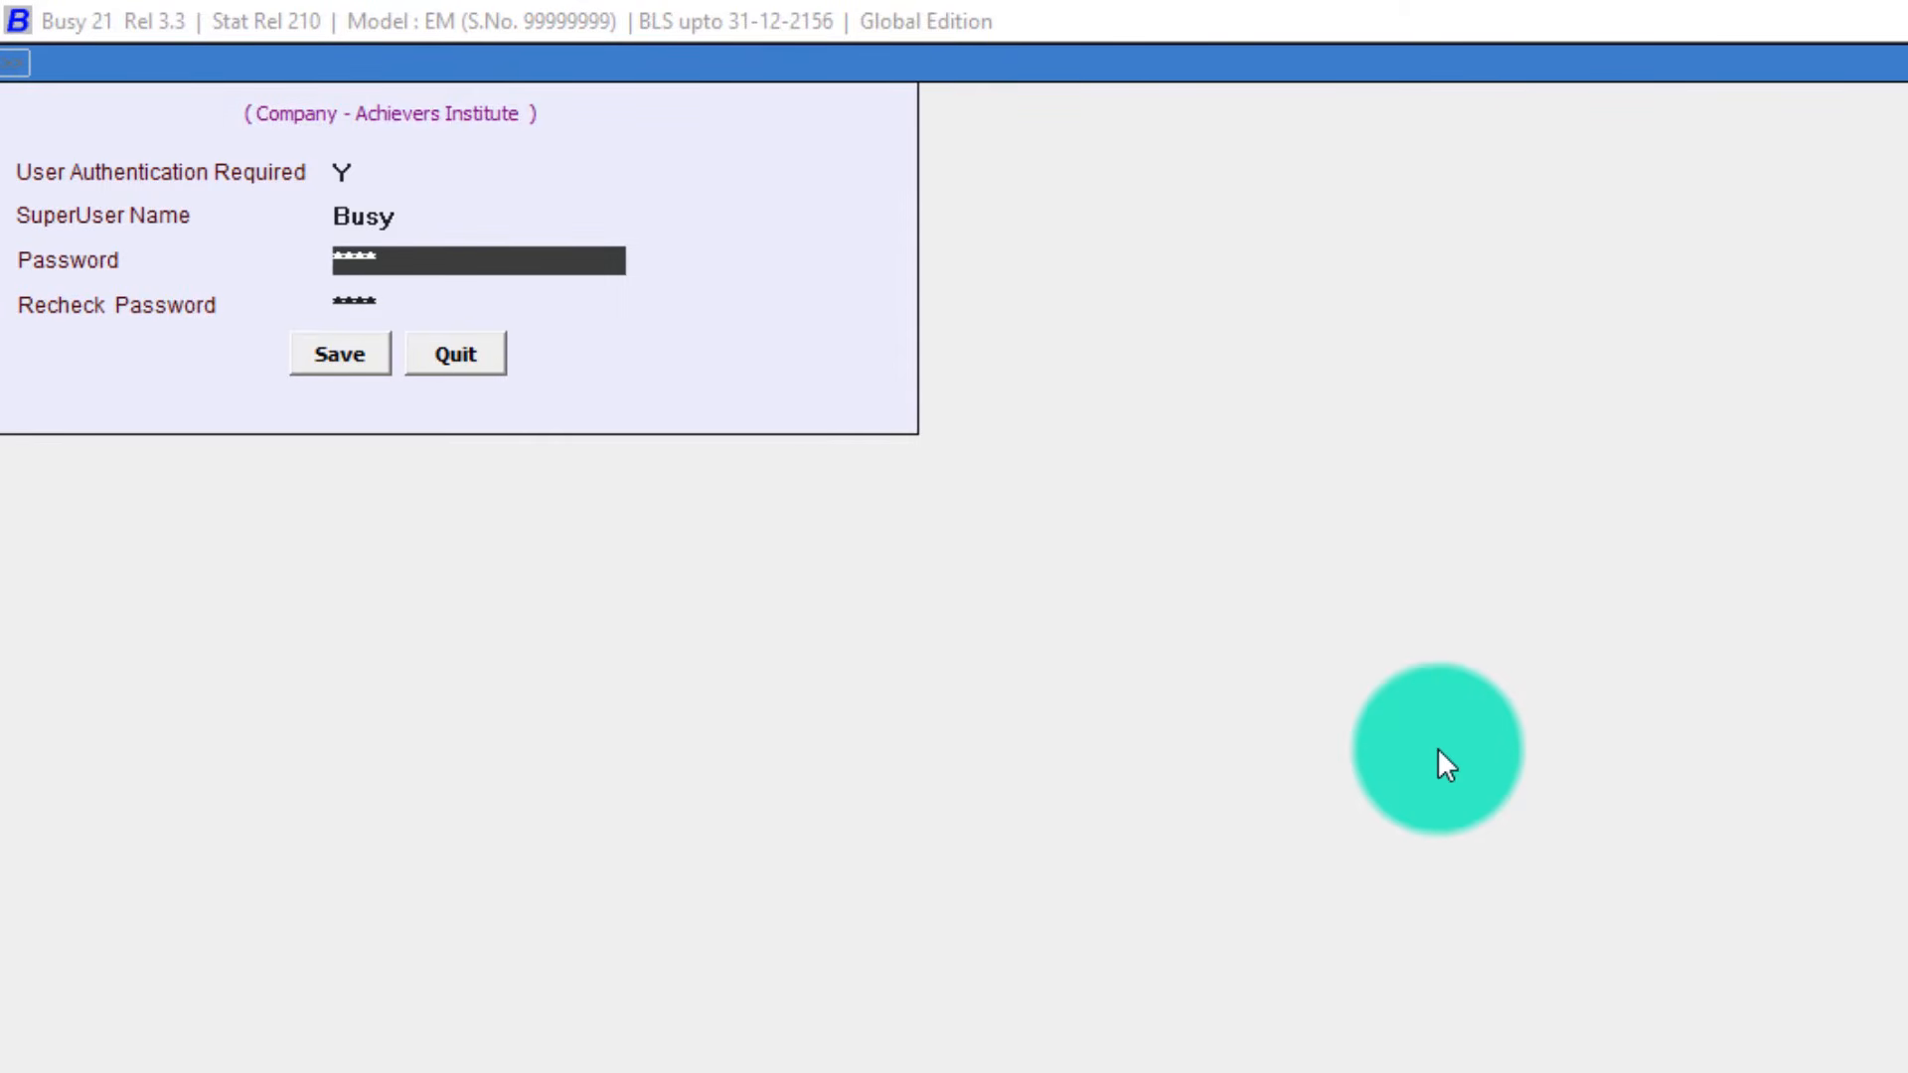
key(Return)
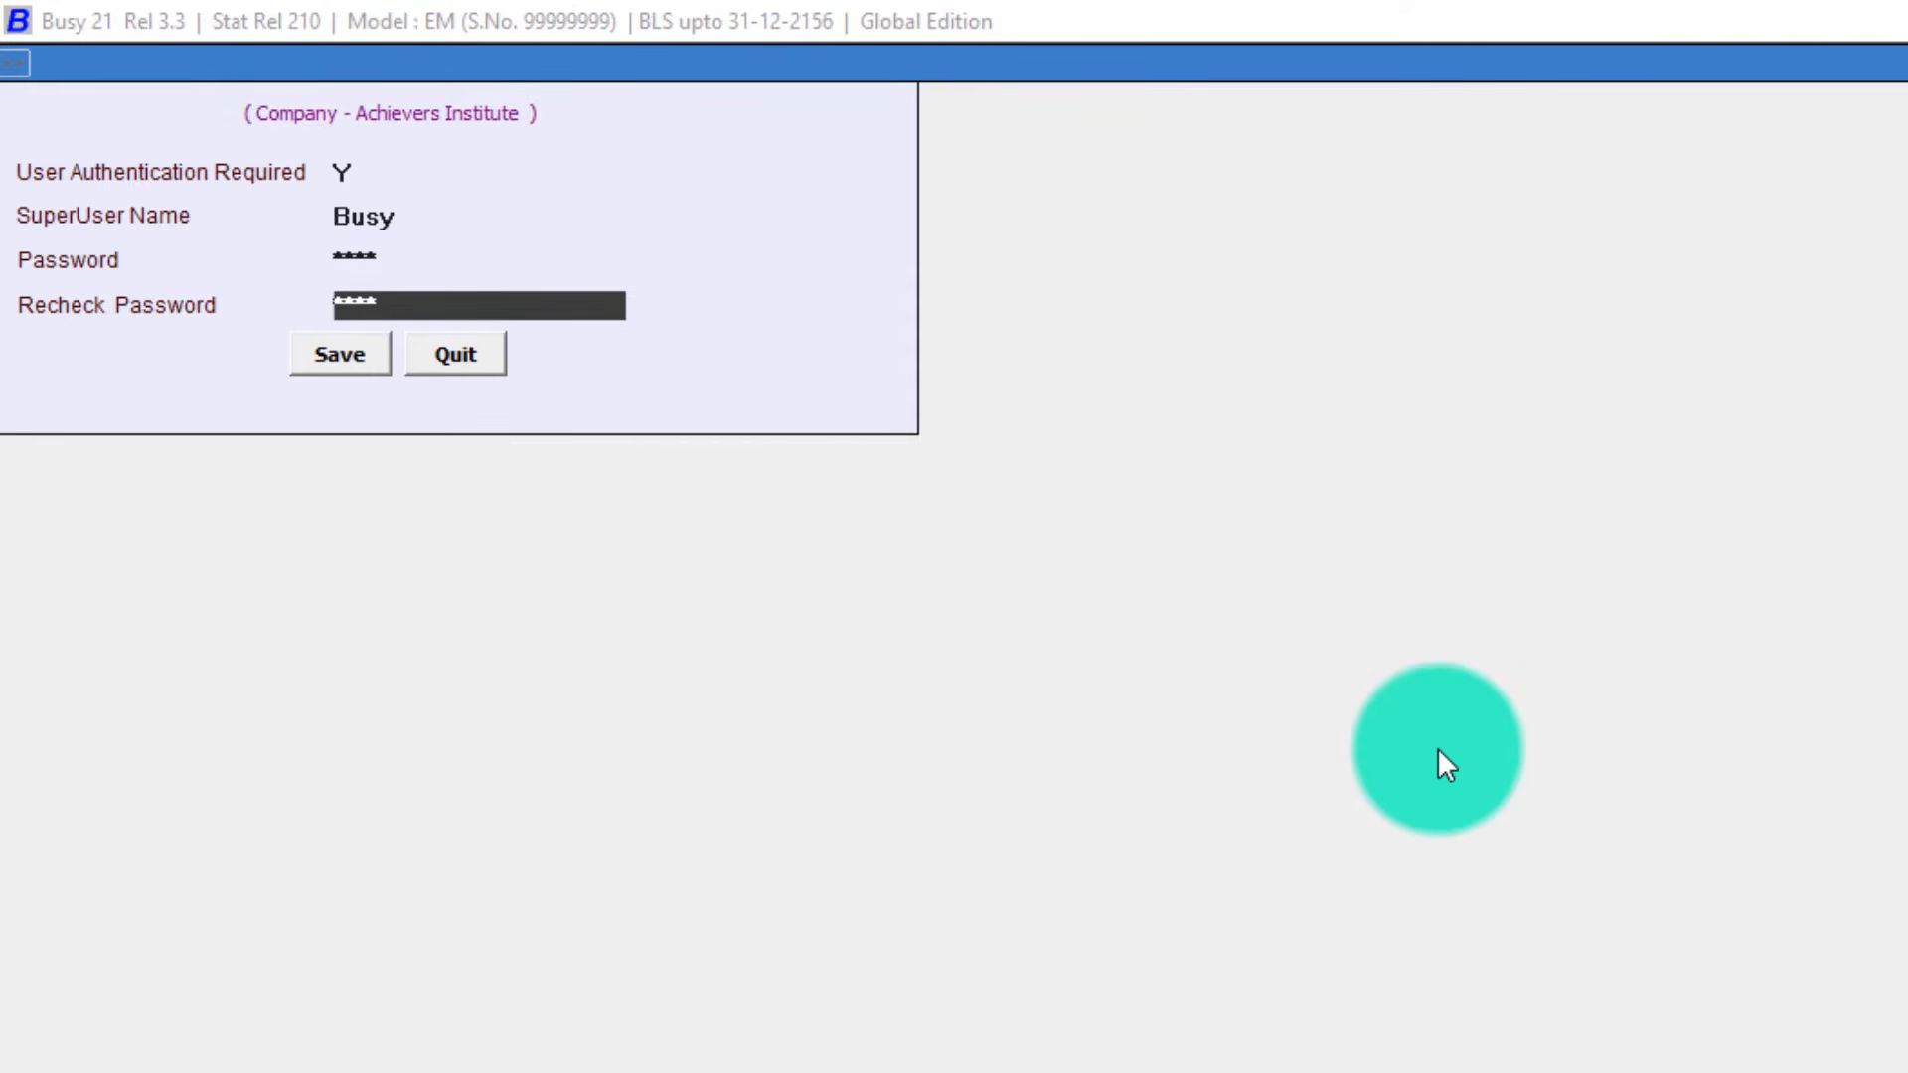
key(Up)
key(Return)
key(Up)
key(Return)
key(Return)
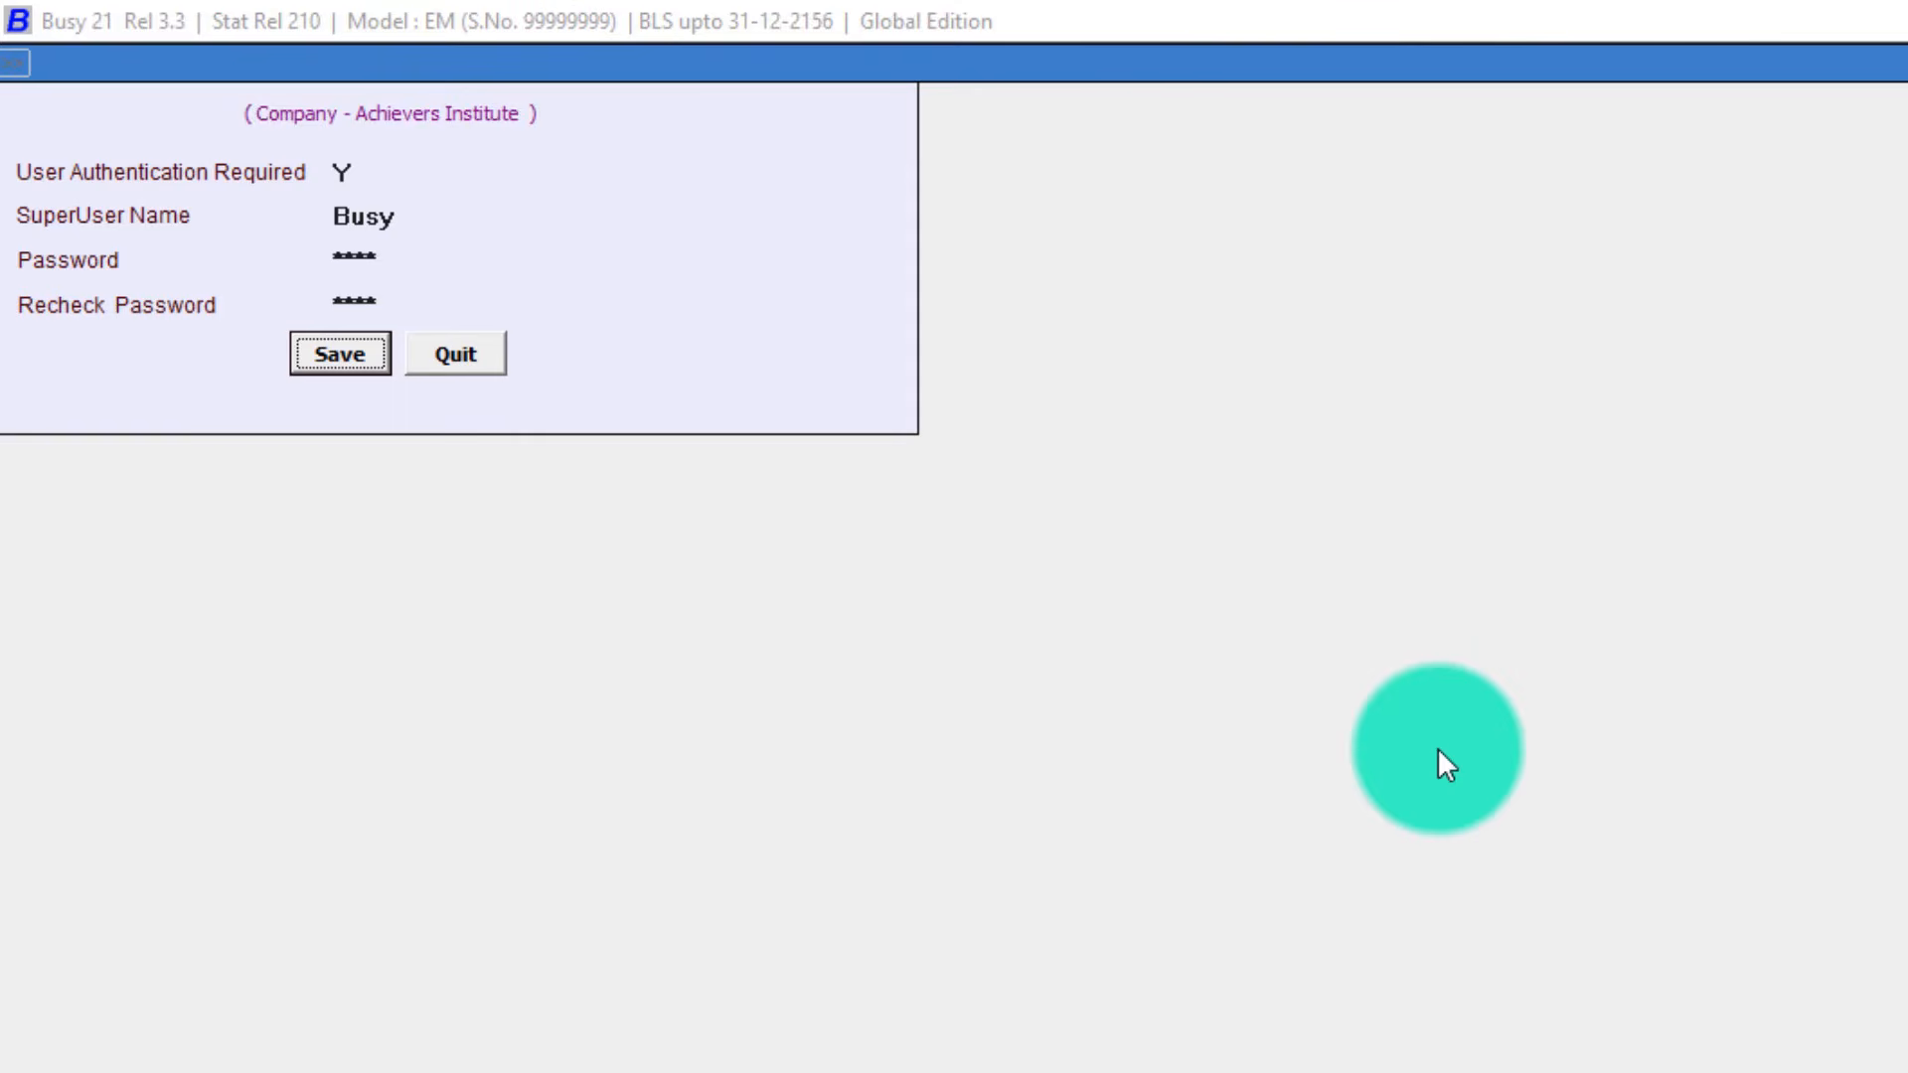
click(357, 172)
click(357, 172)
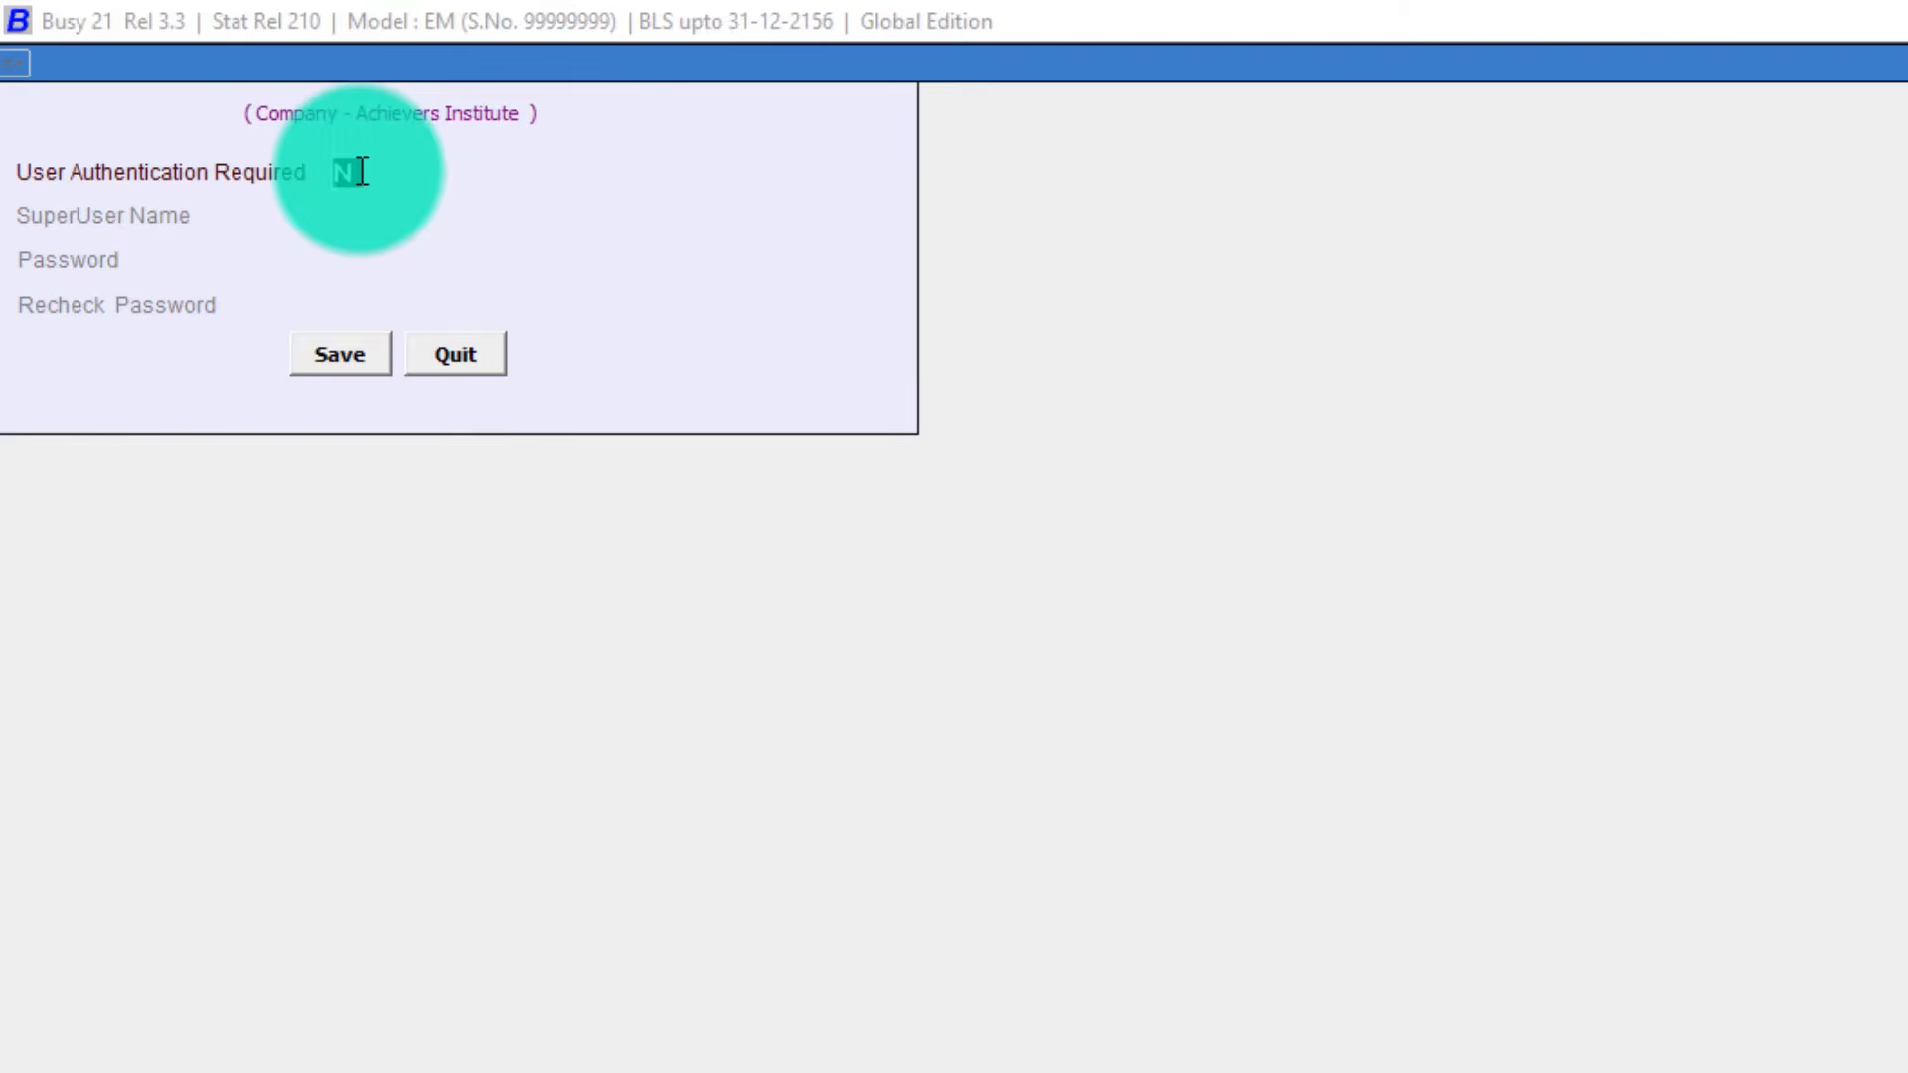
key(Return)
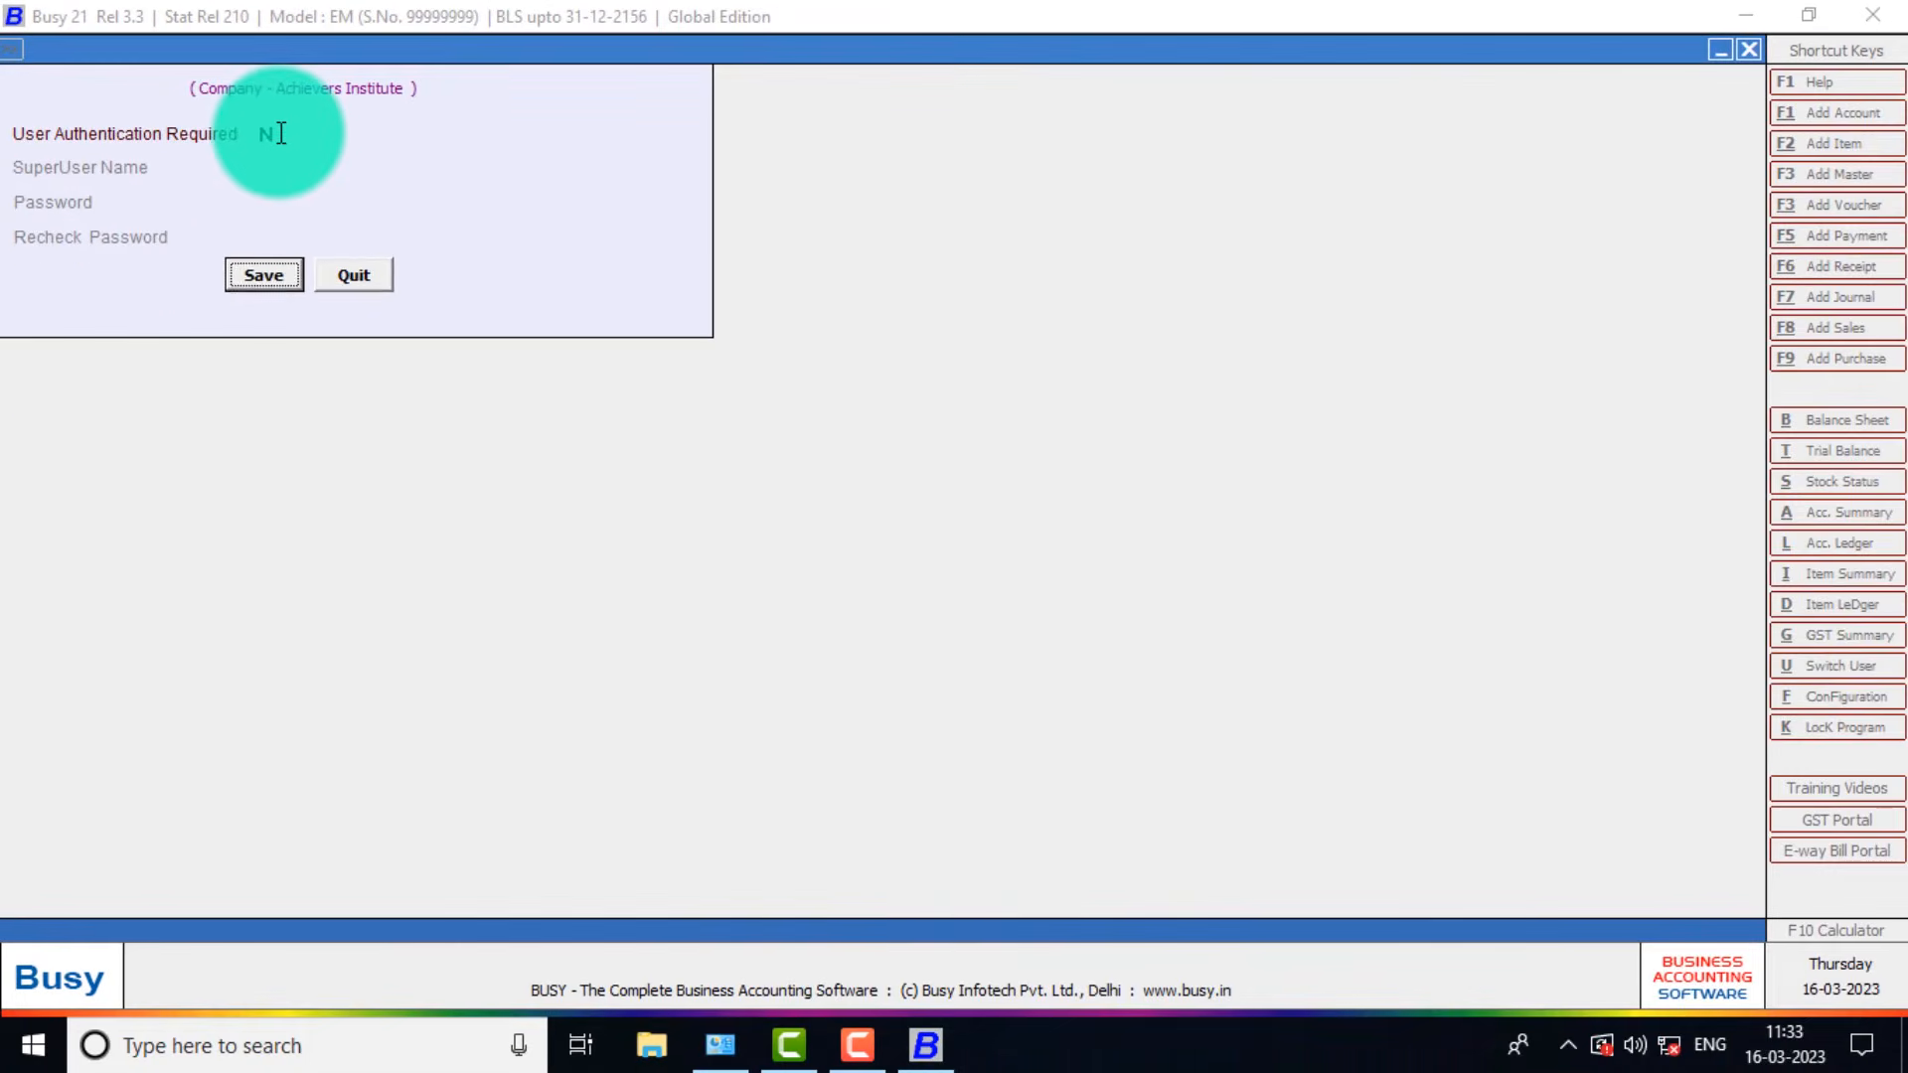
key(Return)
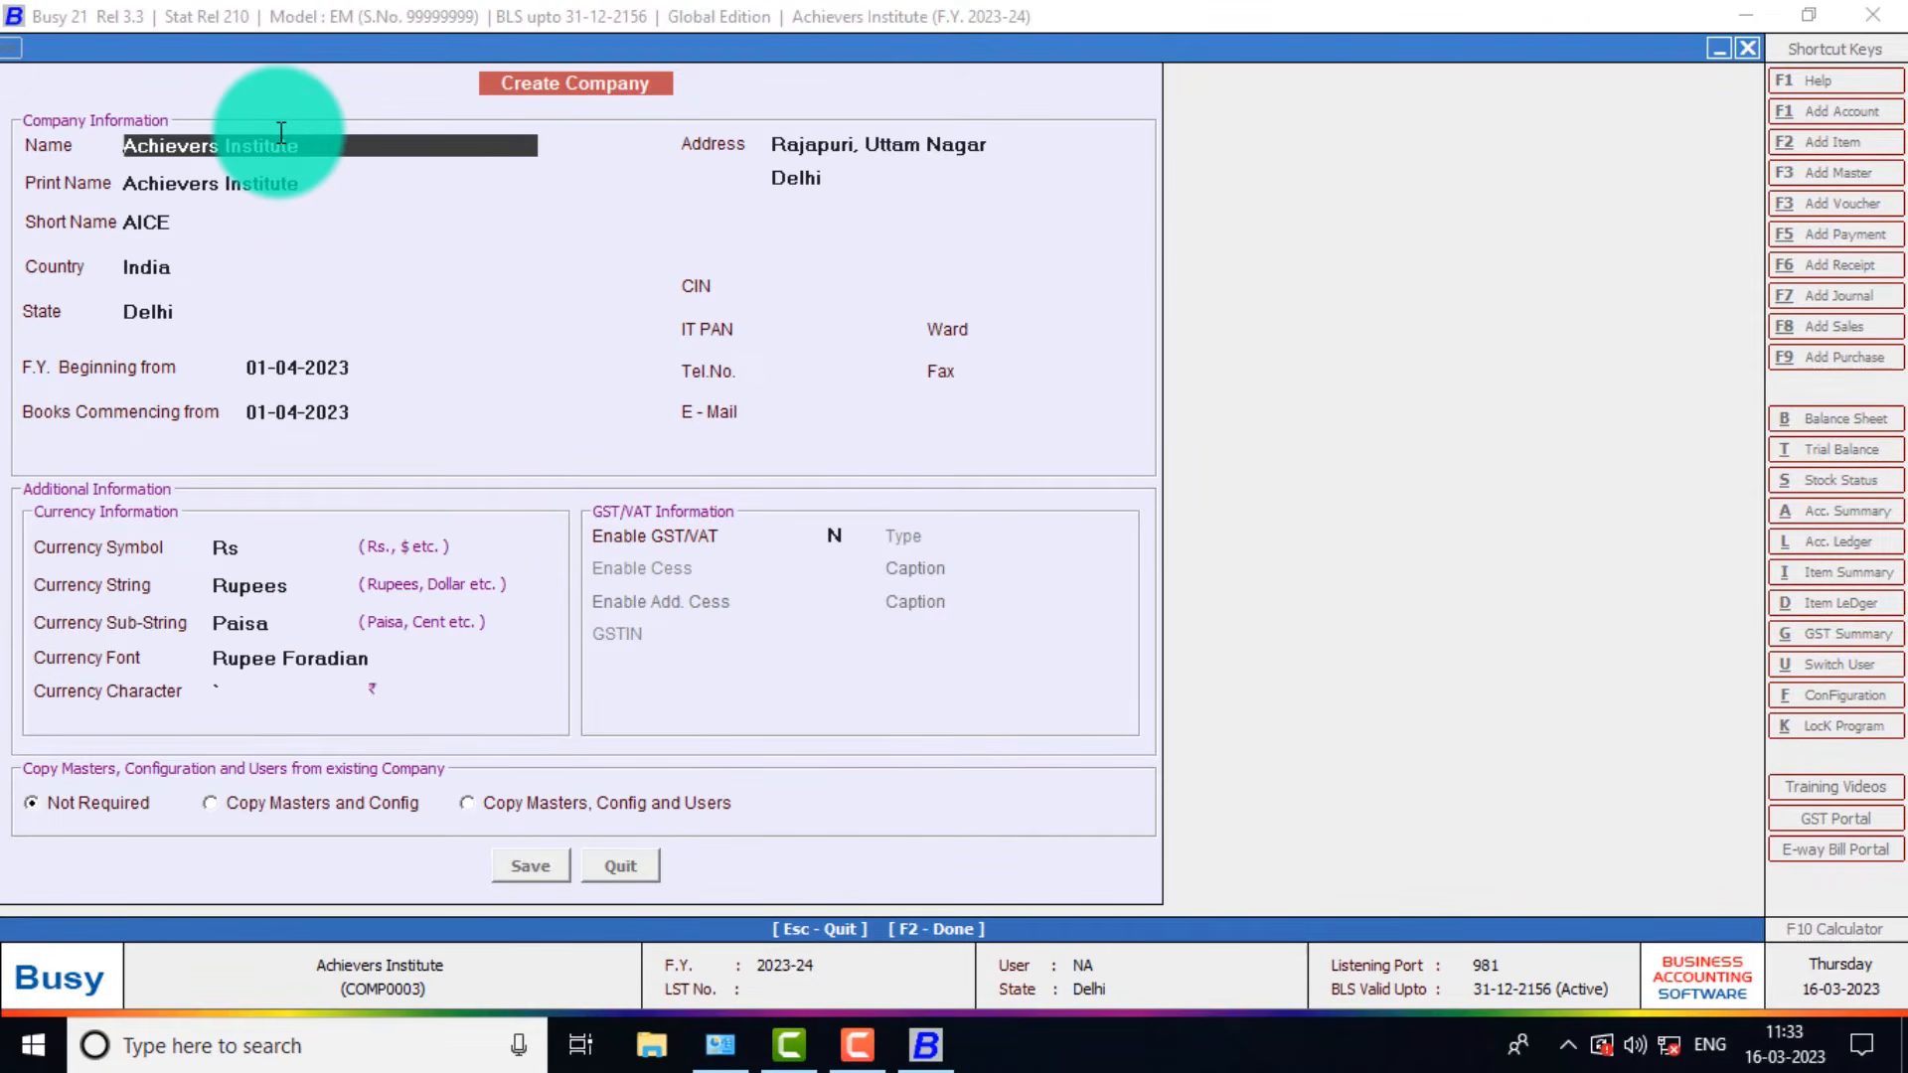
Close the company details with F2 and choose Exit in Features / Options.
key(F2)
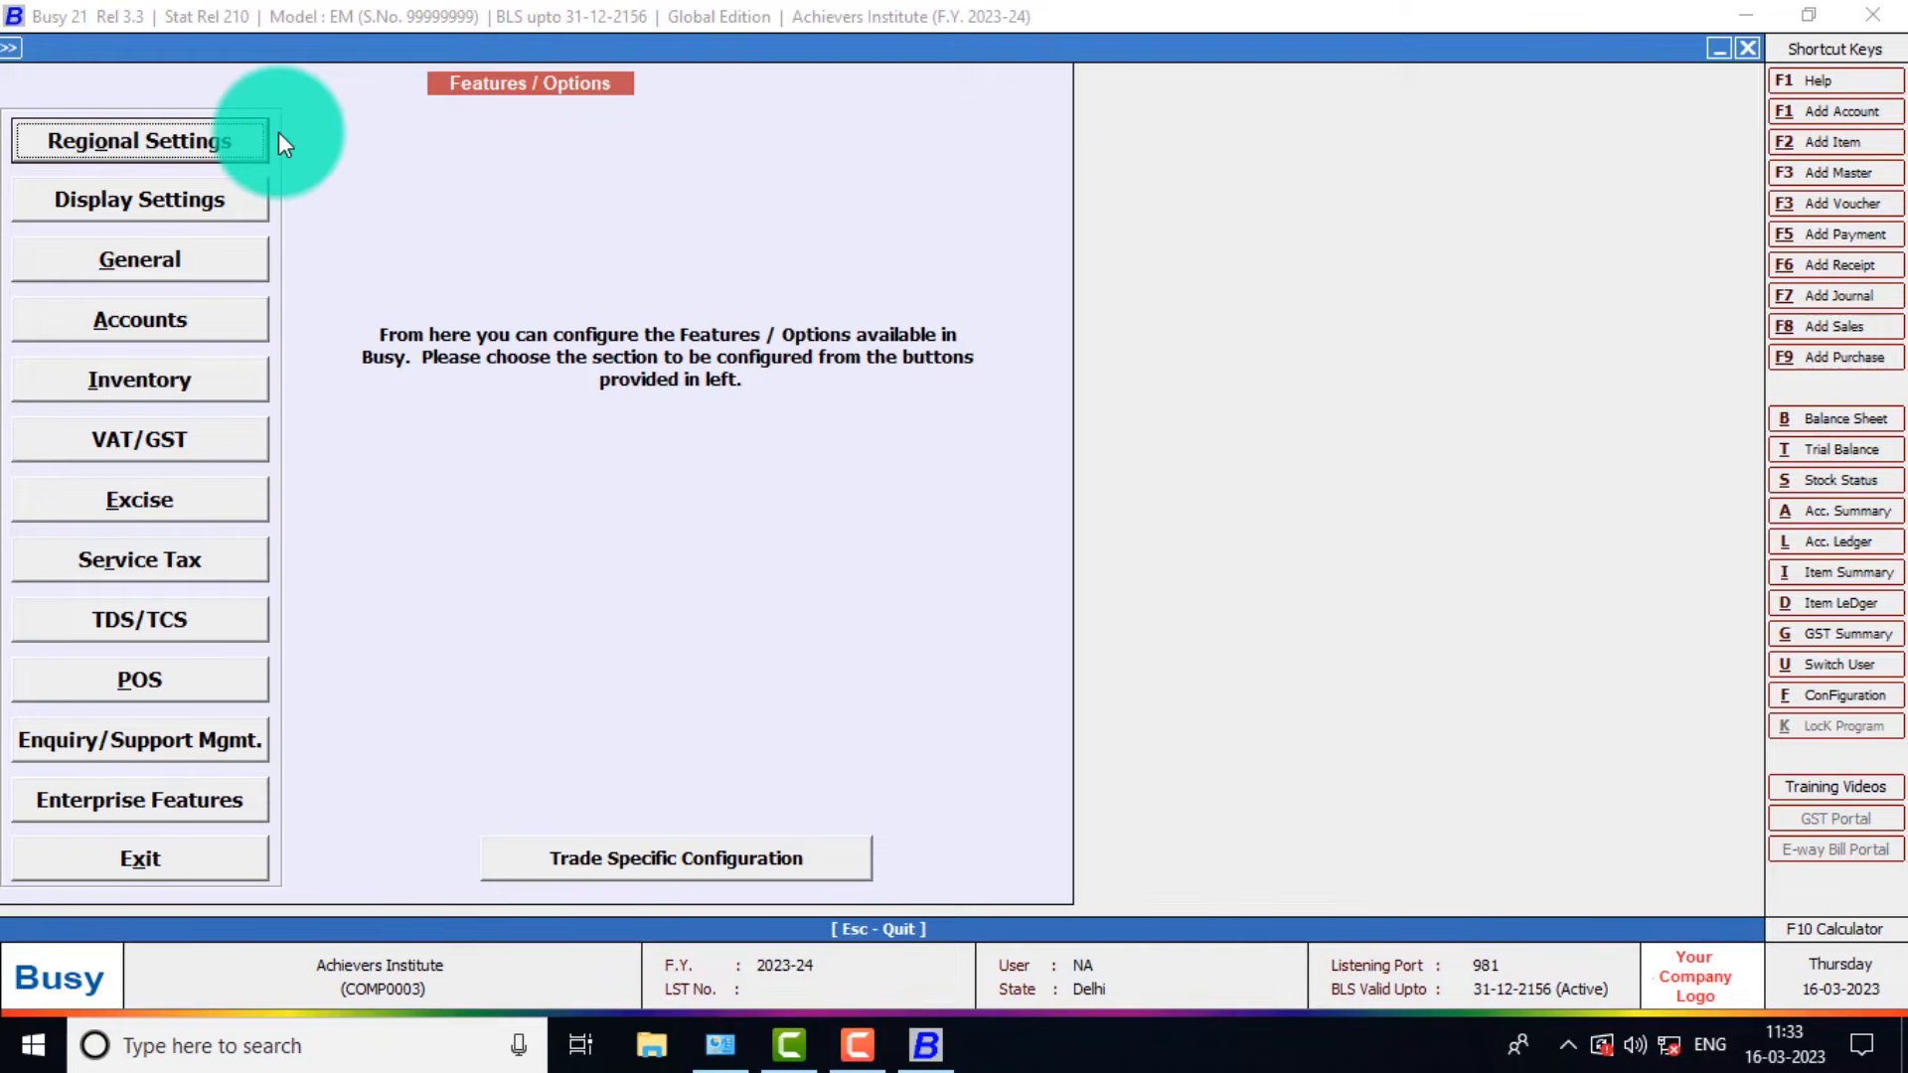
key(Down)
key(Down)
key(Down)
key(Down)
key(Down)
key(Down)
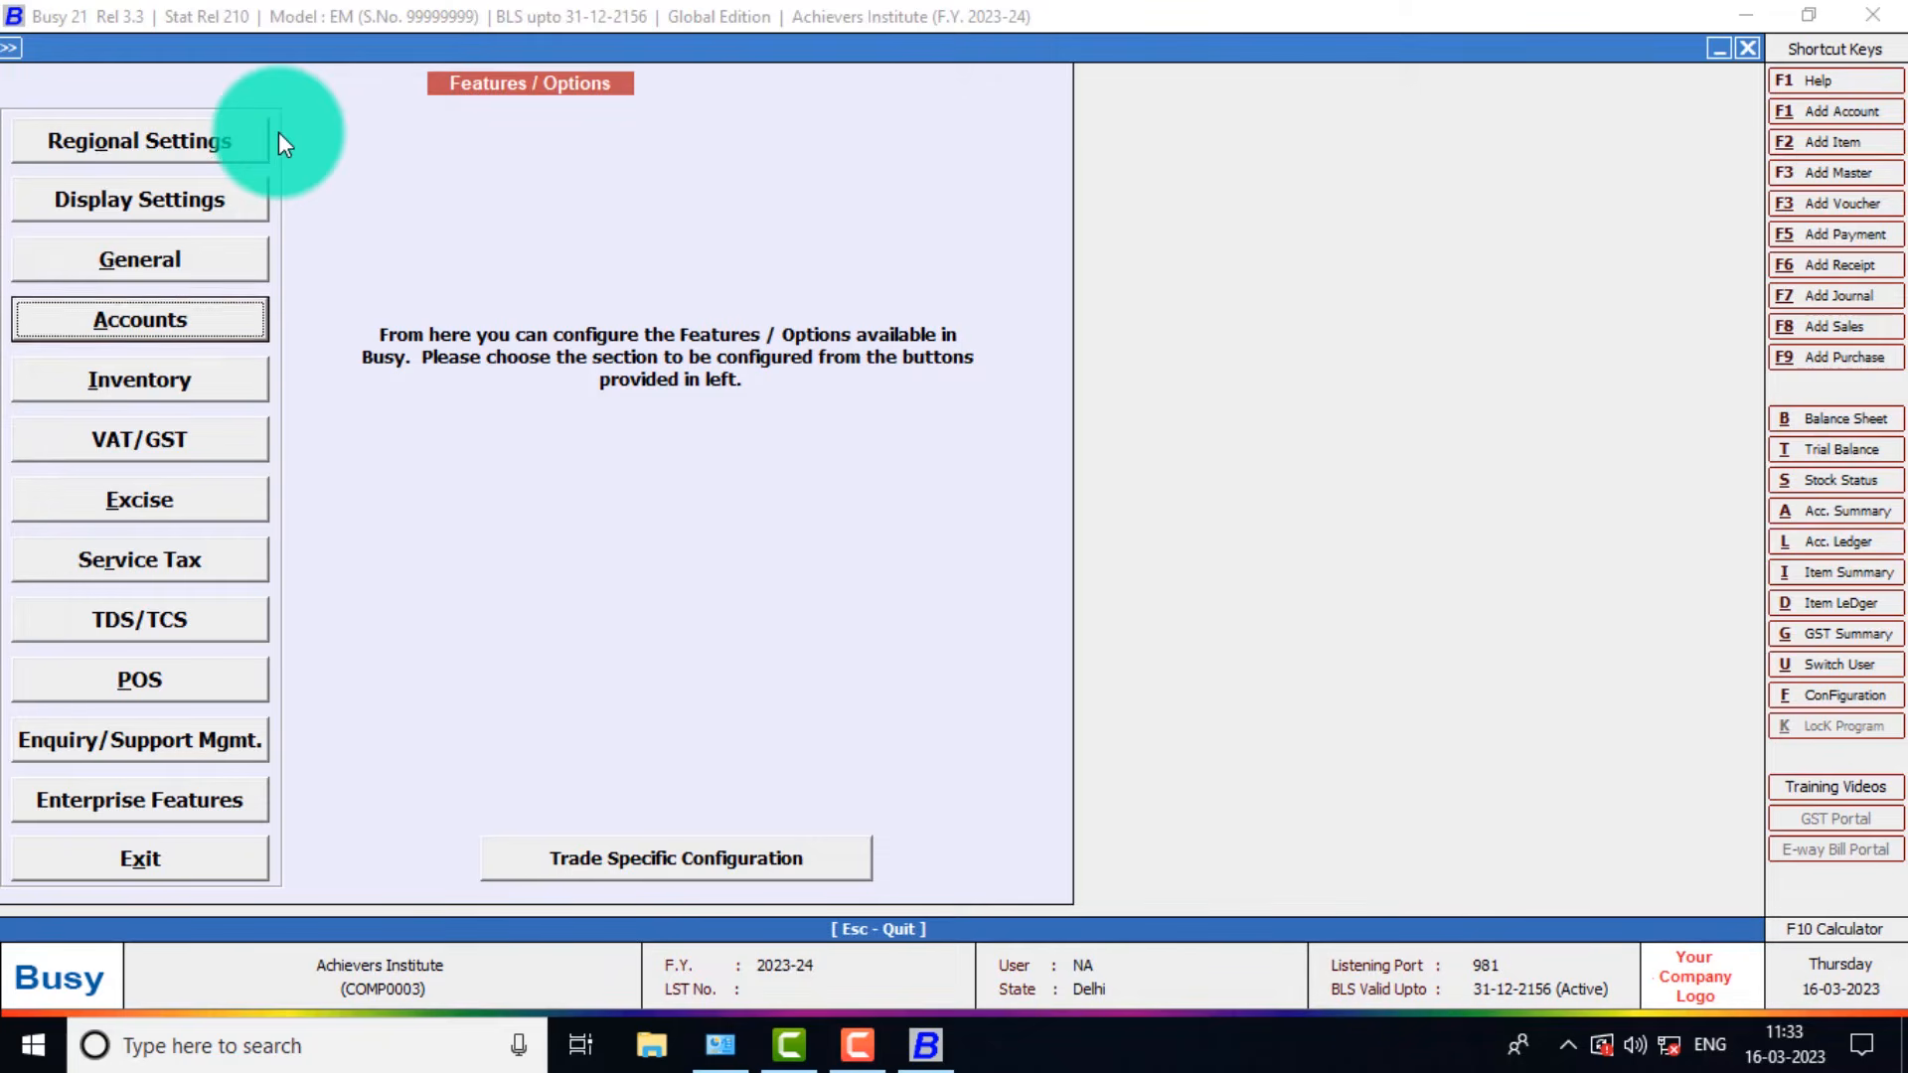
key(Down)
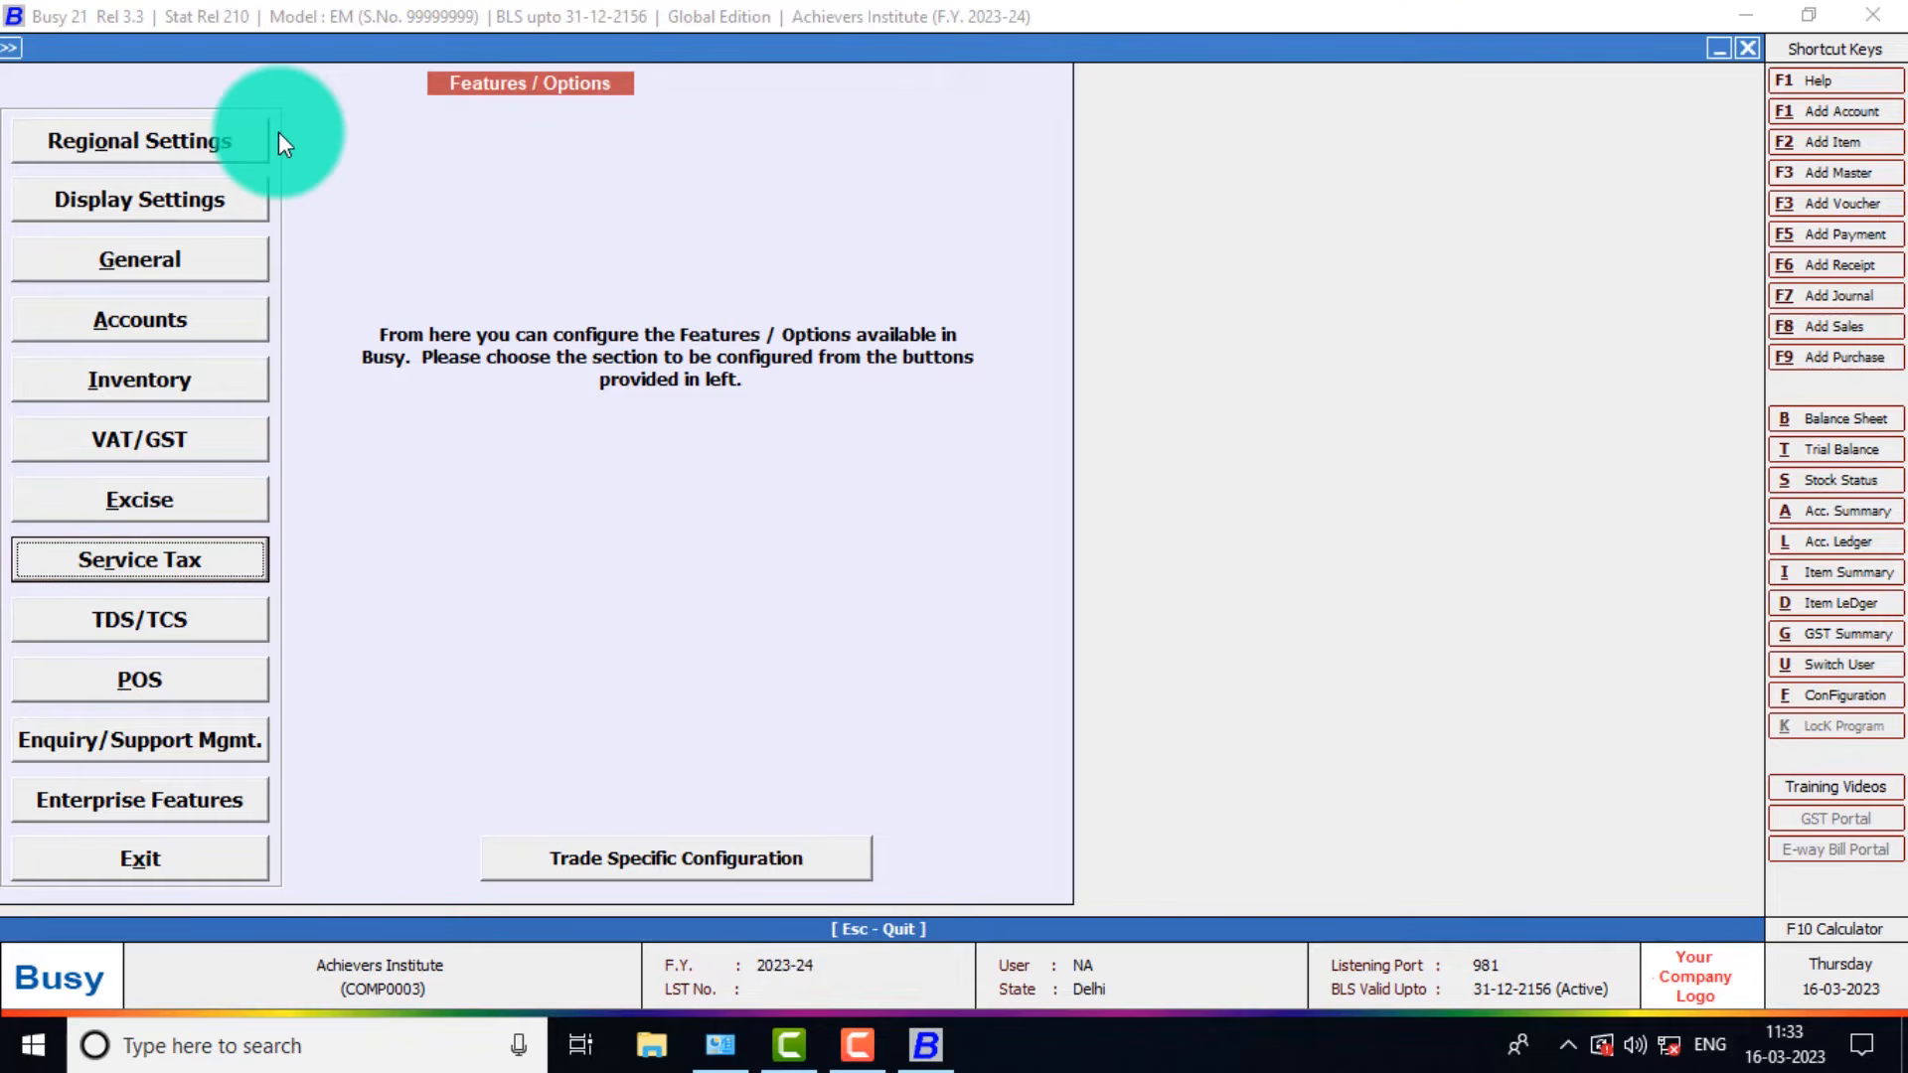
key(Down)
key(Up)
key(Up)
key(Up)
key(Up)
key(Up)
key(Up)
key(Up)
key(Up)
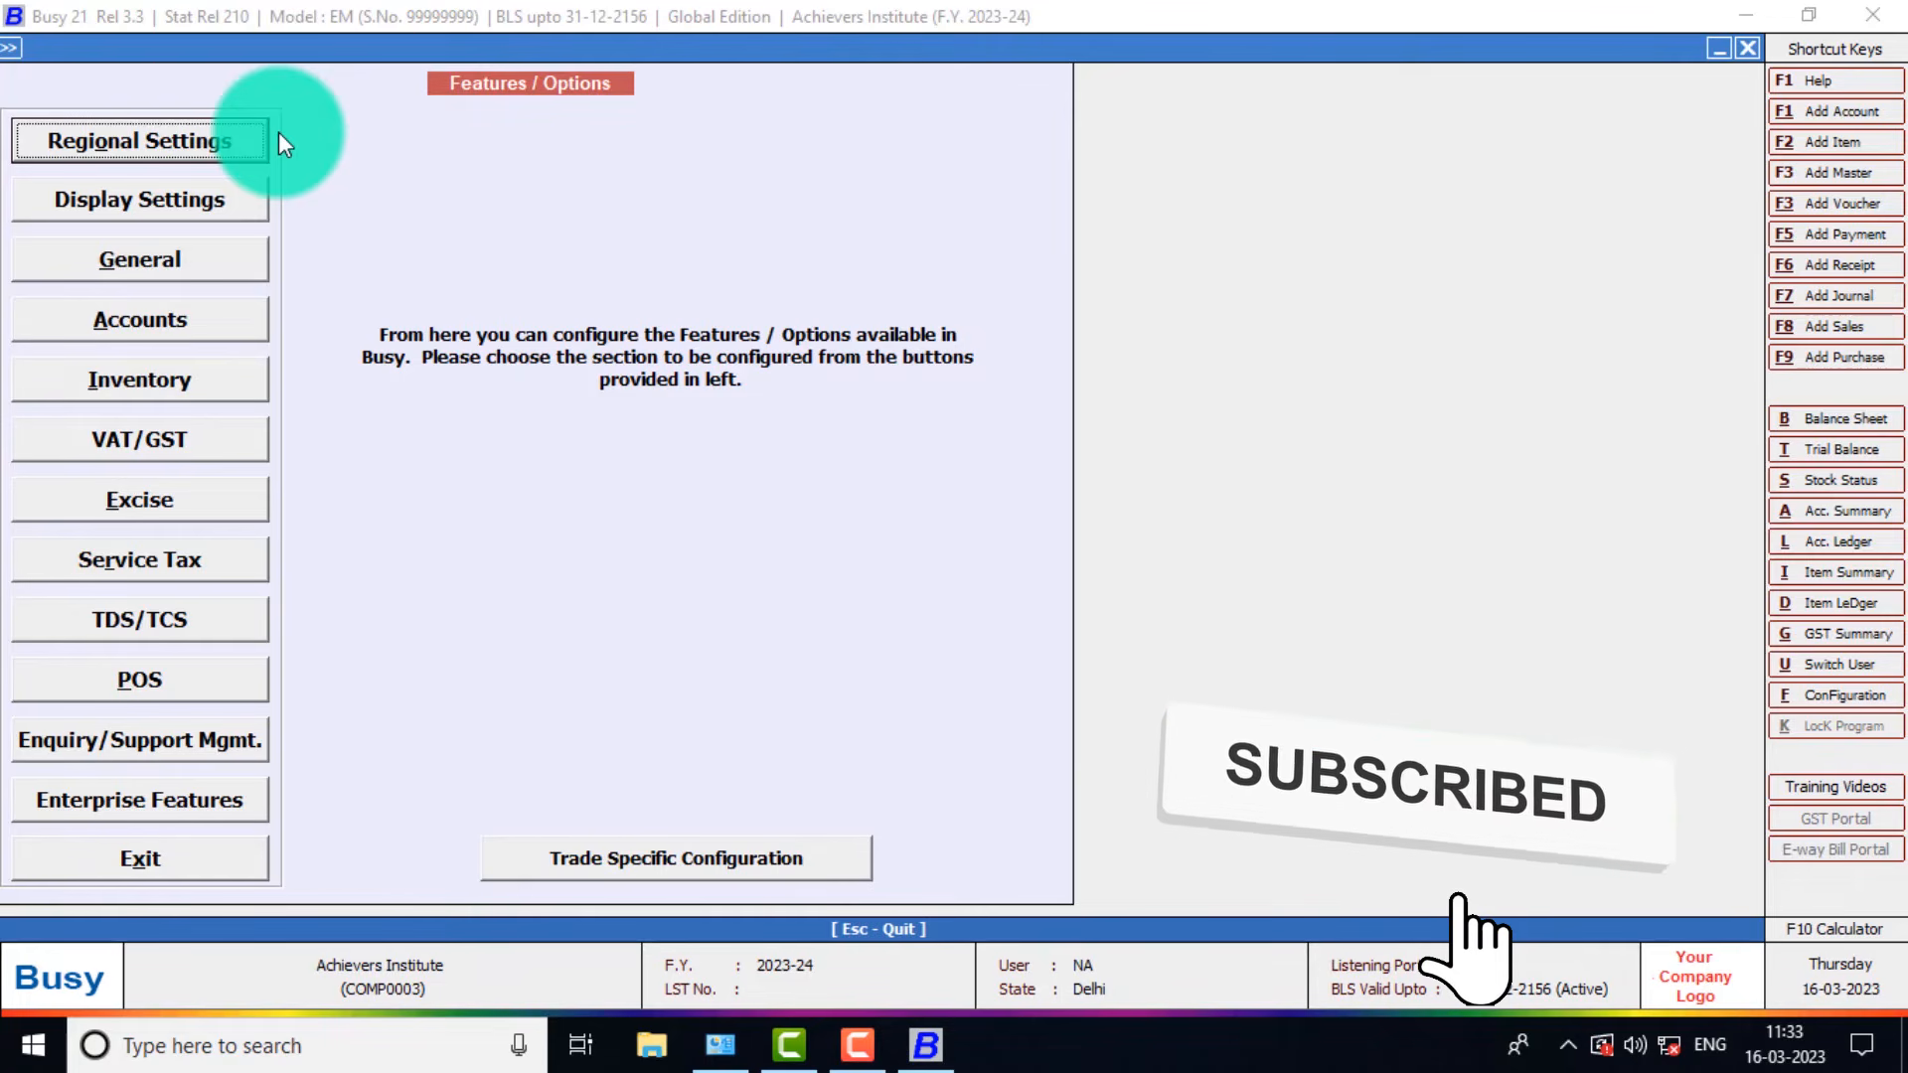
key(Down)
key(Down)
key(Down)
key(Down)
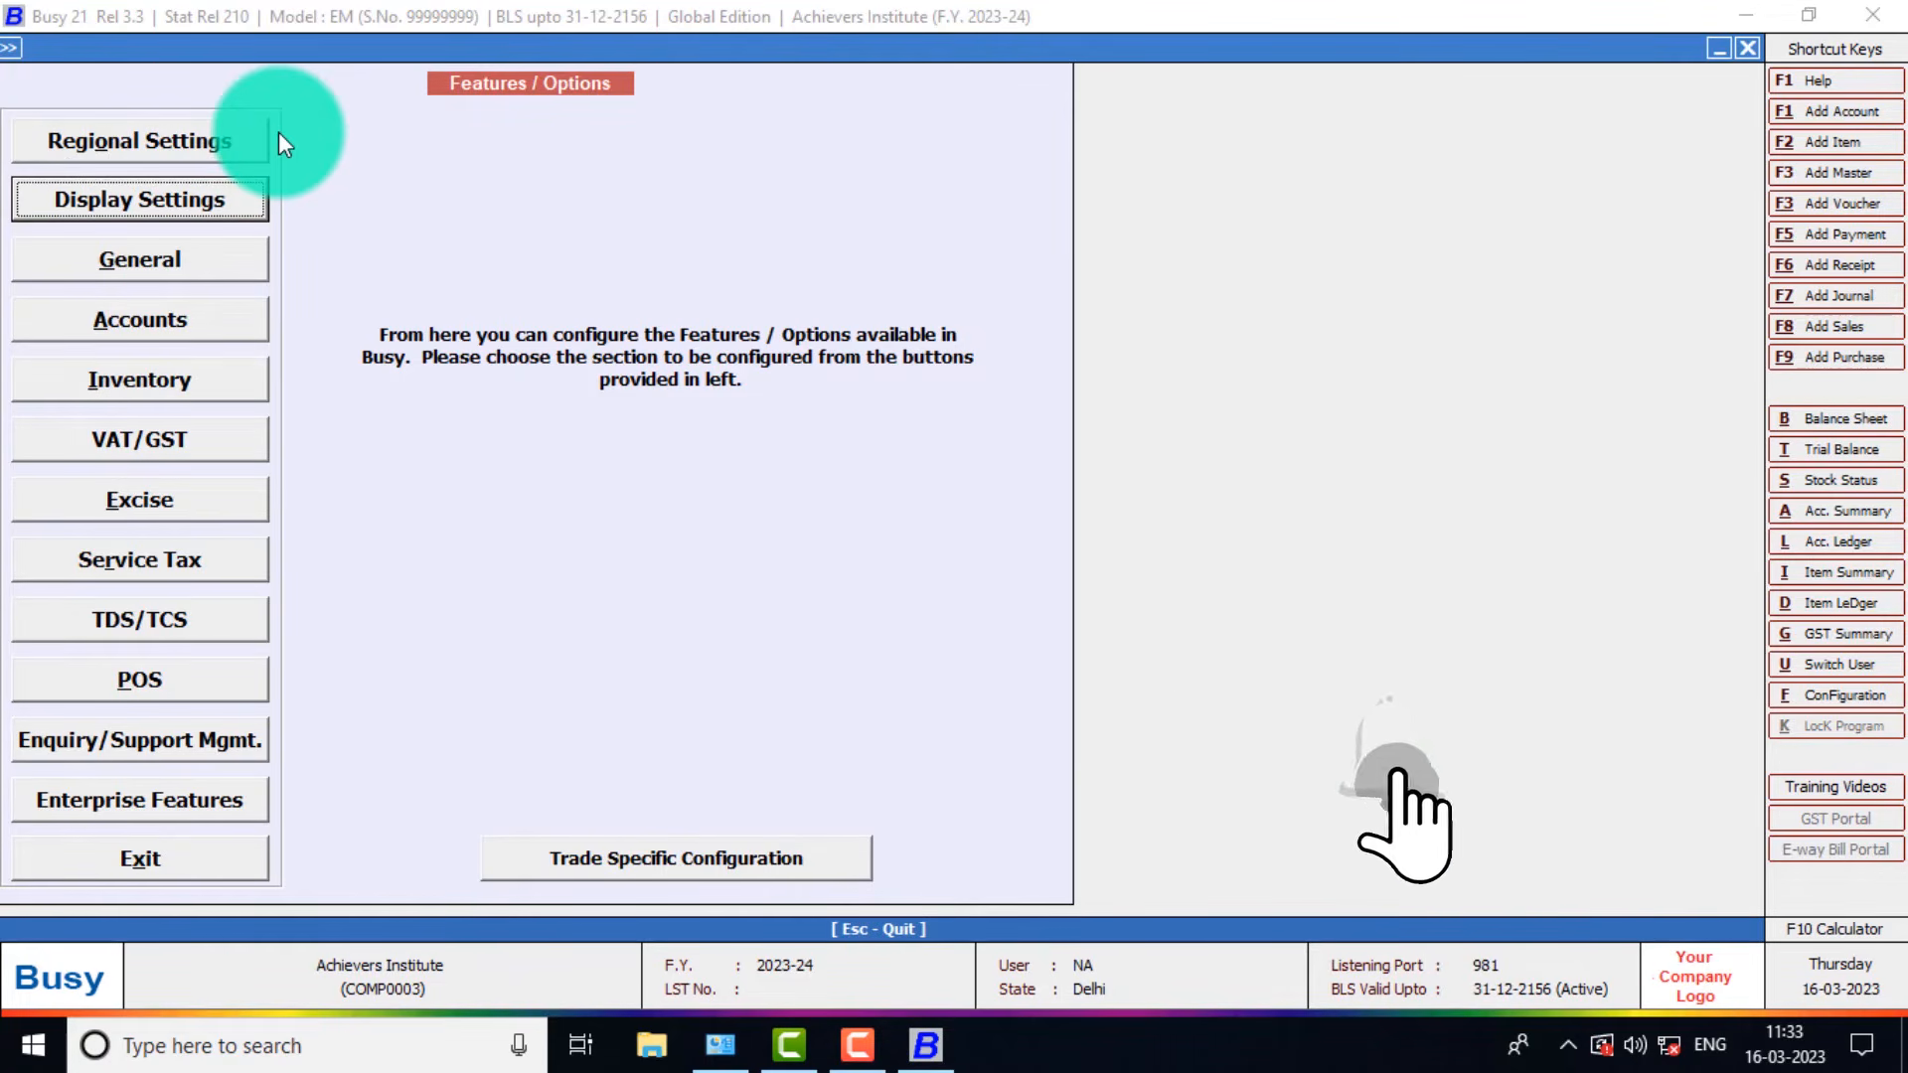
key(Down)
key(Down)
key(Down)
key(Down)
key(Down)
key(Down)
key(Down)
key(Down)
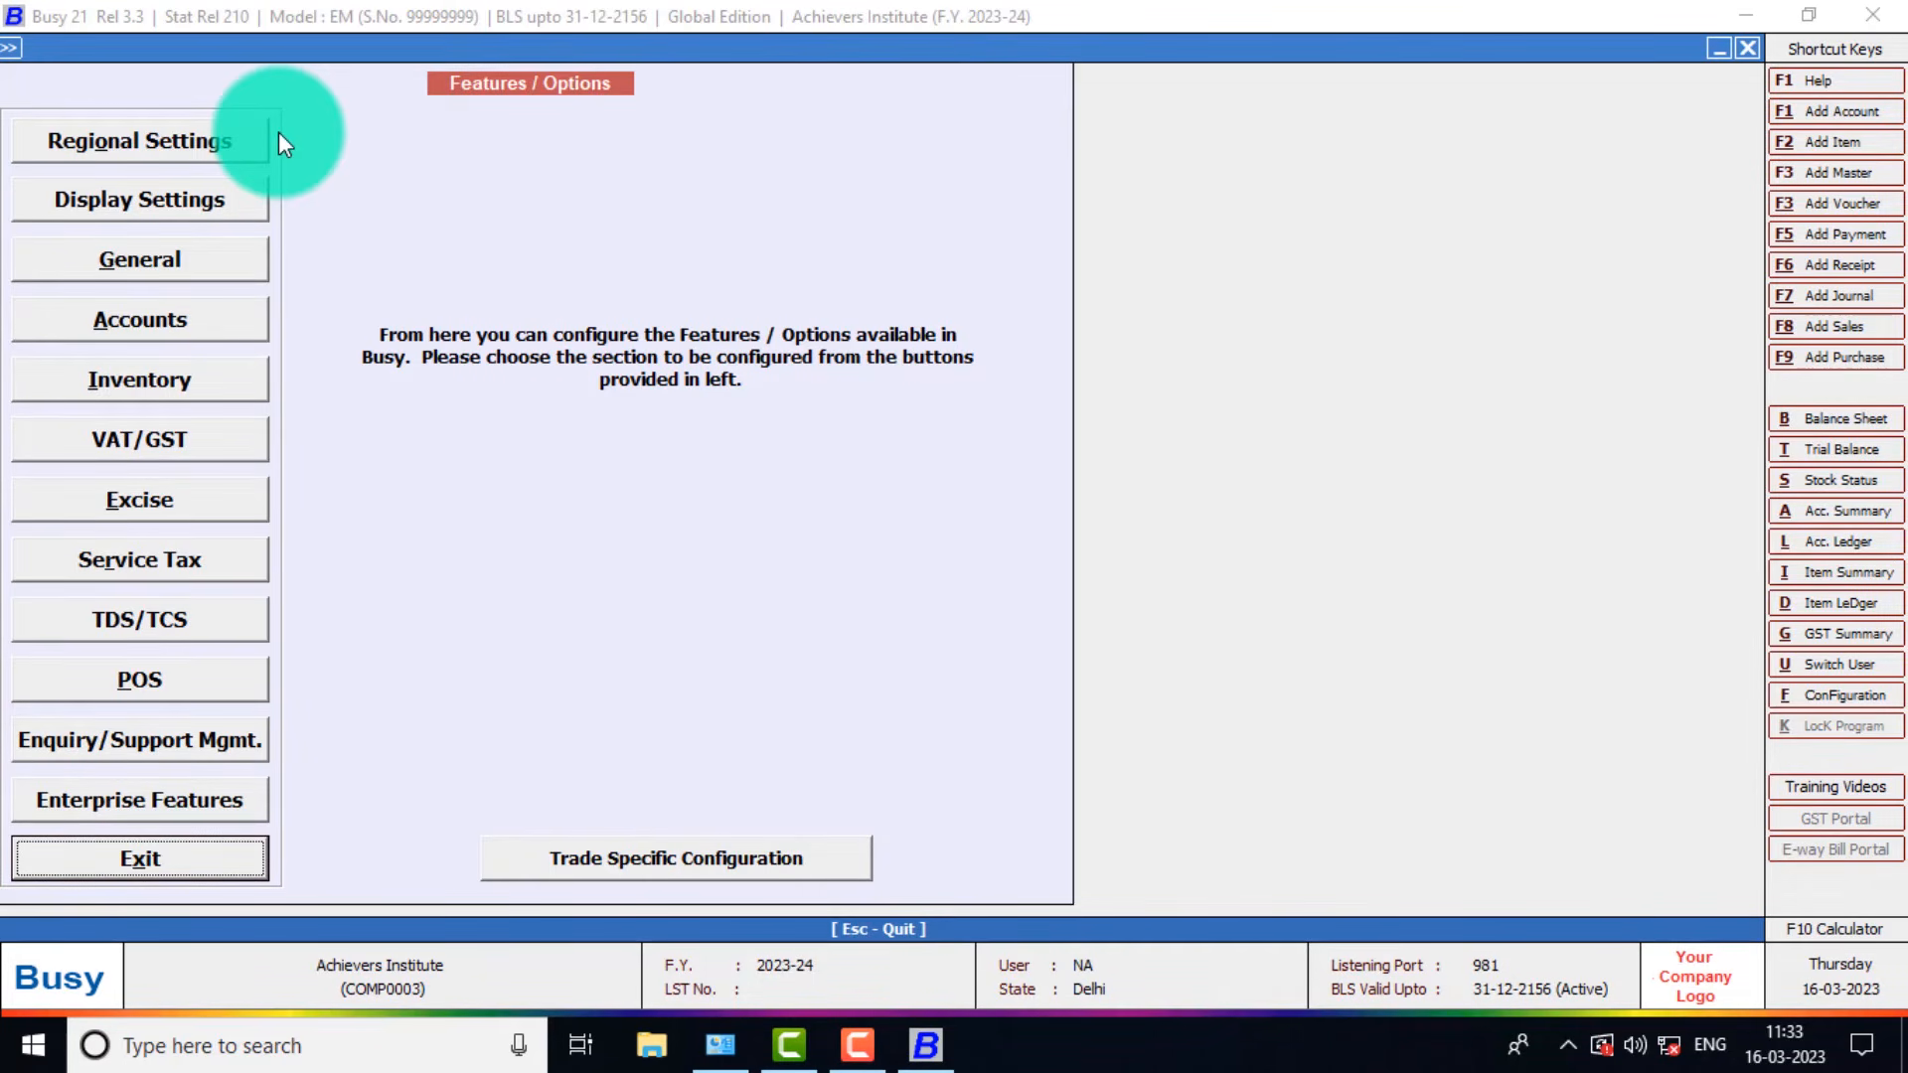
key(Return)
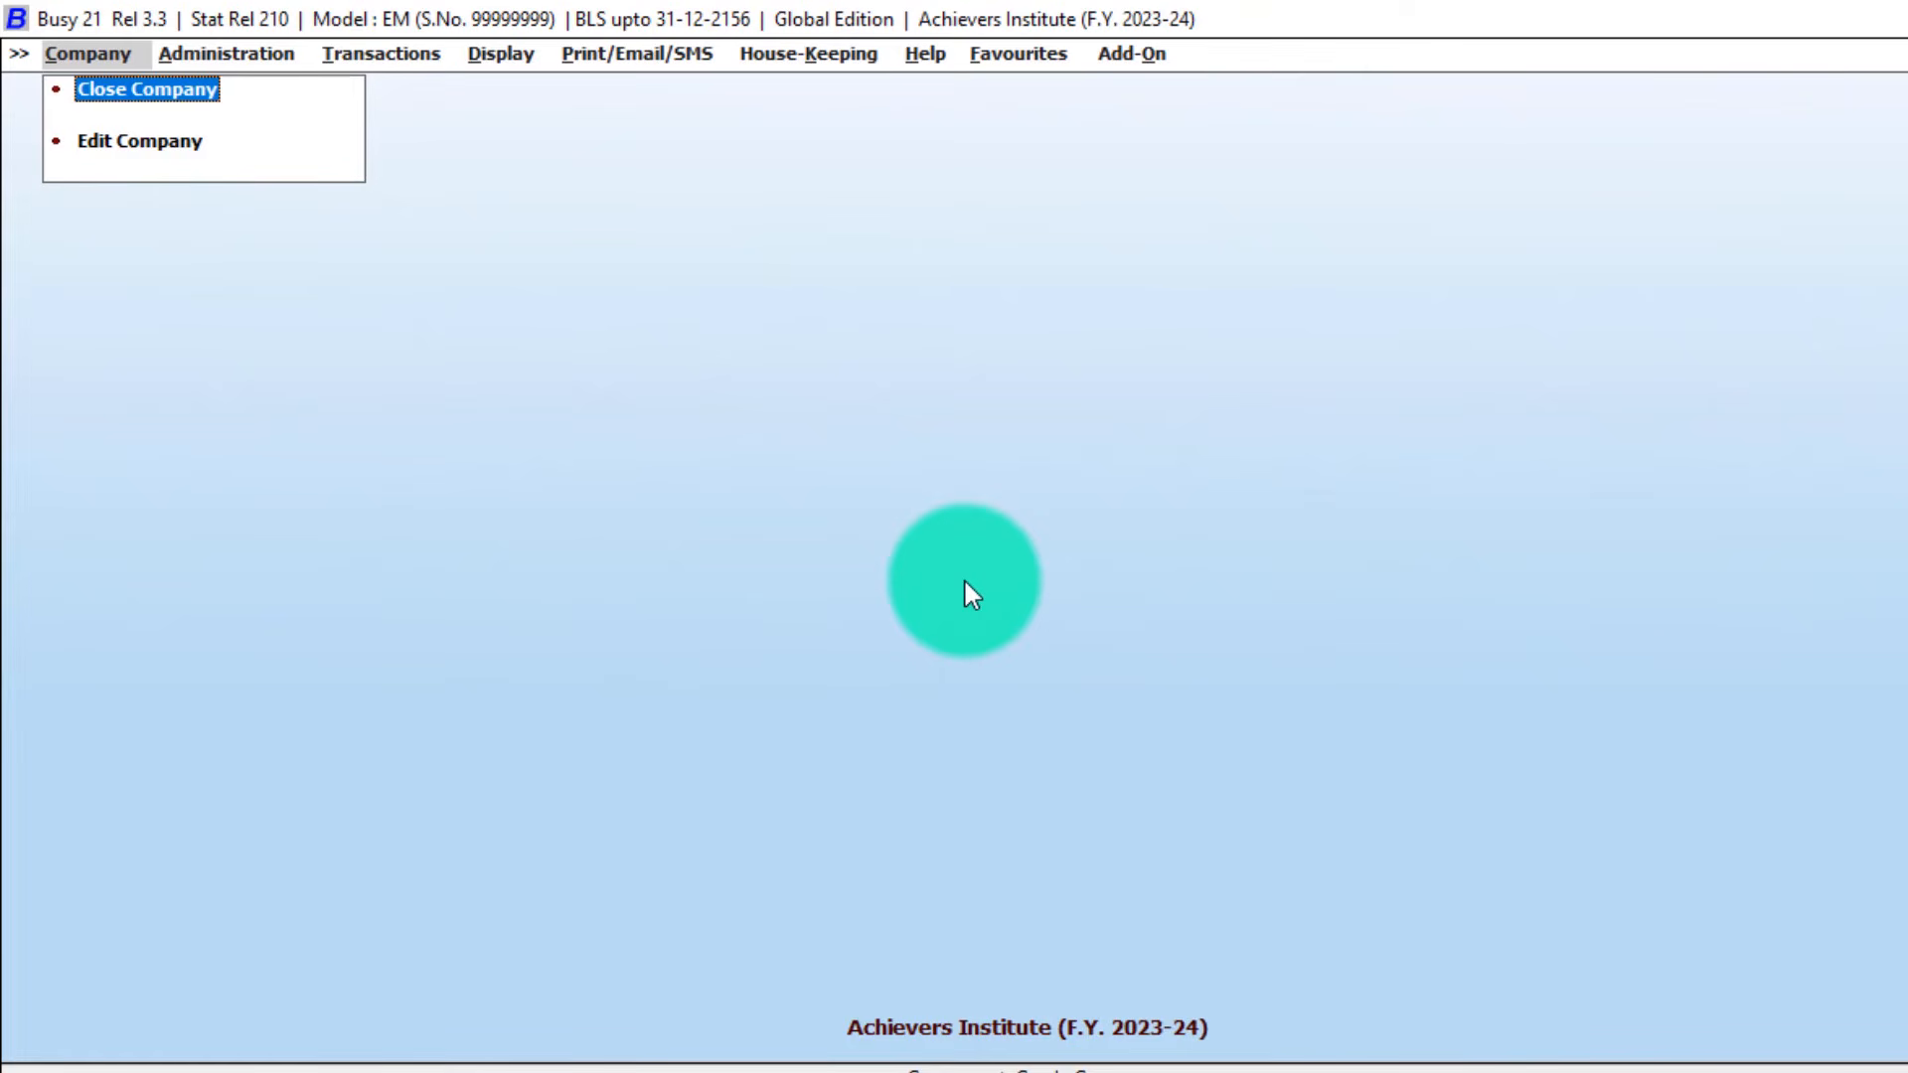
Close the Achievers Institute company from the Company menu.
key(Down)
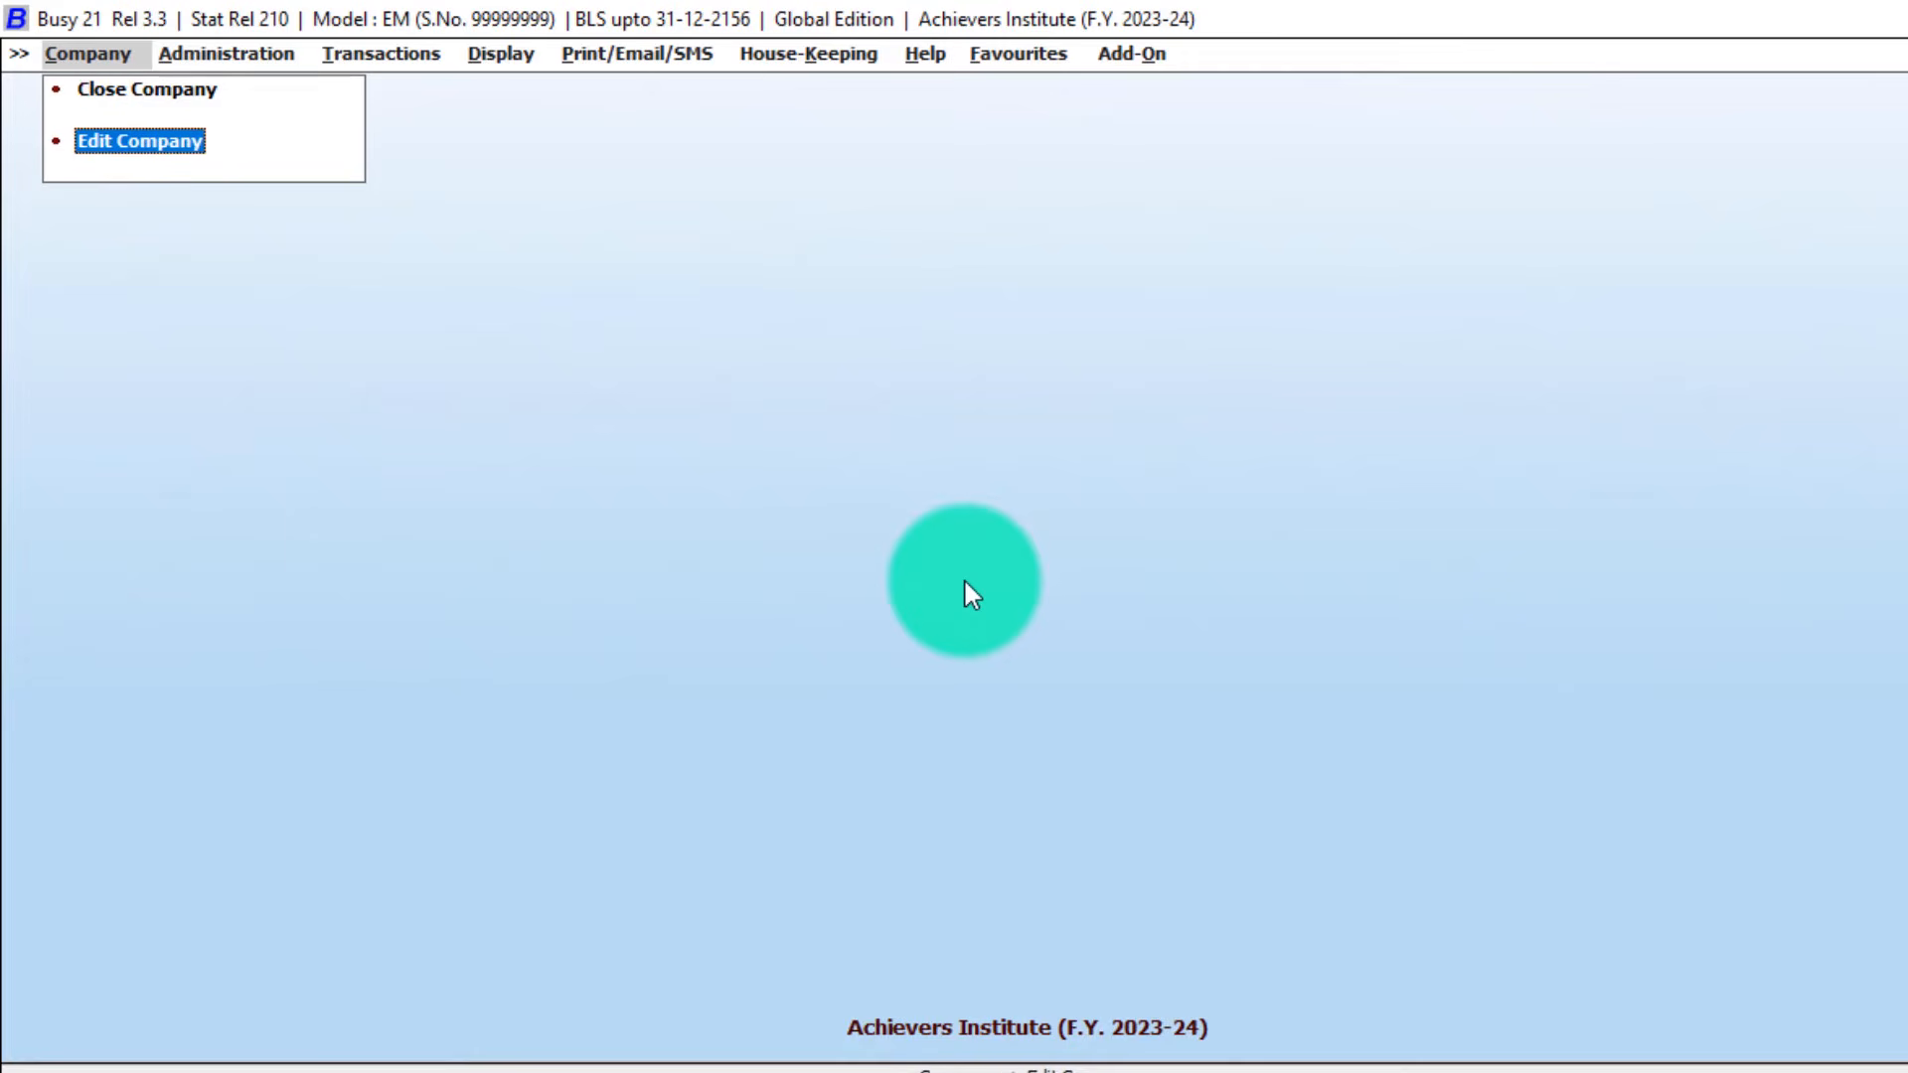
key(Up)
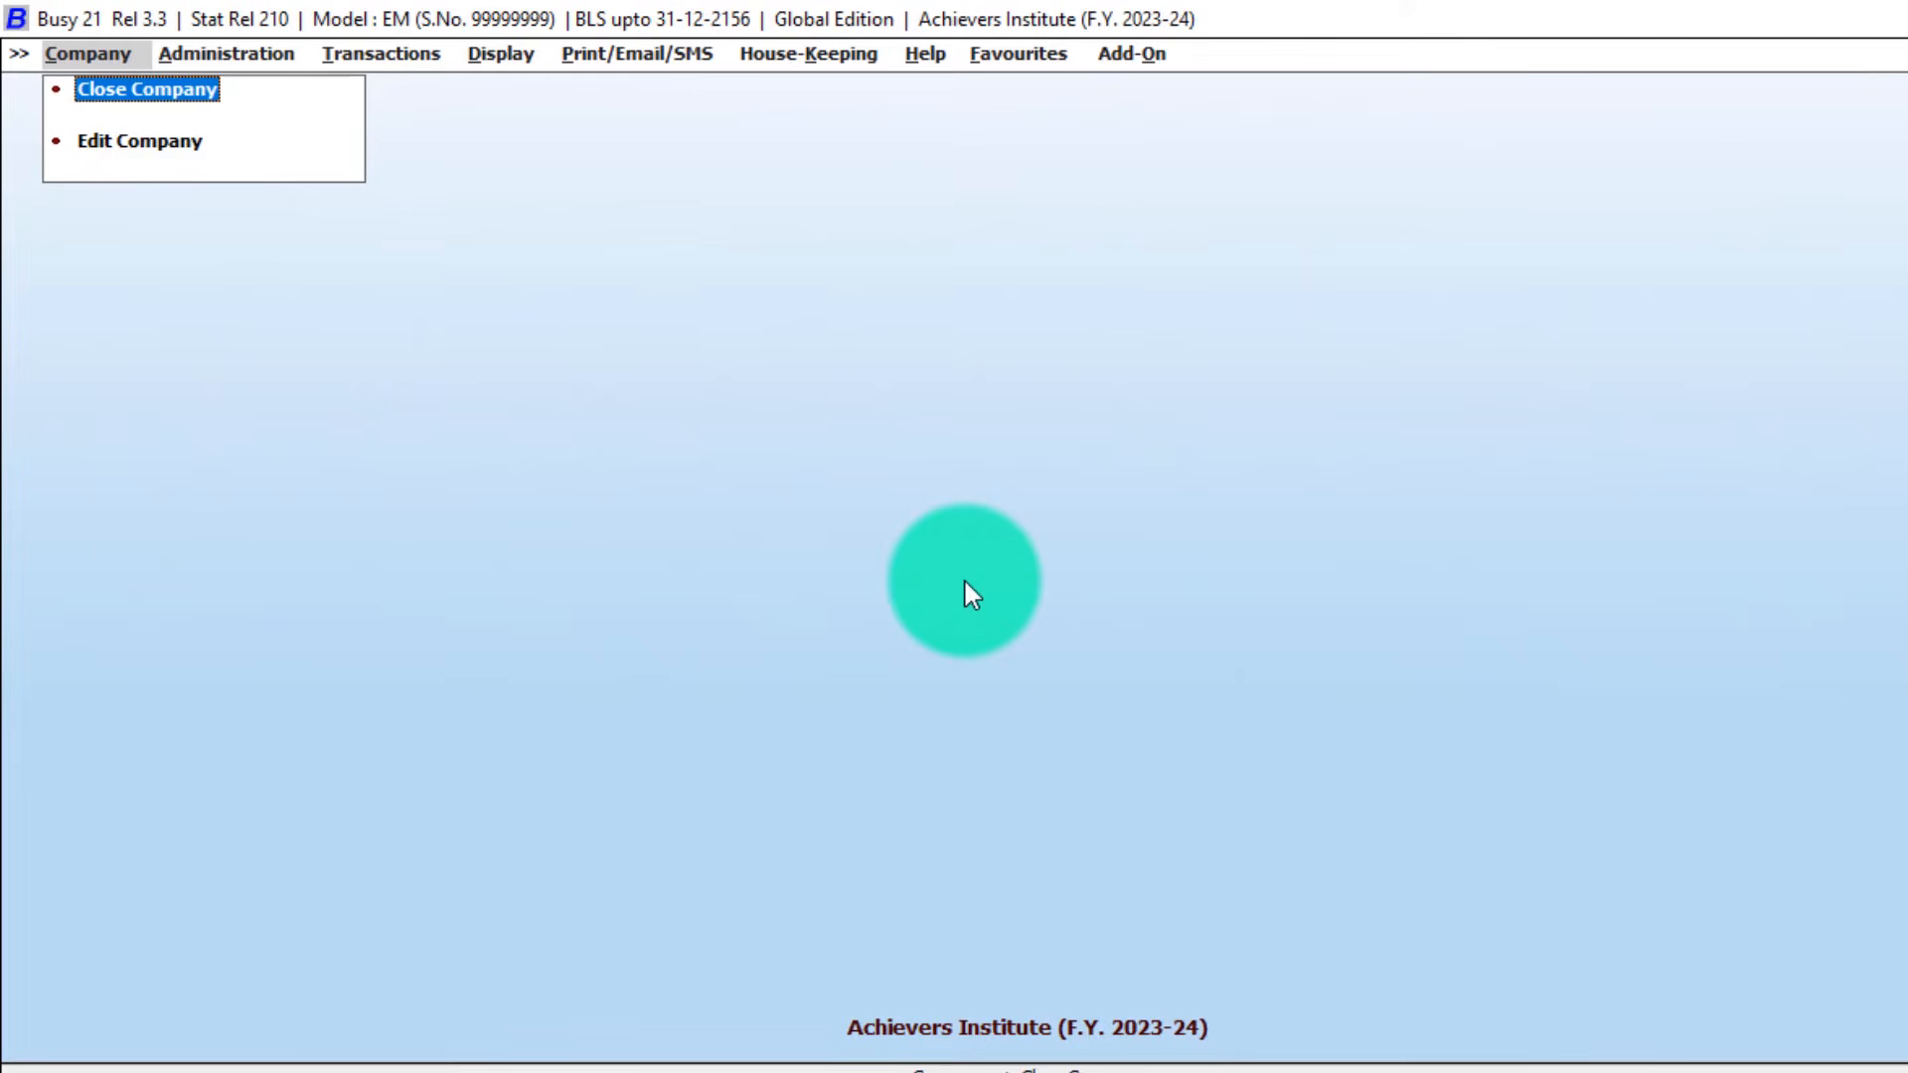
key(Return)
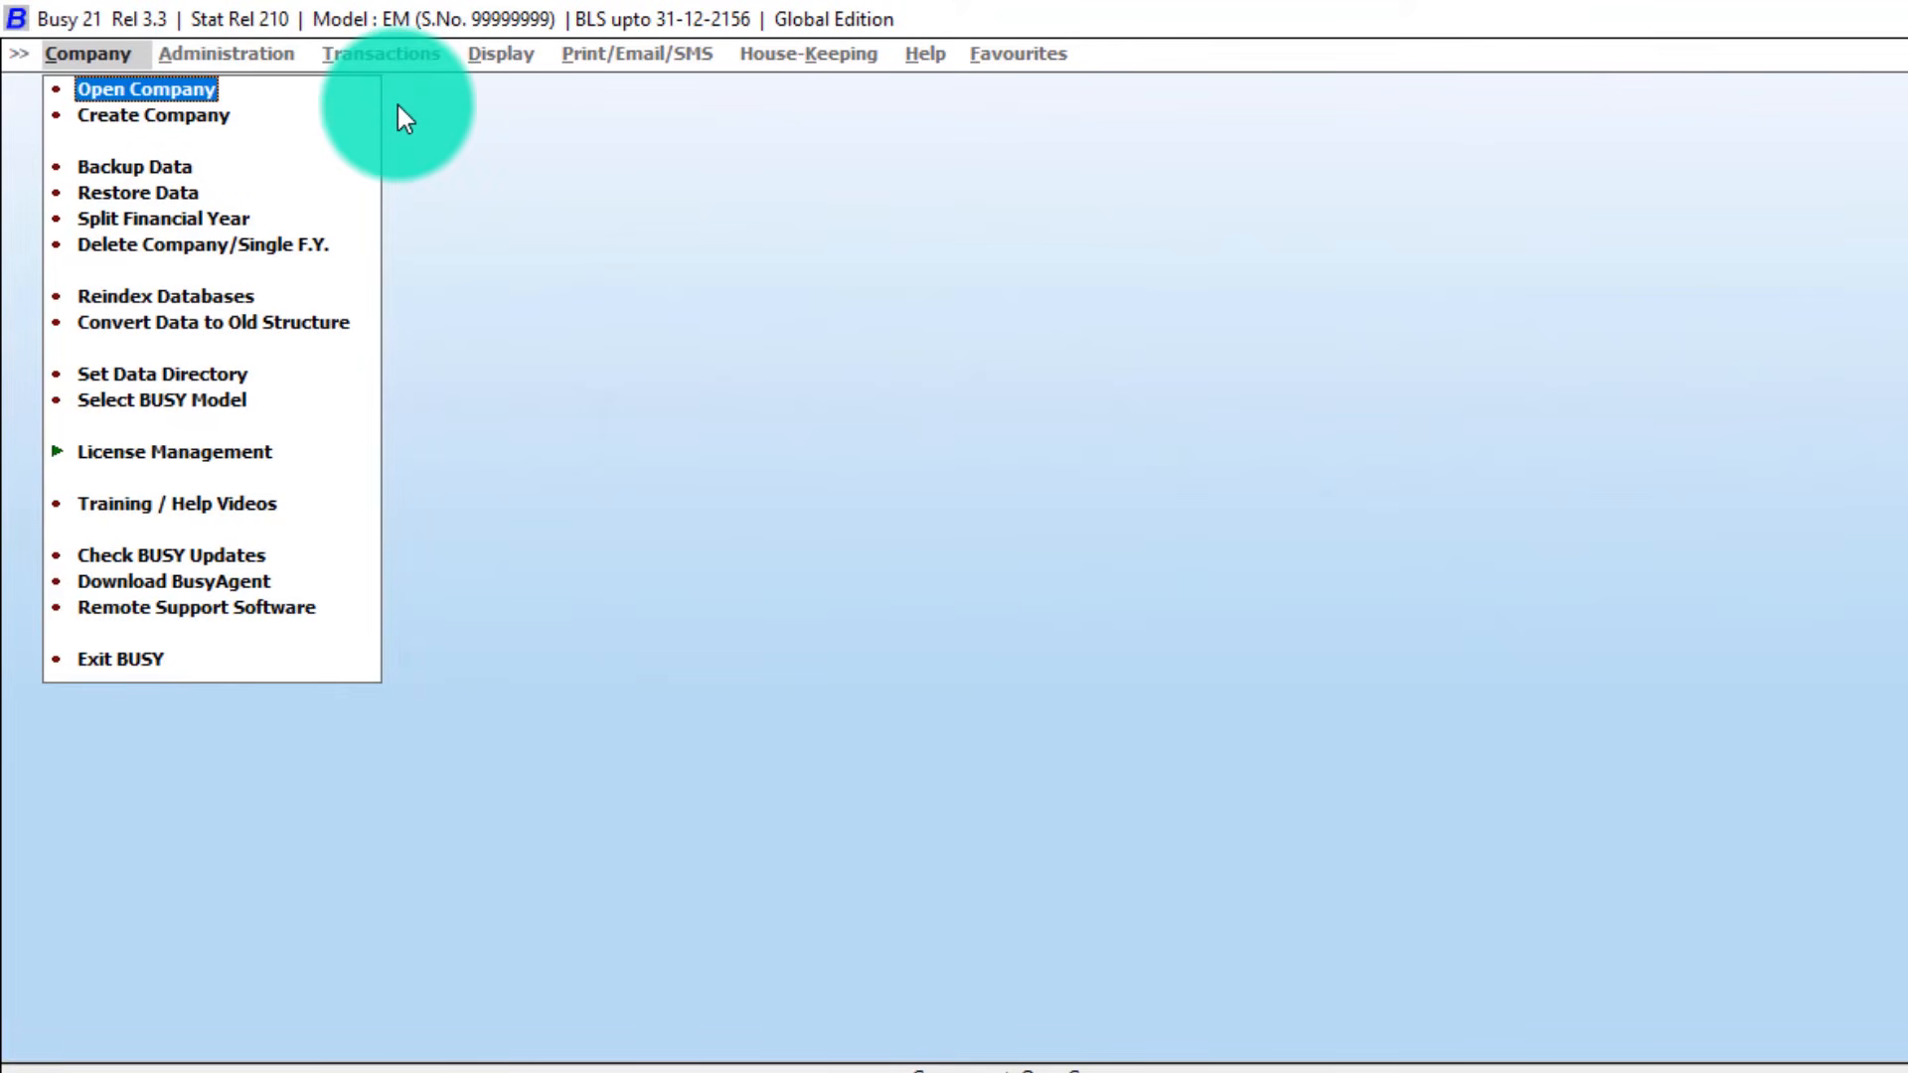
Bring up the list of companies available to open.
key(Down)
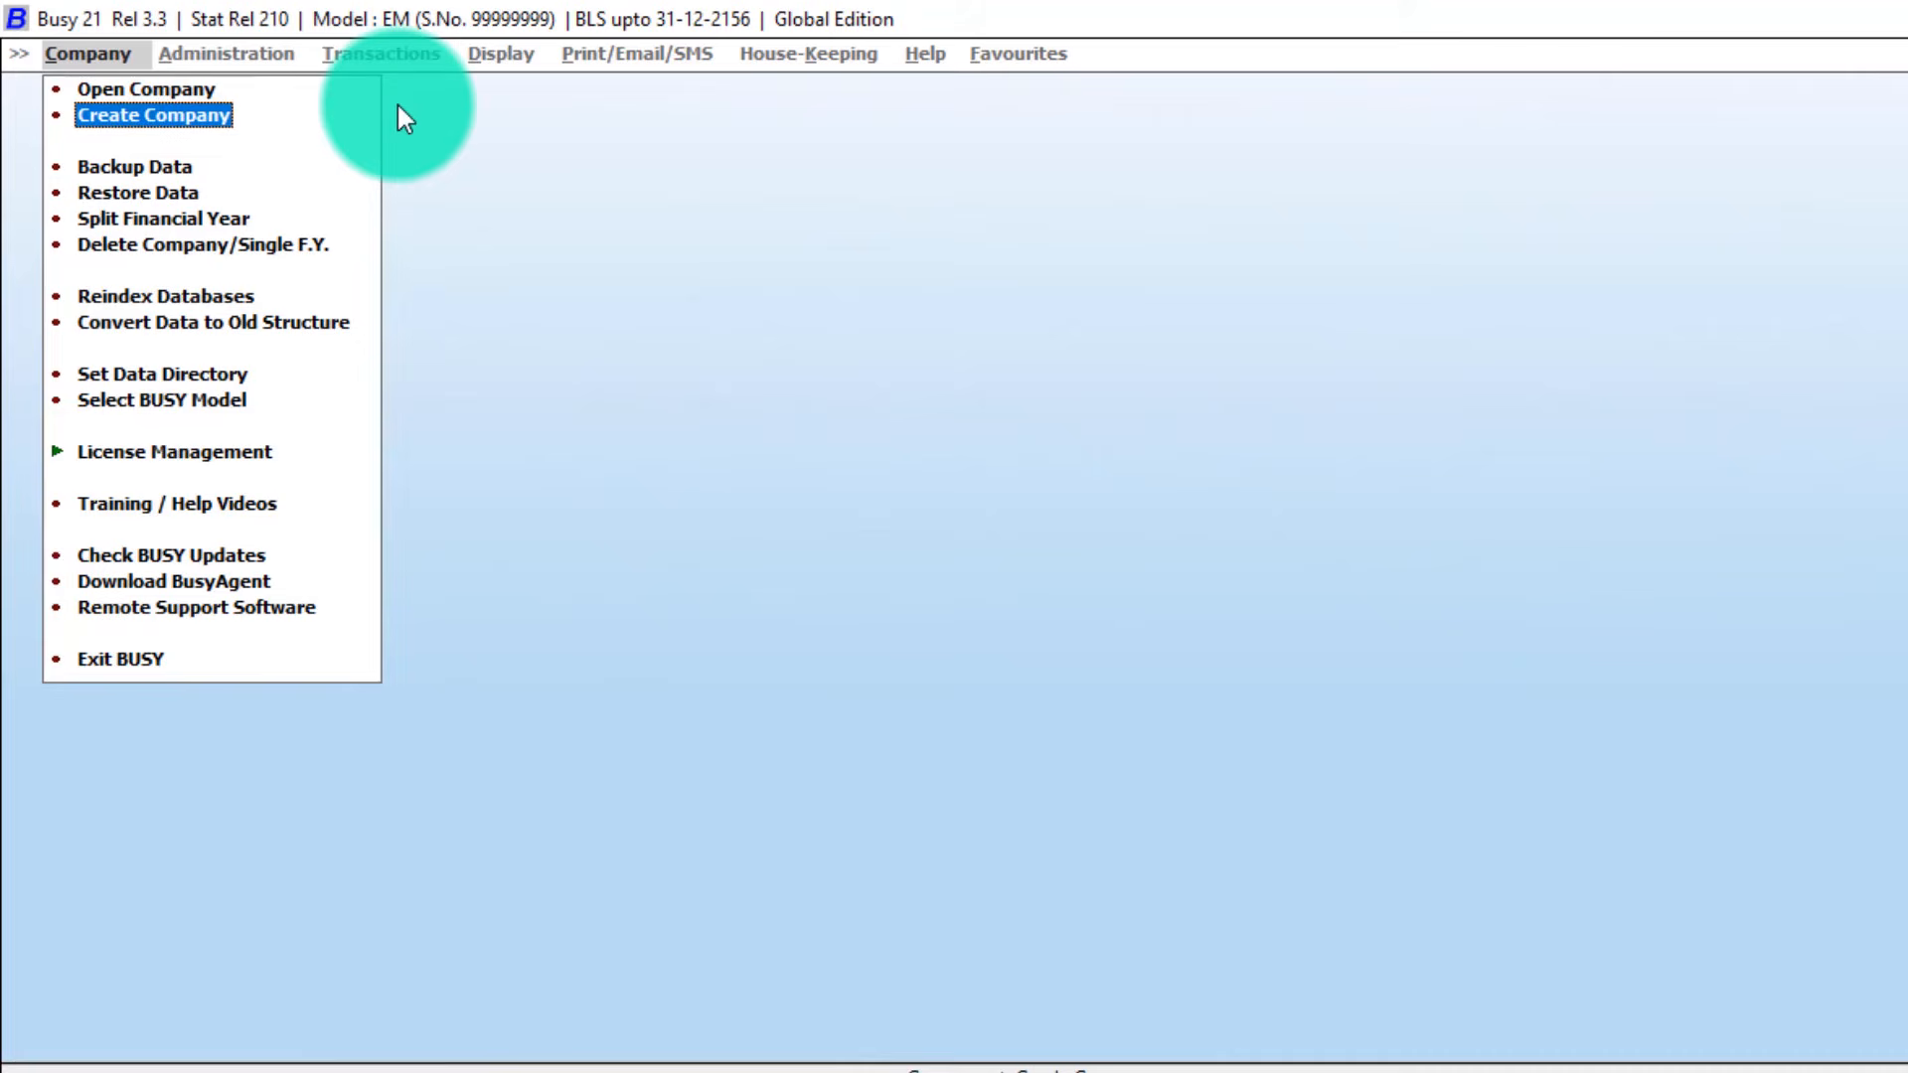
key(Up)
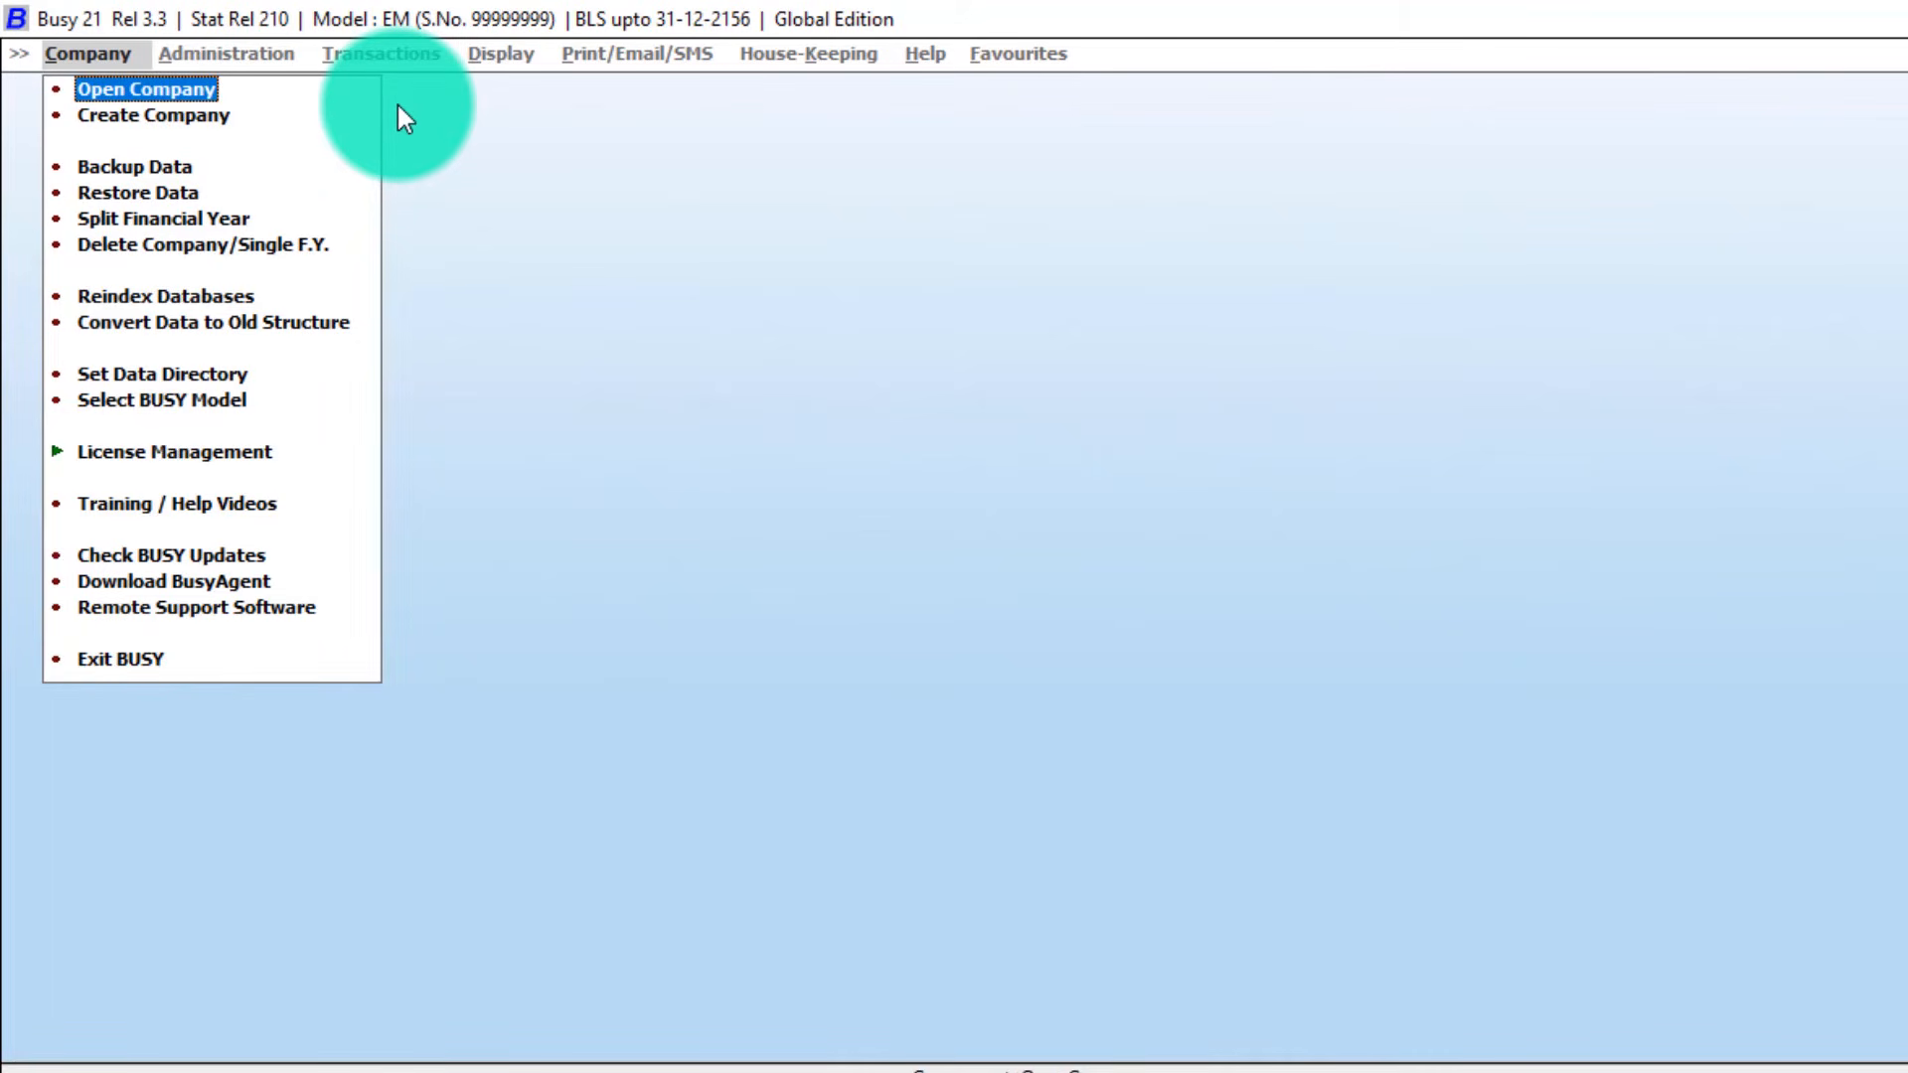
key(Down)
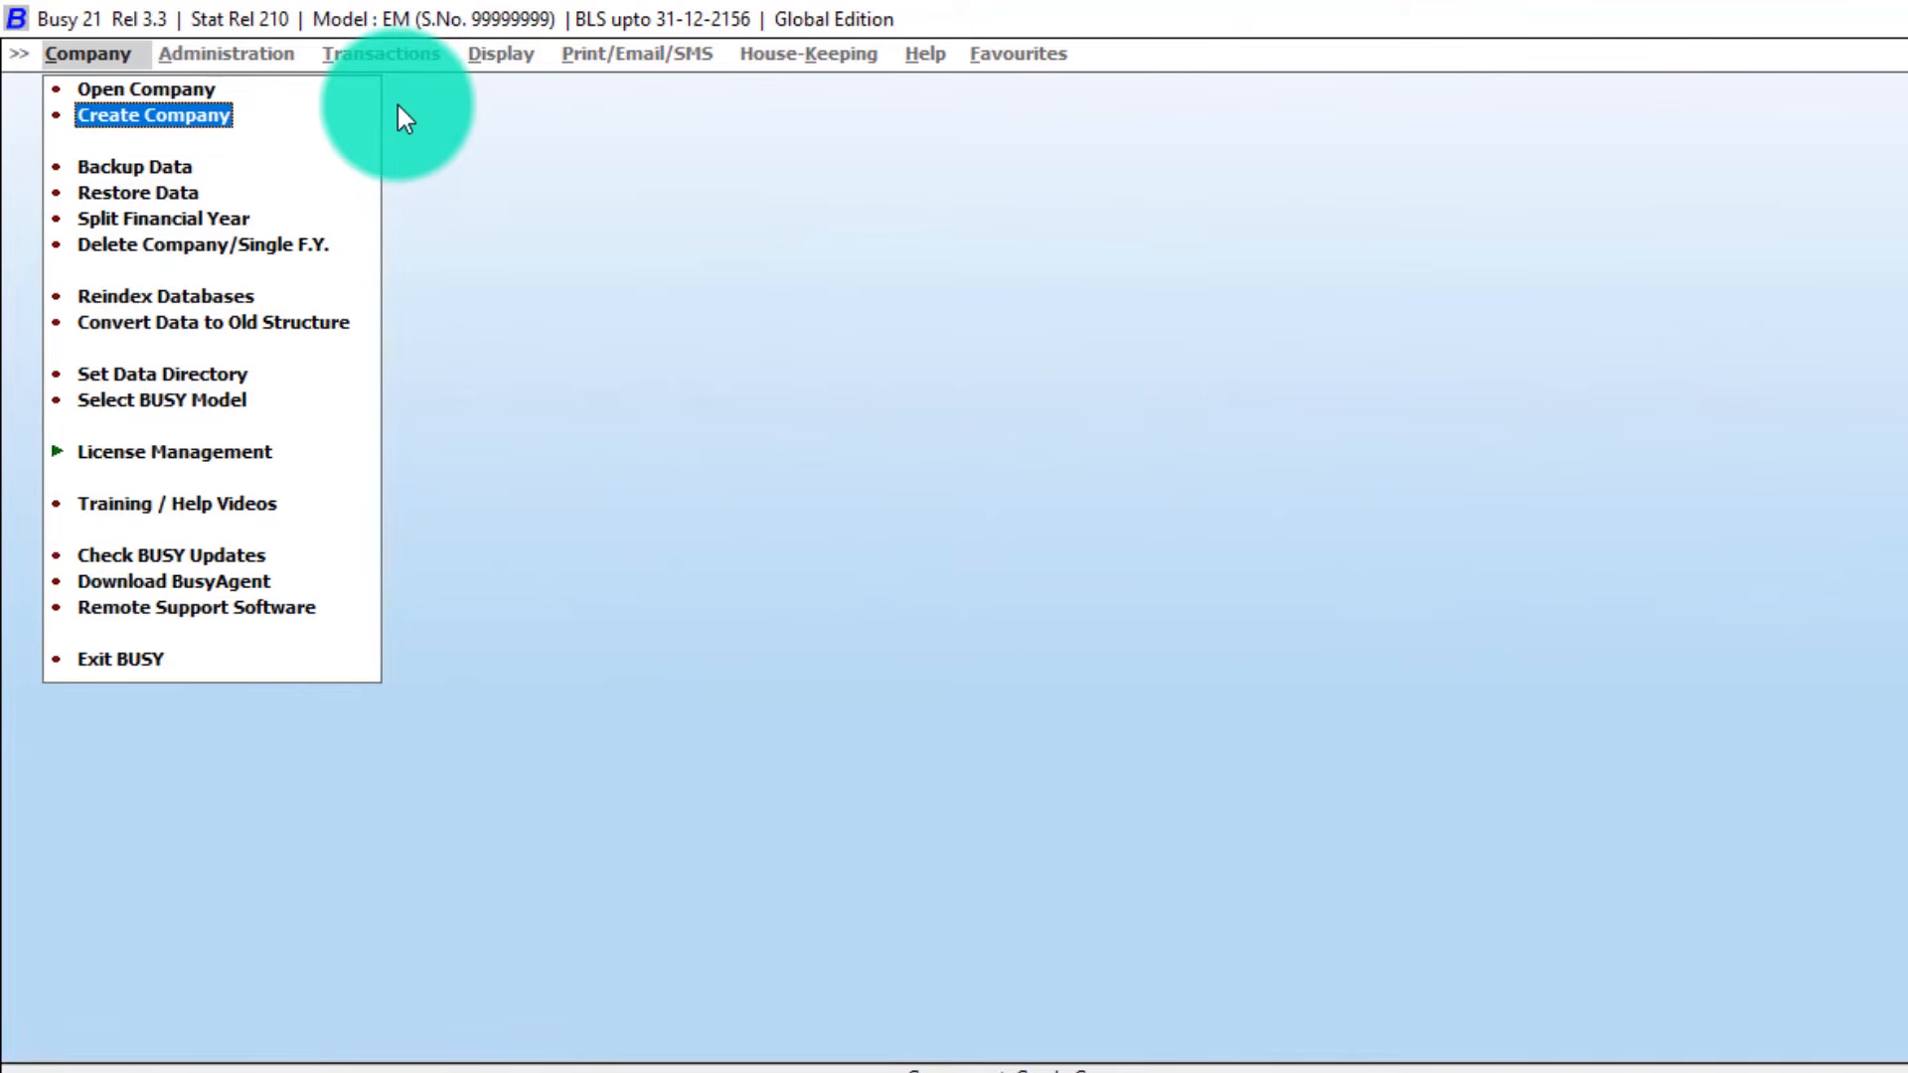
key(Up)
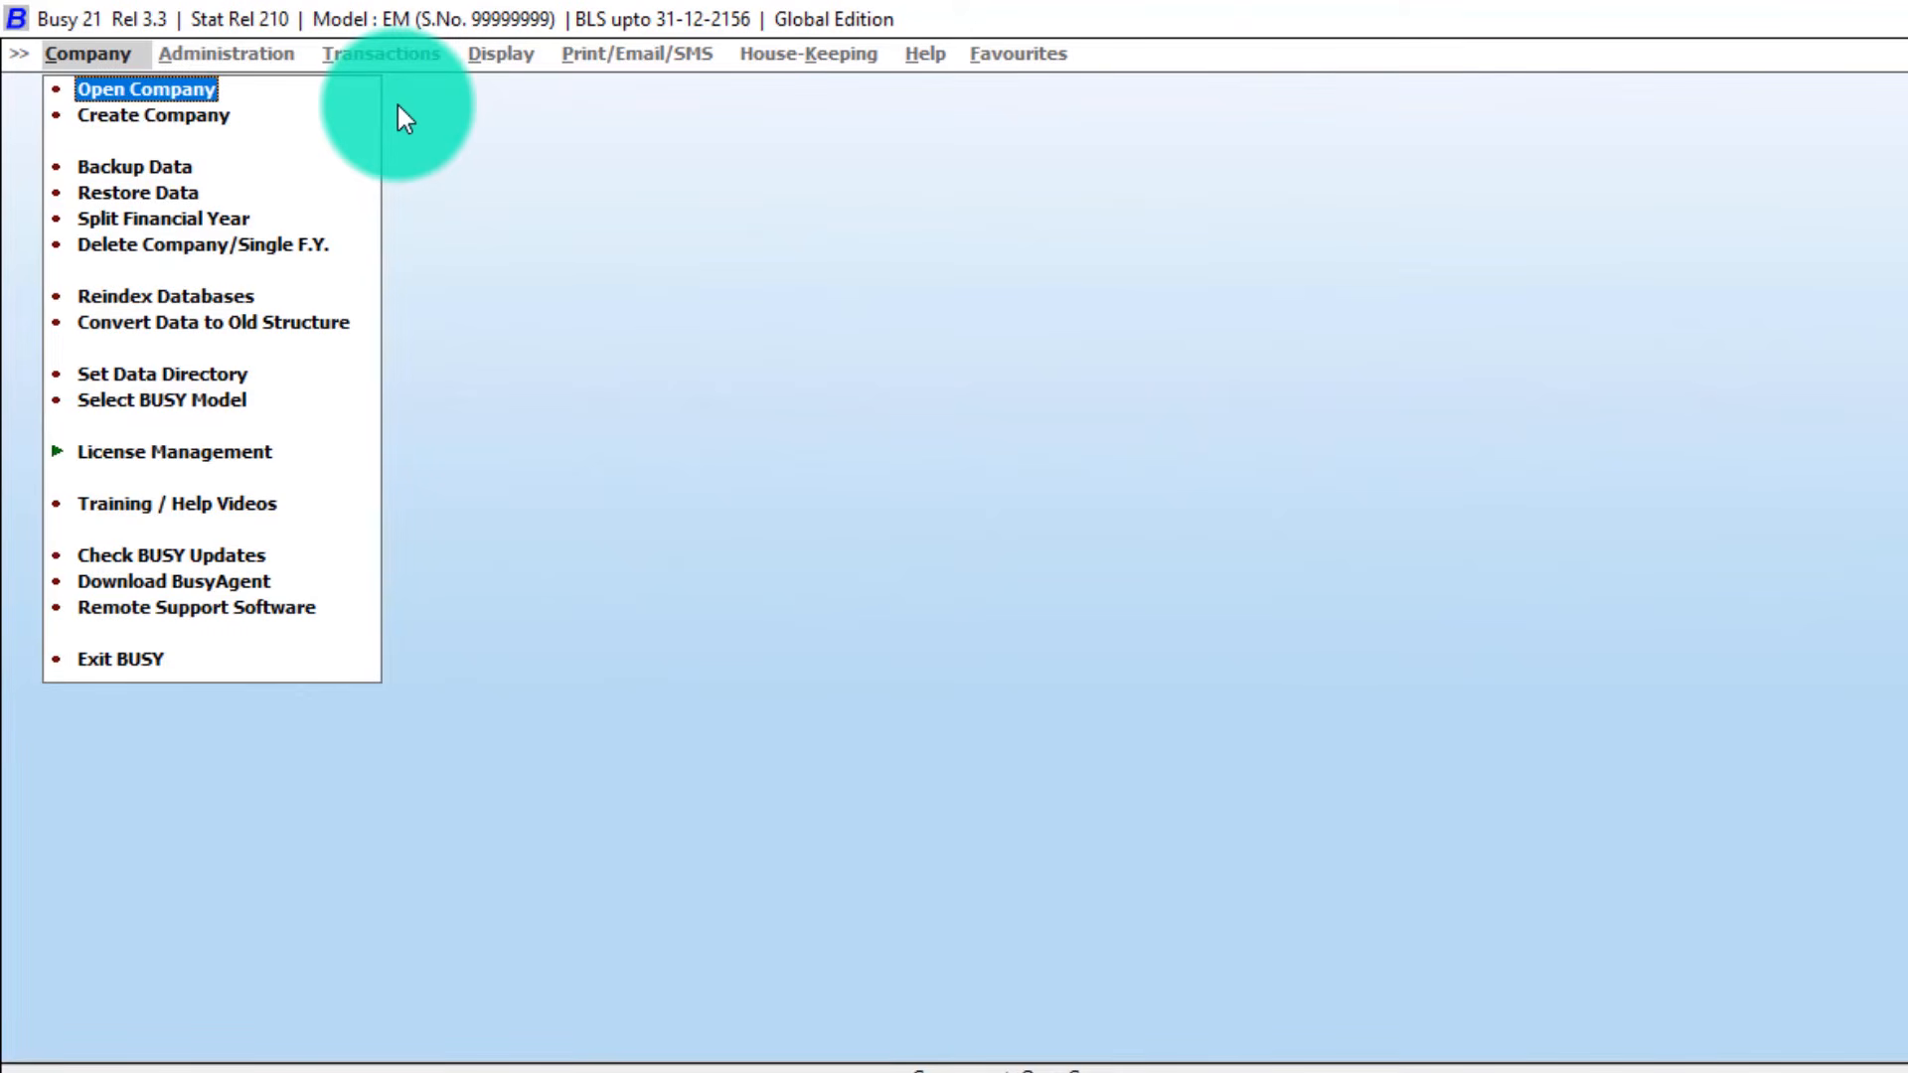
key(Return)
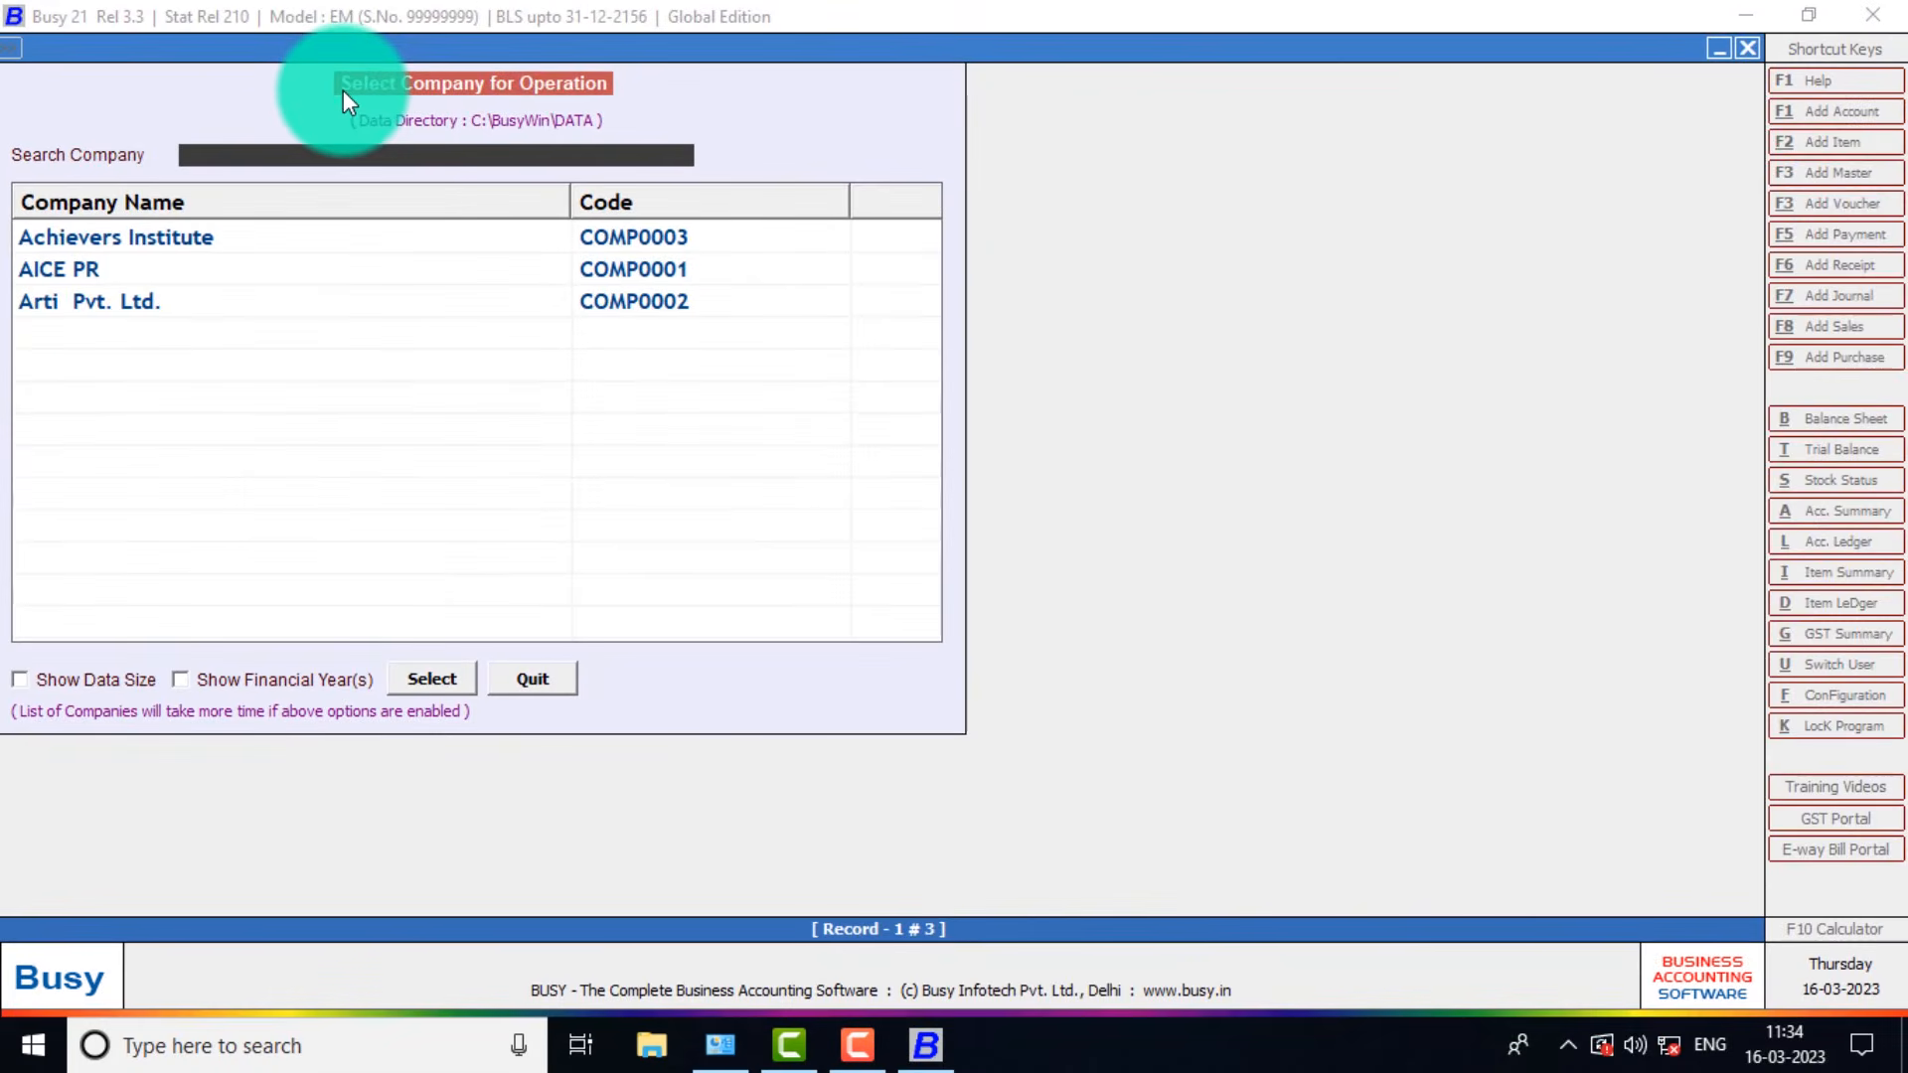
Choose Achievers Institute from the company list and open it for F.Y. 2023-24.
key(Down)
key(Down)
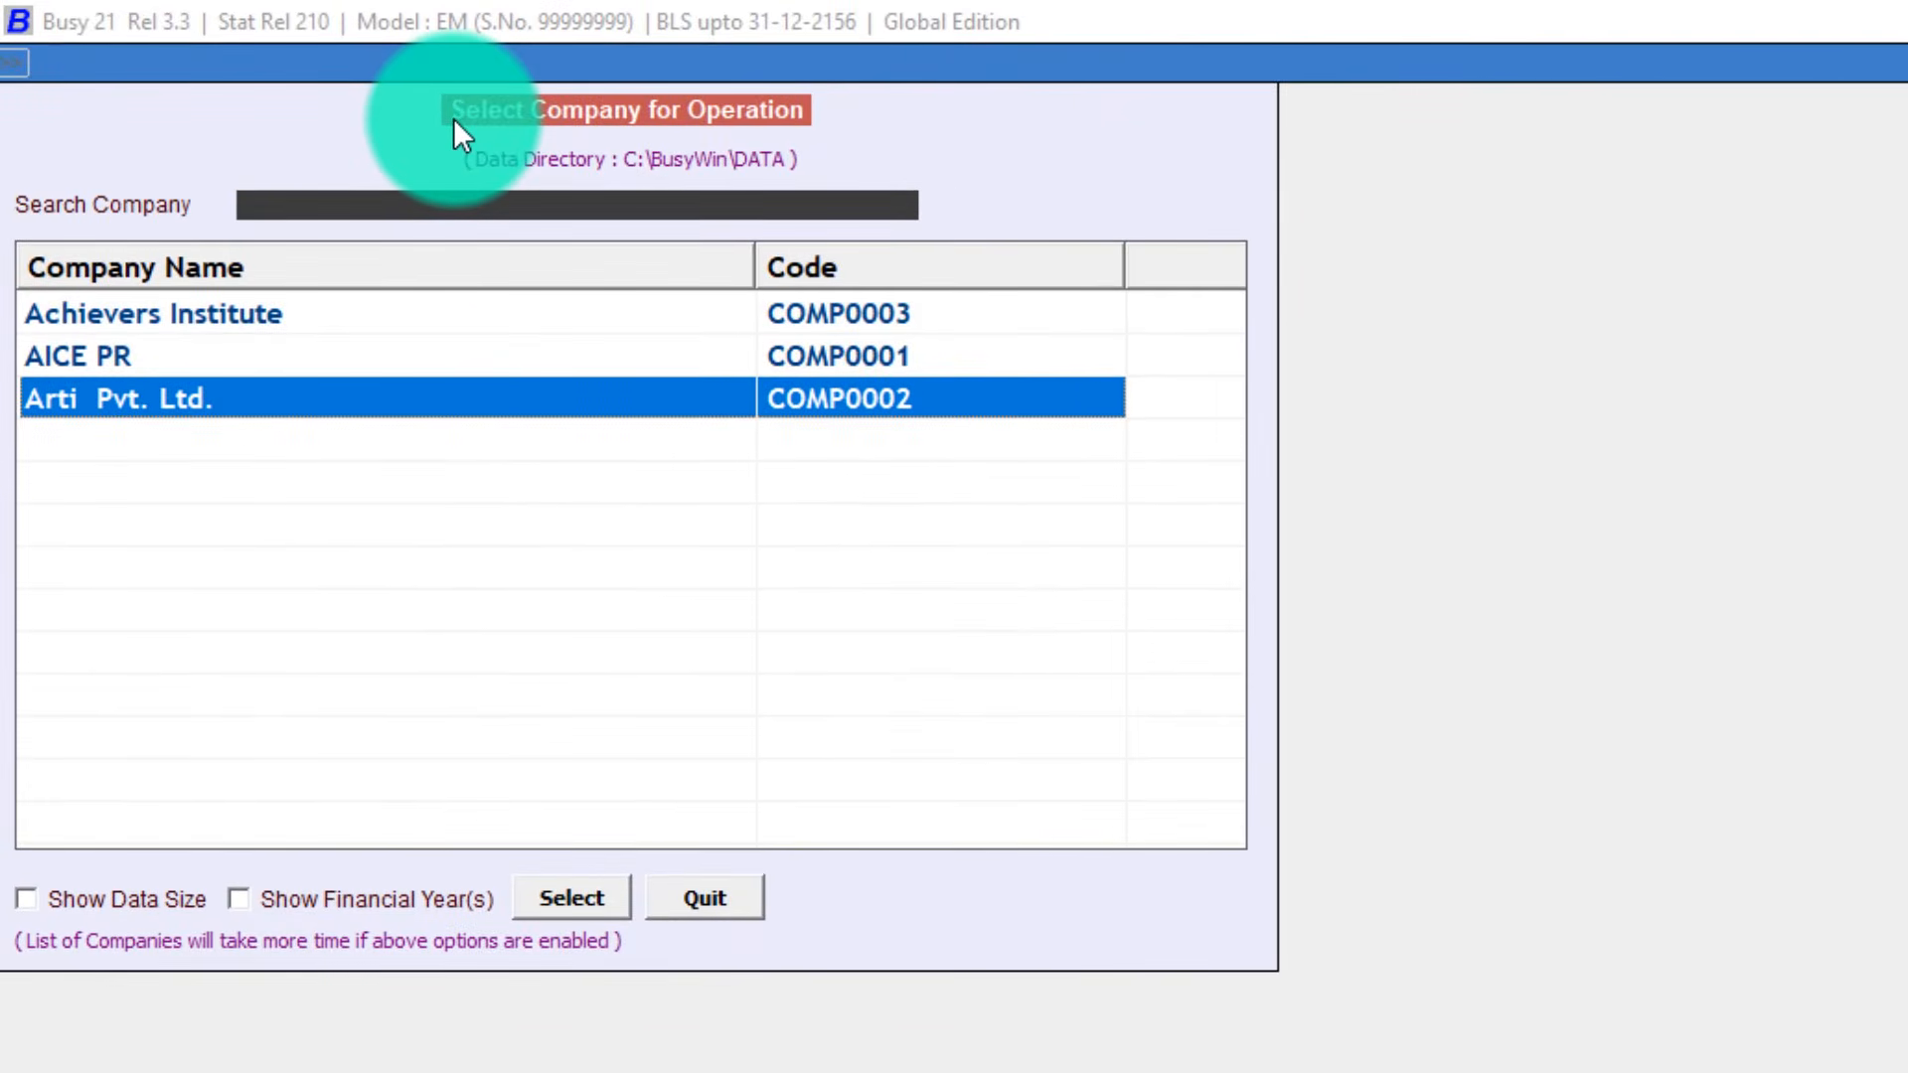
key(Return)
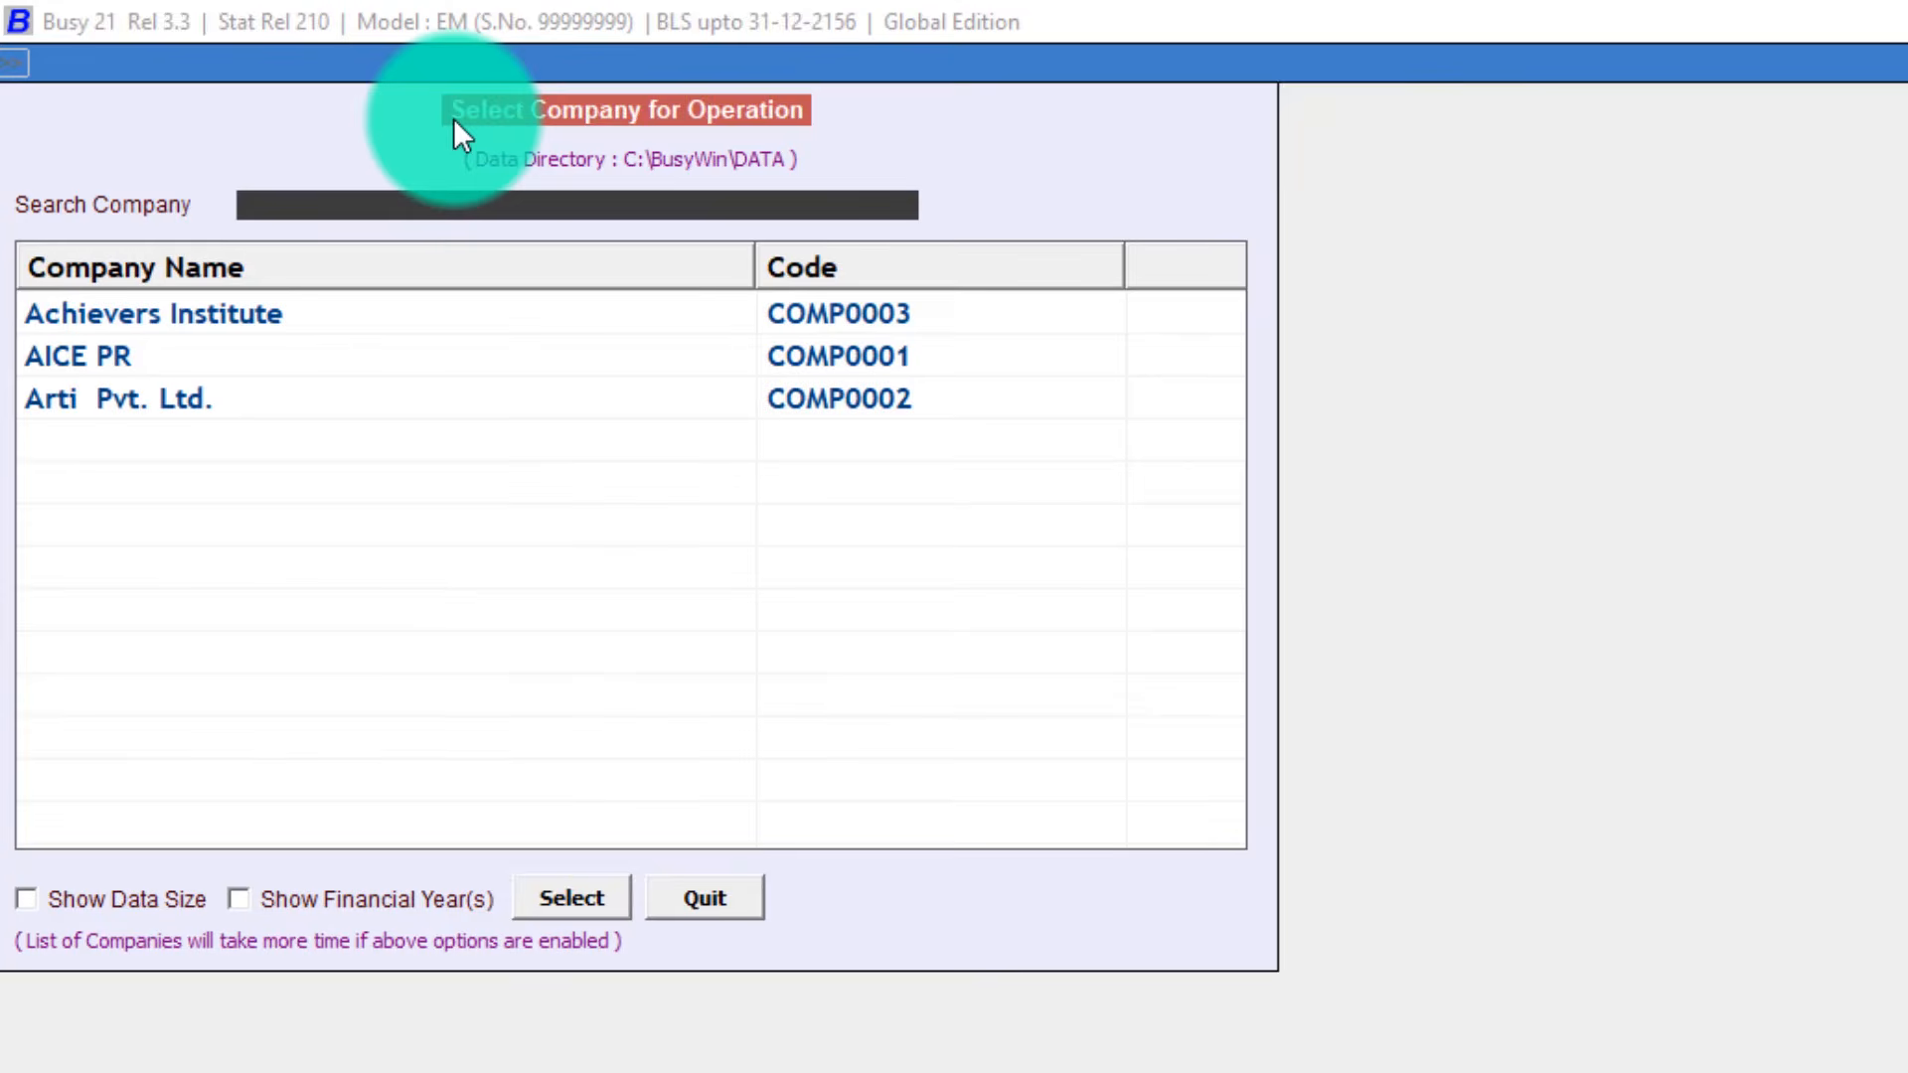
key(Down)
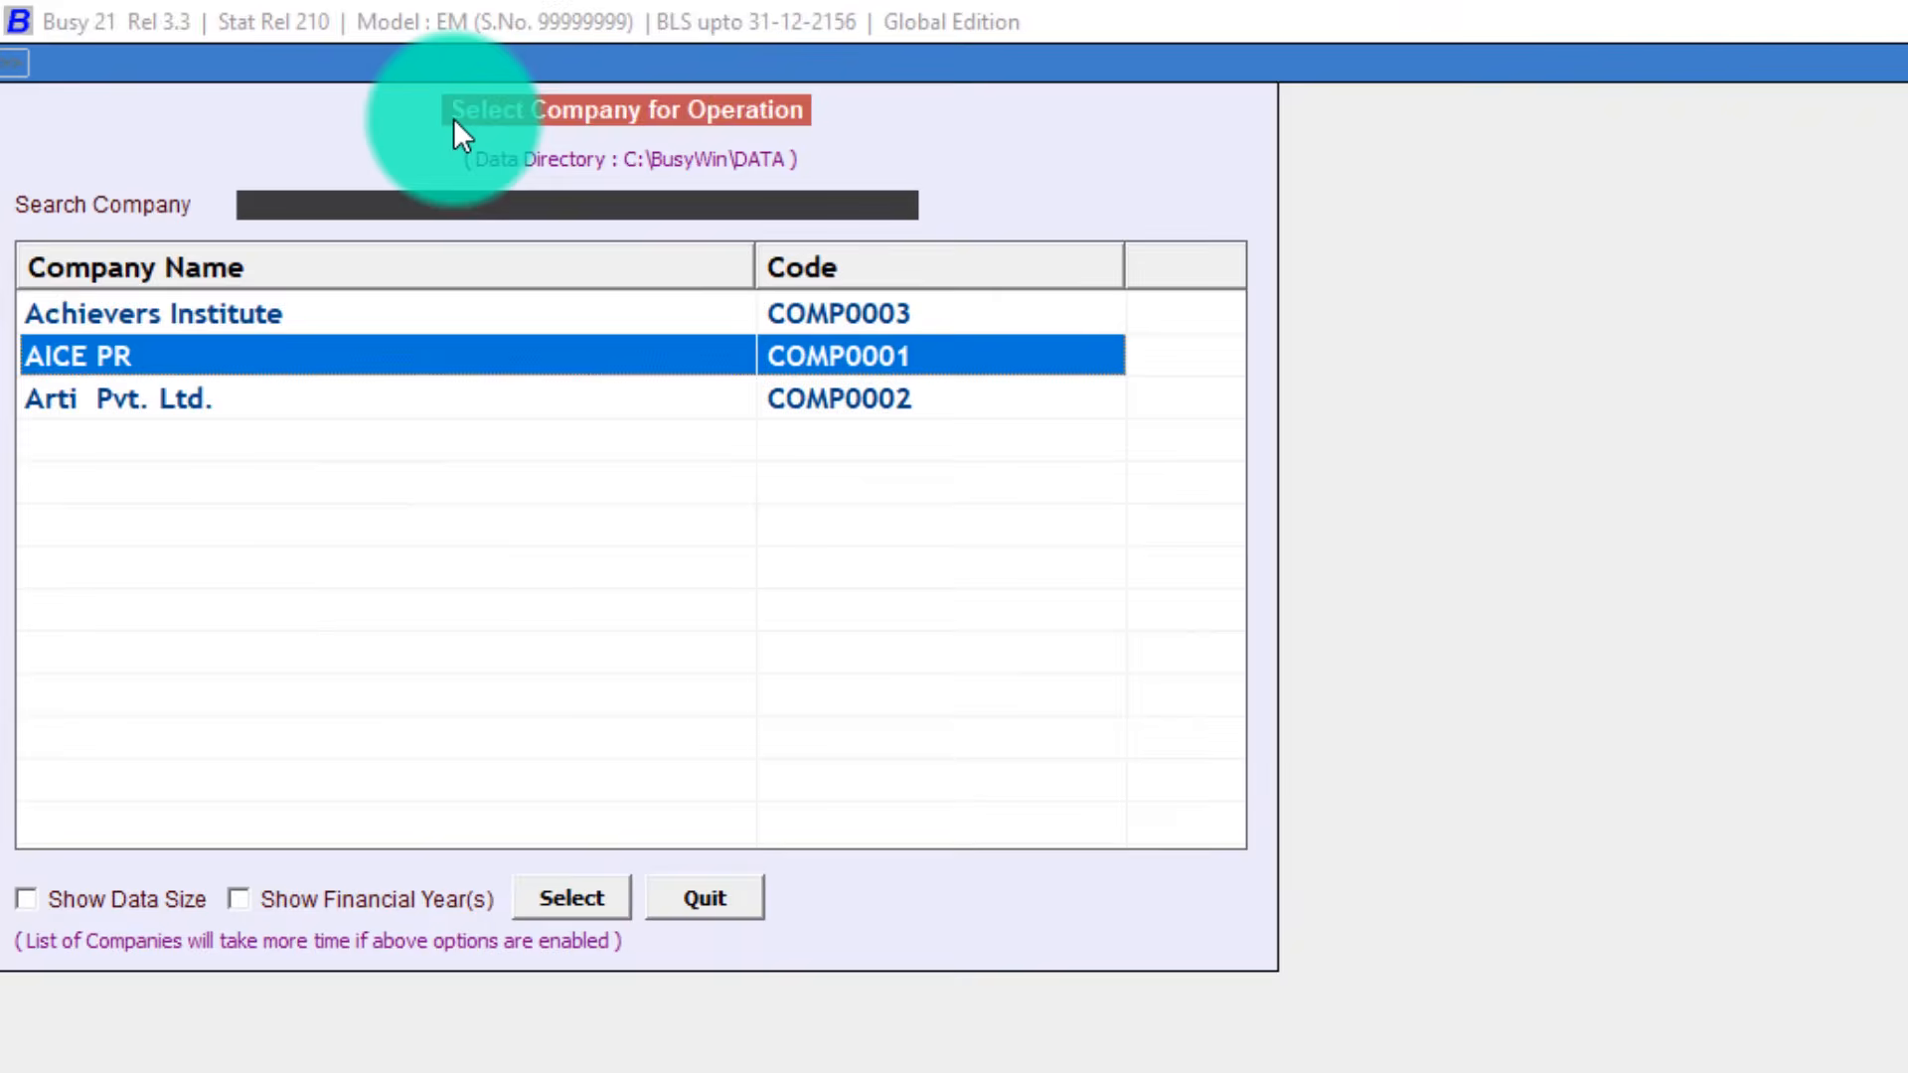
key(Up)
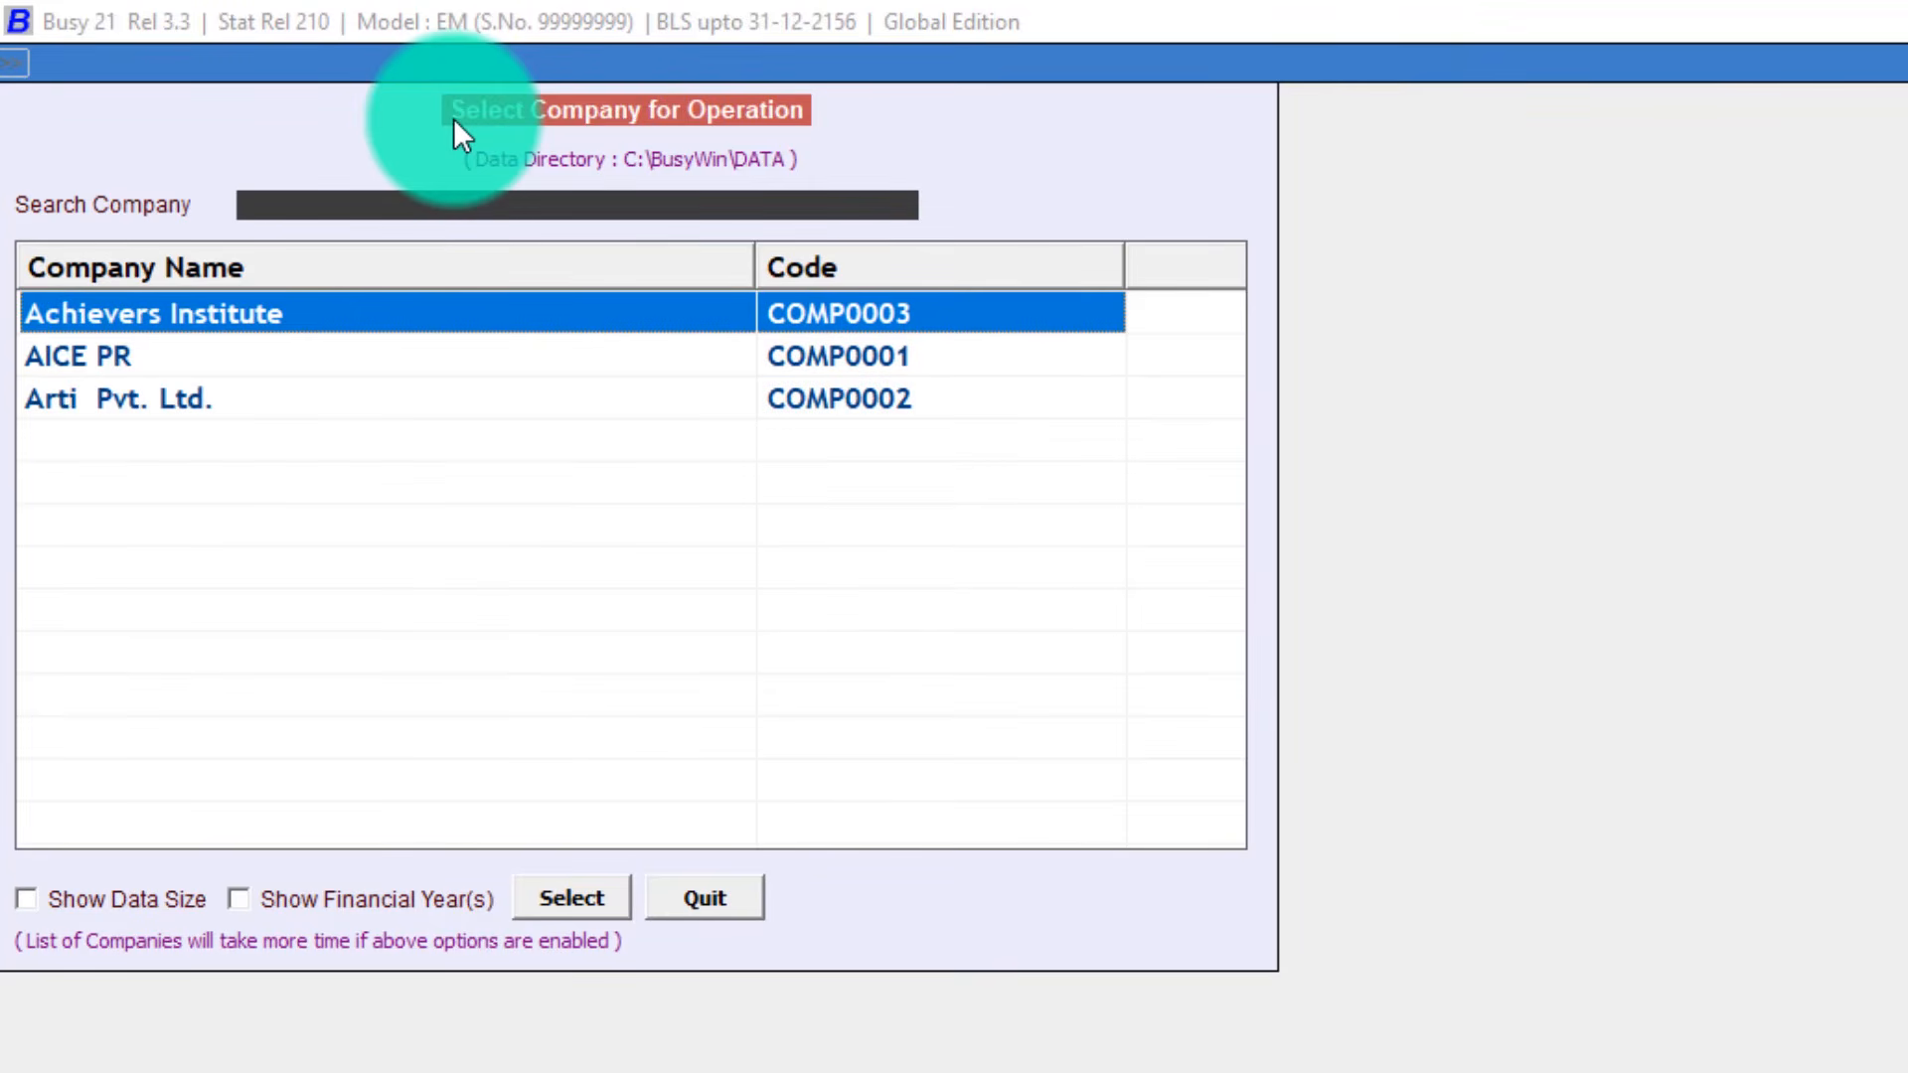
key(Down)
key(Down)
key(Up)
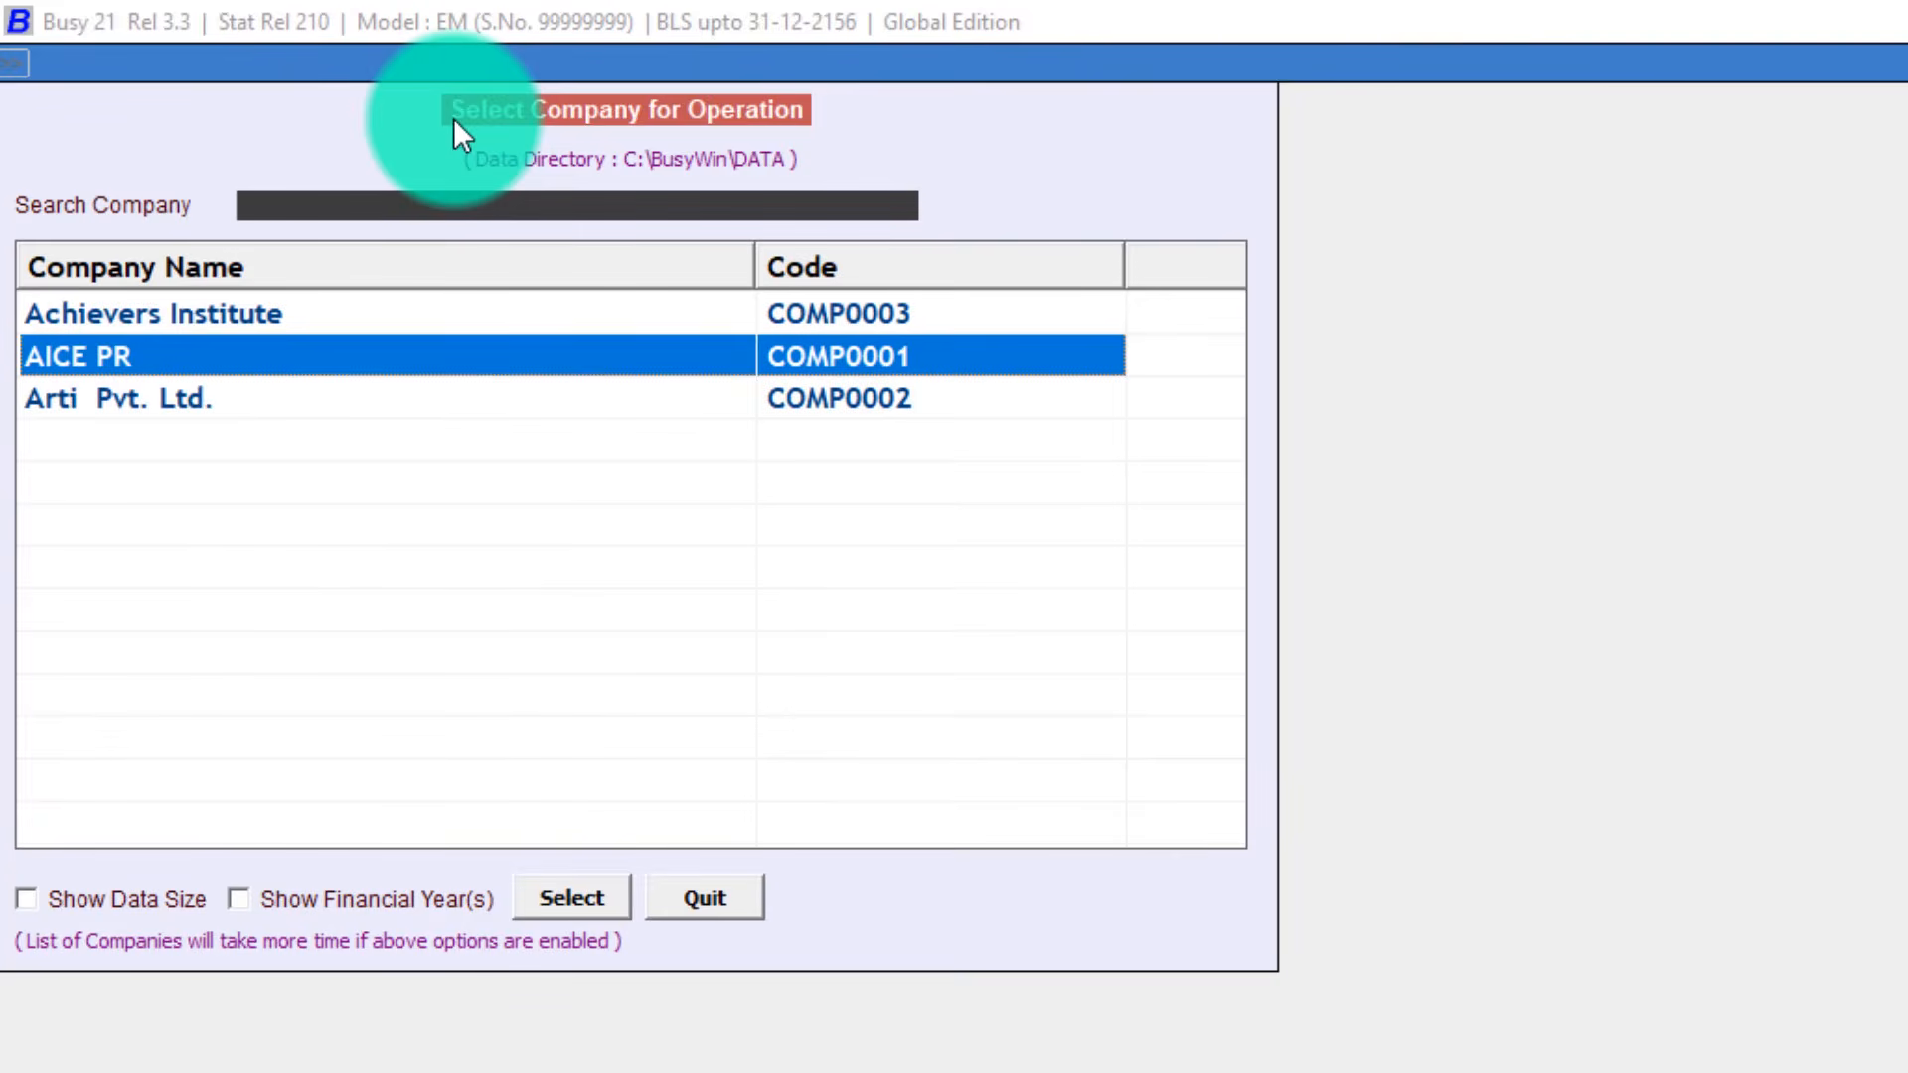
key(Down)
key(Up)
key(Up)
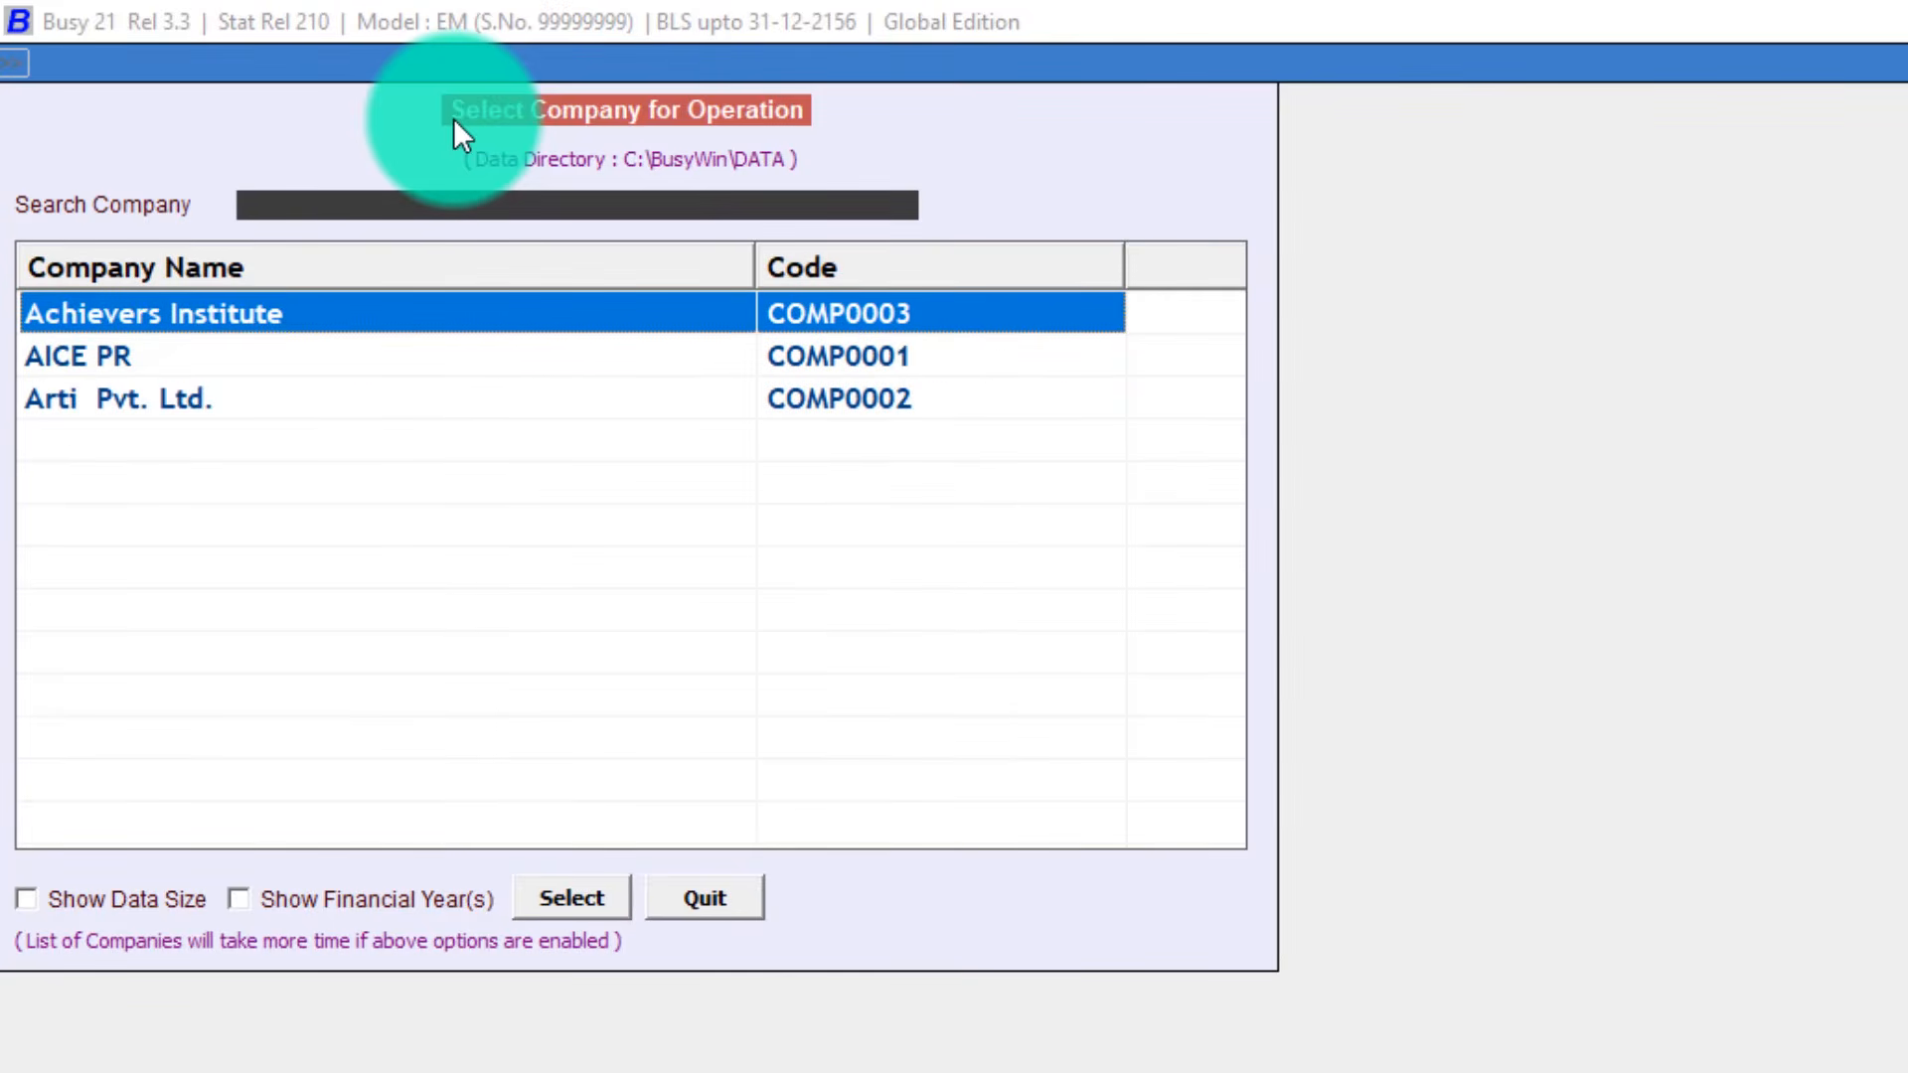
key(Return)
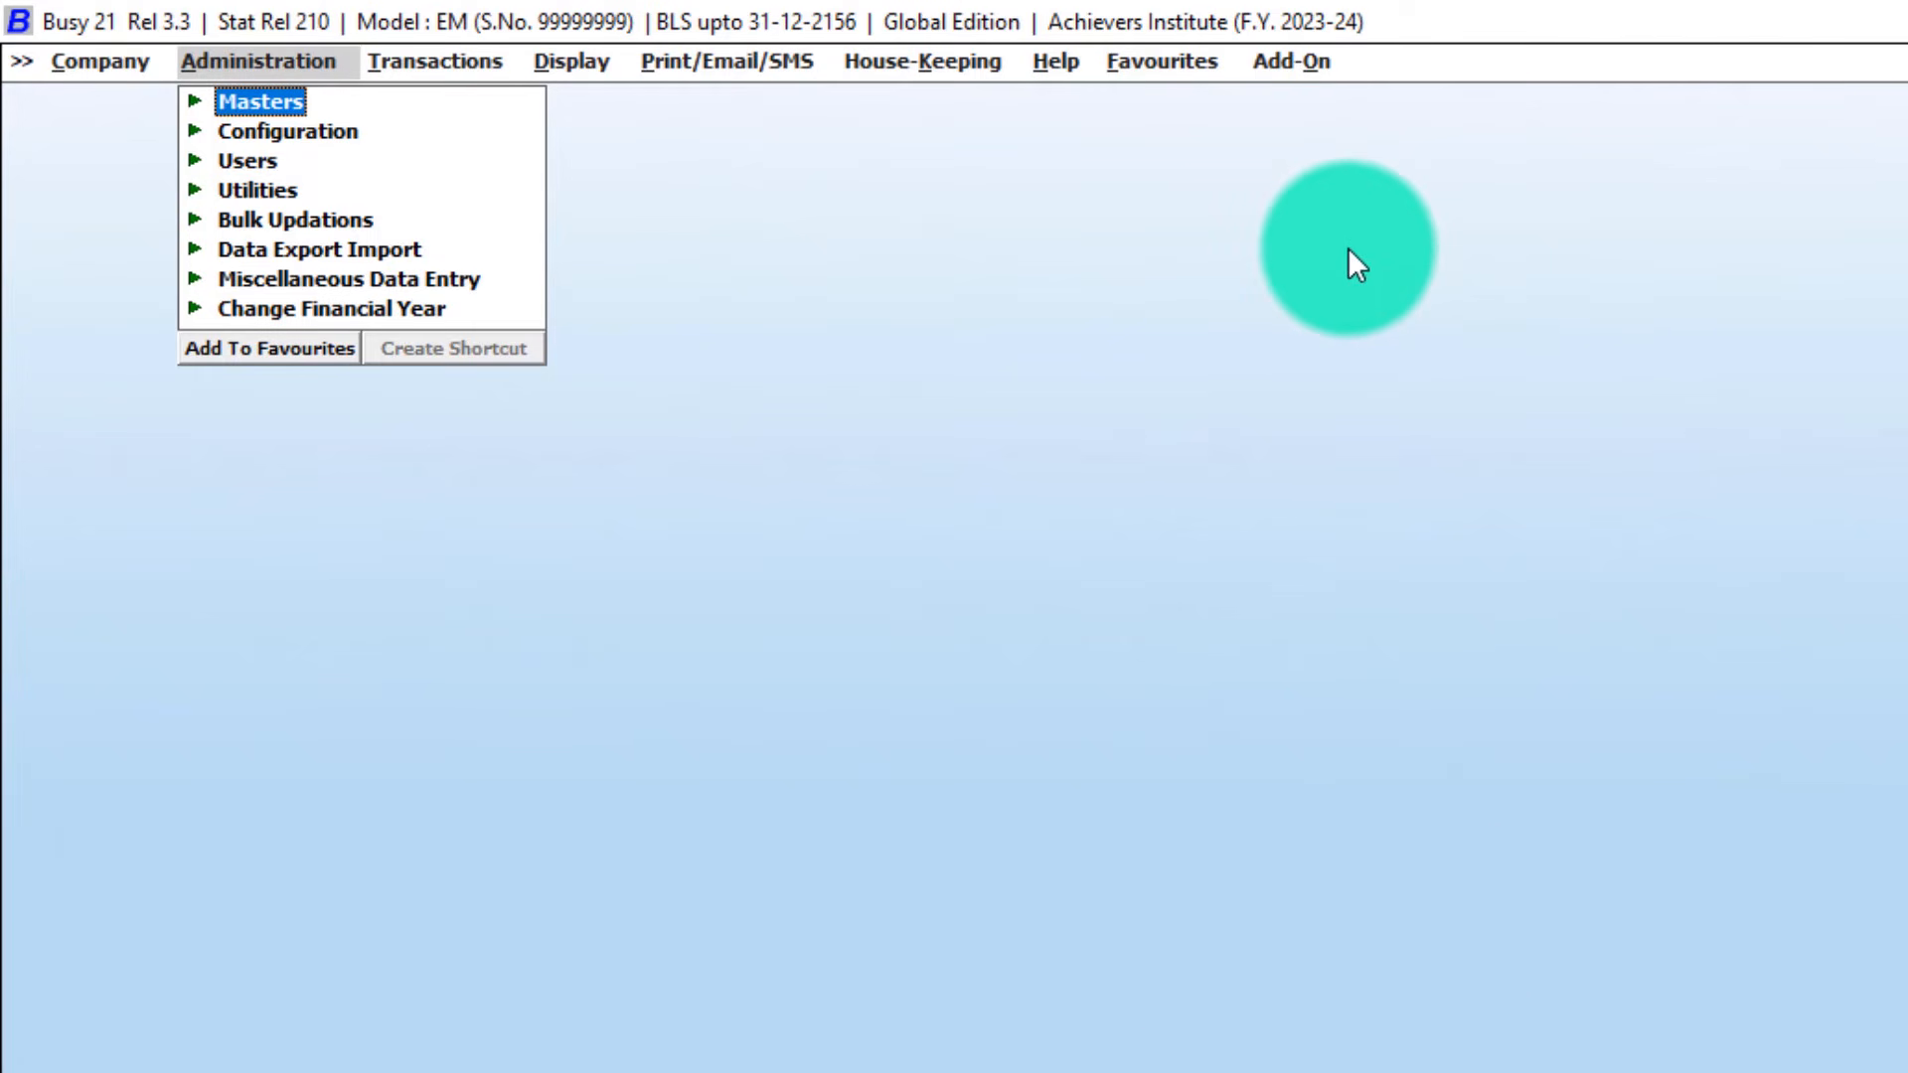
Show the Company menu options with Edit Company highlighted for Achievers Institute.
click(1230, 963)
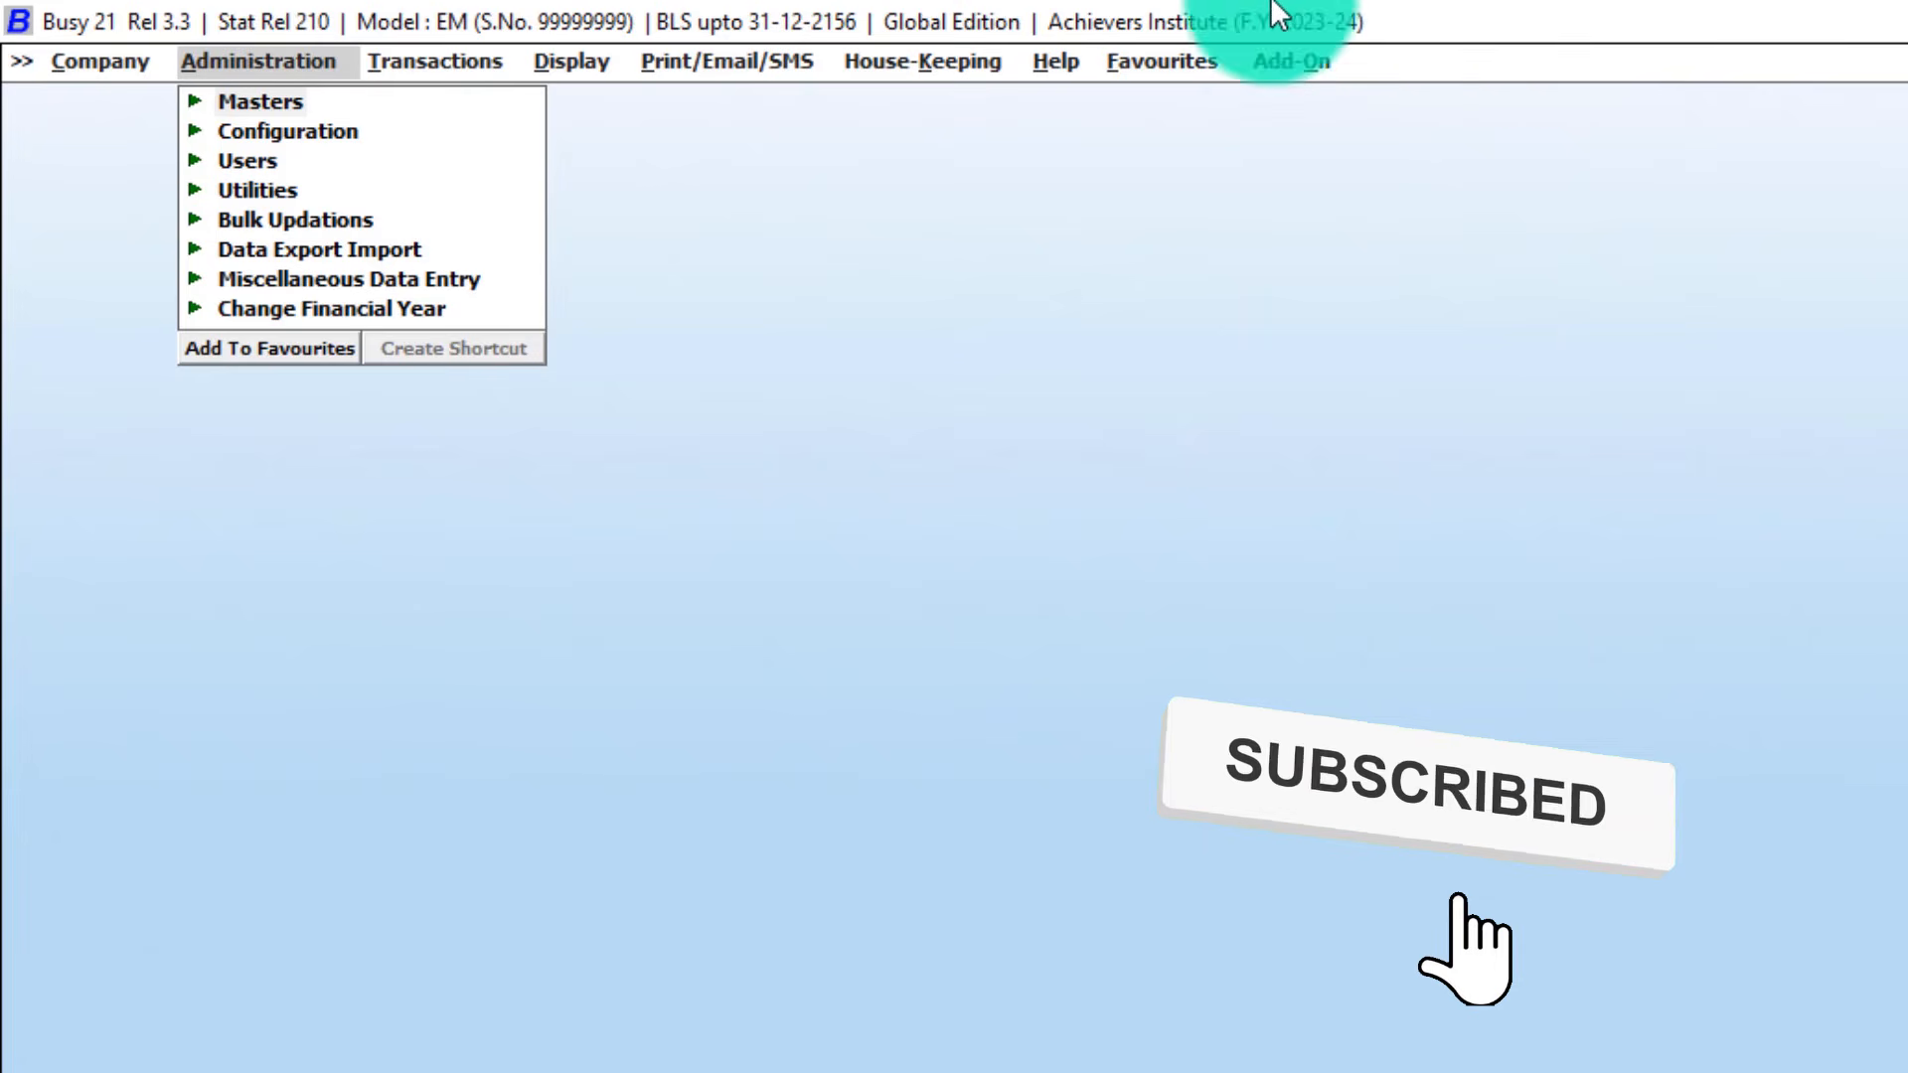
click(115, 61)
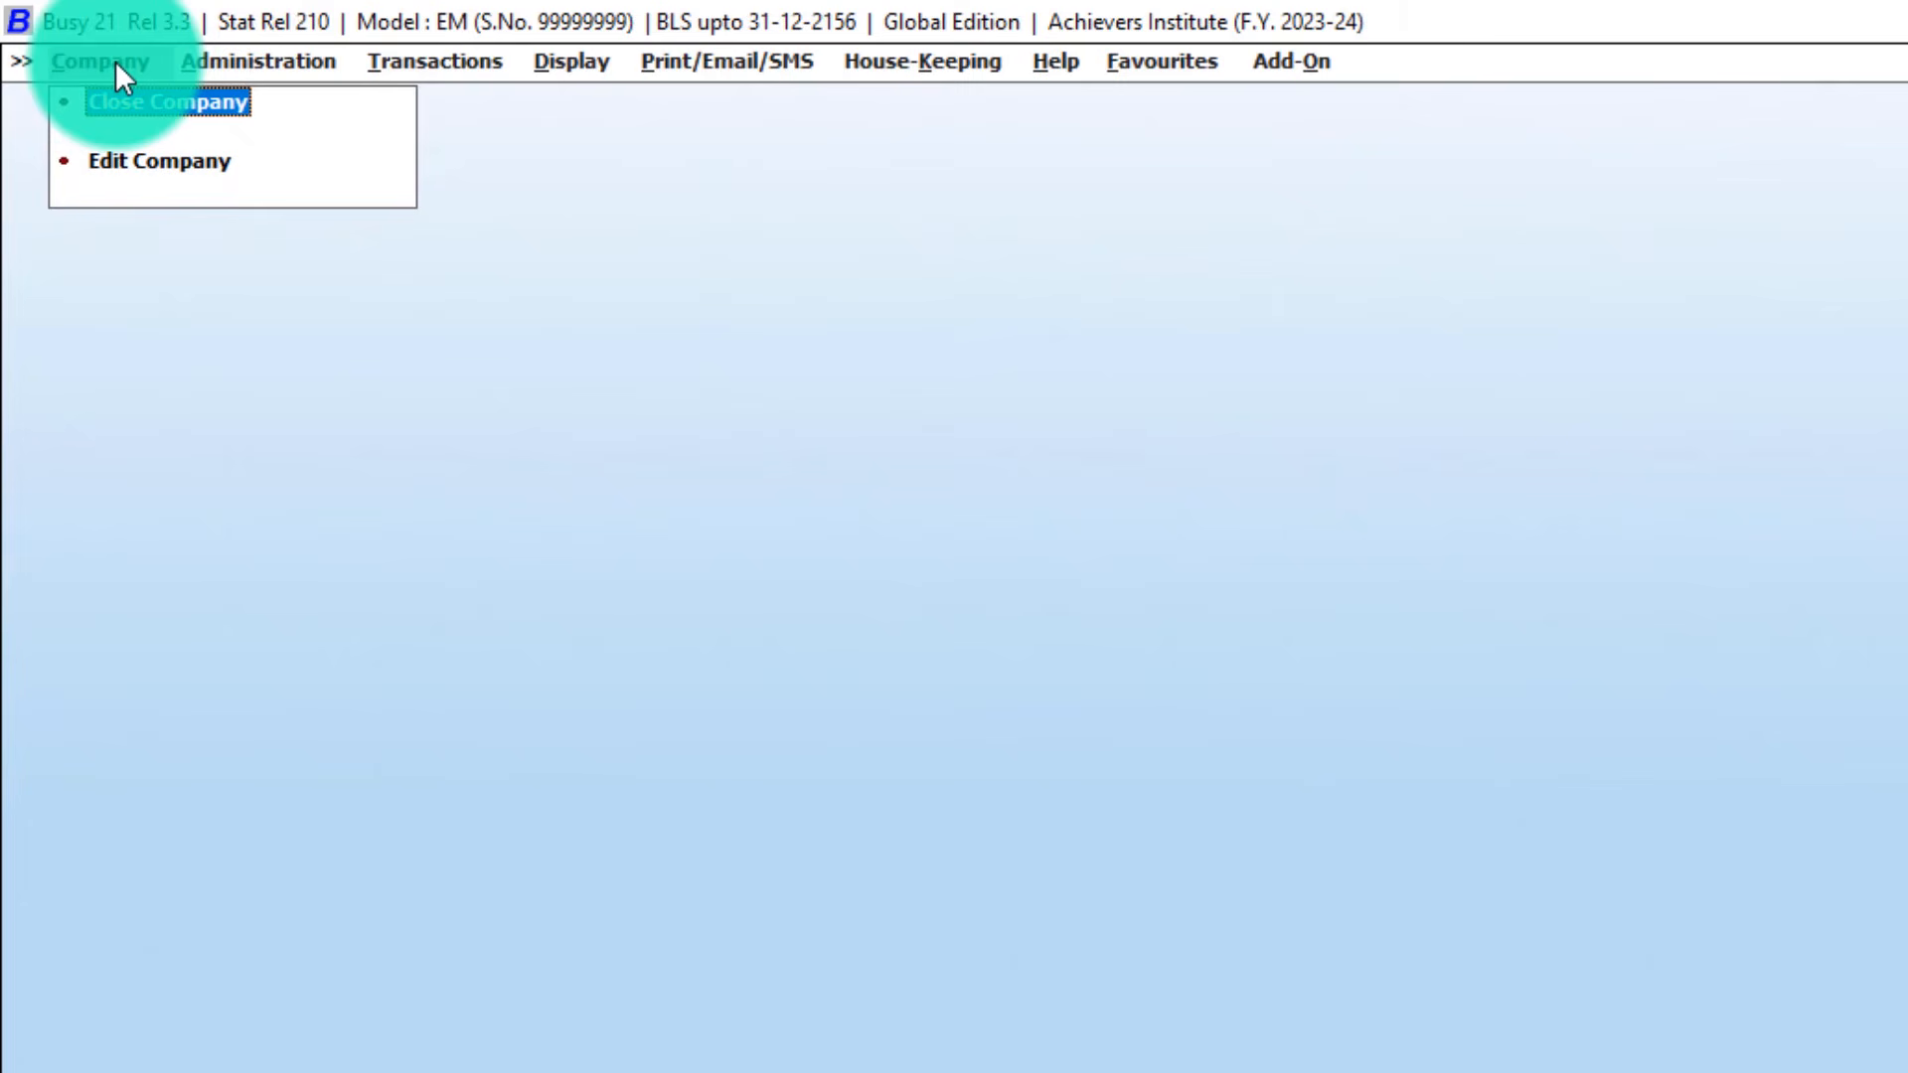
key(Down)
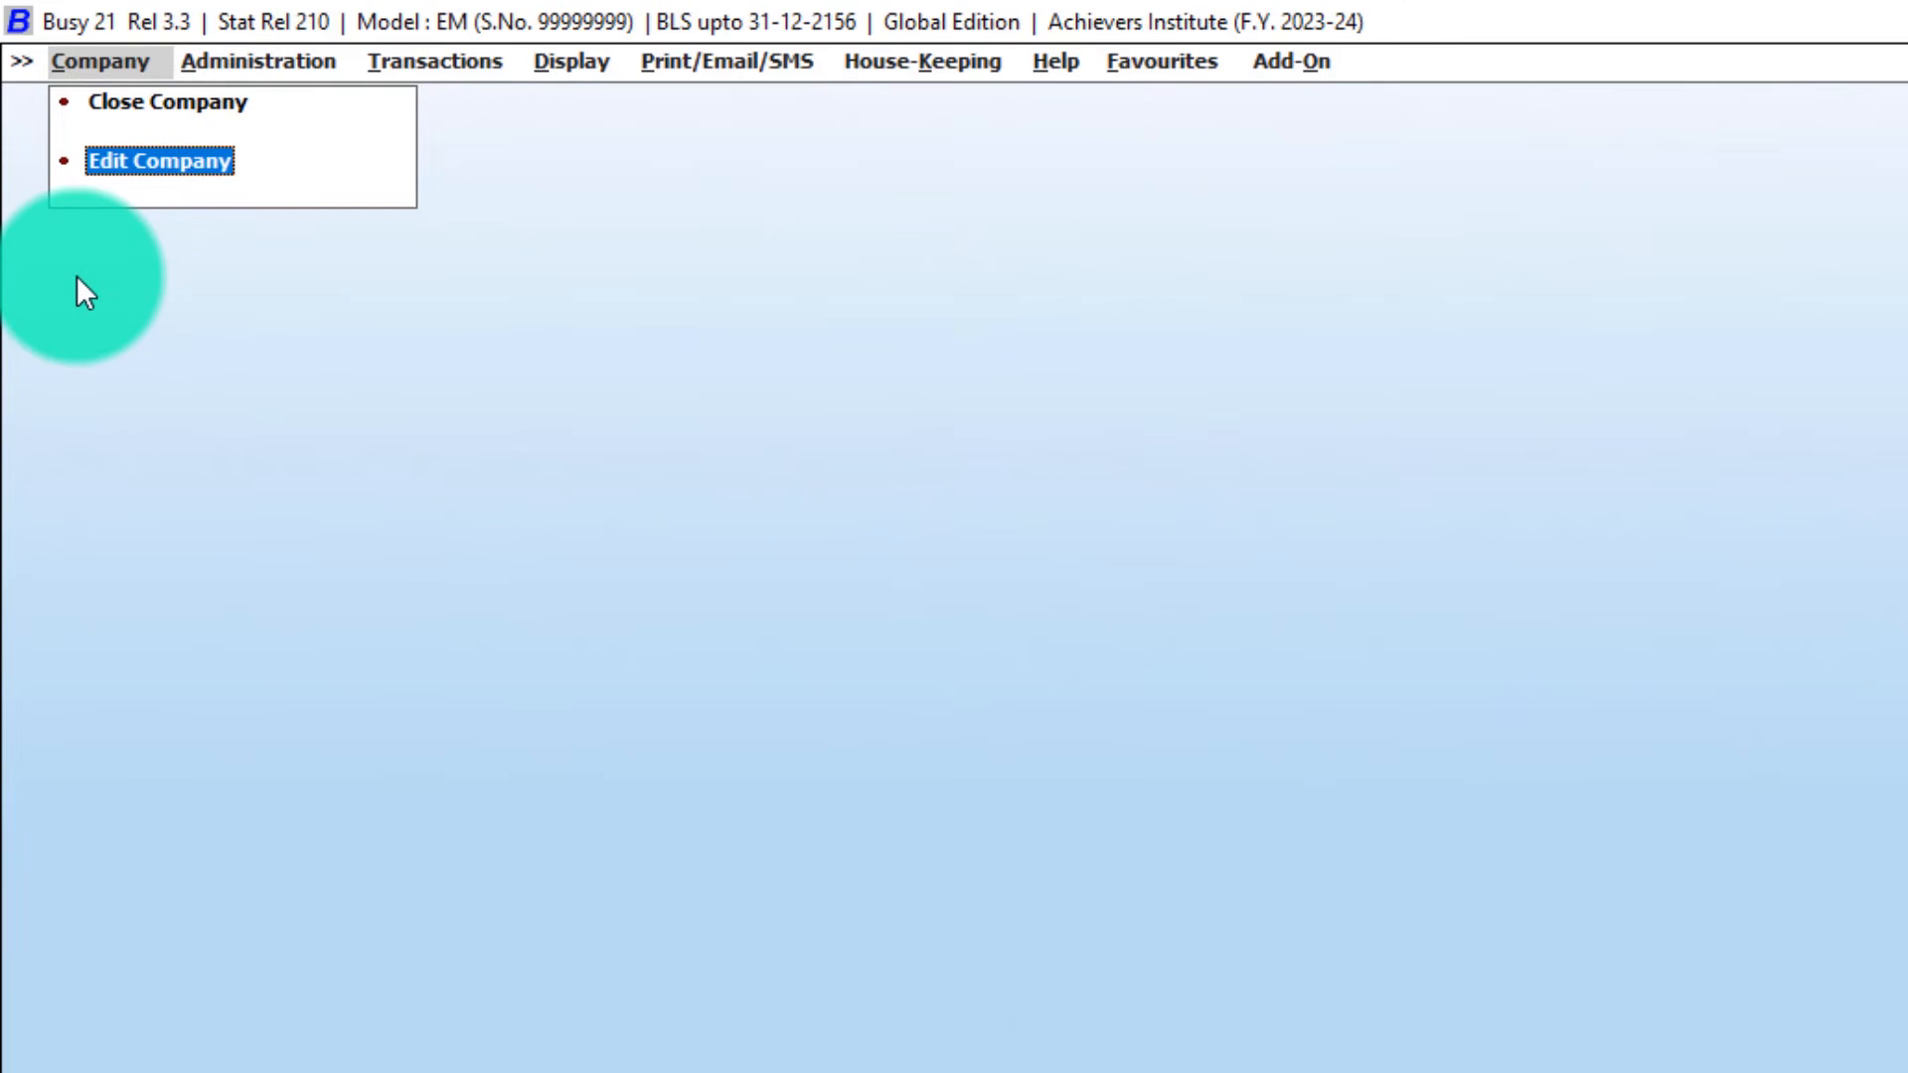
Rename the company to 'Achievers Institute of Computer Edu' in the Modify Company form.
key(Return)
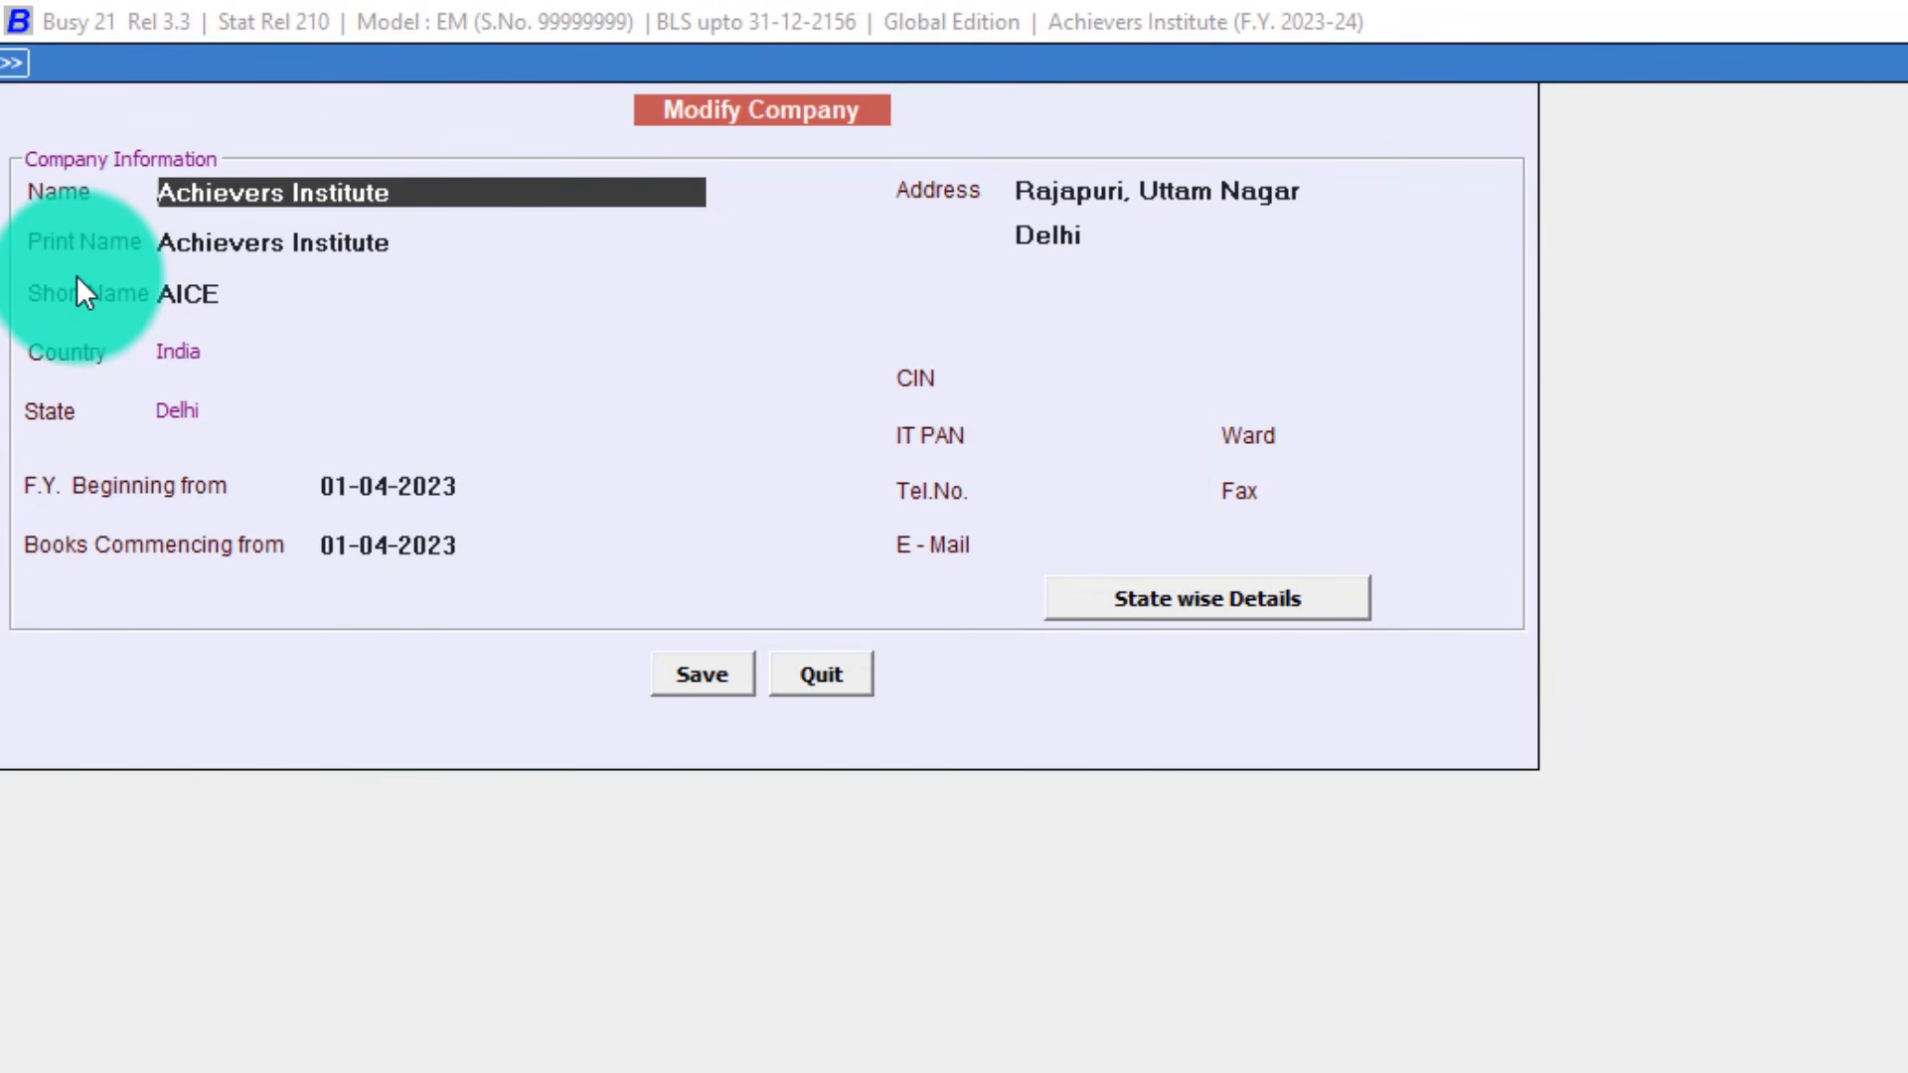
key(Return)
key(Return)
key(Up)
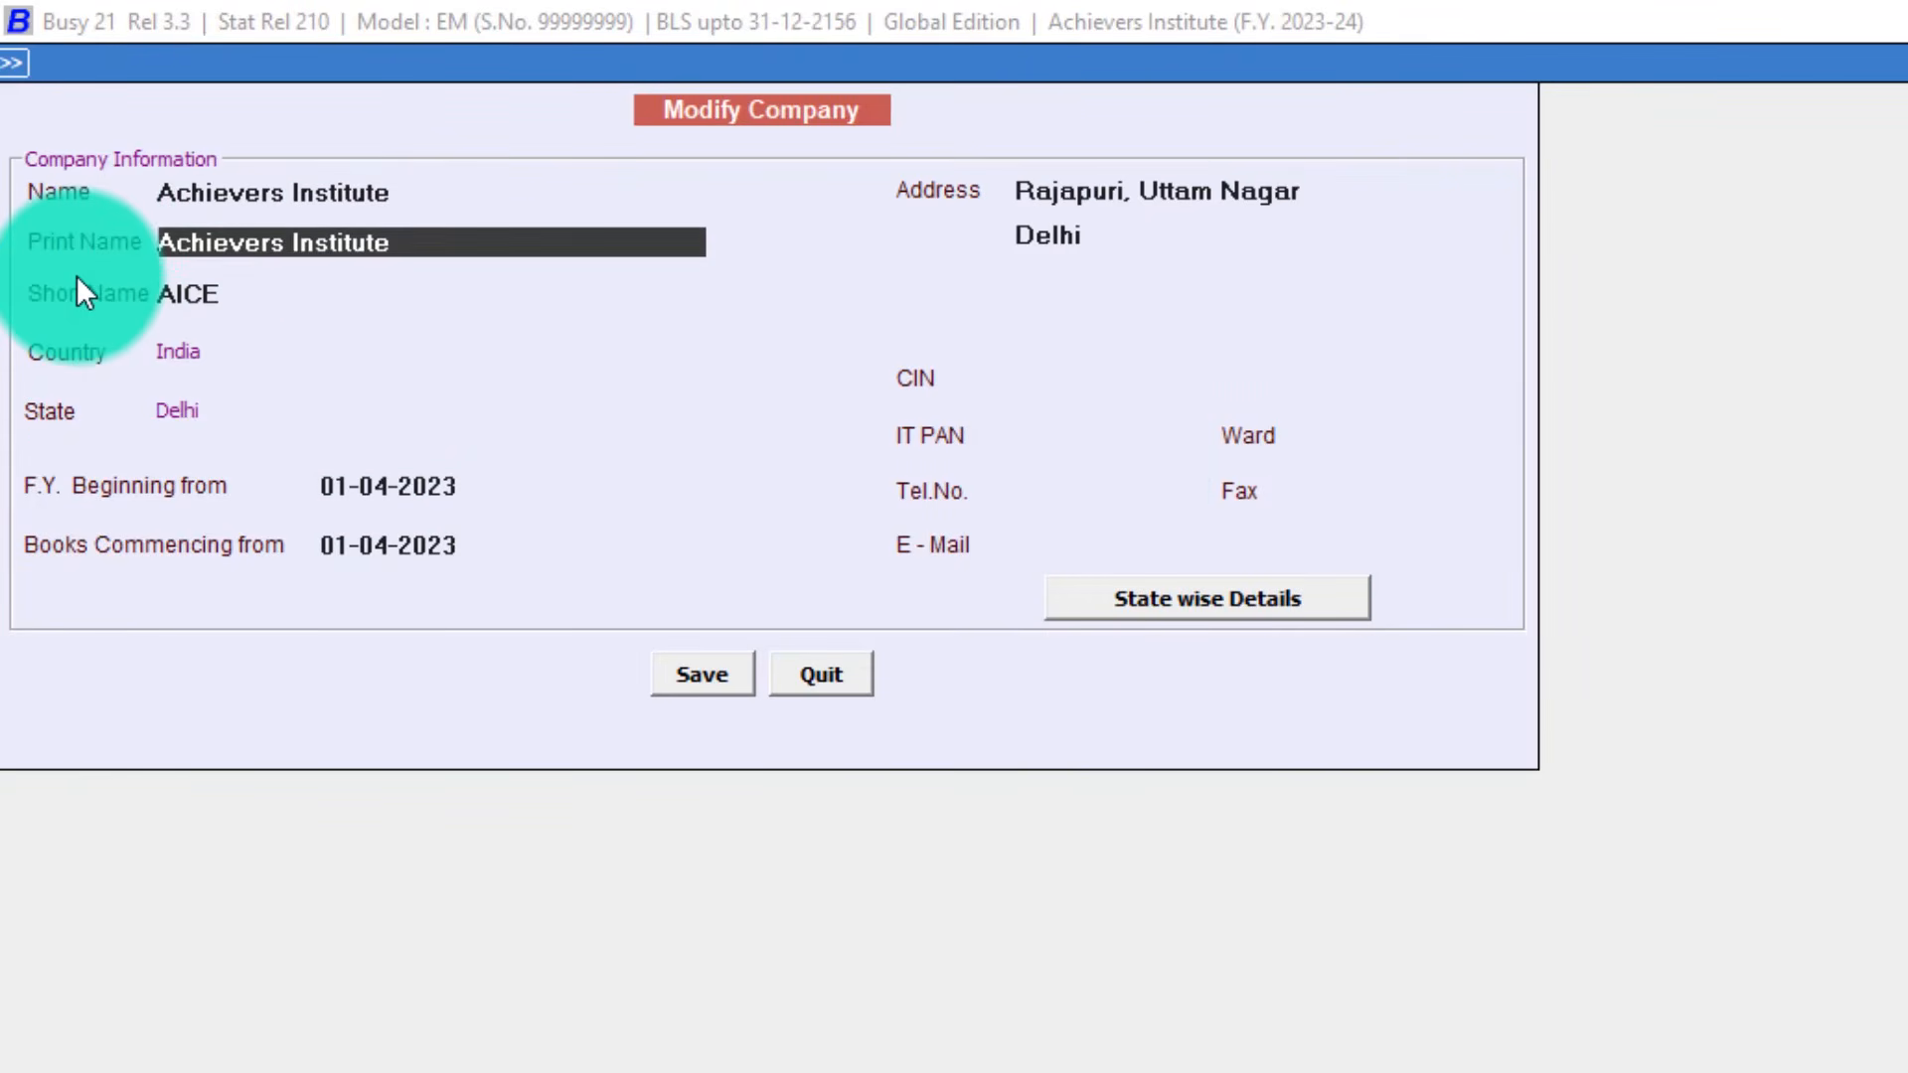
key(Up)
key(Right)
key(Right)
key(Right)
key(Right)
key(Right)
key(Right)
key(Right)
key(Right)
key(Right)
key(Right)
key(Right)
key(Right)
key(Right)
key(Right)
key(Right)
key(Right)
key(Right)
key(Right)
key(Right)
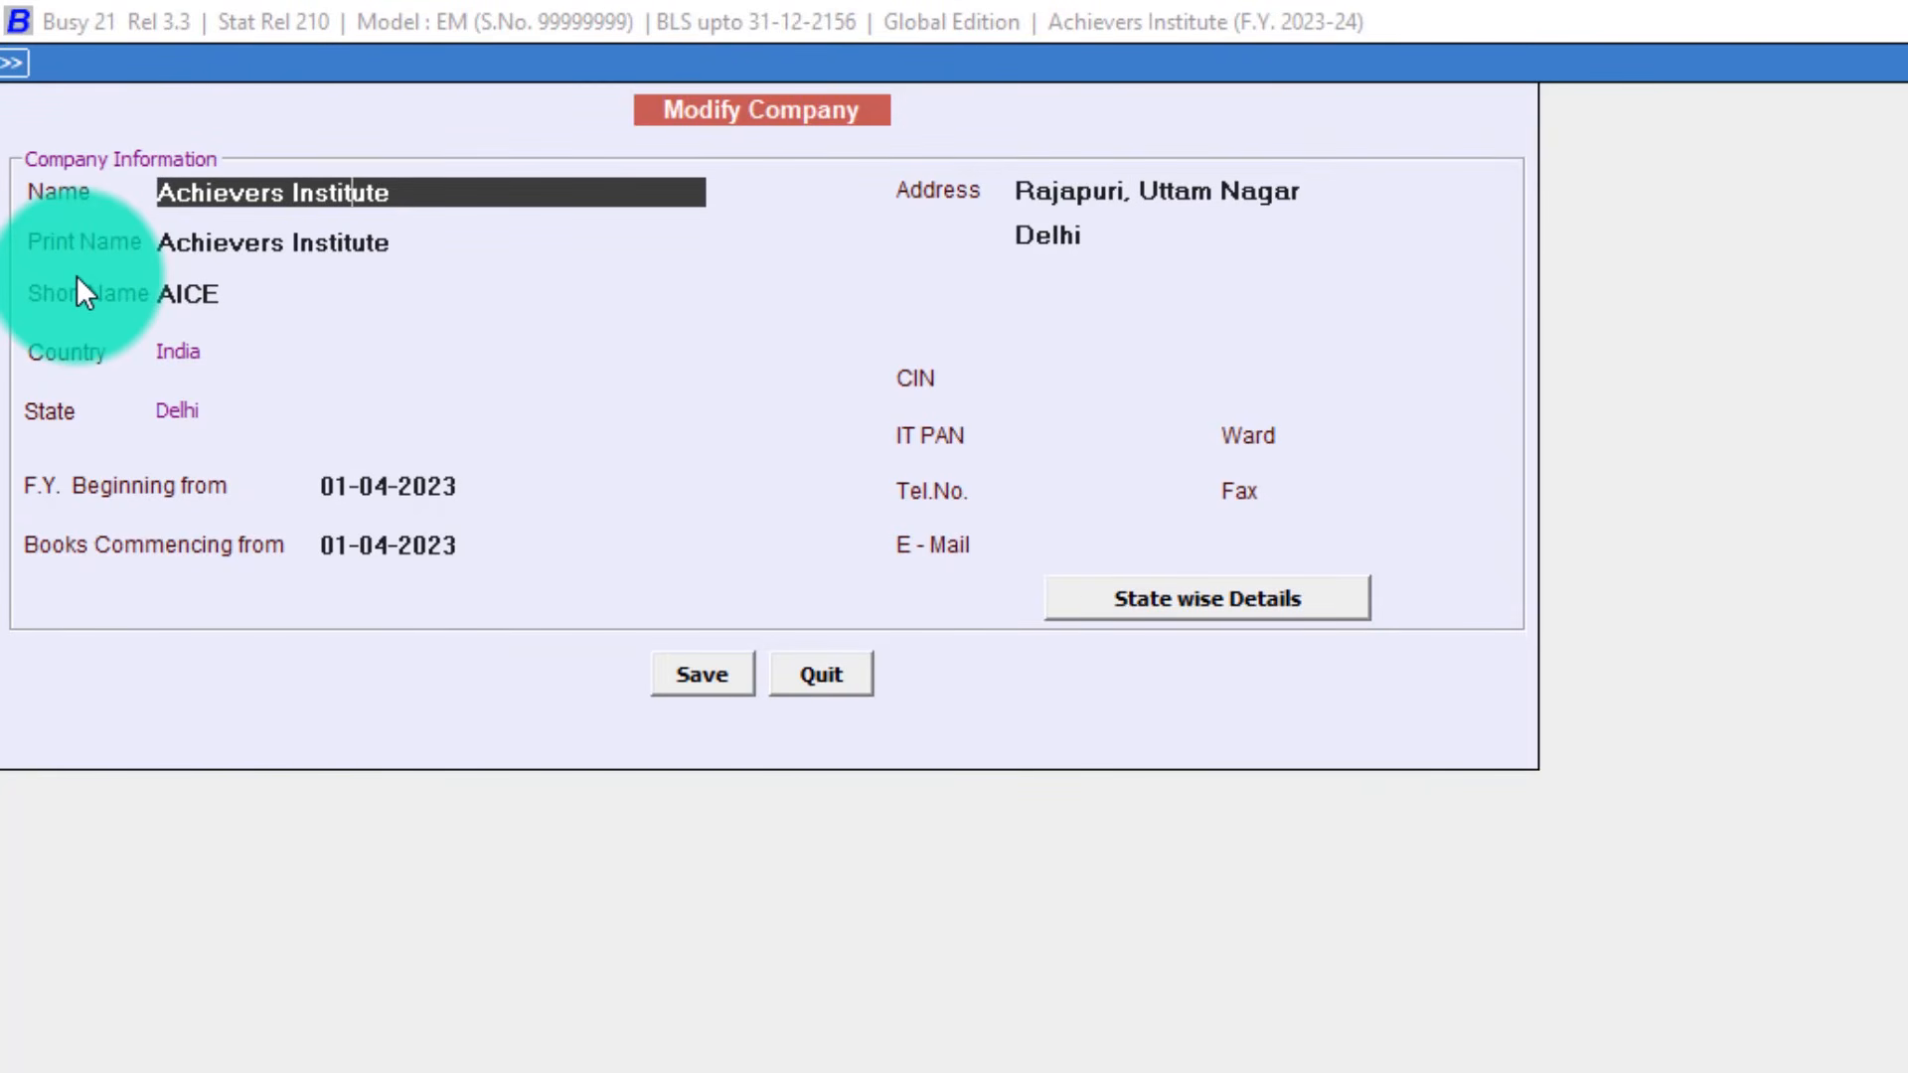
text(of Computer Educatio)
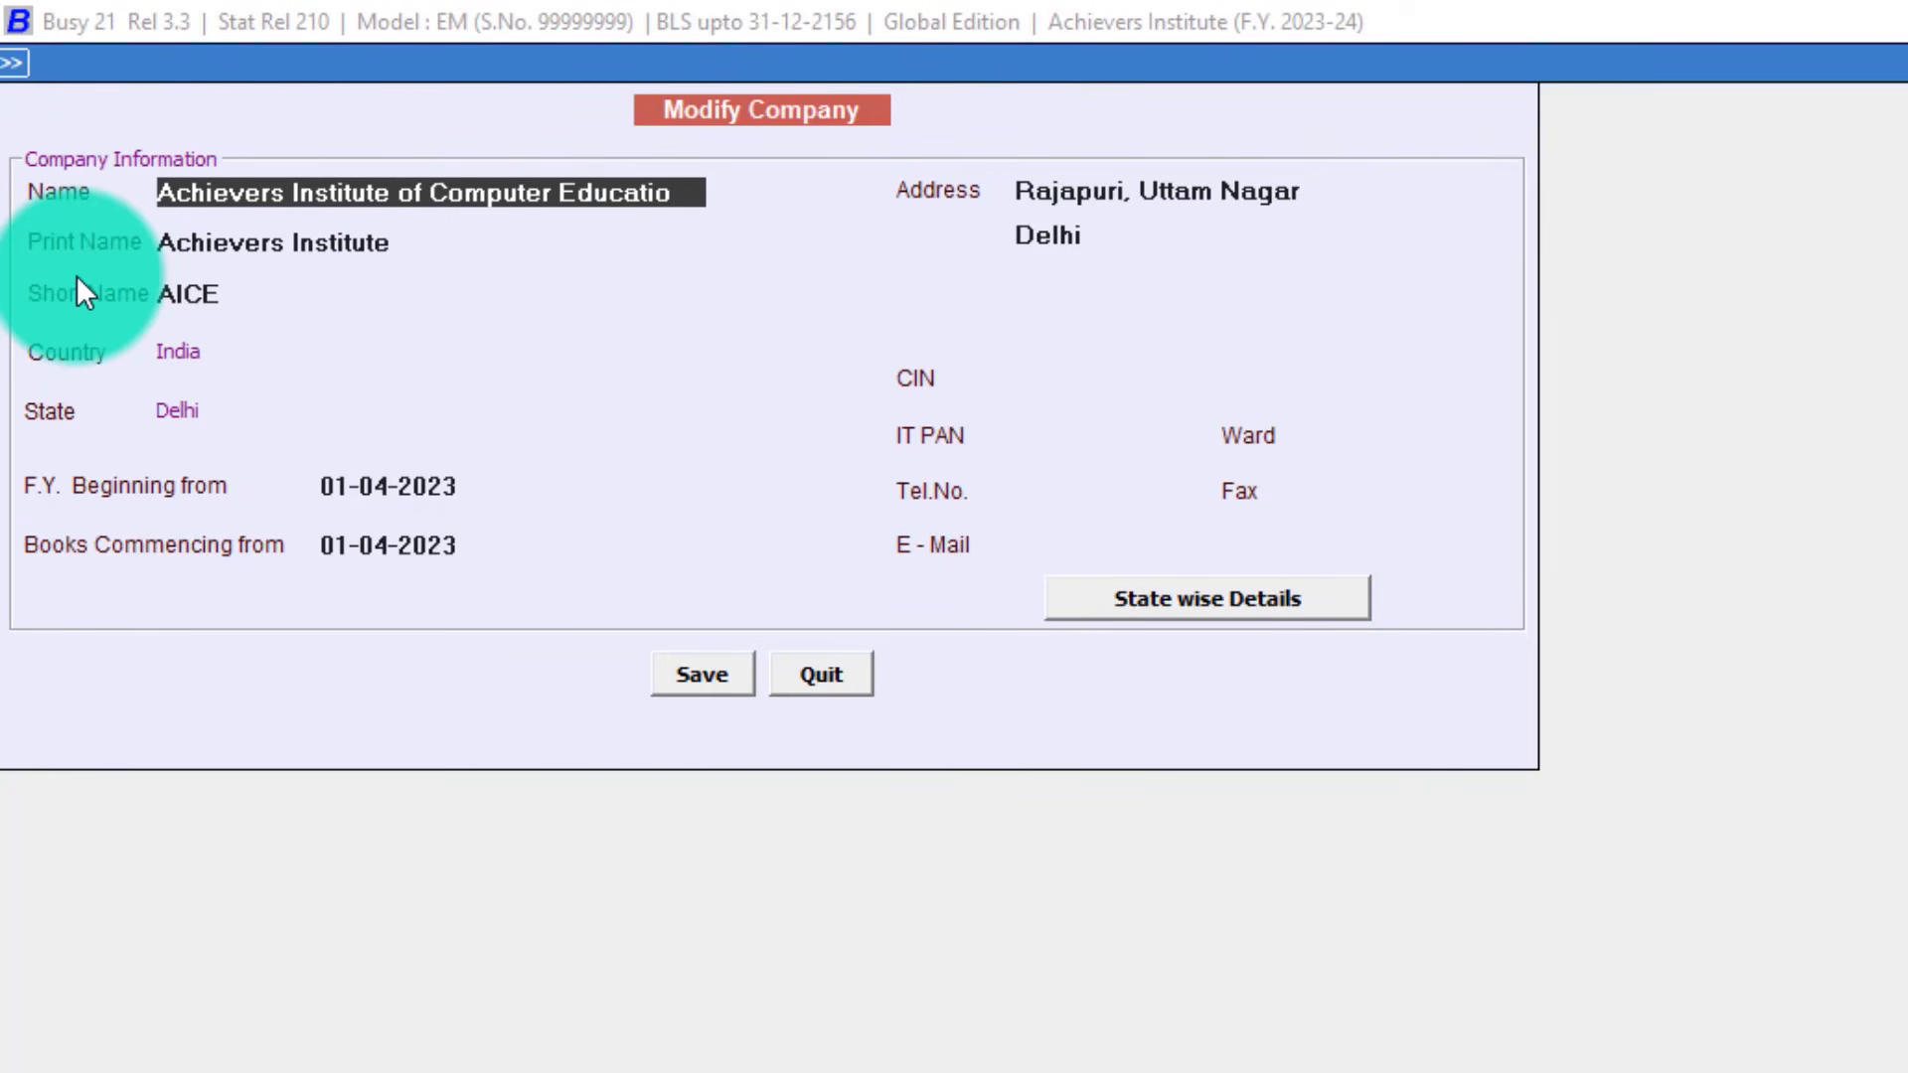
key(Return)
key(Return)
key(Return)
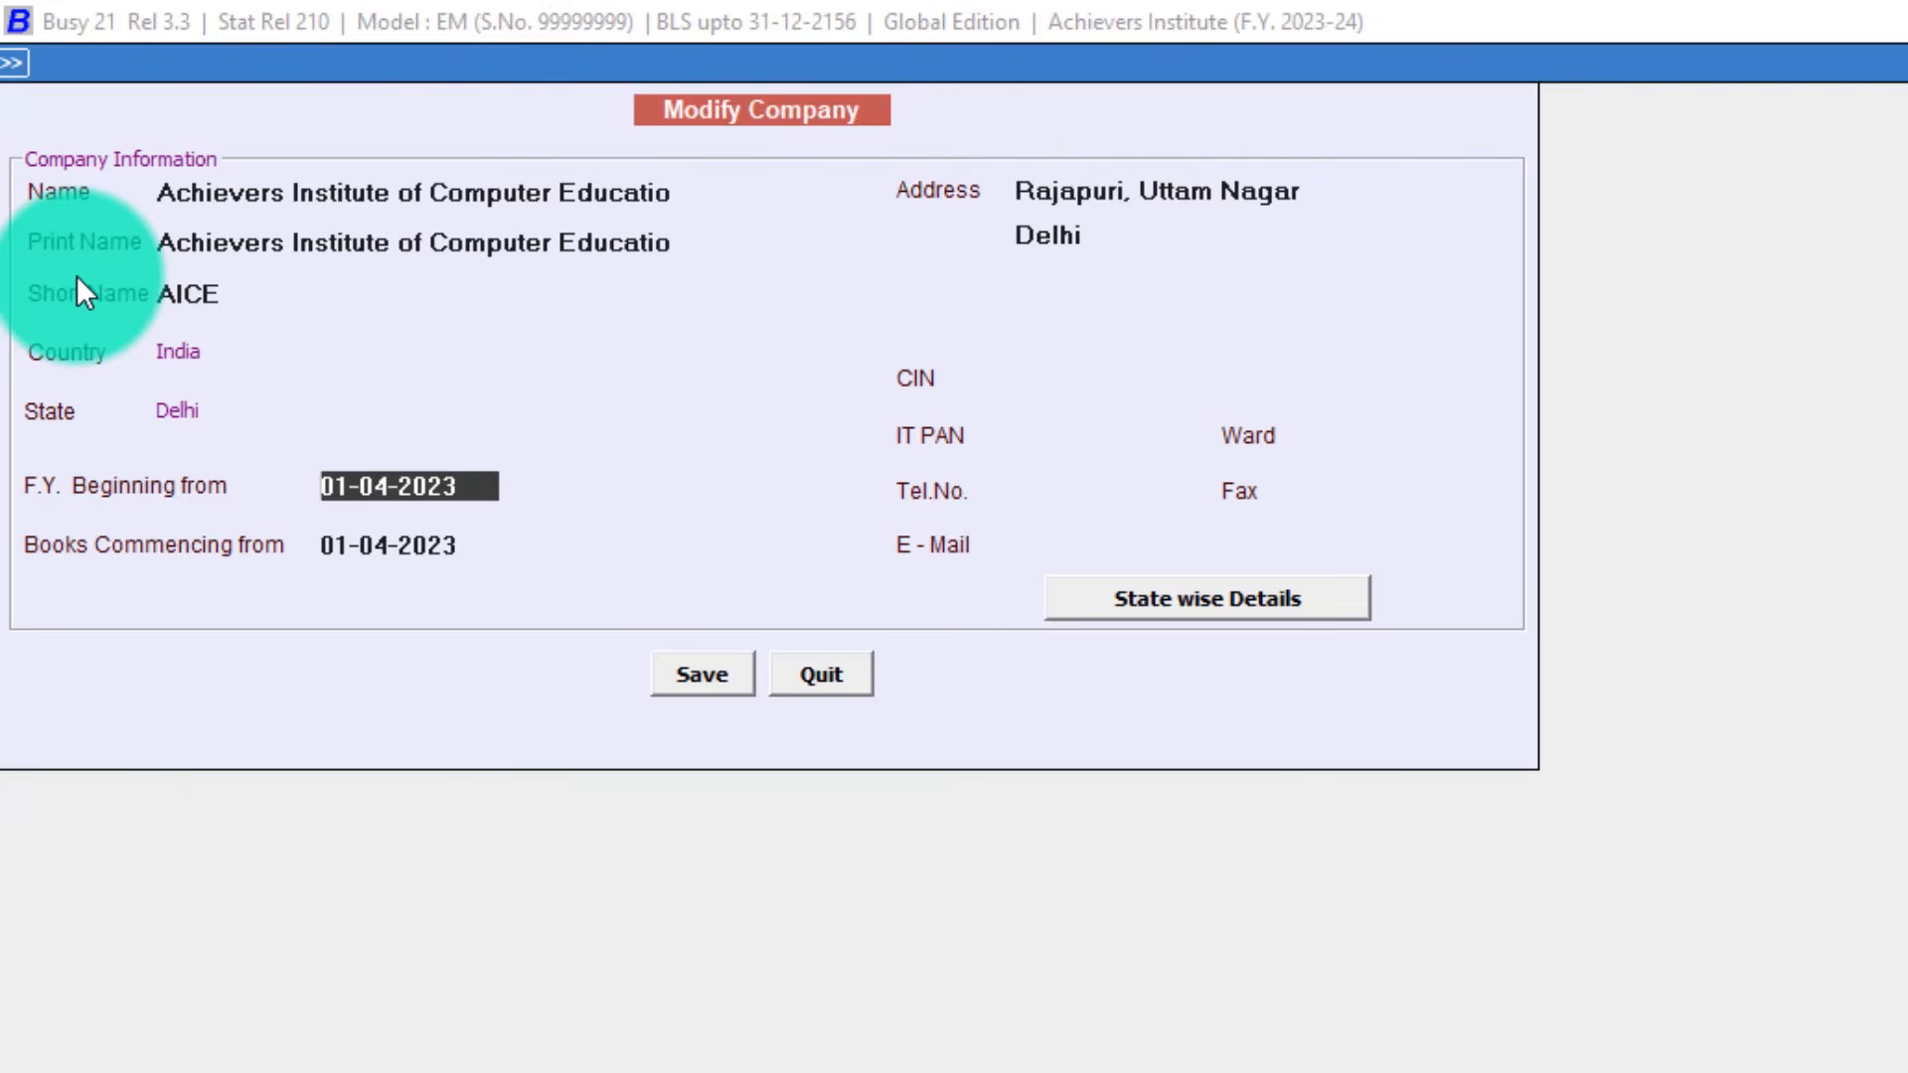
key(Return)
key(Return)
key(Return)
key(Return)
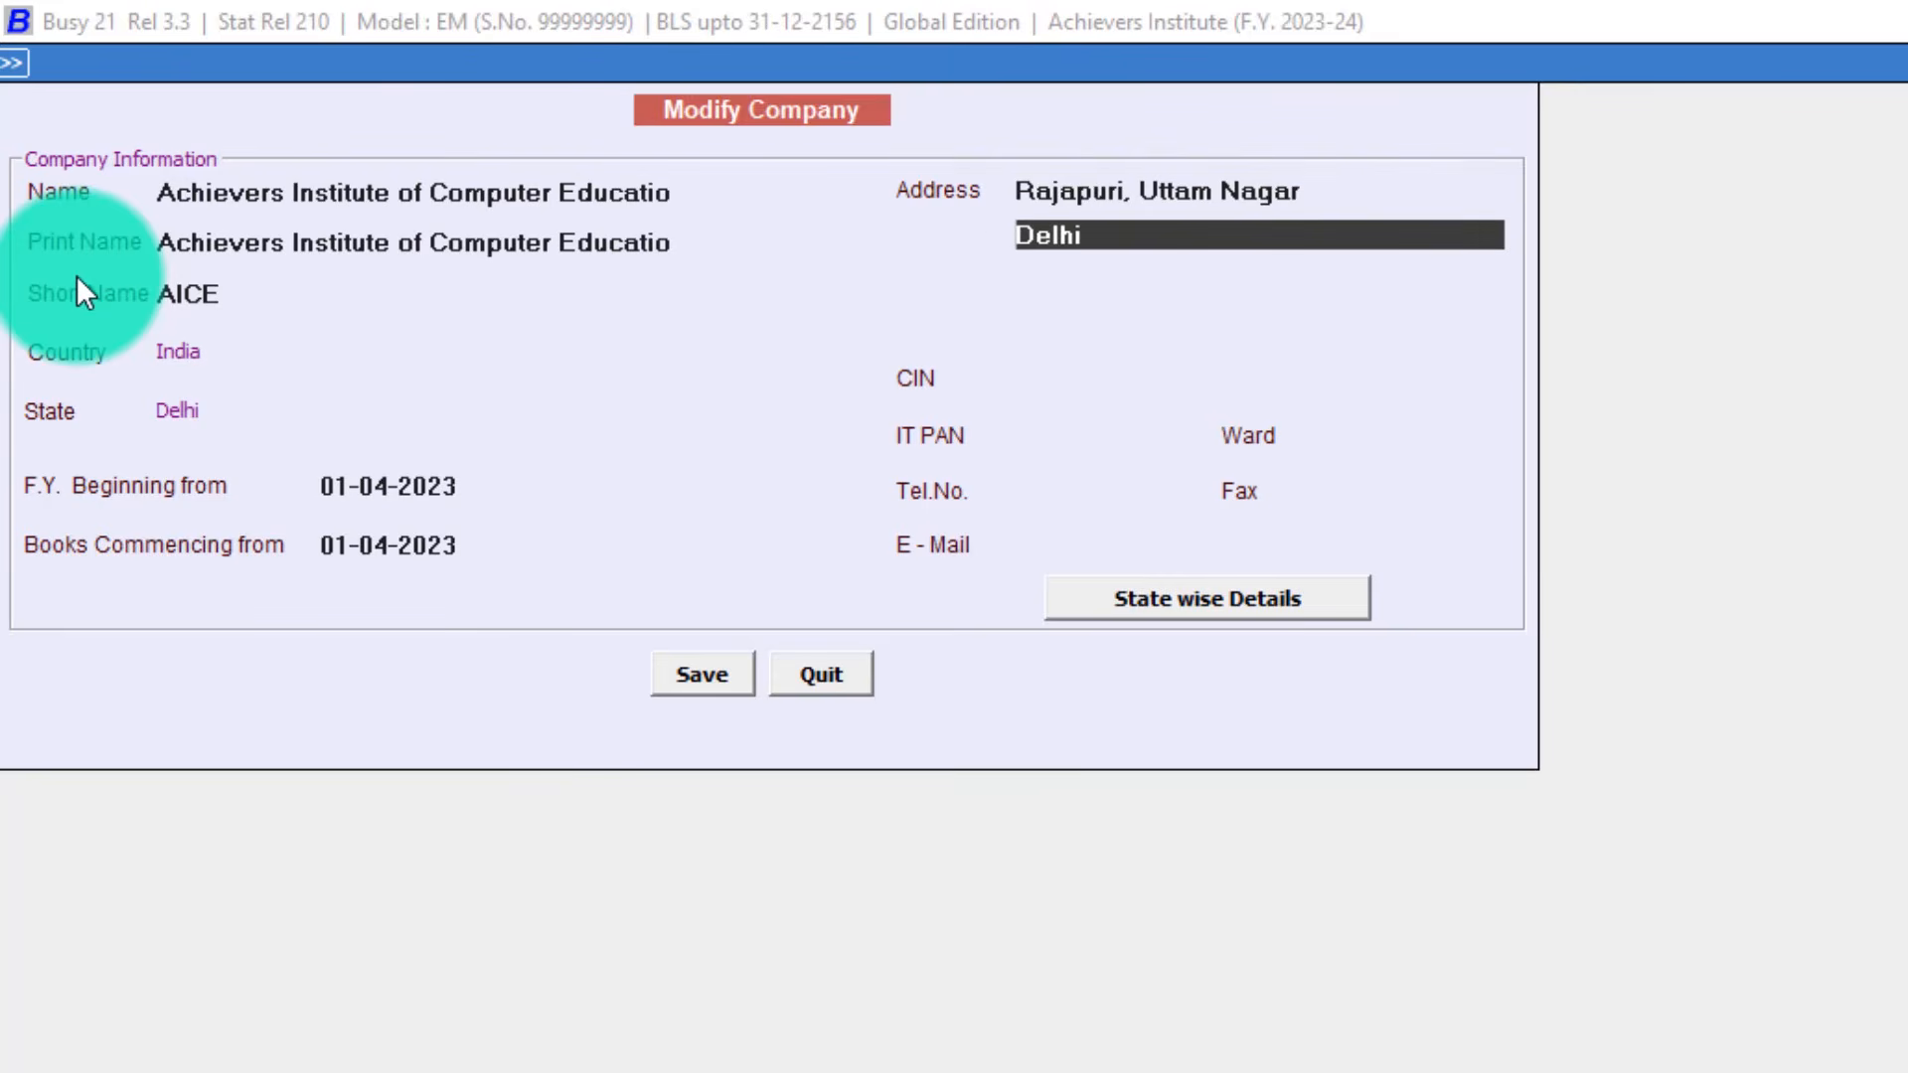
key(Return)
key(Return)
key(Return)
key(Return)
key(Return)
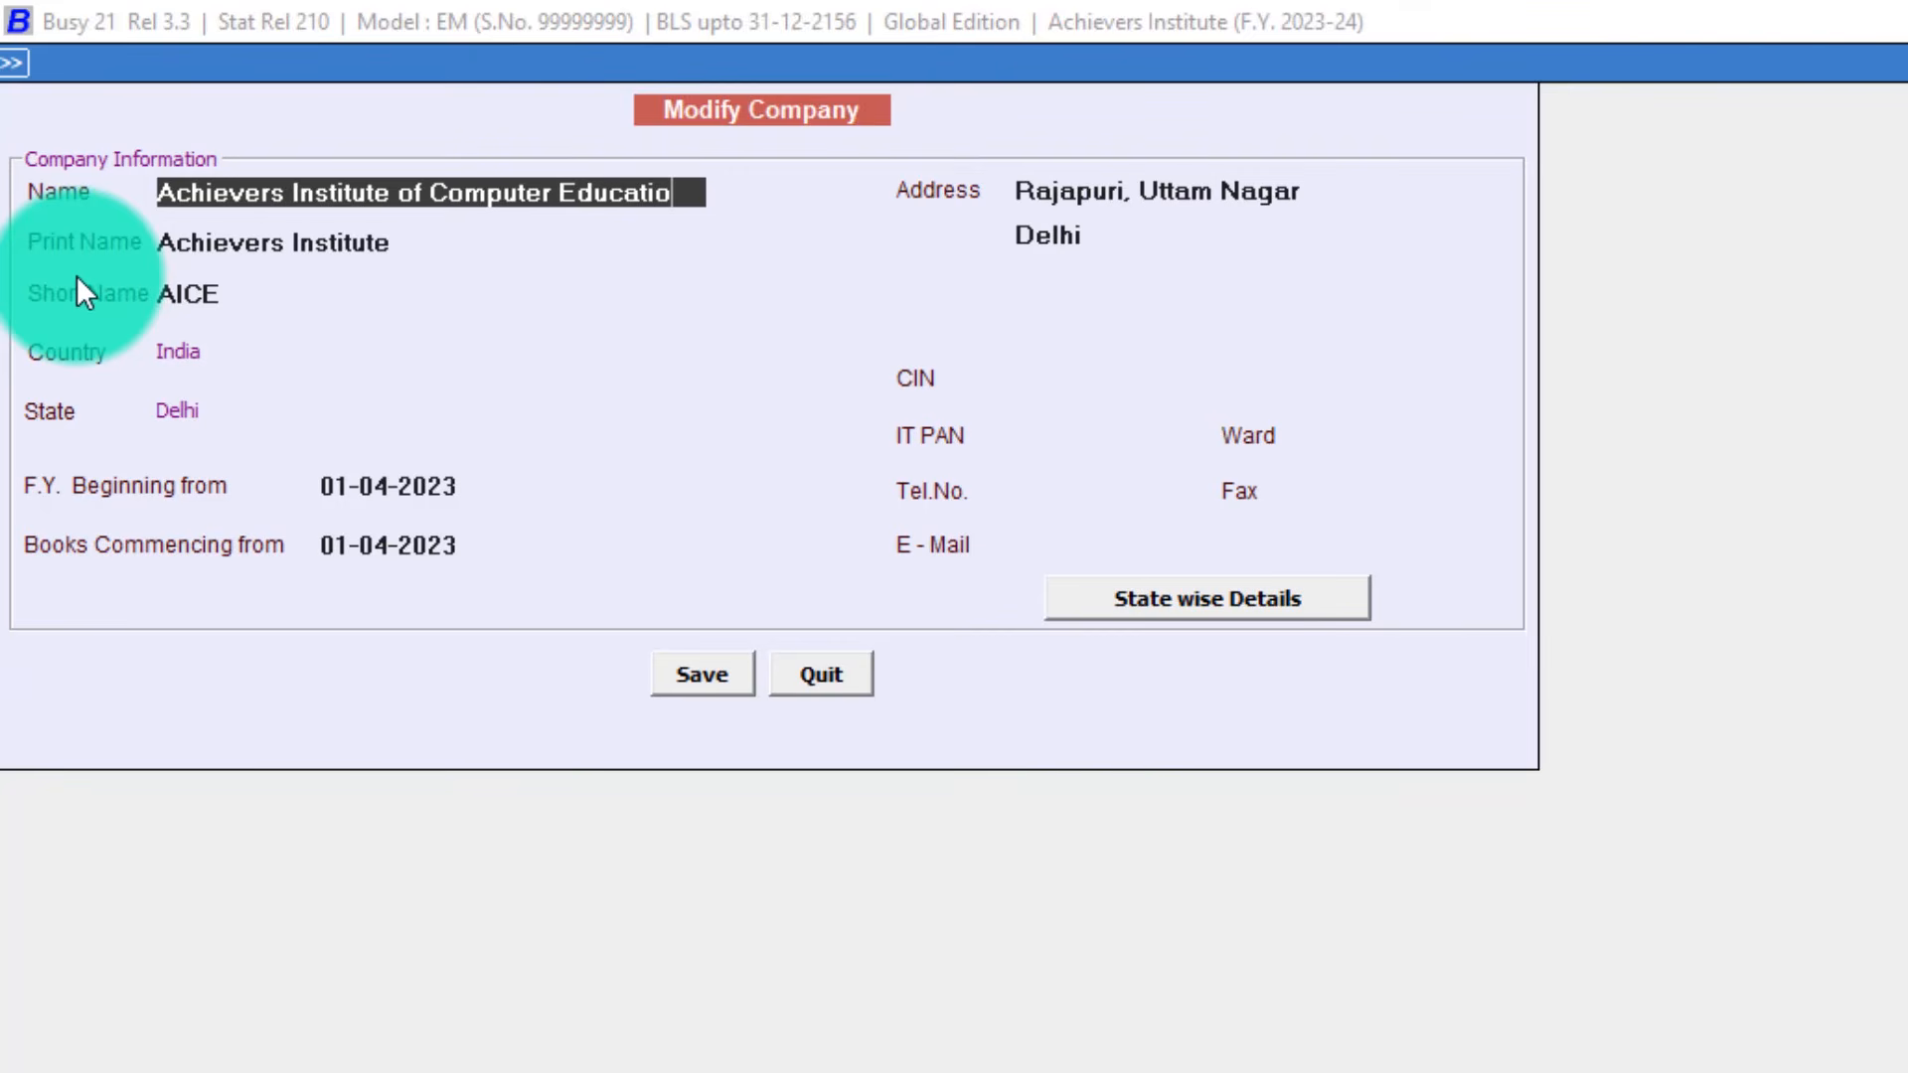
click(683, 184)
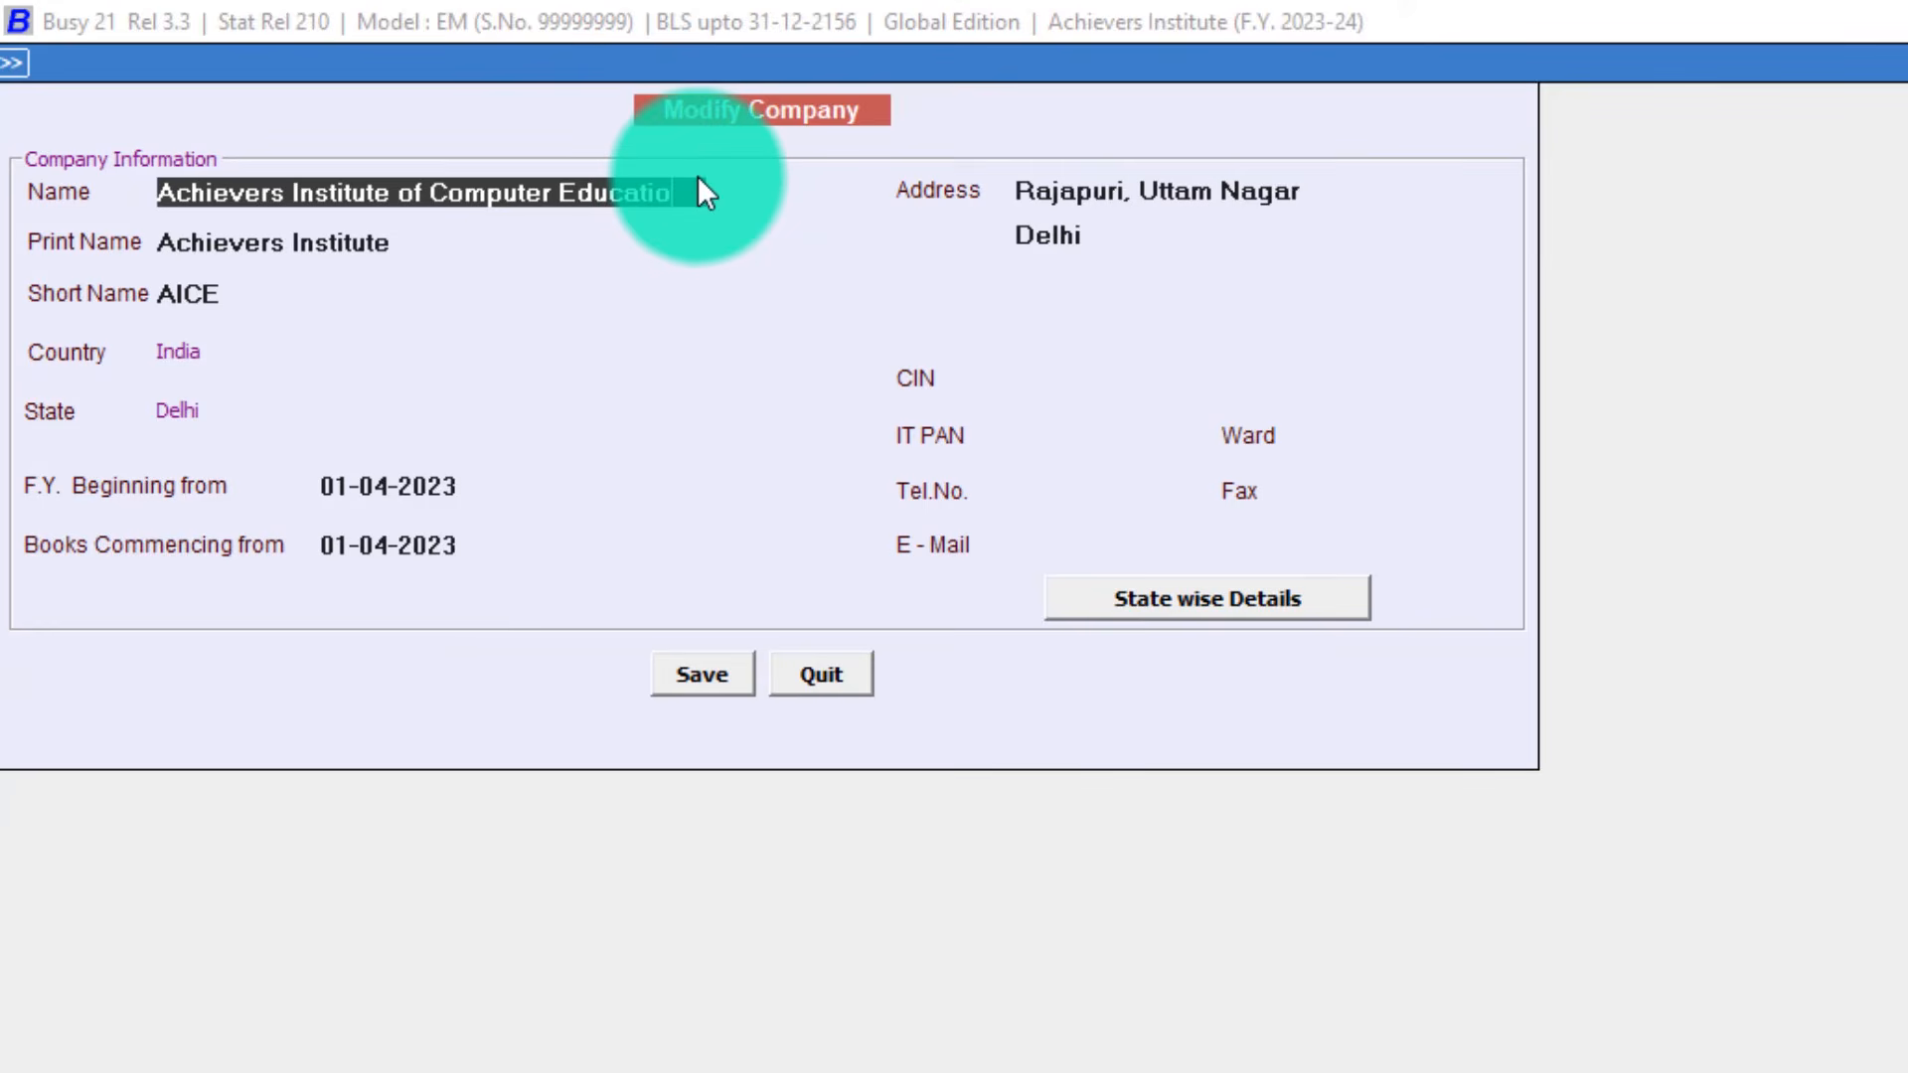
key(BackSpace)
key(BackSpace)
key(BackSpace)
key(BackSpace)
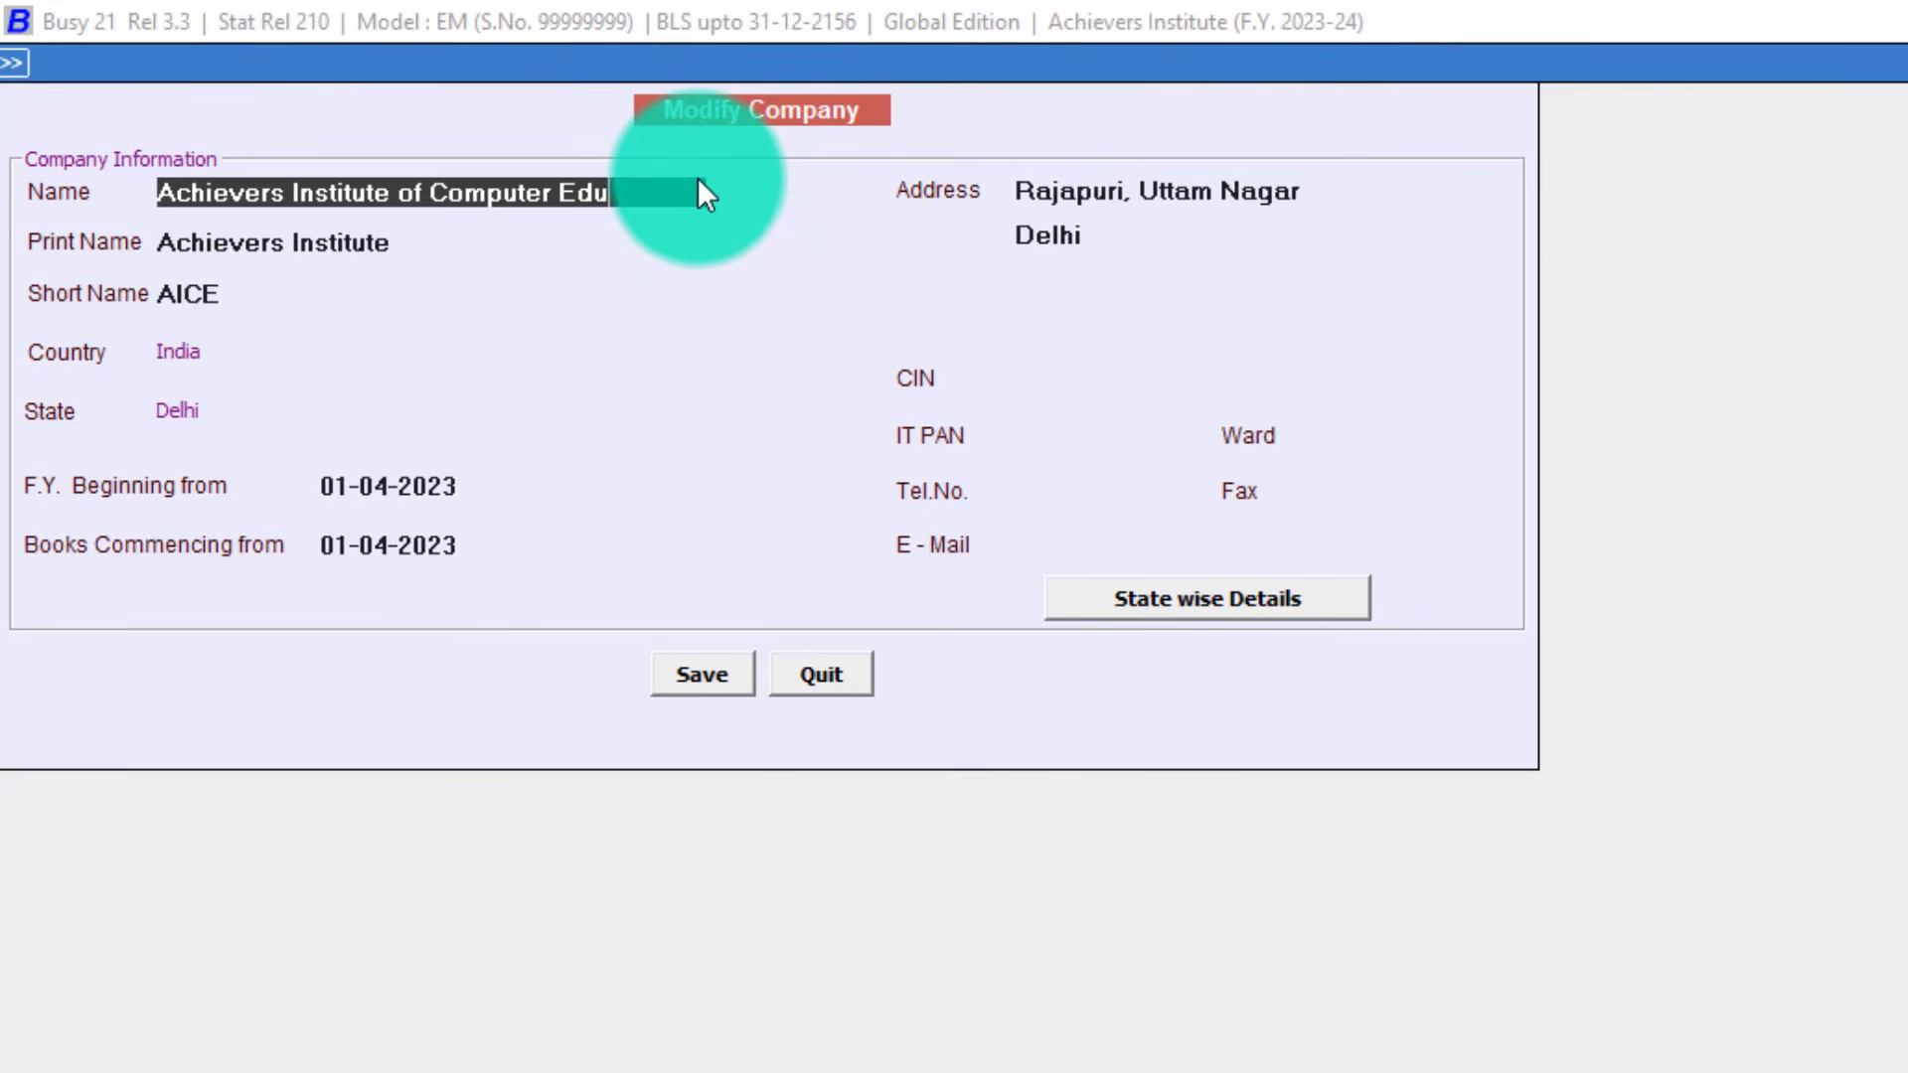
key(Return)
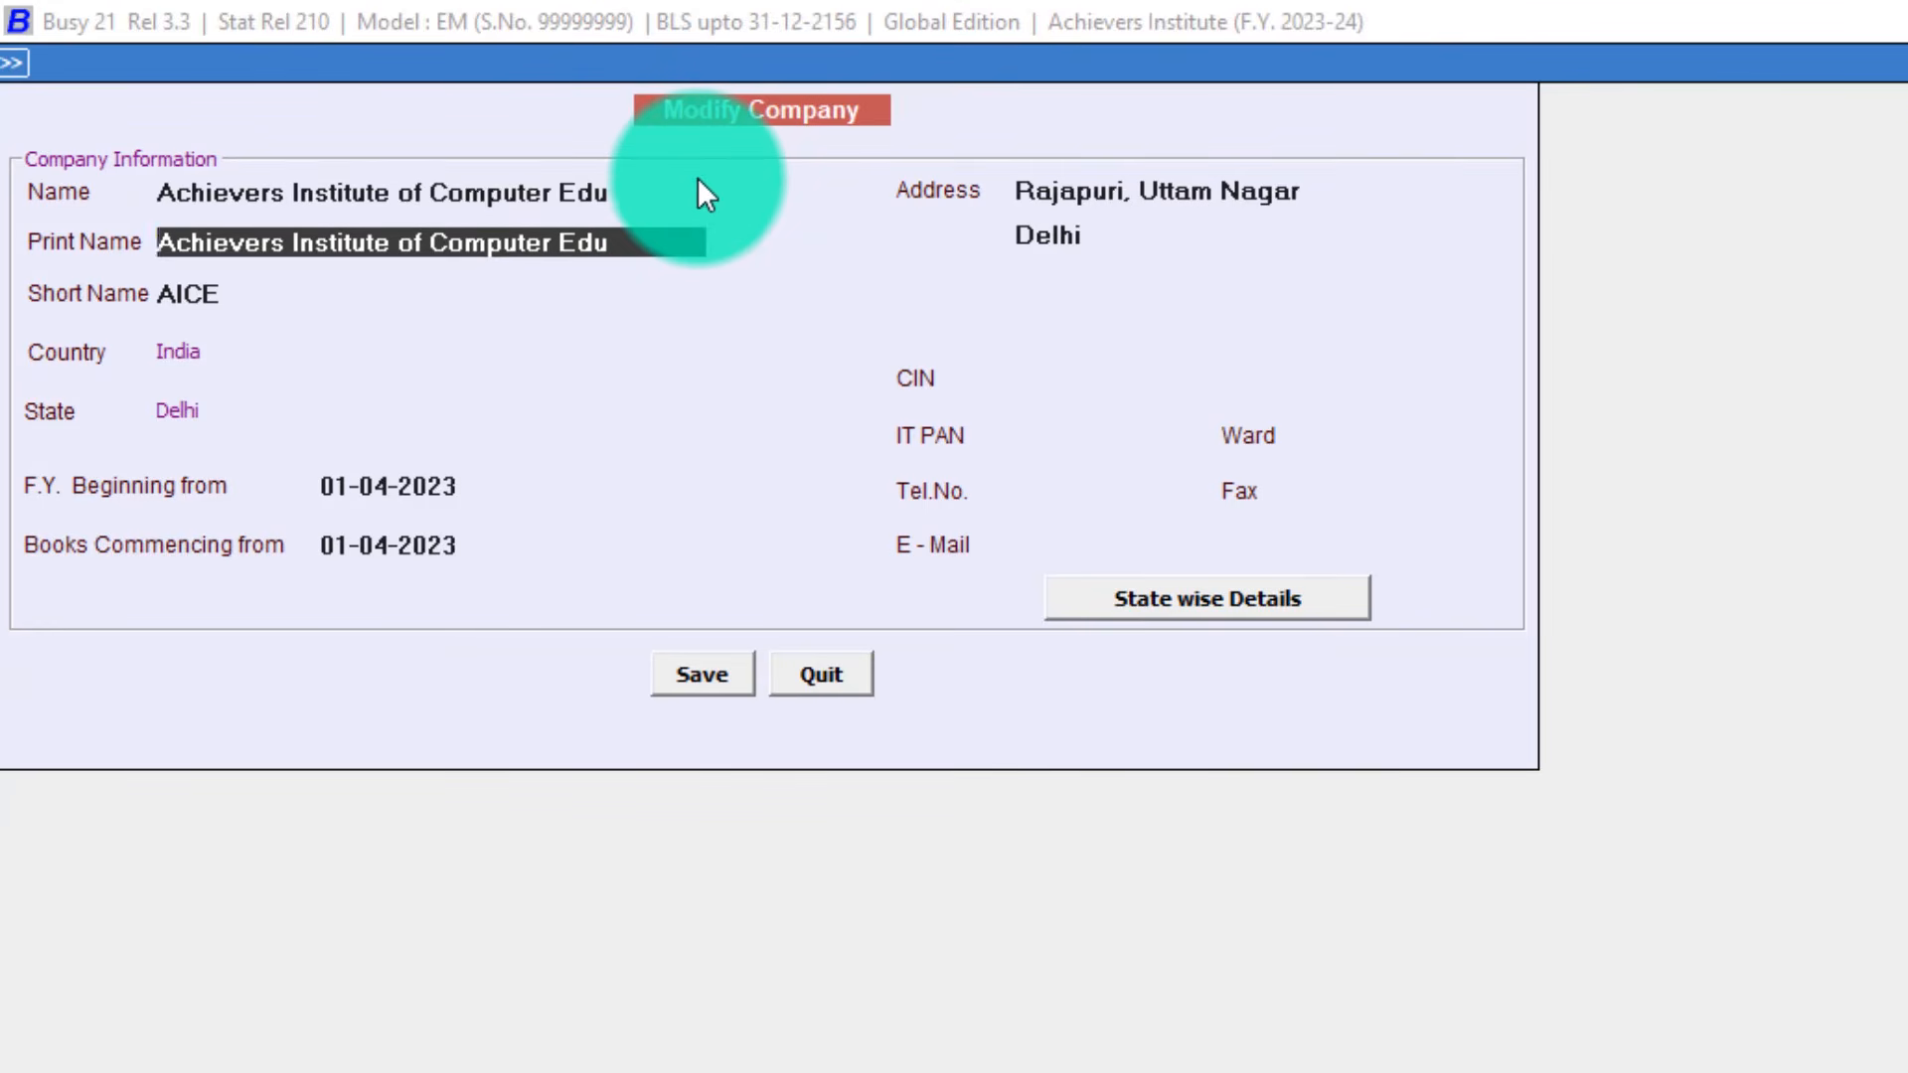
Keep the matching print name, enter the company's e-mail address, and save.
key(Return)
key(Return)
key(Return)
key(Return)
key(Return)
key(Return)
key(Return)
key(Return)
key(Return)
key(Return)
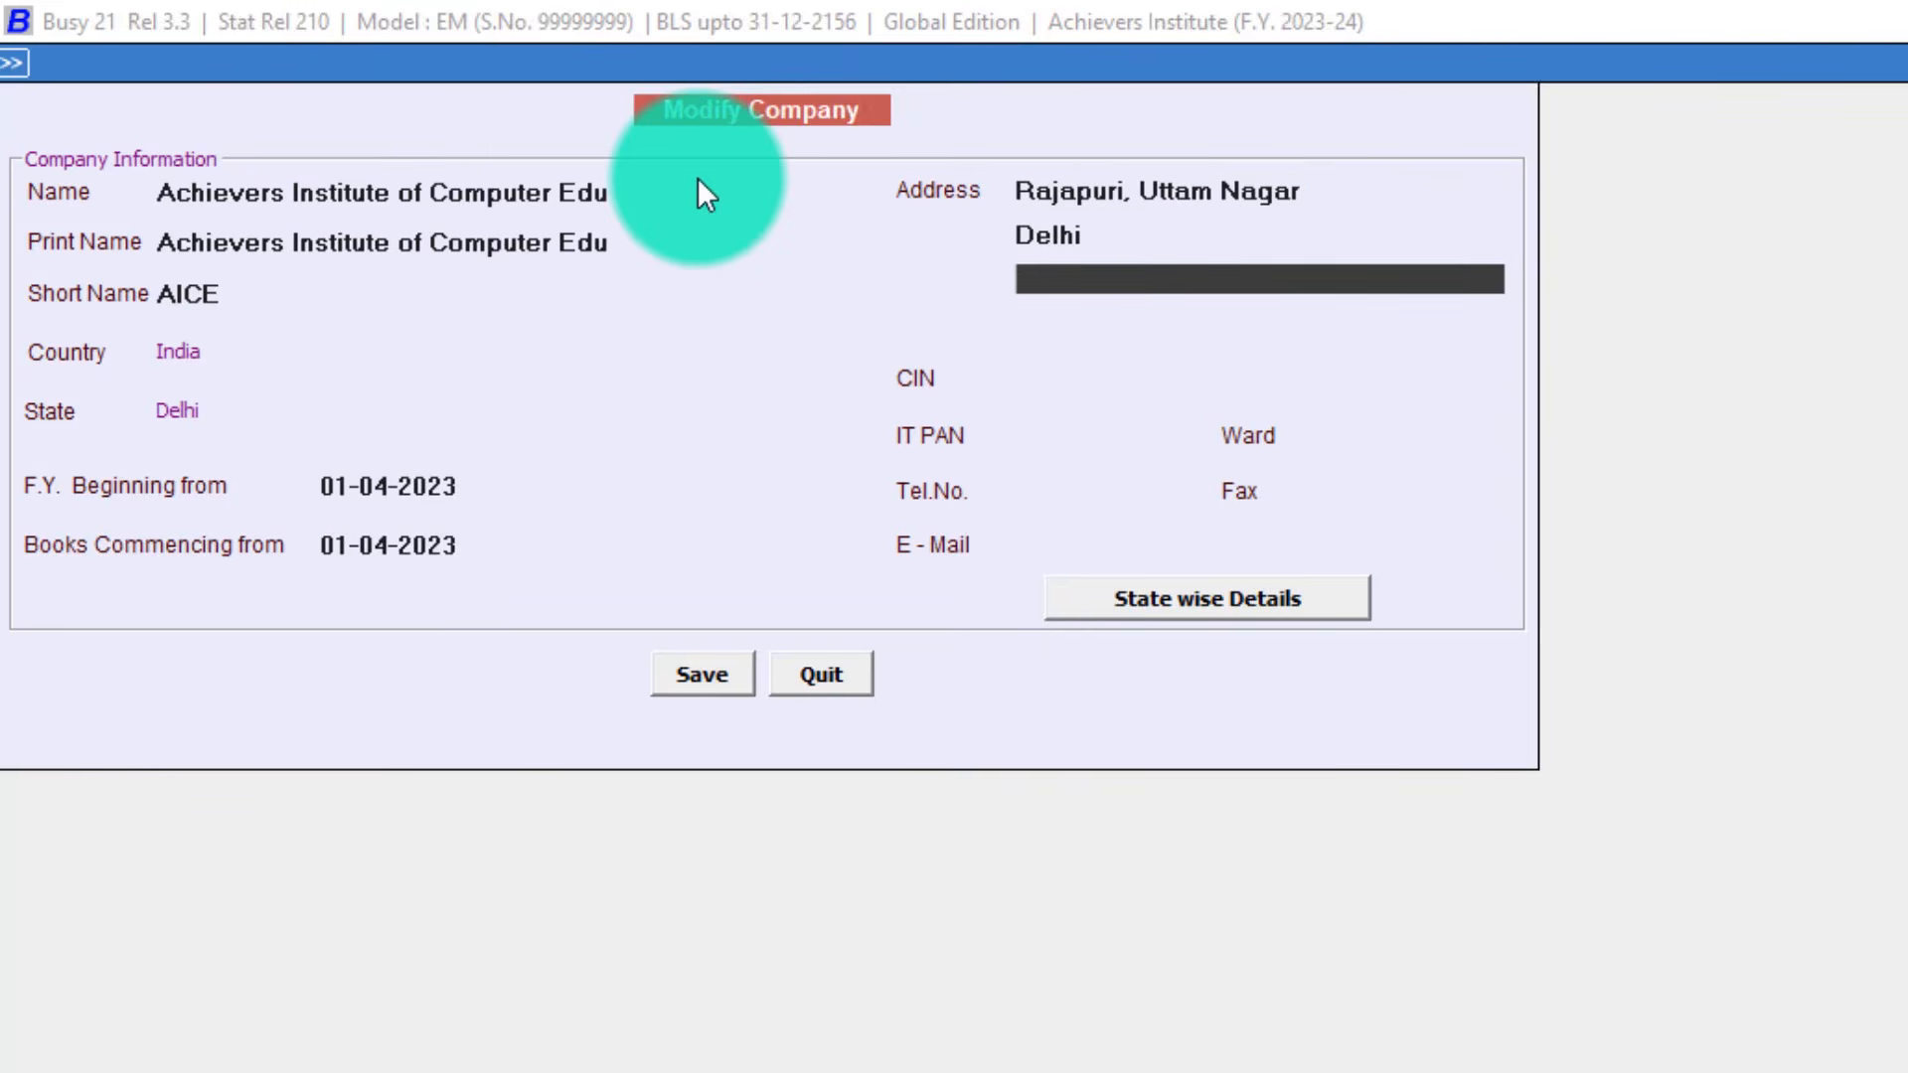
key(Return)
key(Return)
key(Return)
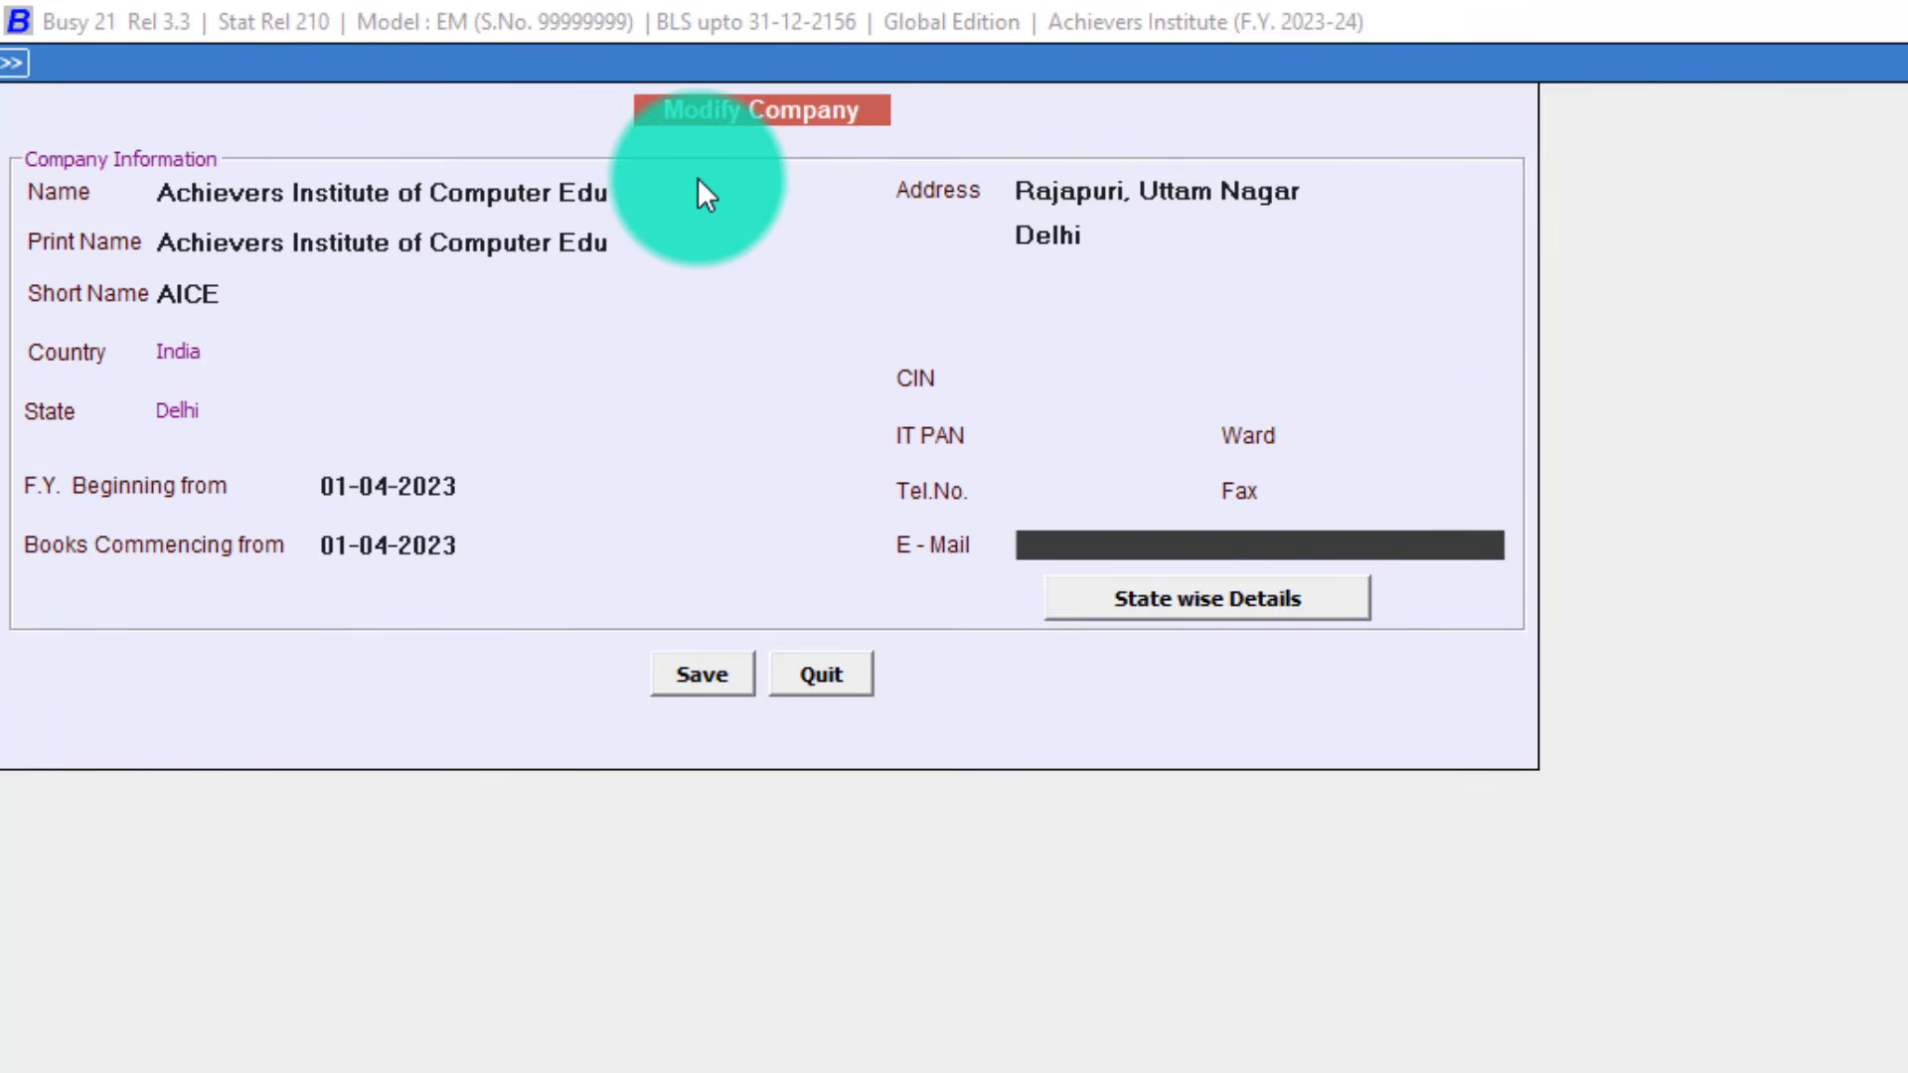
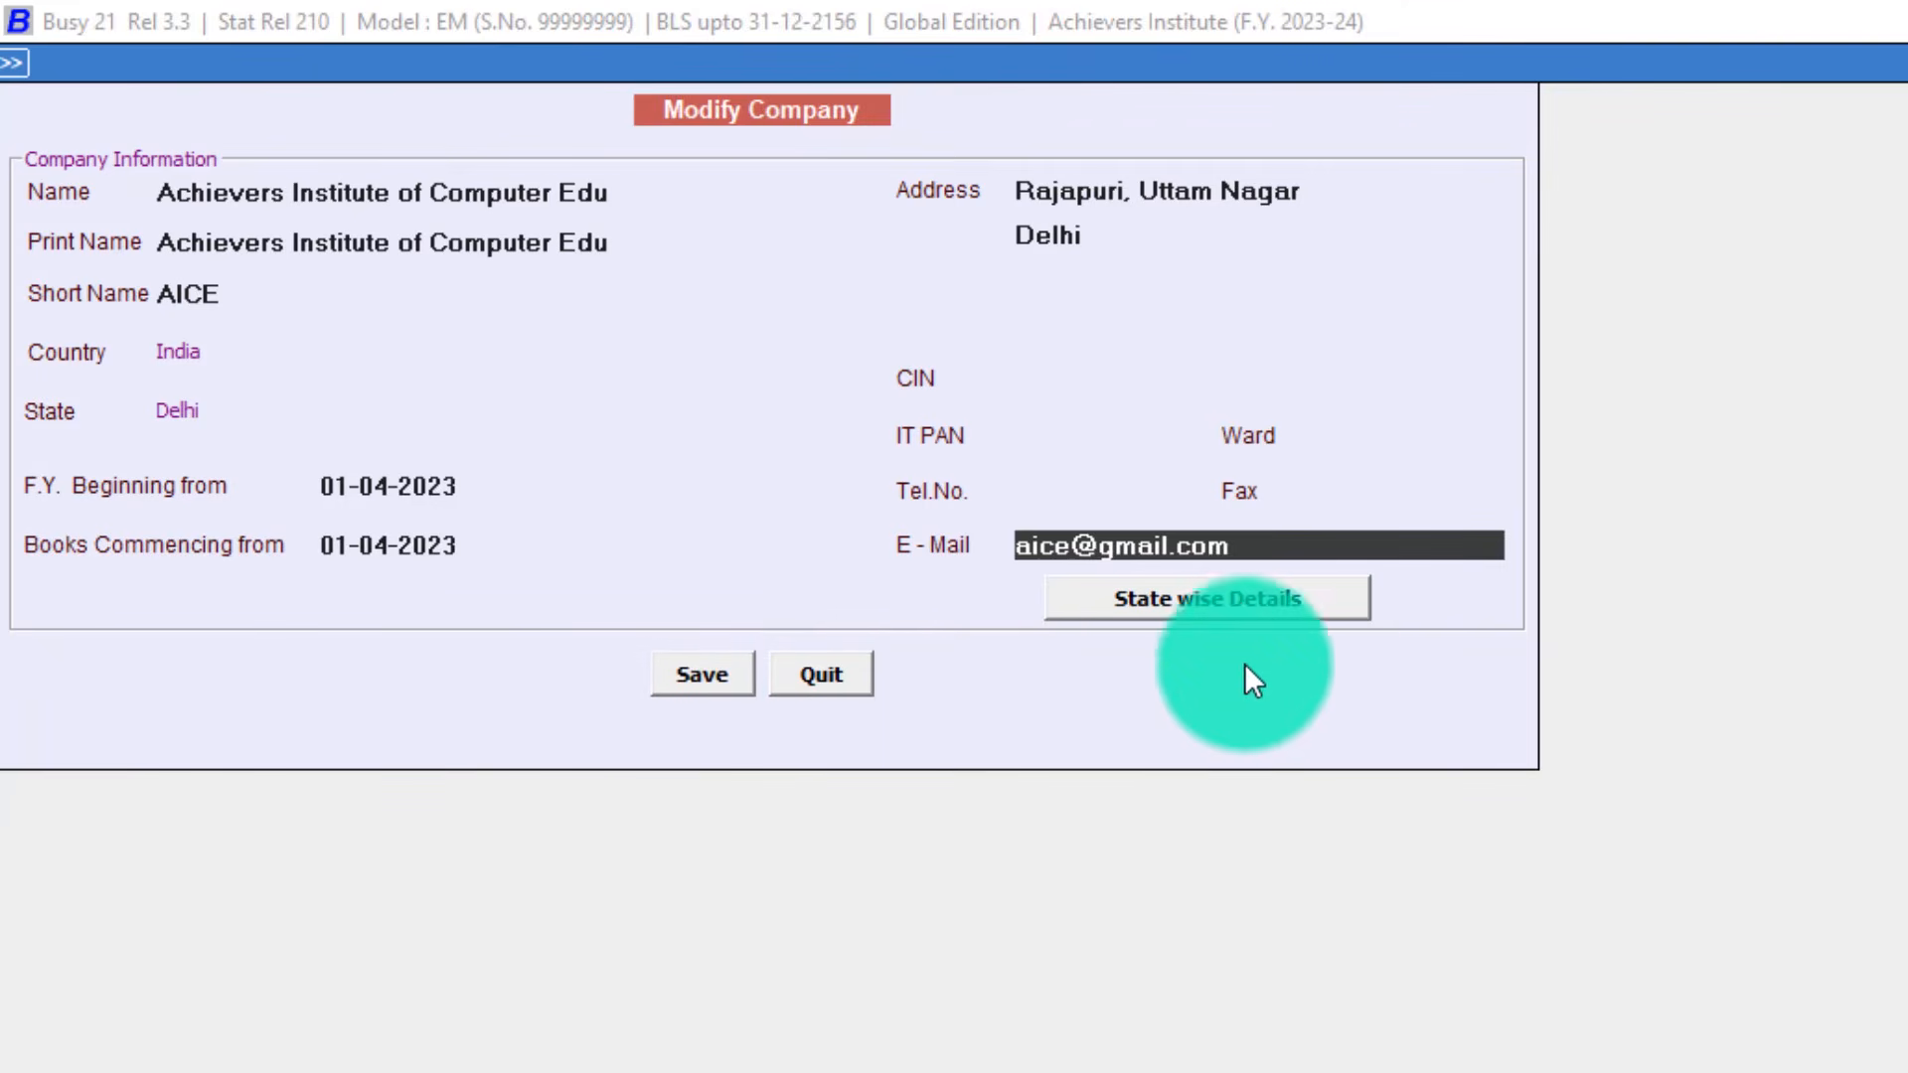
click(689, 675)
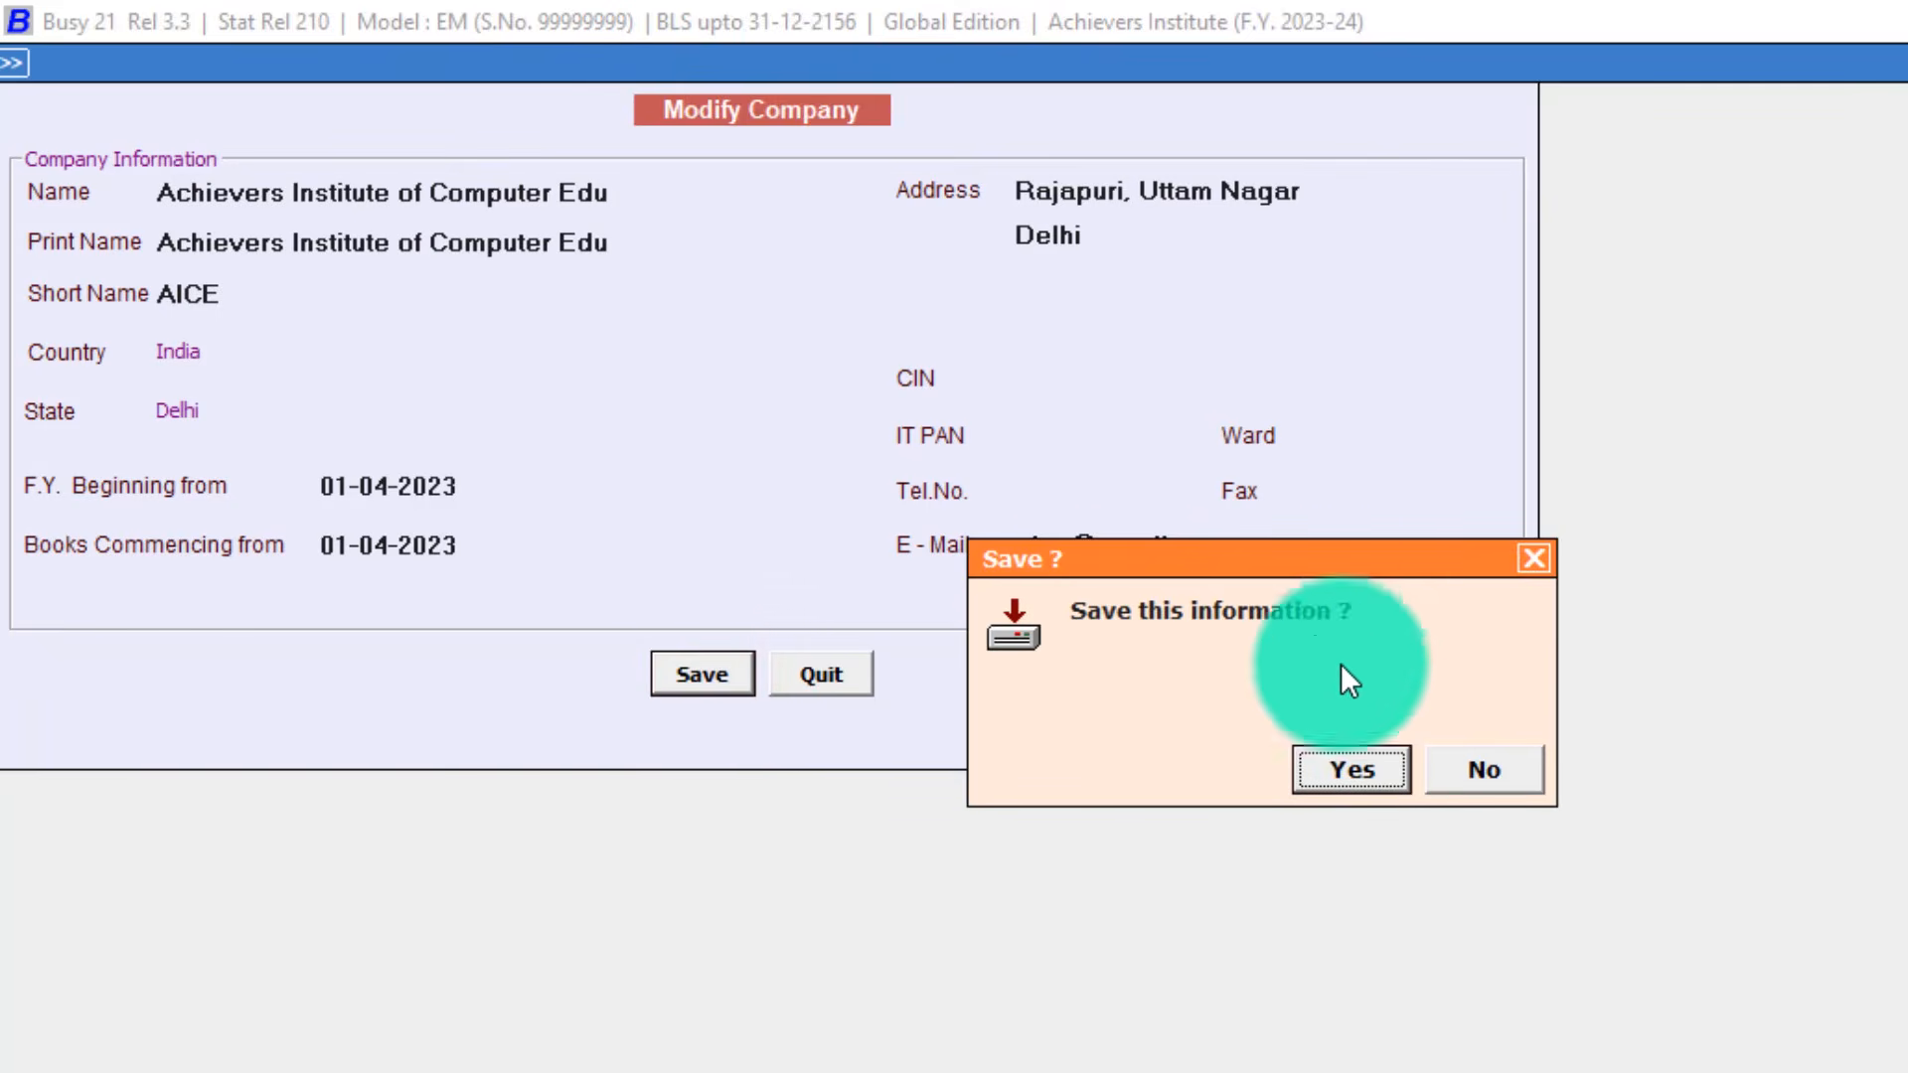
Confirm saving the renamed company details and close Achievers Institute of Computer Edu.
click(1338, 763)
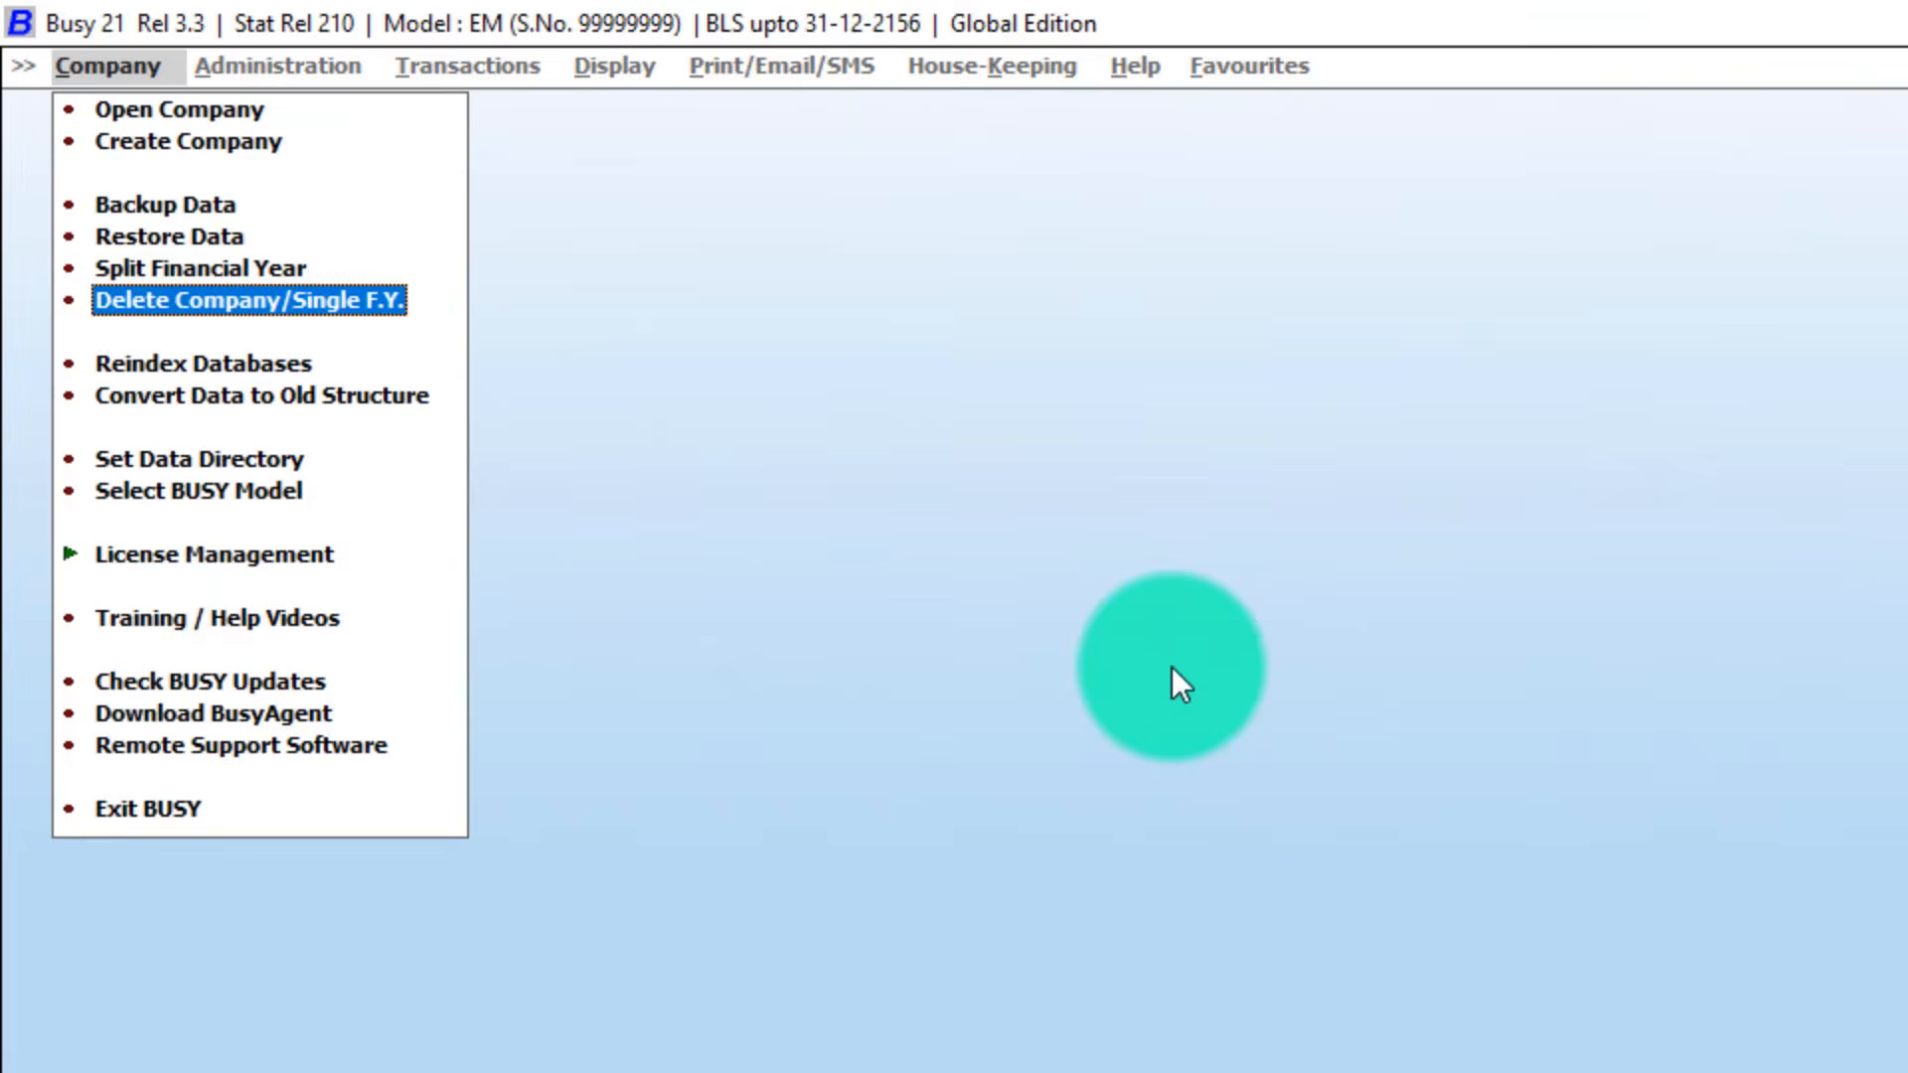
click(605, 338)
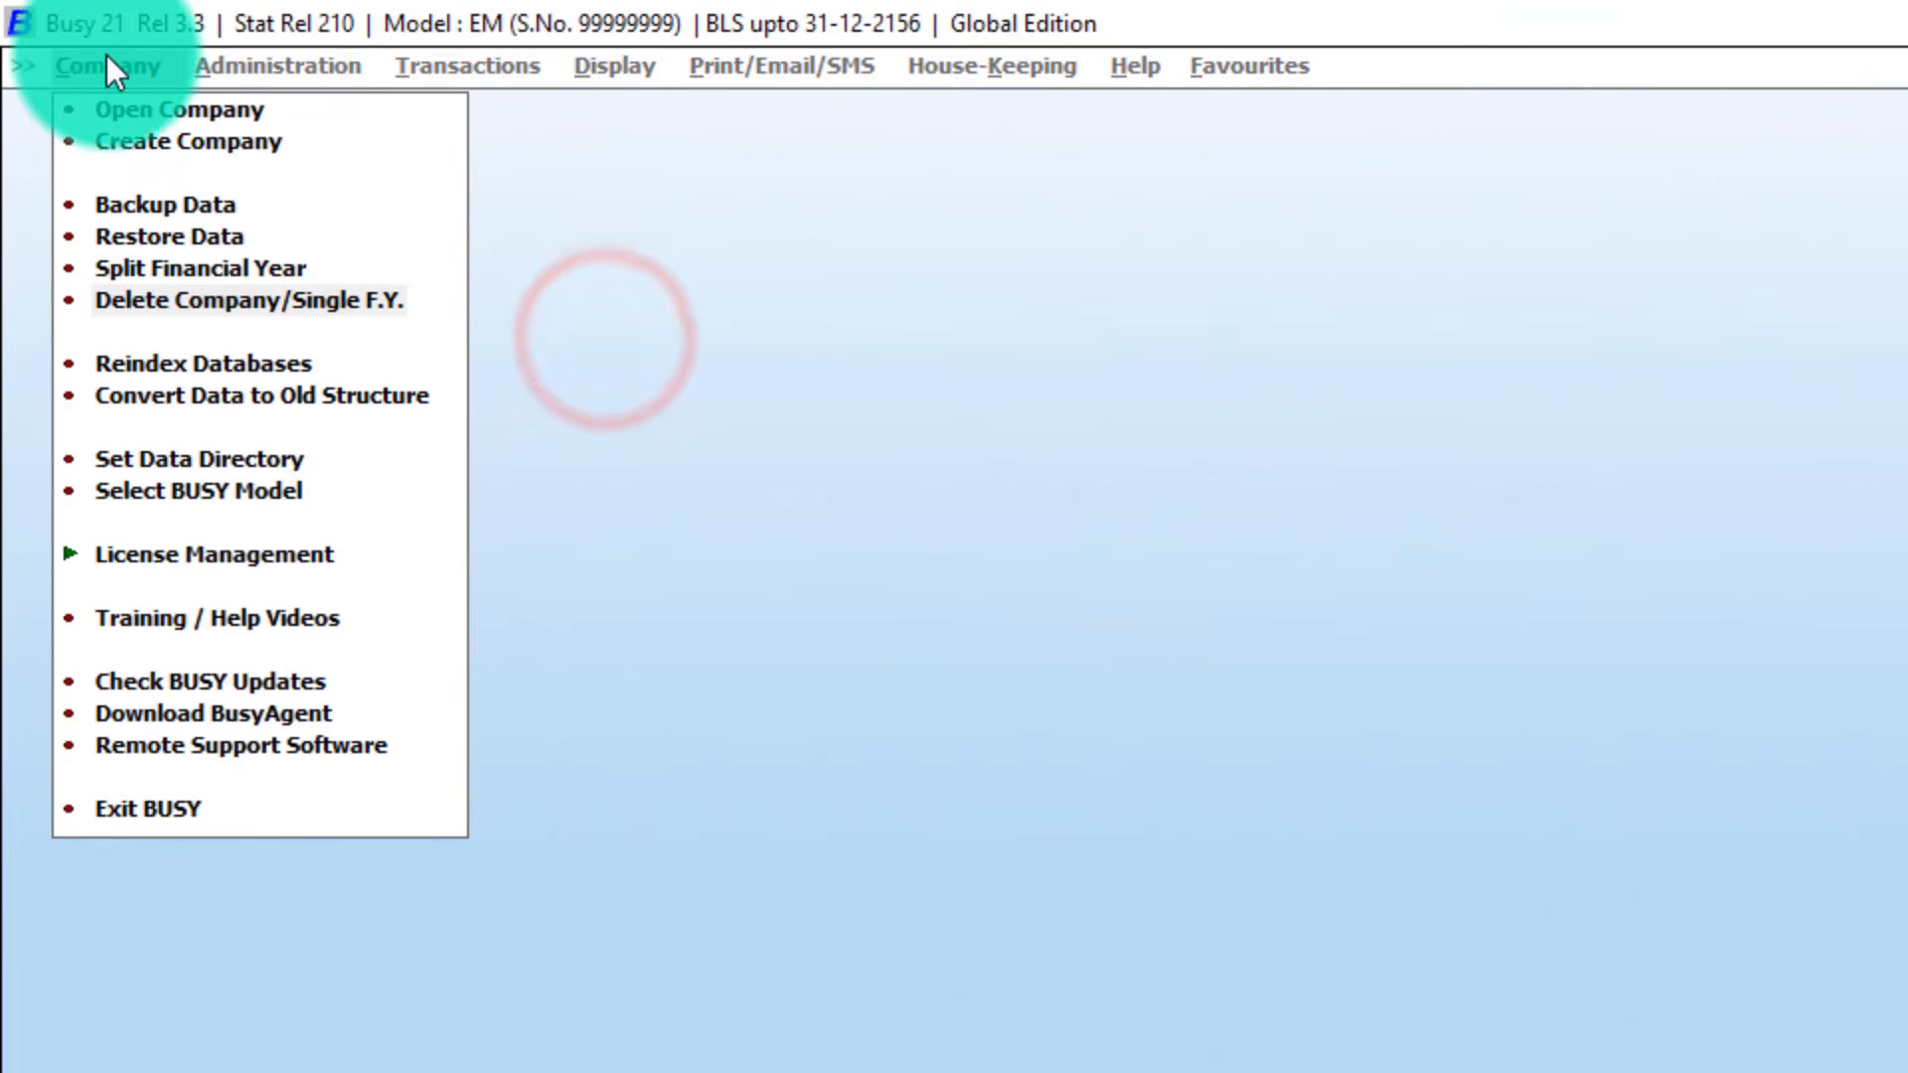
key(Up)
key(Up)
key(Up)
key(Up)
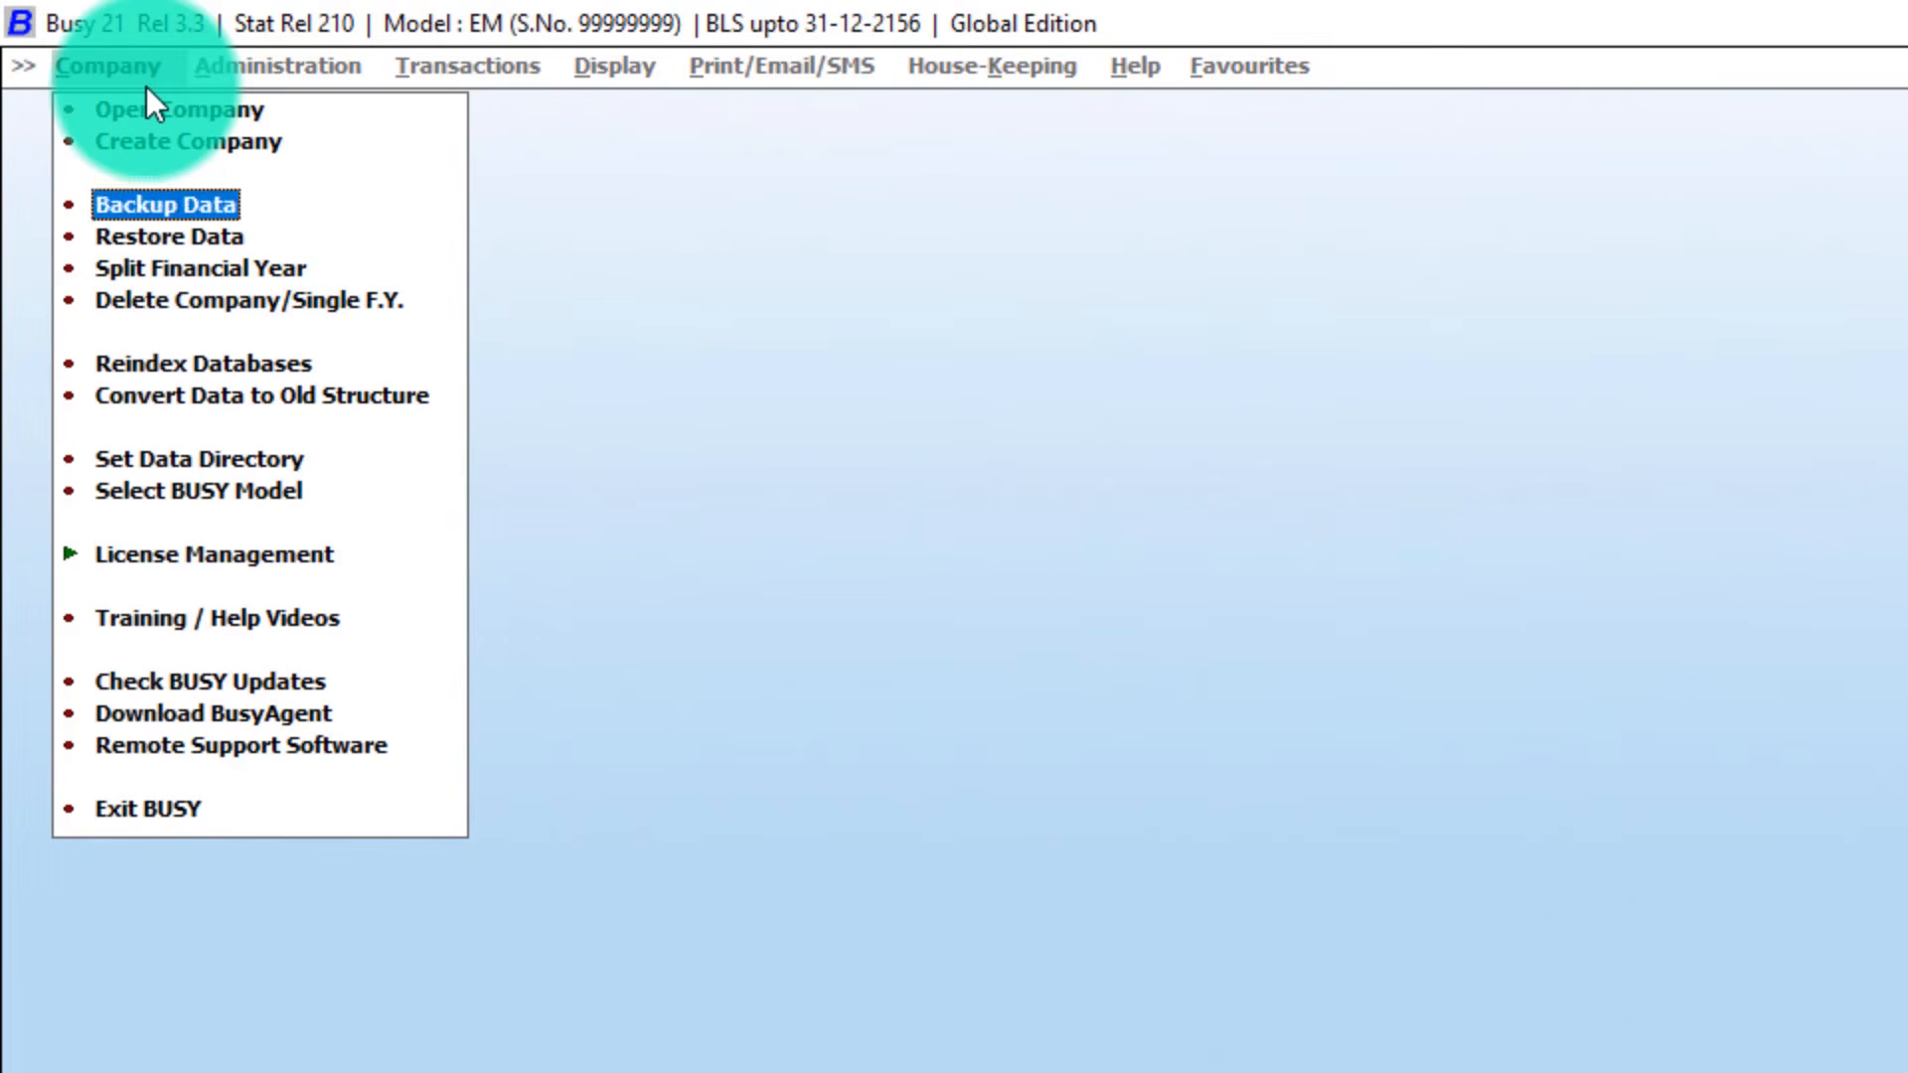
key(Return)
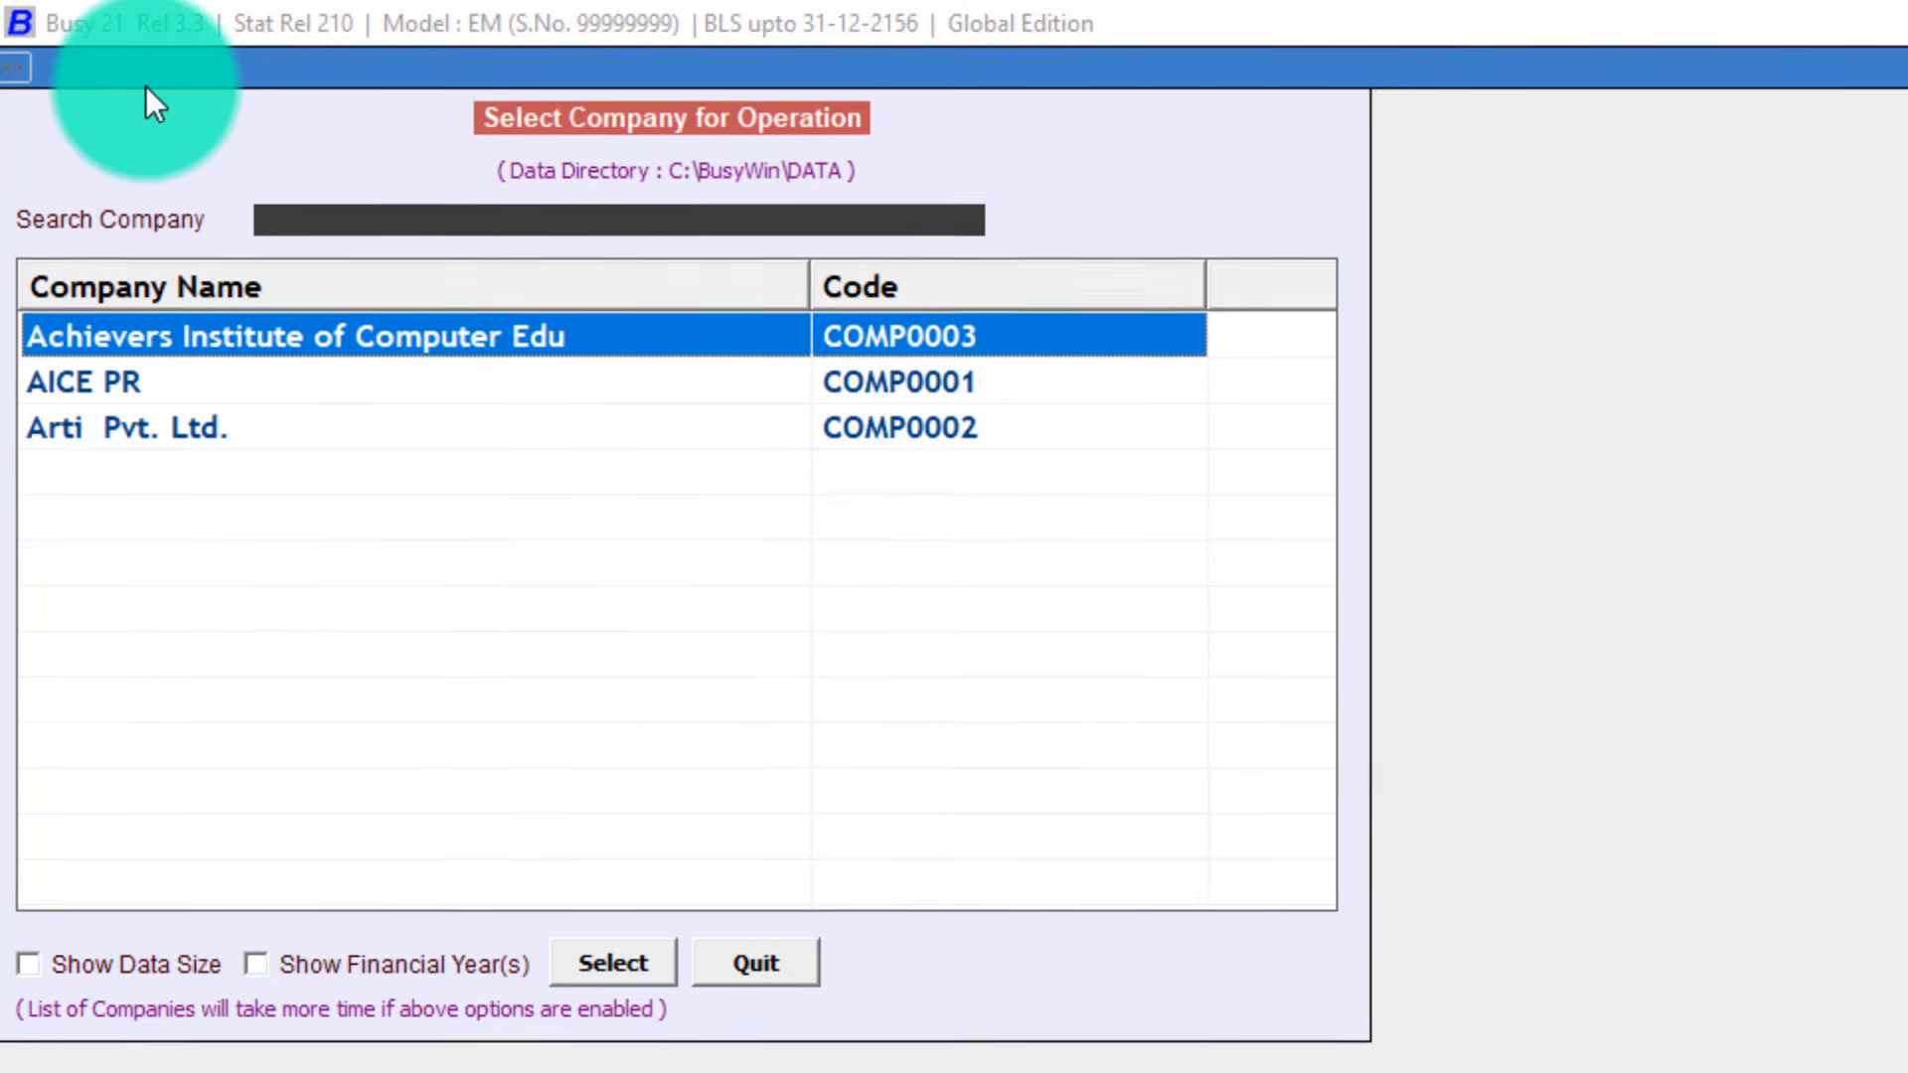
key(Return)
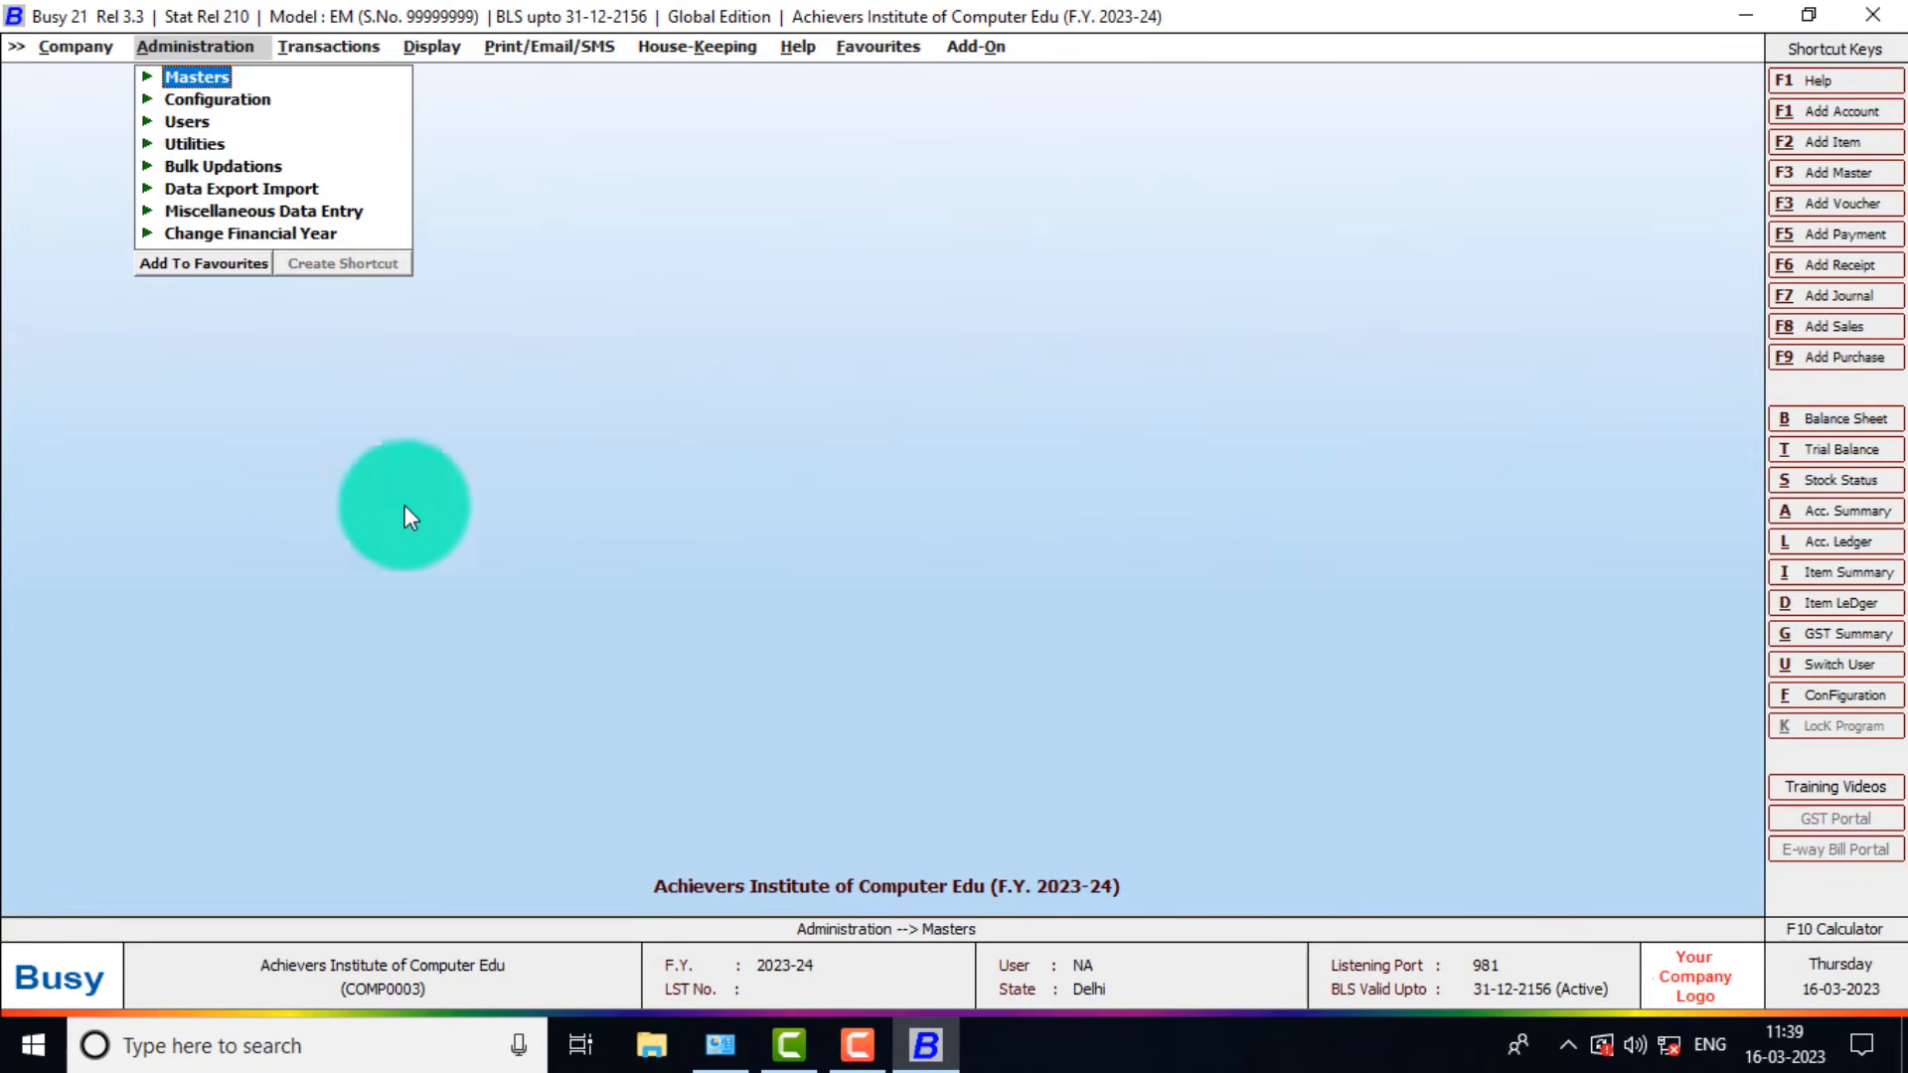
key(Left)
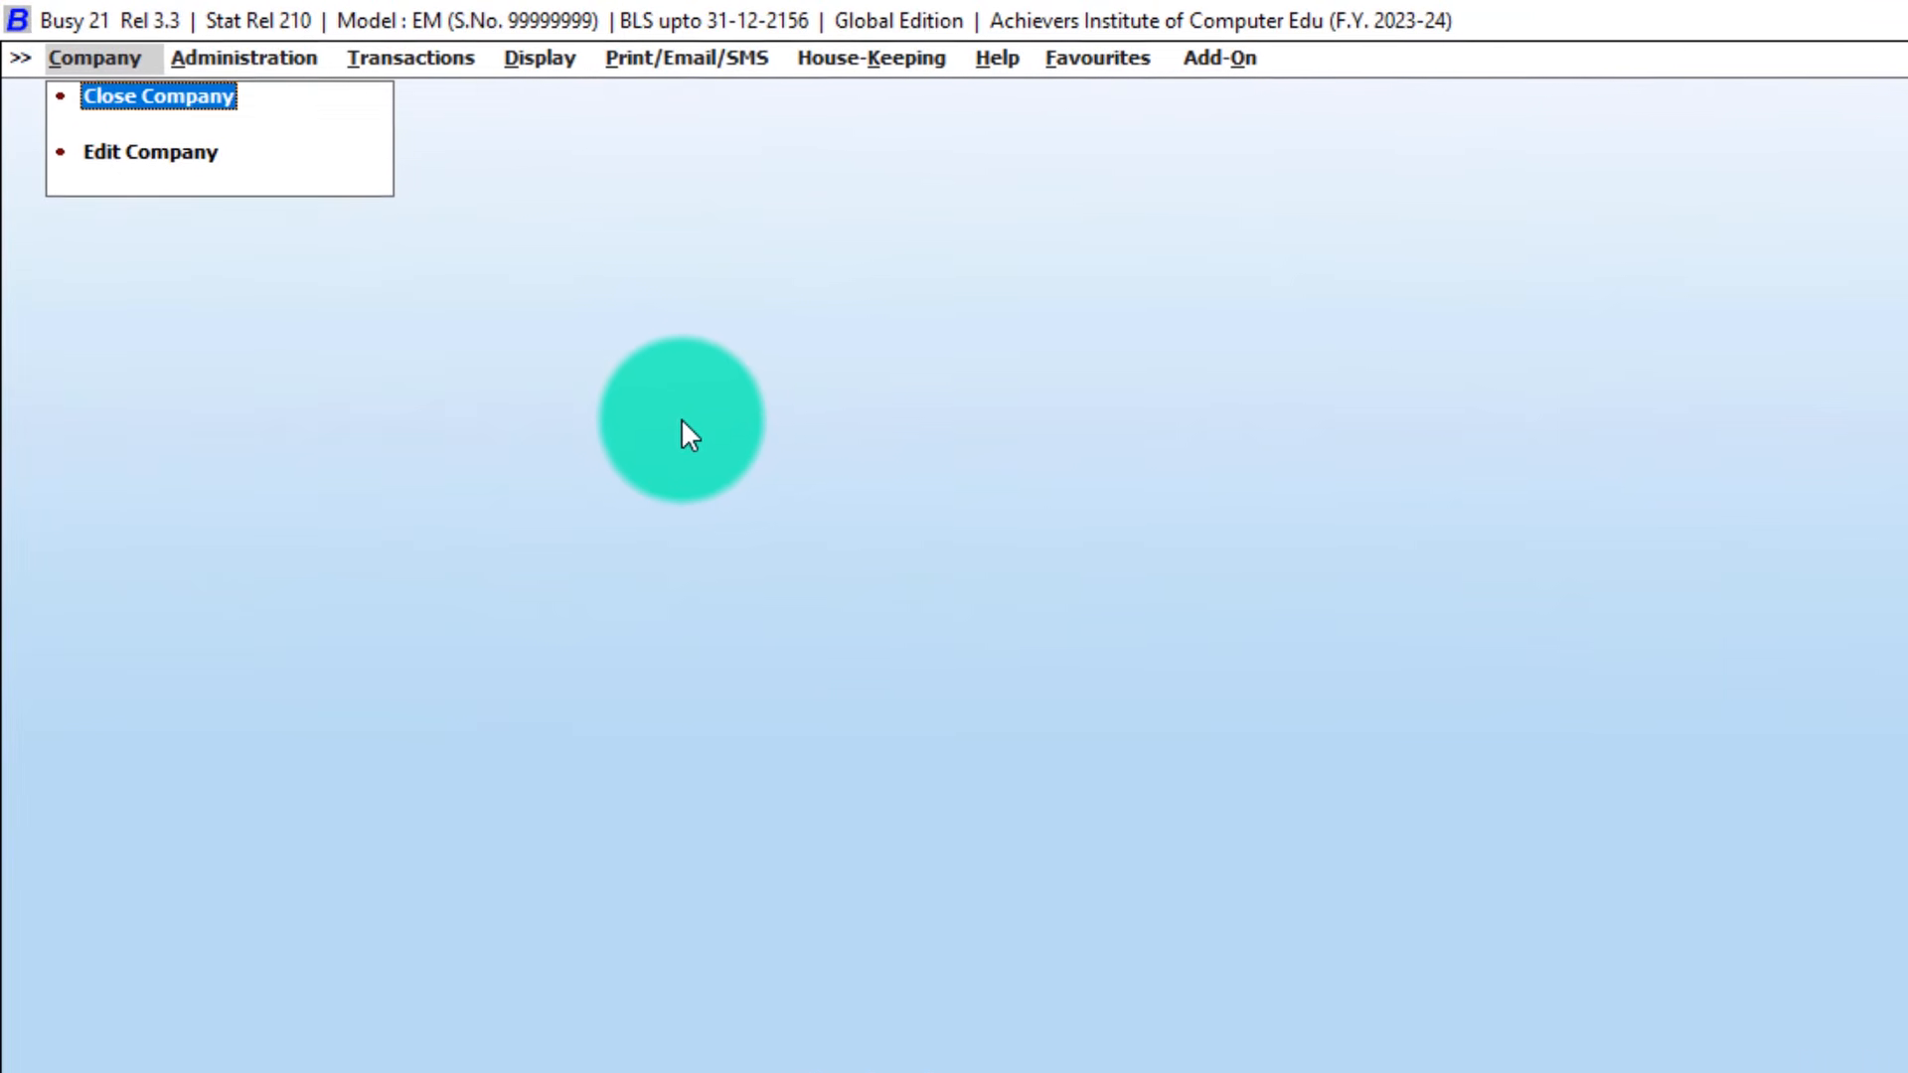
key(Down)
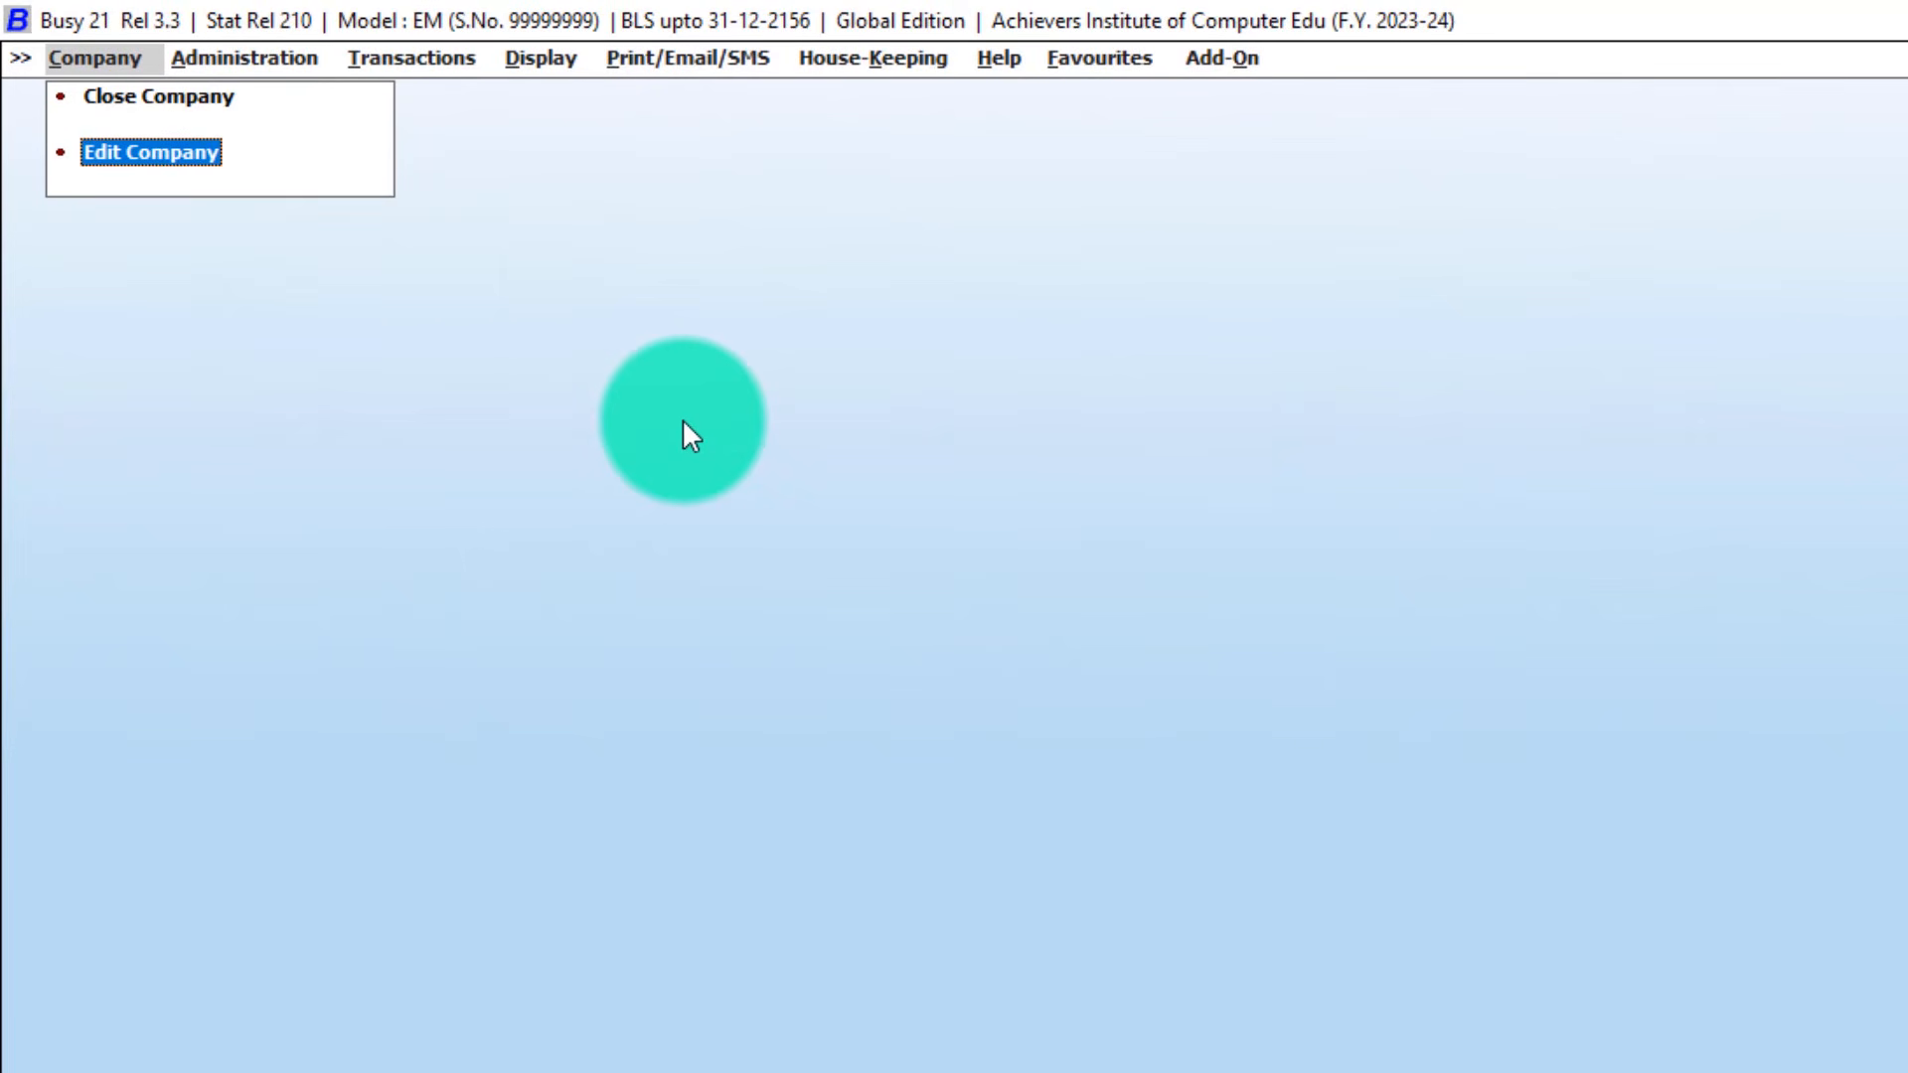
key(Up)
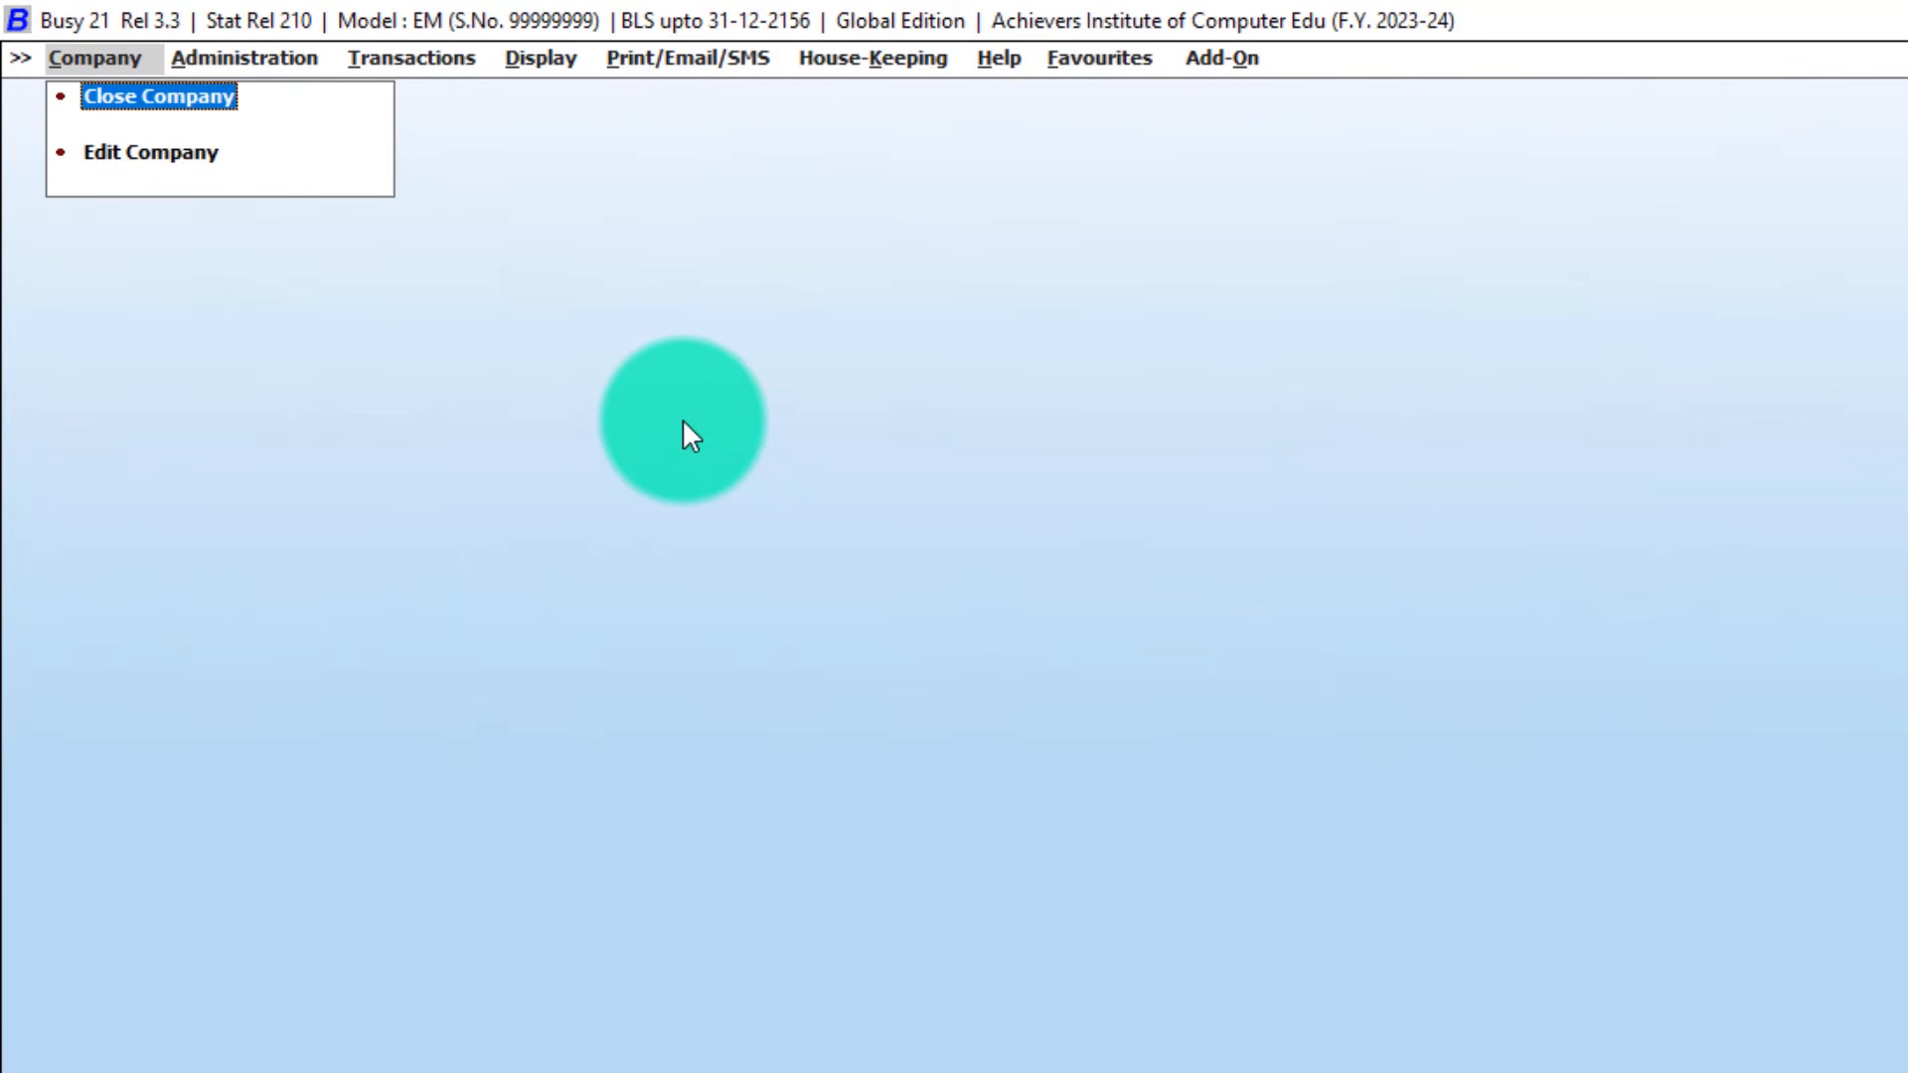
key(Return)
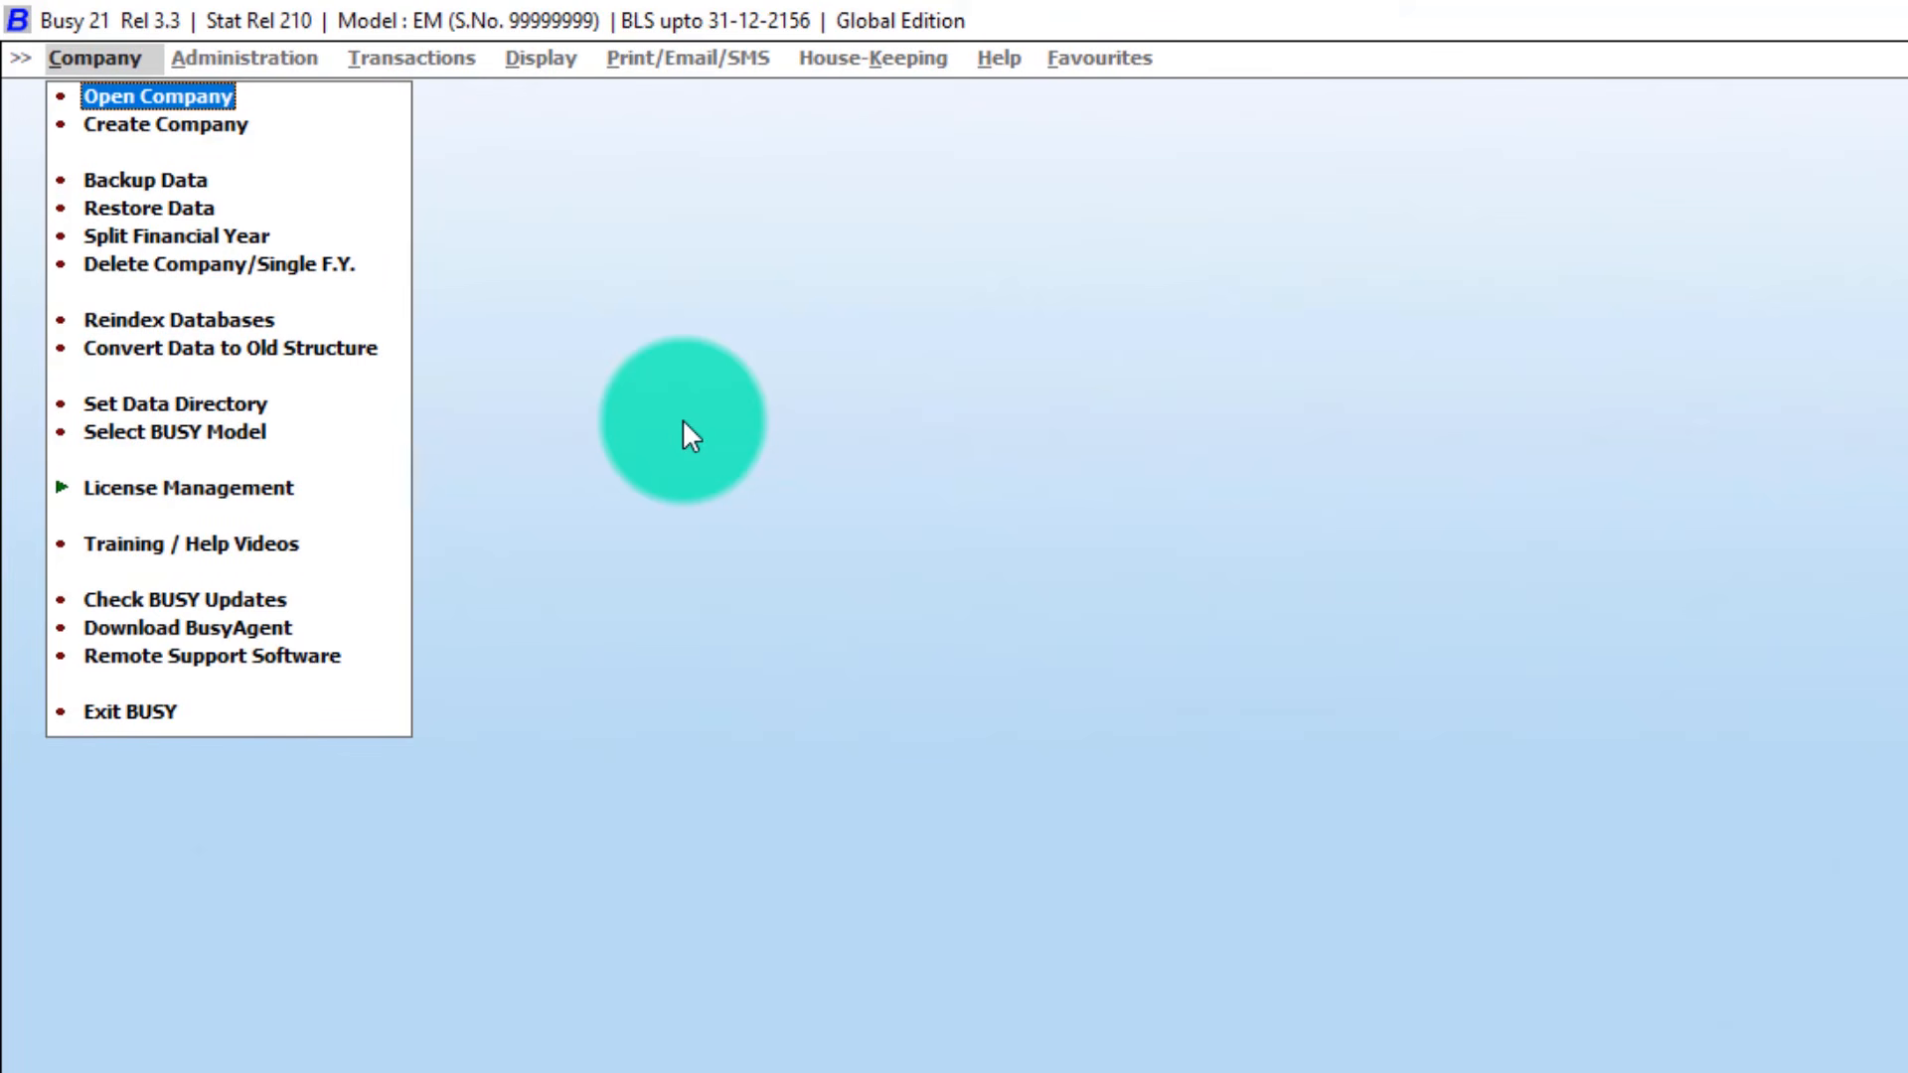
Permanently delete Achievers Institute of Computer Edu via Delete Company/Single F.Y., confirming with Yes.
key(Down)
key(Down)
key(Down)
key(Down)
key(Down)
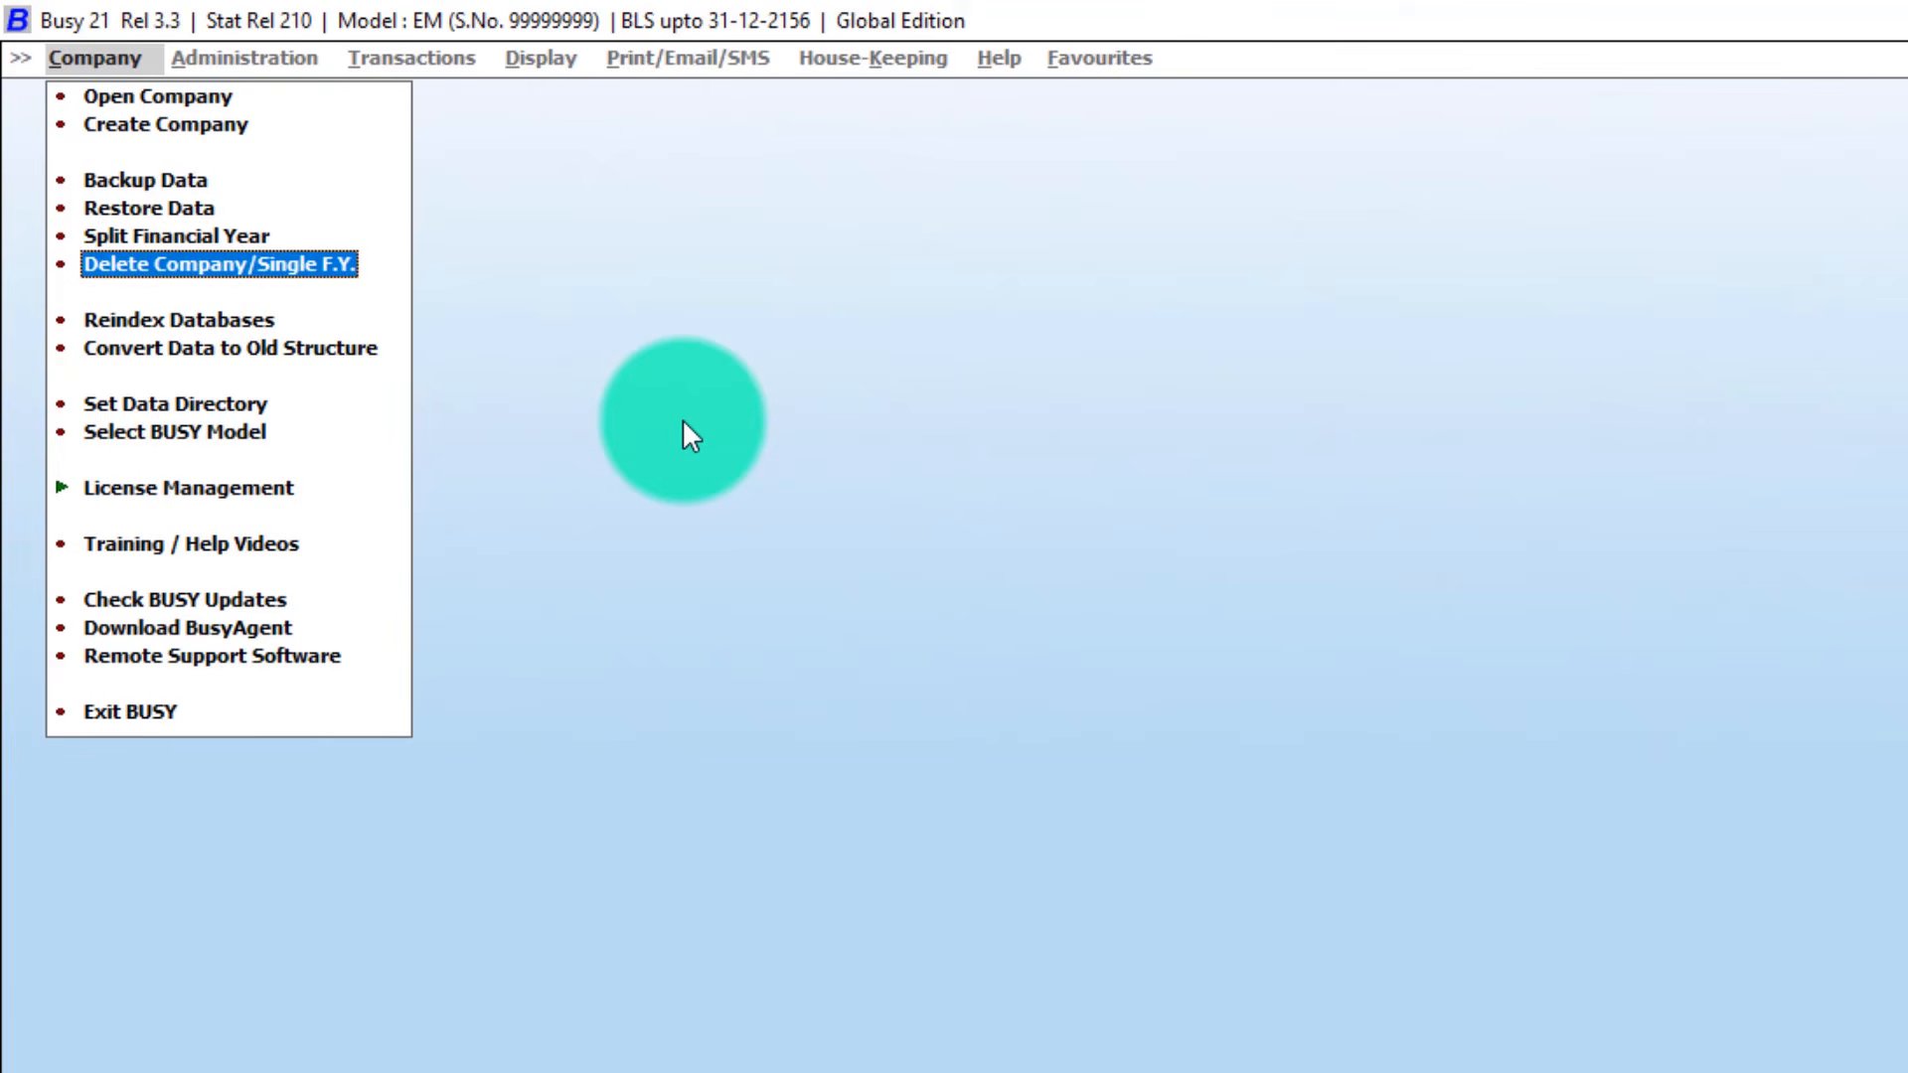
key(Return)
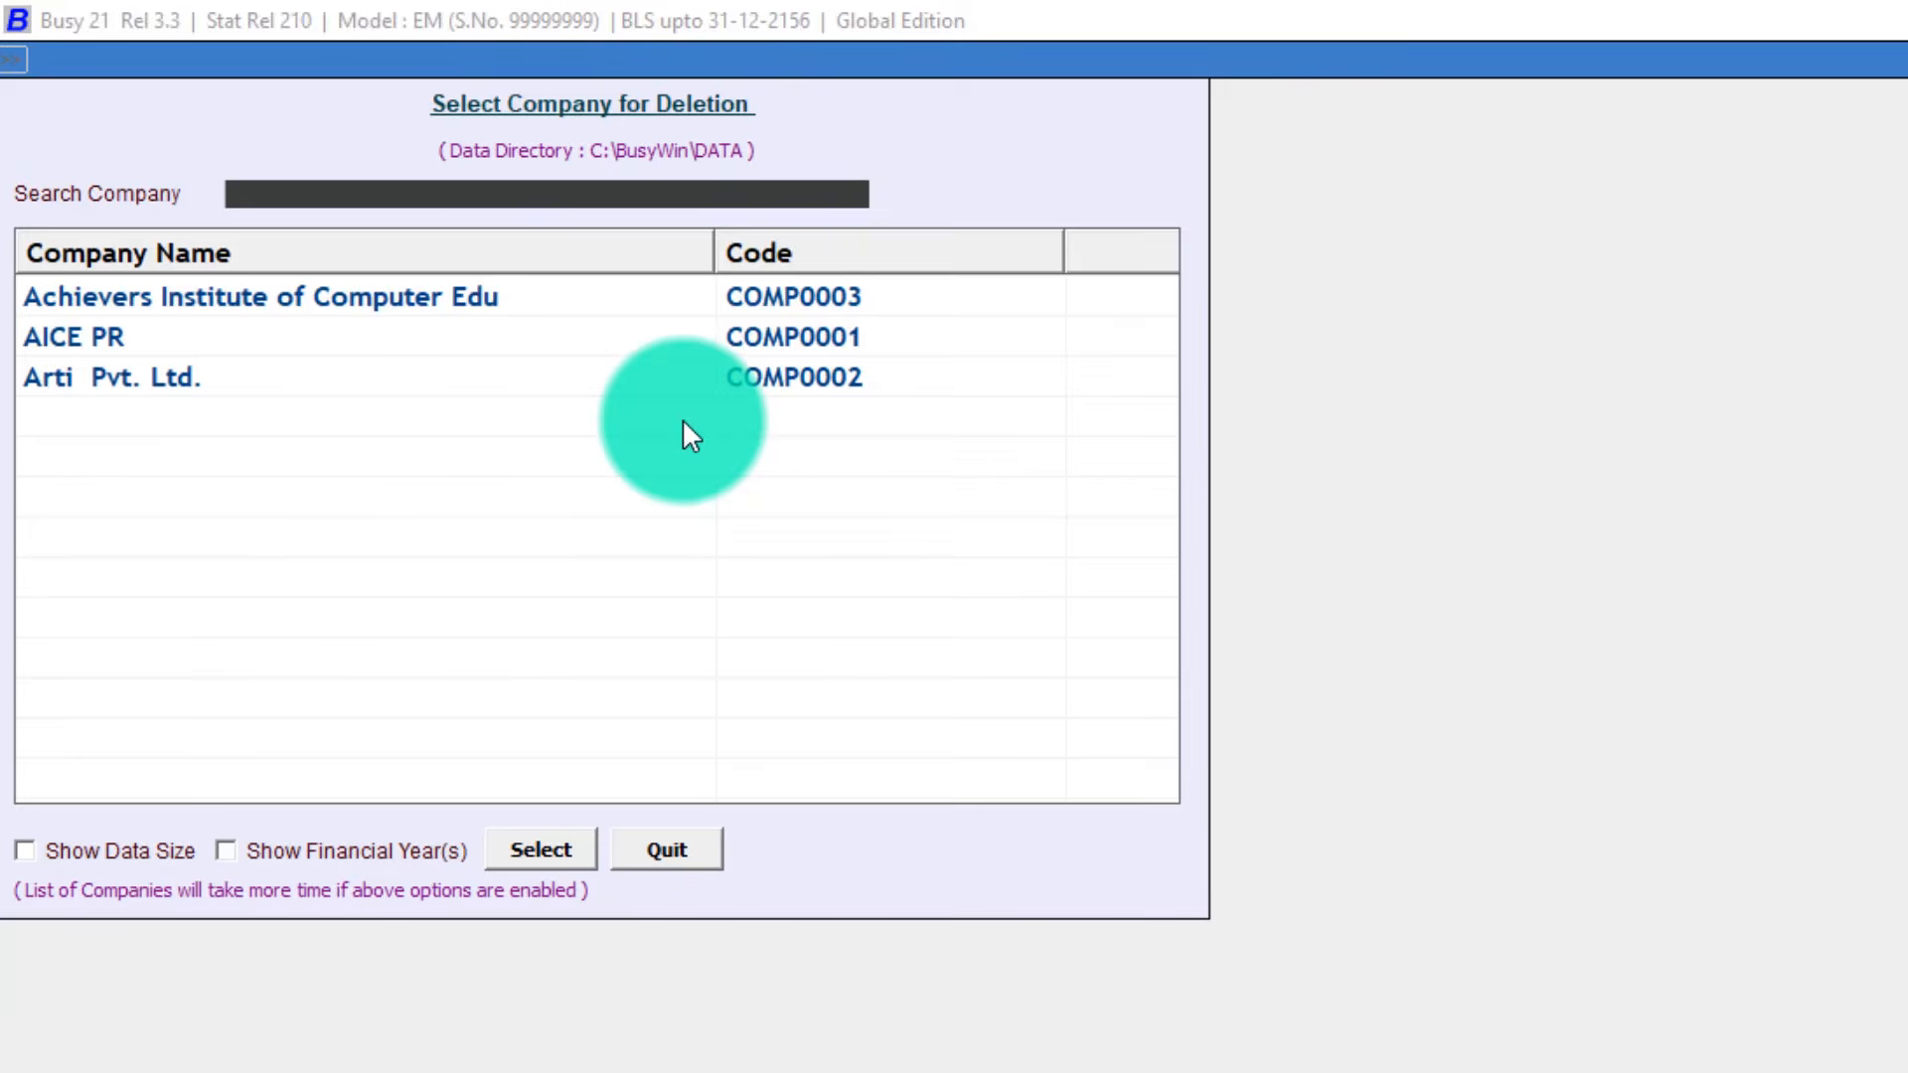
key(Down)
key(Down)
key(Down)
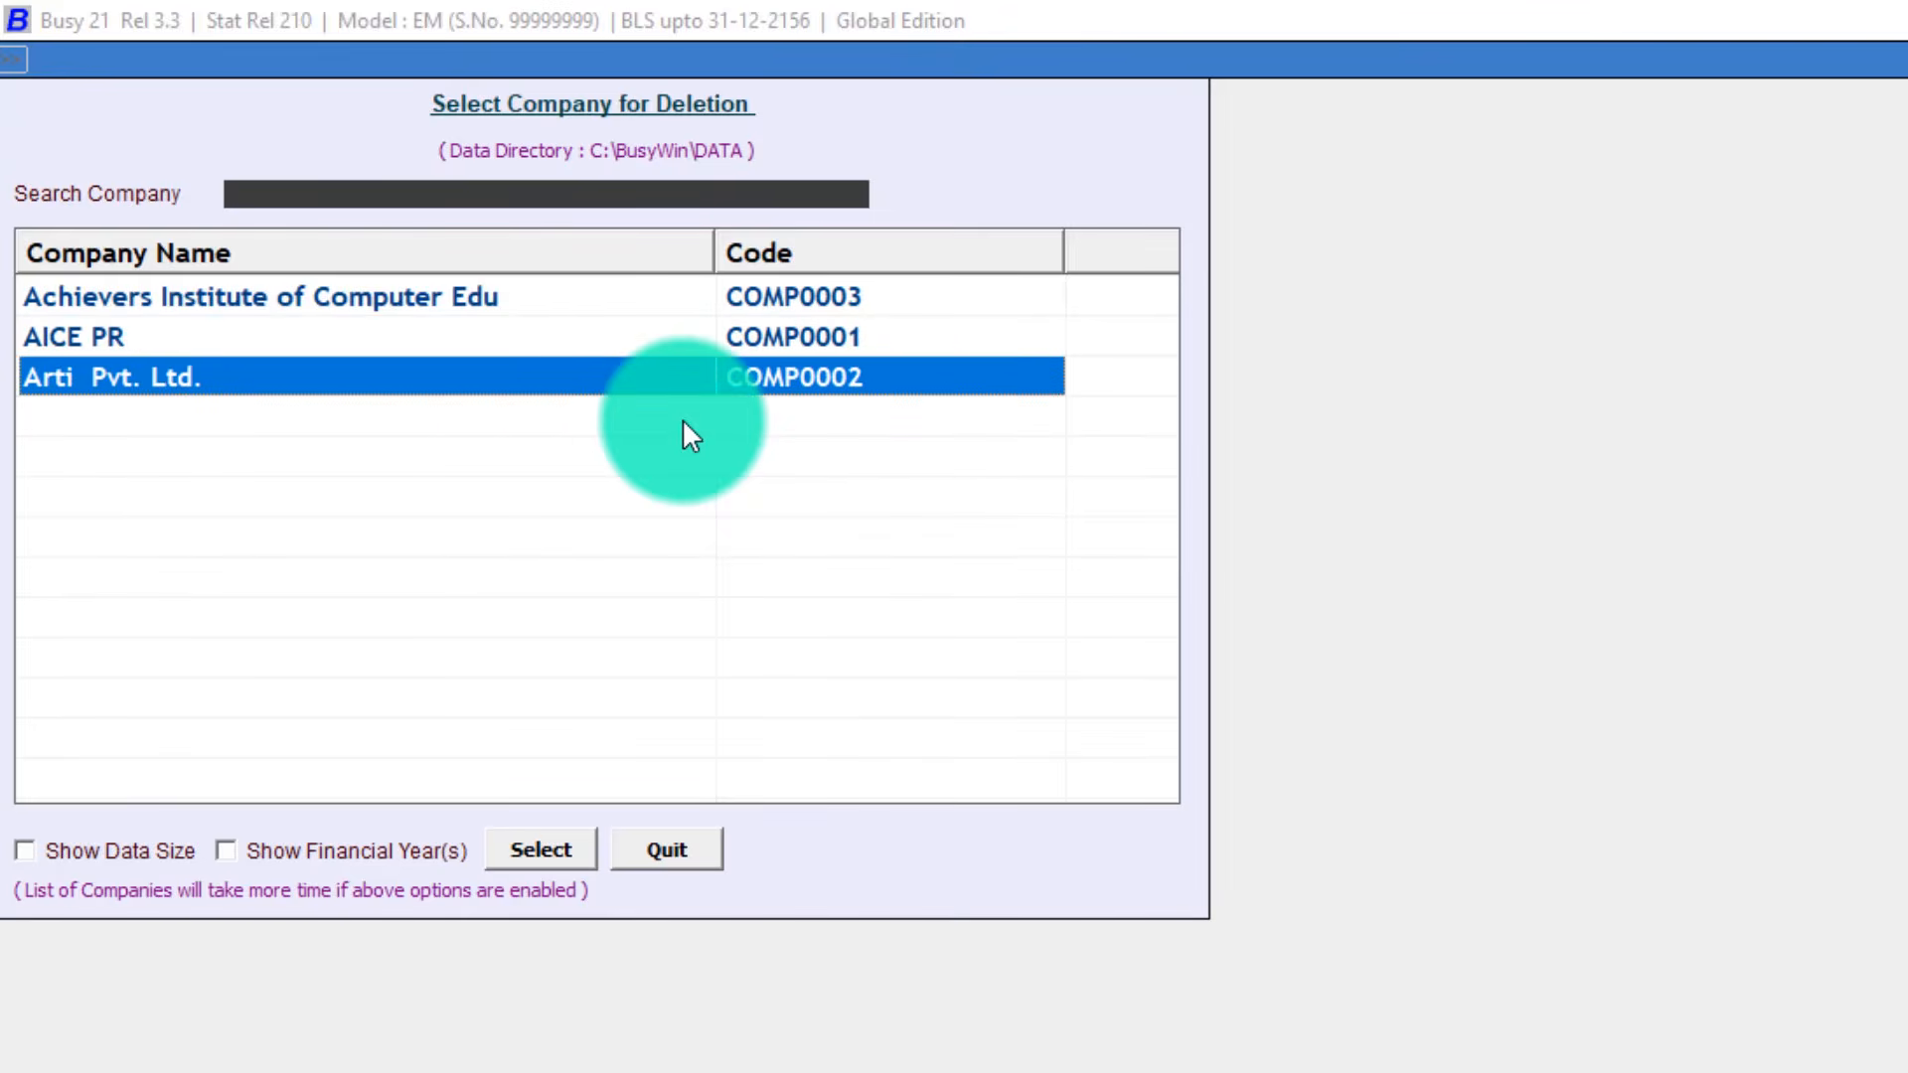
key(Up)
key(Up)
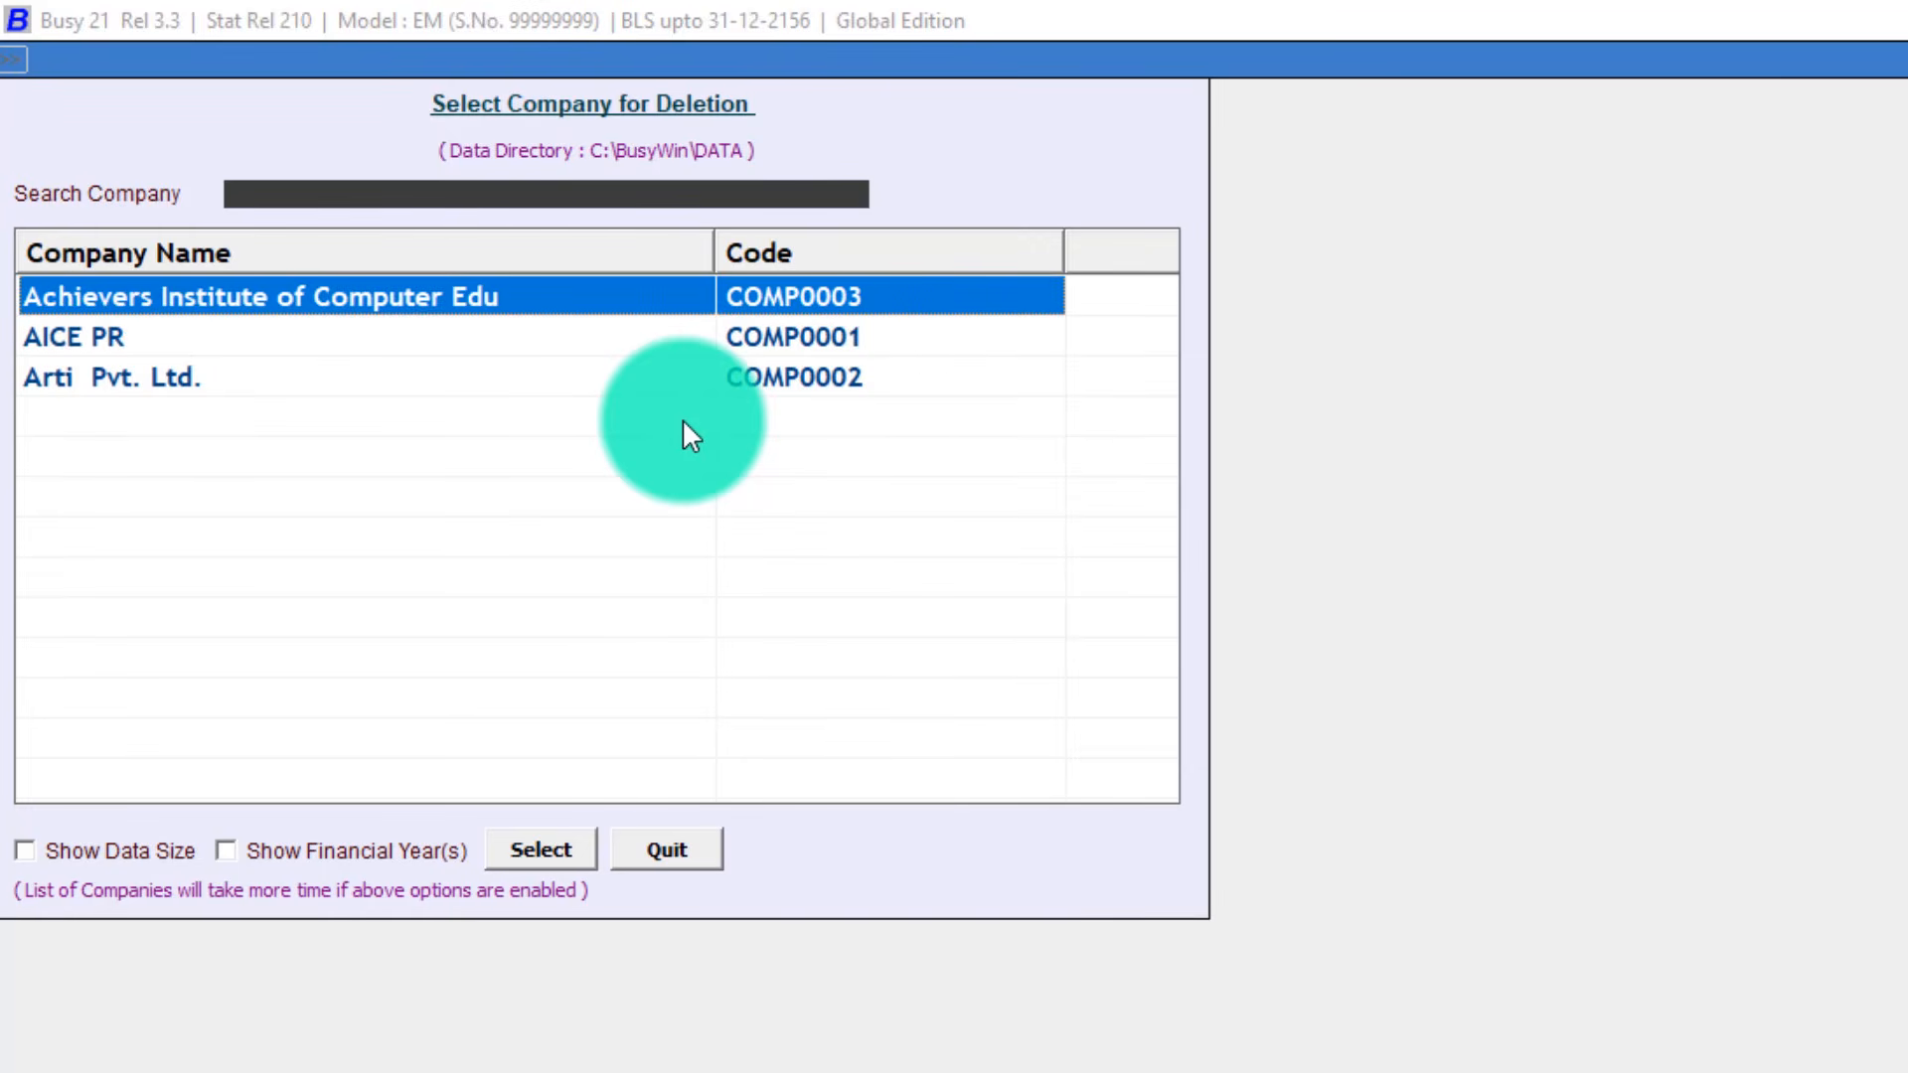
key(Return)
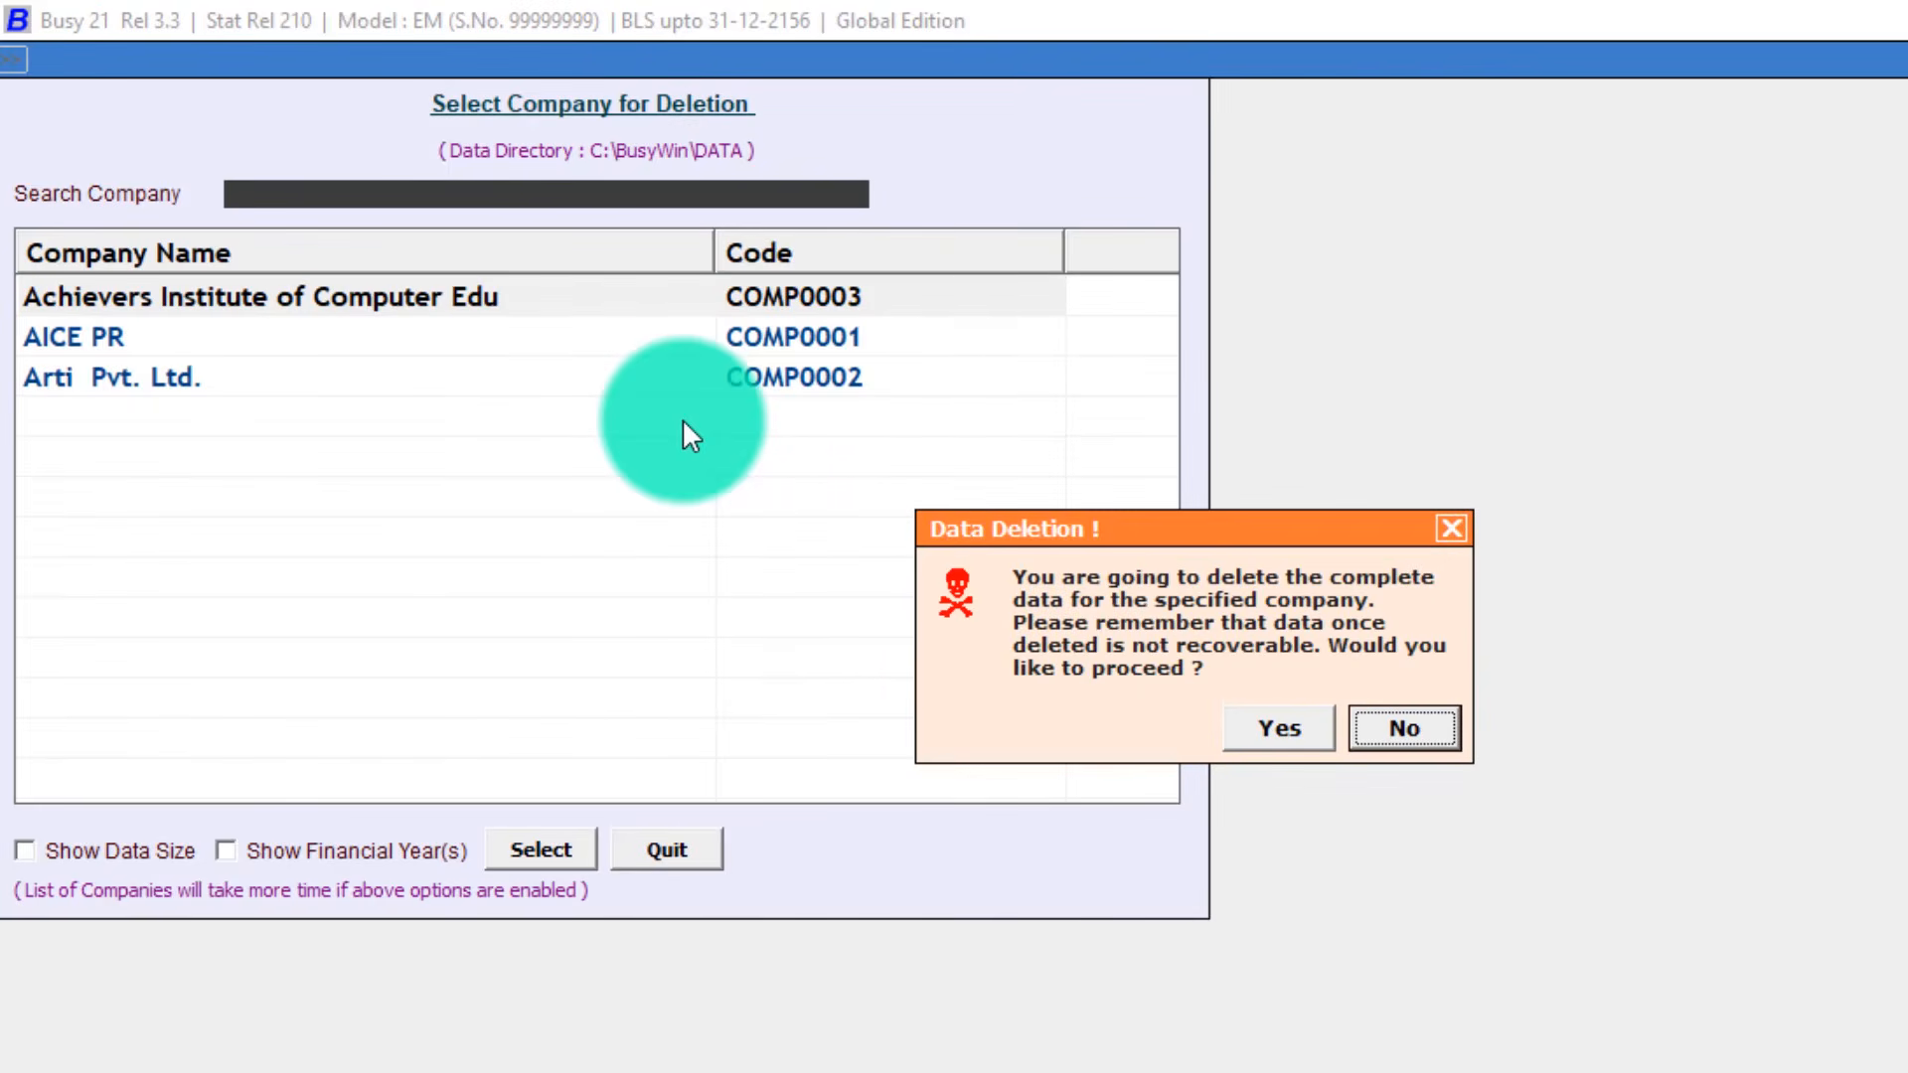
key(Left)
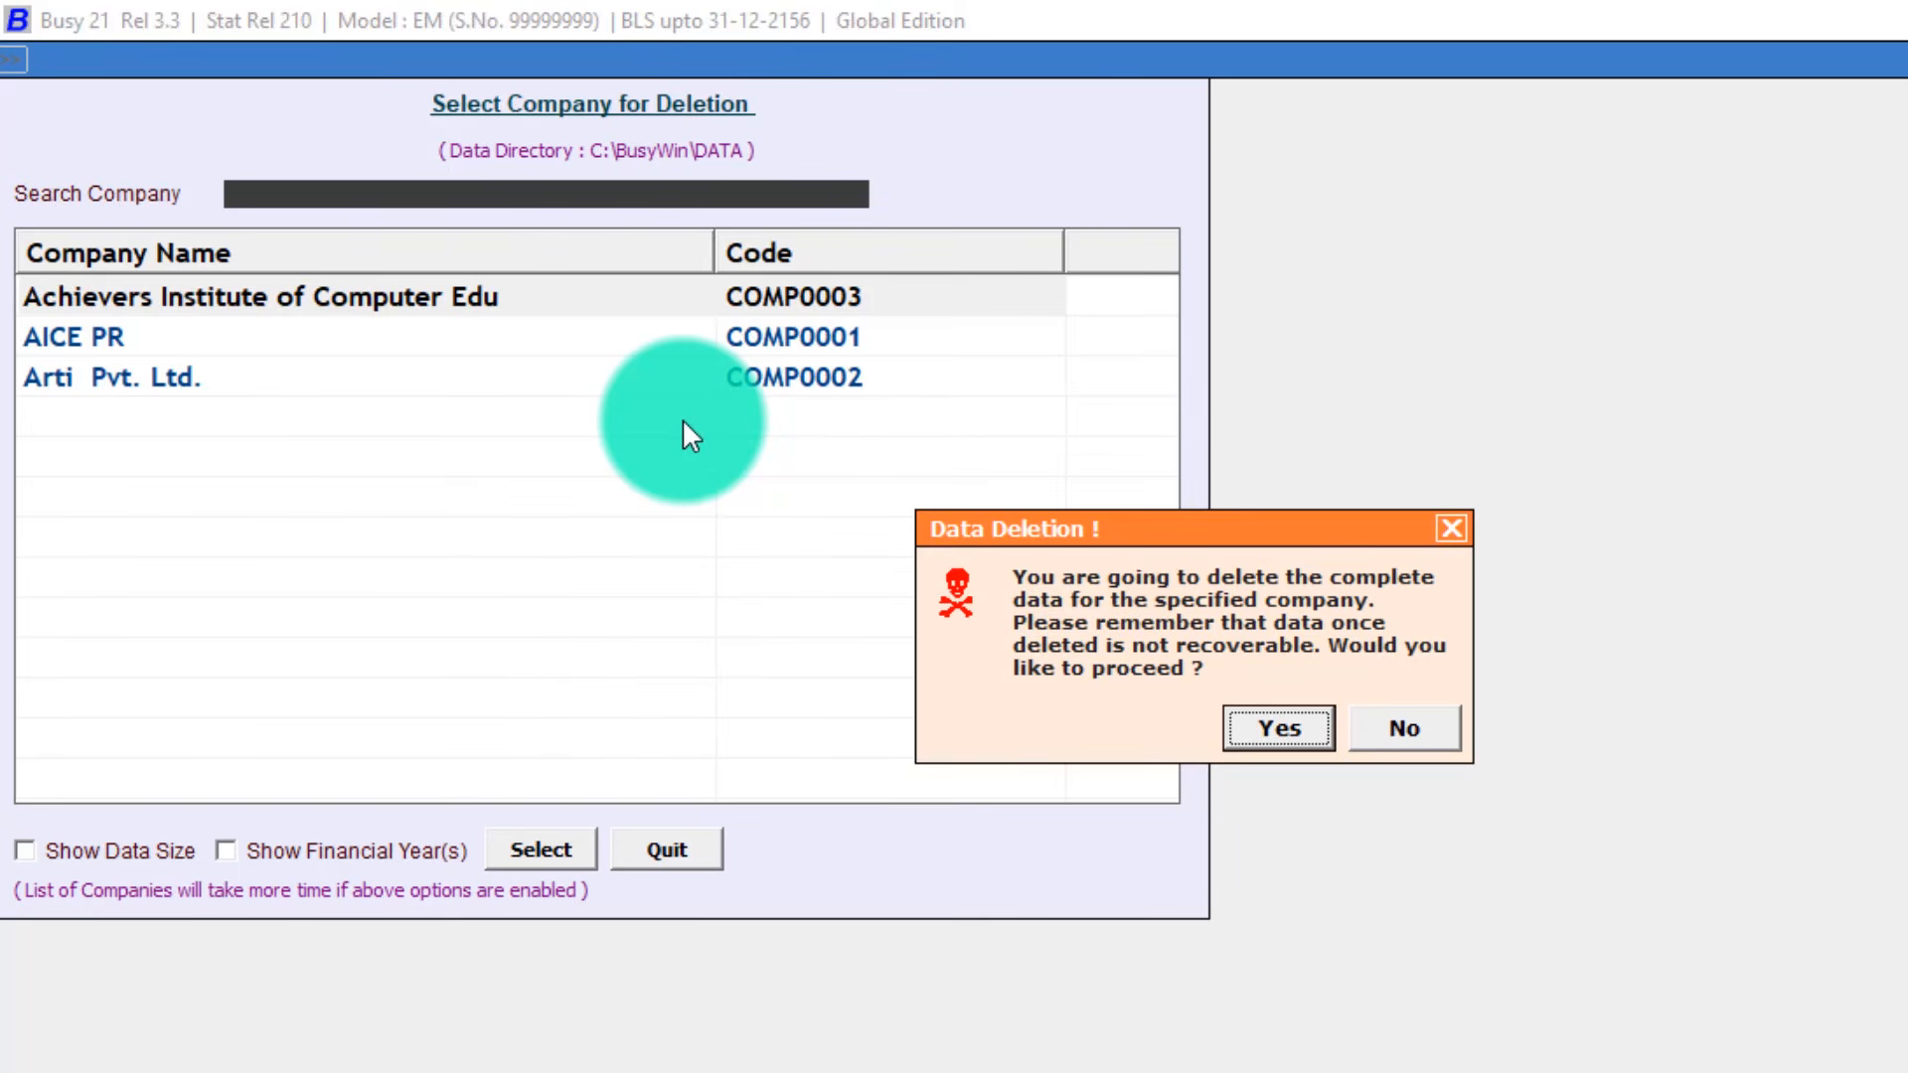
key(Return)
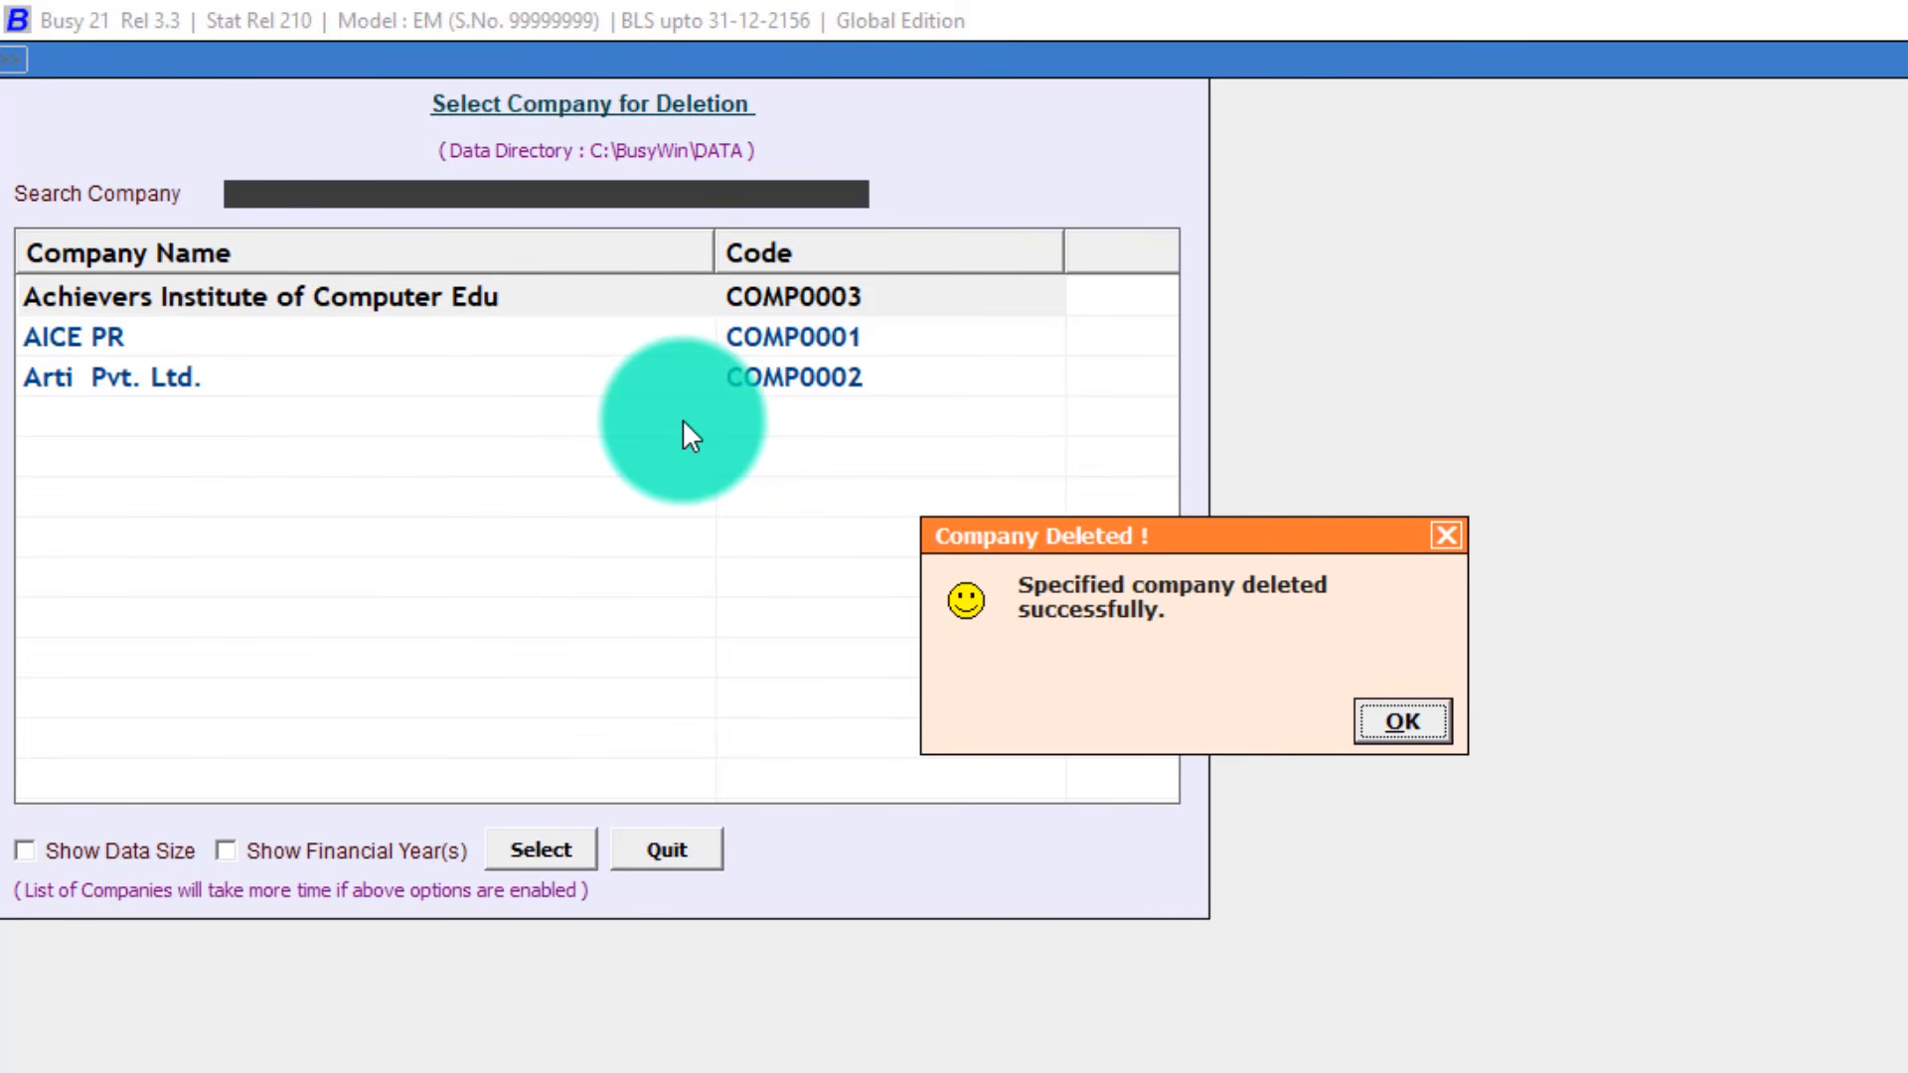
key(Return)
key(Up)
key(Up)
key(Up)
key(Up)
key(Up)
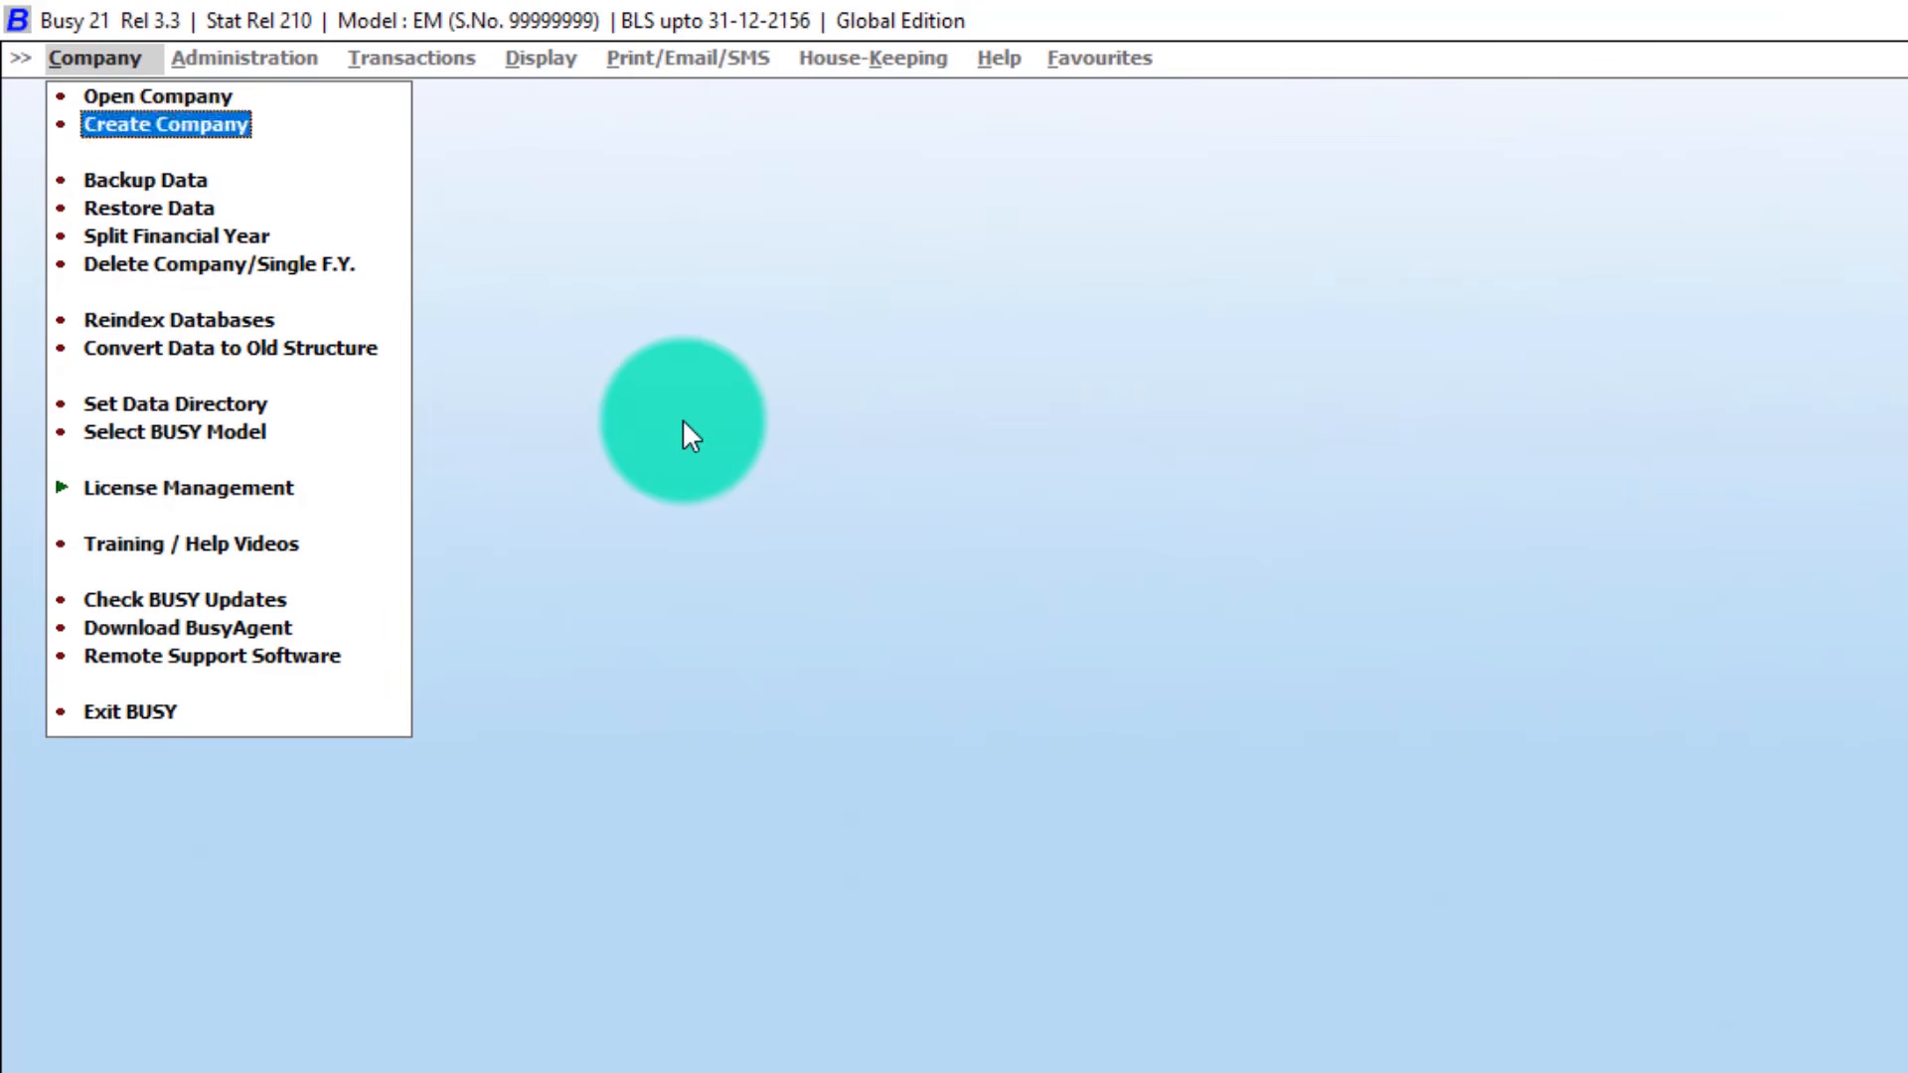
Check the company list, which now offers only AICE PR and Arti Pvt. Ltd.
key(Return)
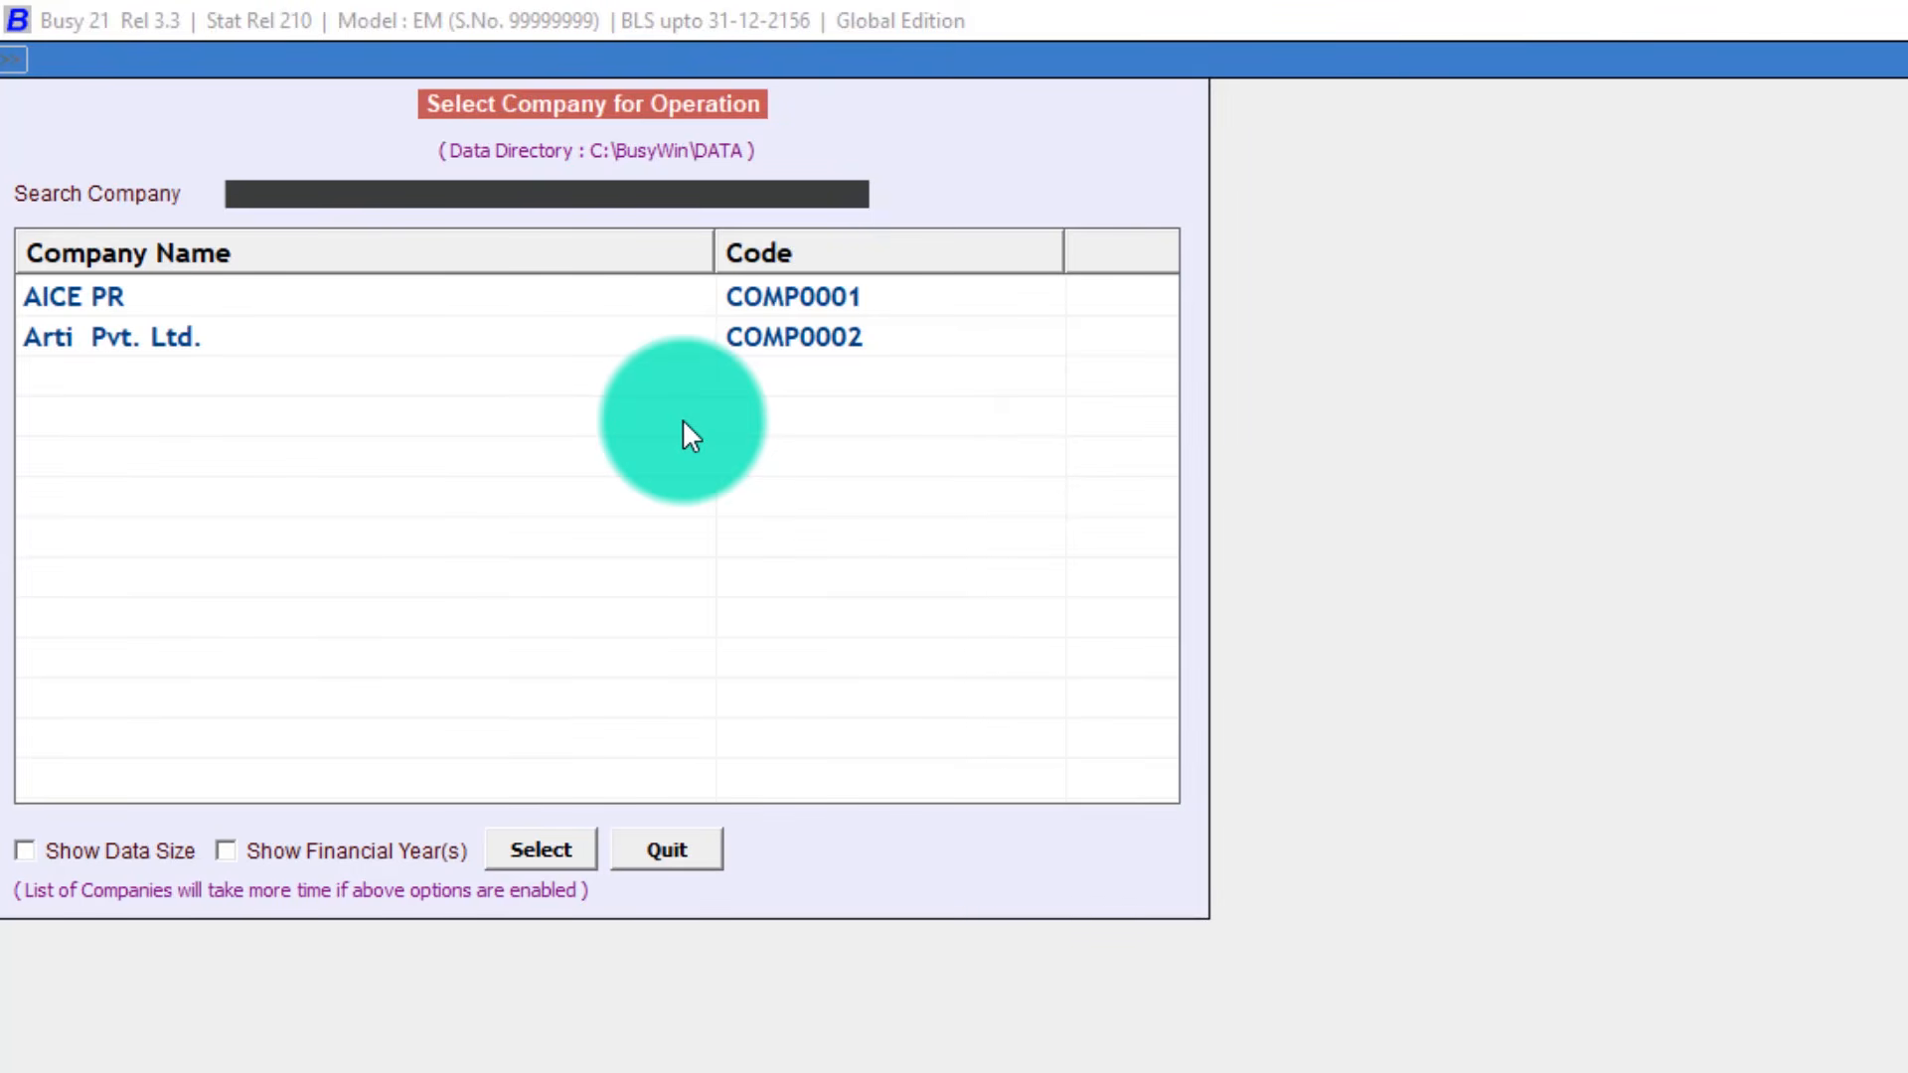